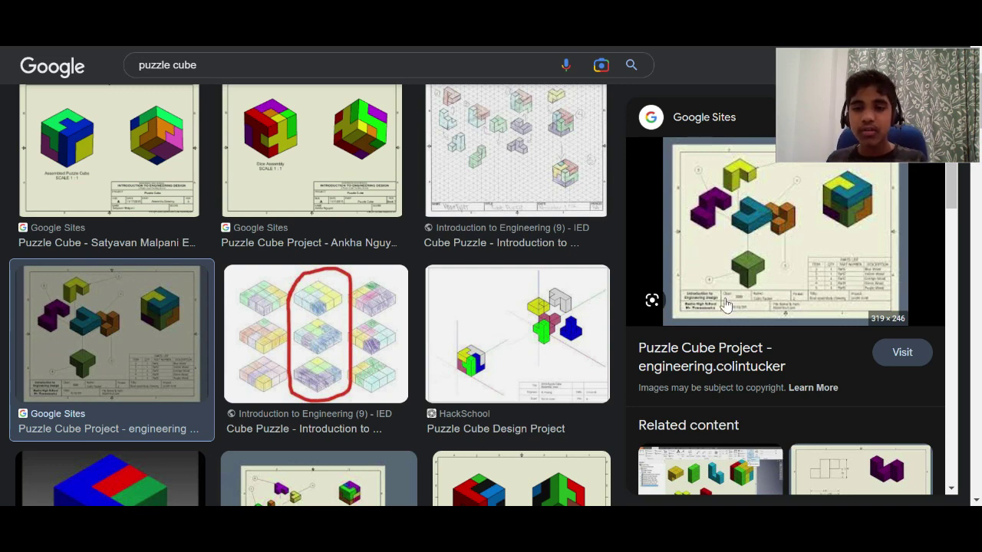
scroll(726, 305, "down", 1)
scroll(726, 305, "up", 1)
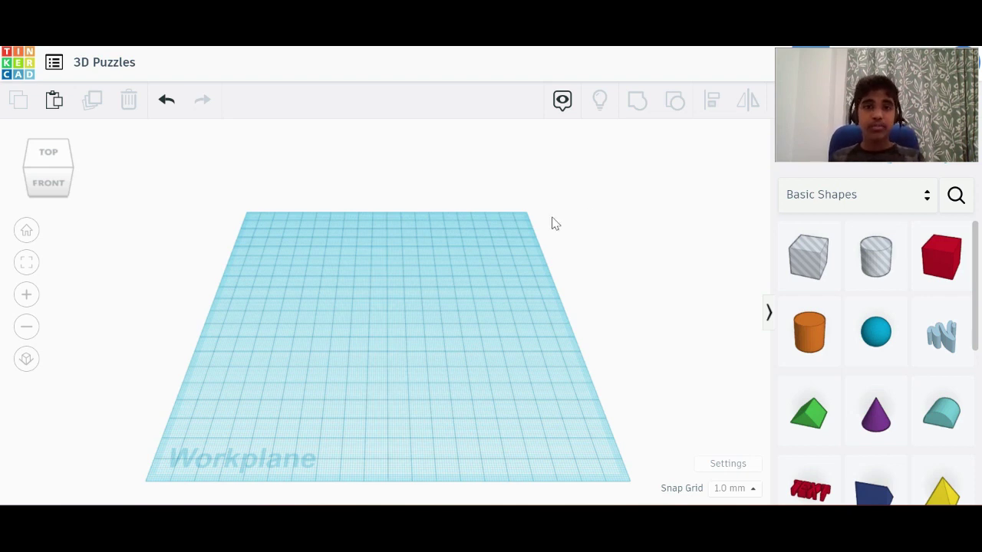
Step: Place a box near the centre of the workplane and set its length, width and height to 60 mm
left_click(942, 256)
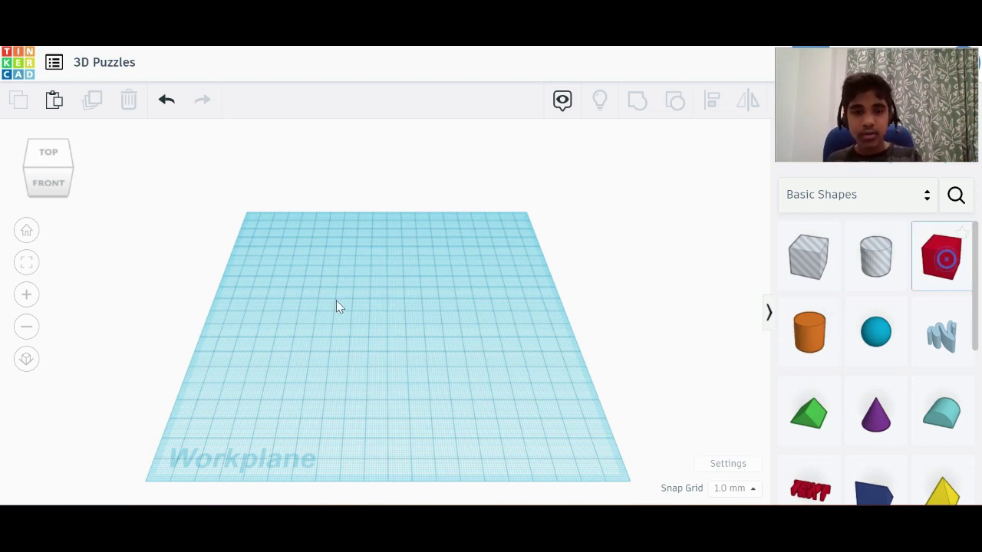
left_click(387, 335)
scroll(386, 331, "up", 4)
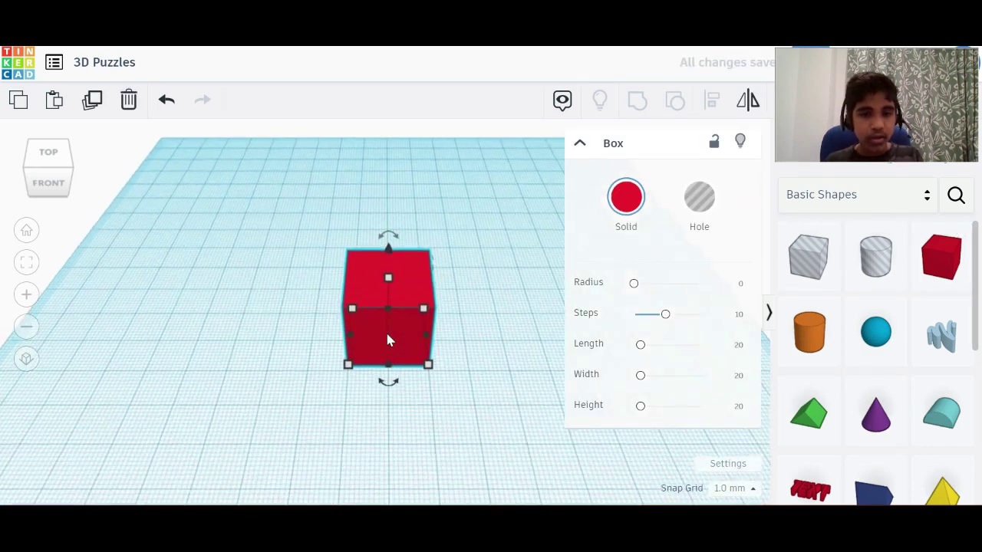
left_click(737, 345)
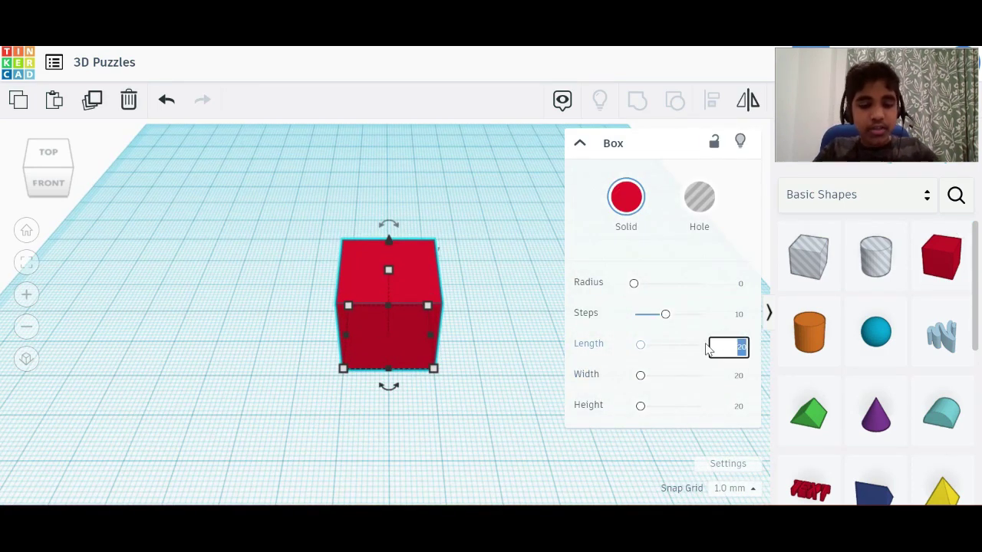
type("60")
left_click(737, 376)
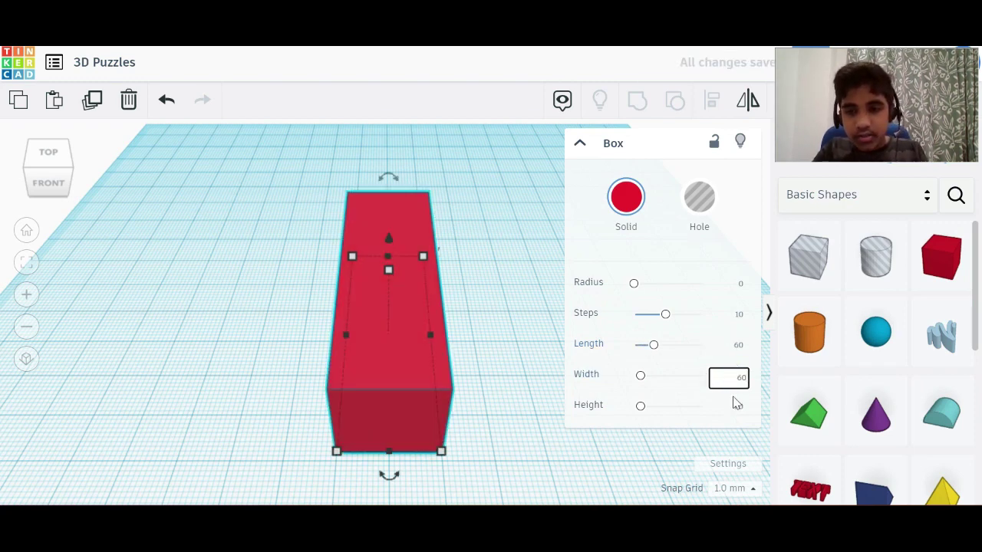
key("Tab")
type("60")
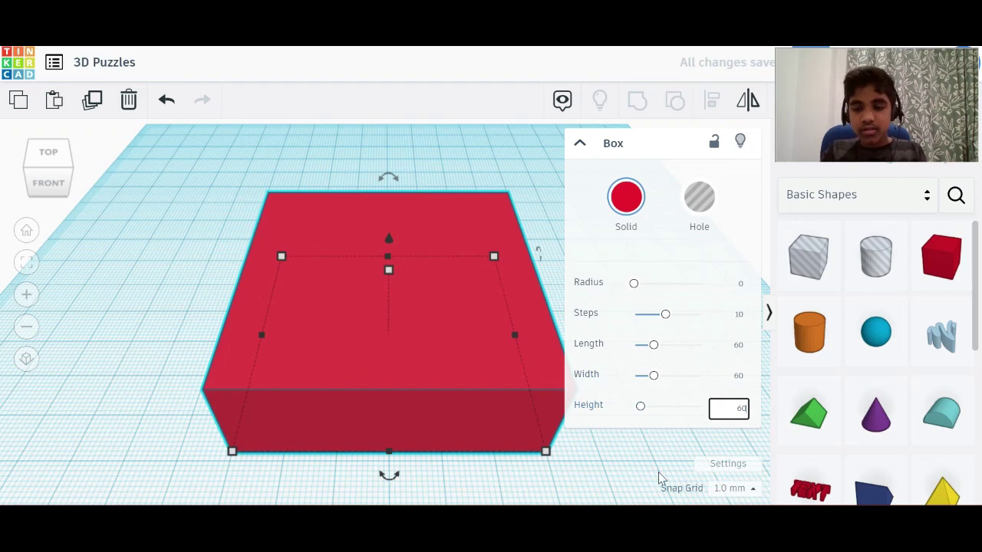
key("Return")
Step: Nudge the 60 mm cube about 3 mm and 2 mm across the workplane and view it from the front
left_click_drag(471, 372, 487, 369)
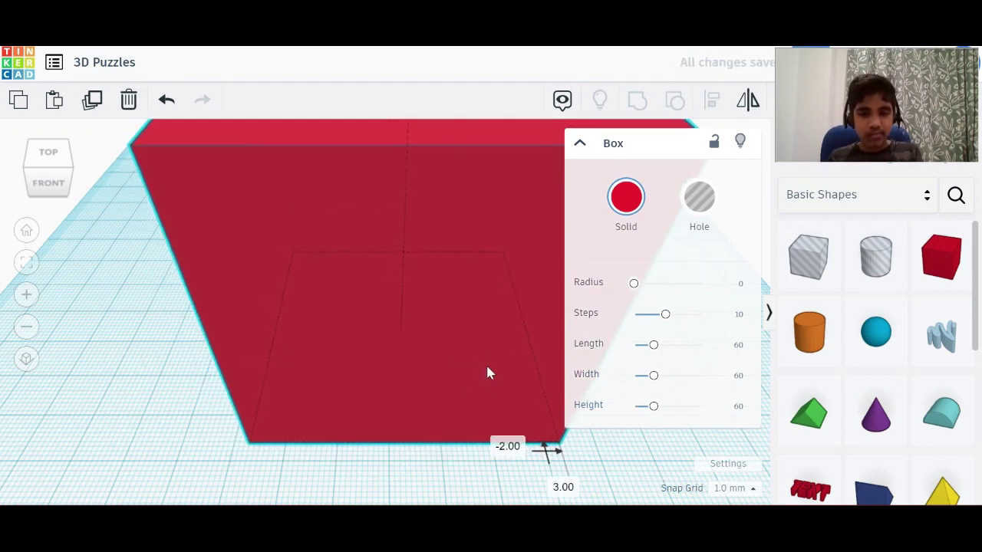
left_click(429, 450)
key("f")
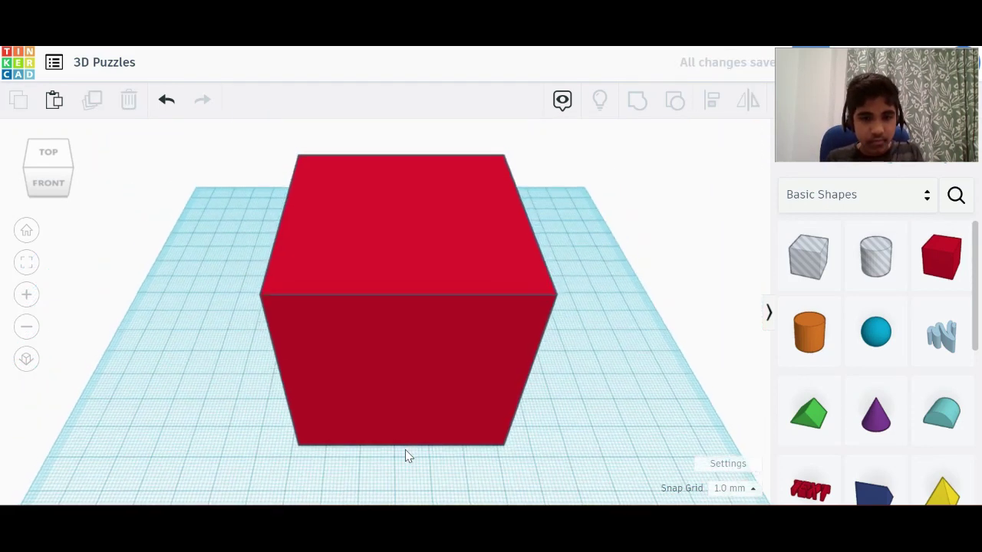
scroll(405, 450, "up", 3)
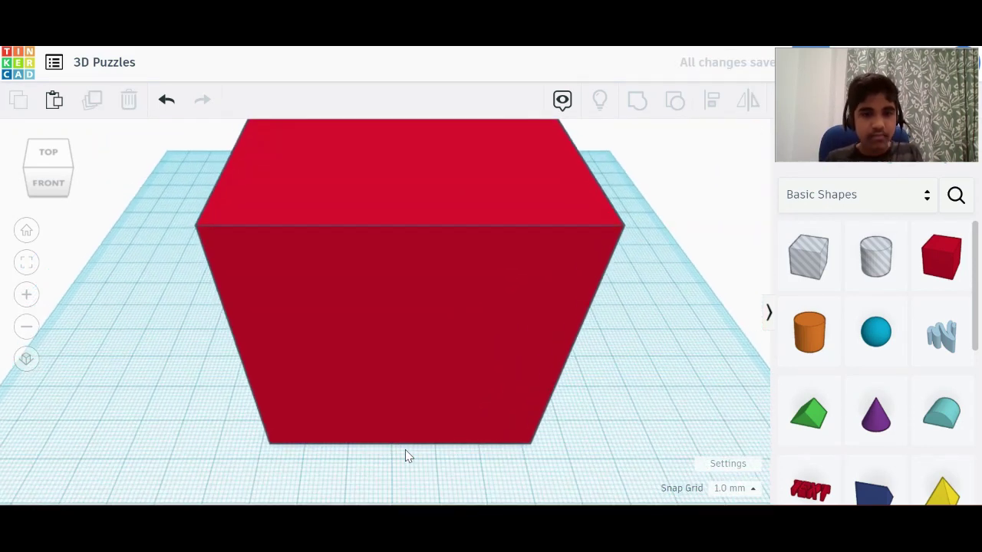
left_click(51, 182)
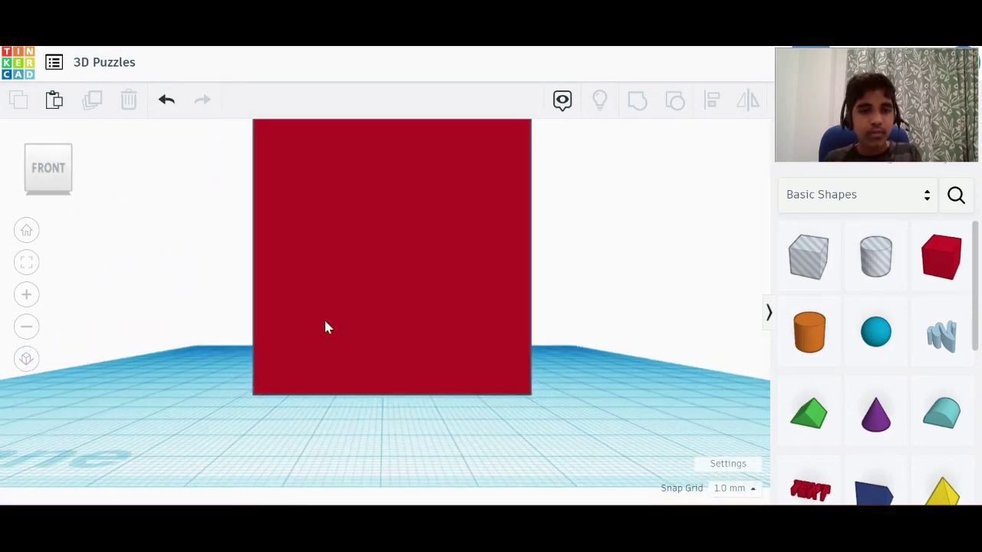
left_click(351, 312)
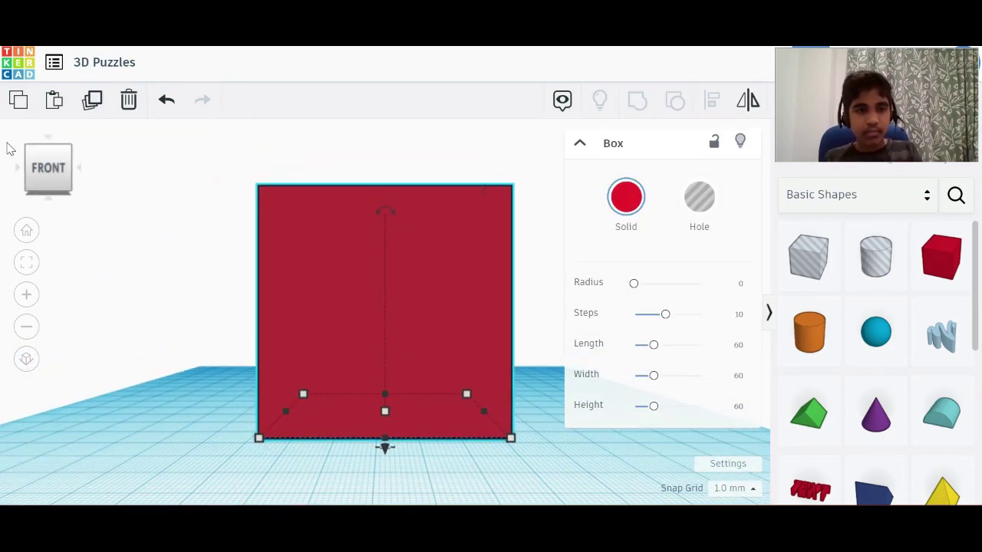
left_click_drag(45, 162, 49, 174)
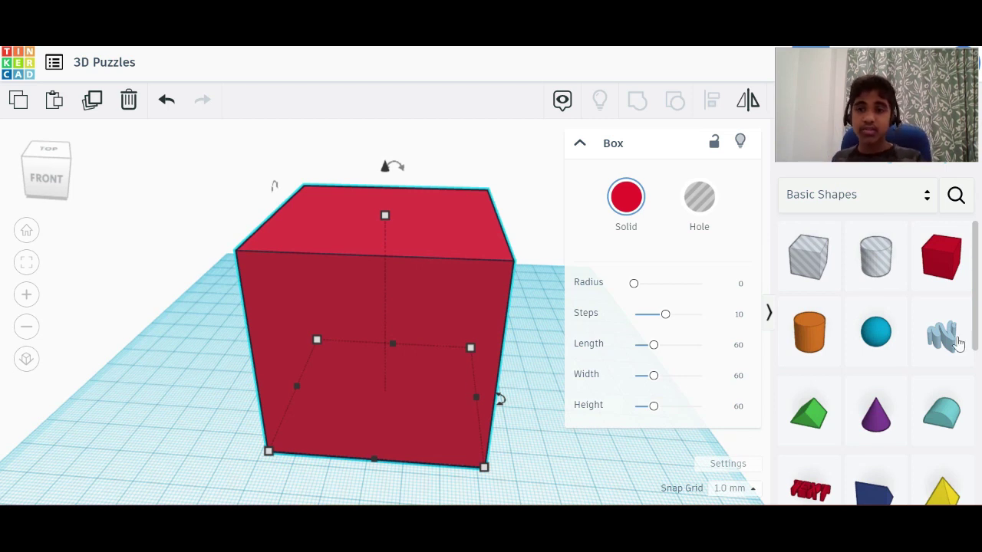
Step: Add a second box on the workplane beside the large cube's front corner and set its height to 40 mm
left_click_drag(942, 283, 210, 484)
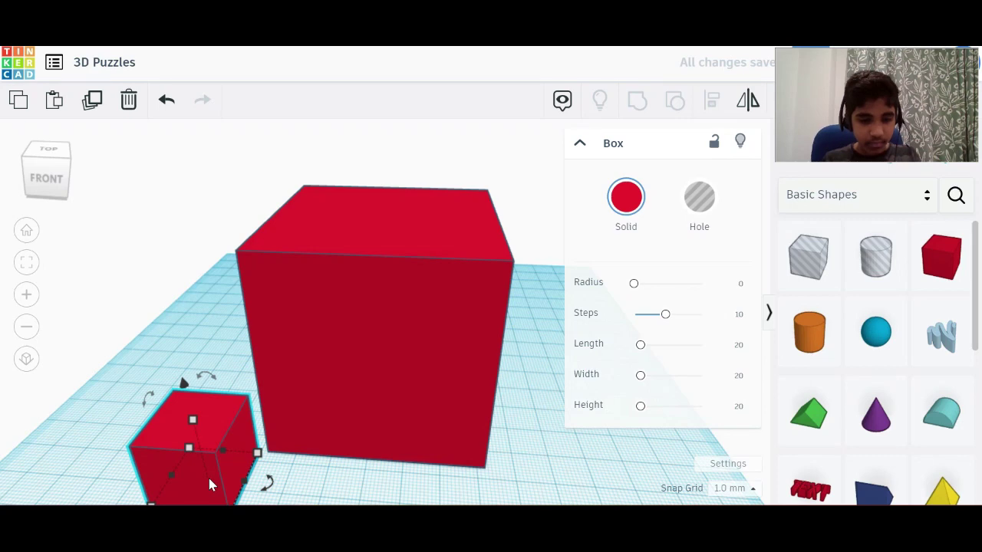
scroll(209, 483, "up", 2)
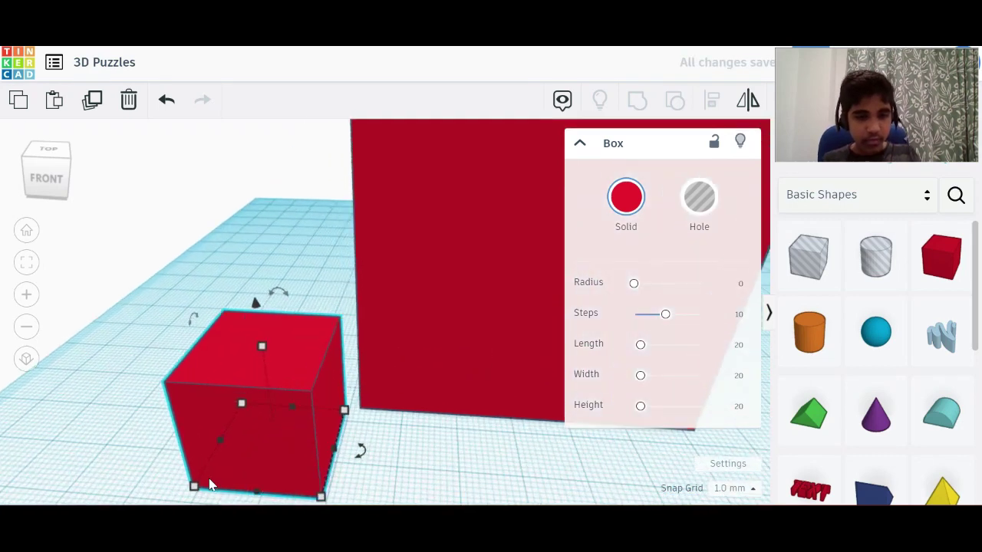
scroll(209, 484, "up", 2)
left_click(63, 187)
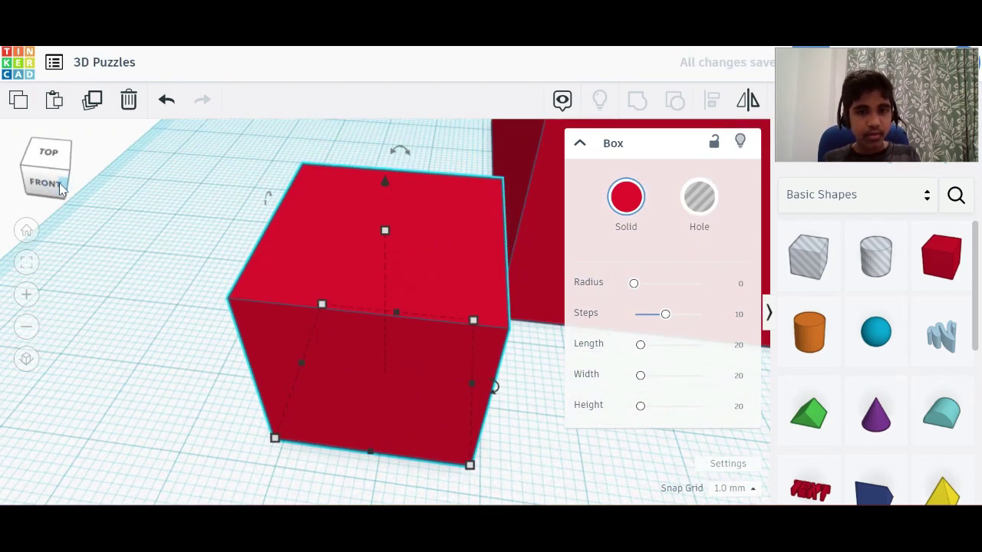
scroll(398, 283, "down", 3)
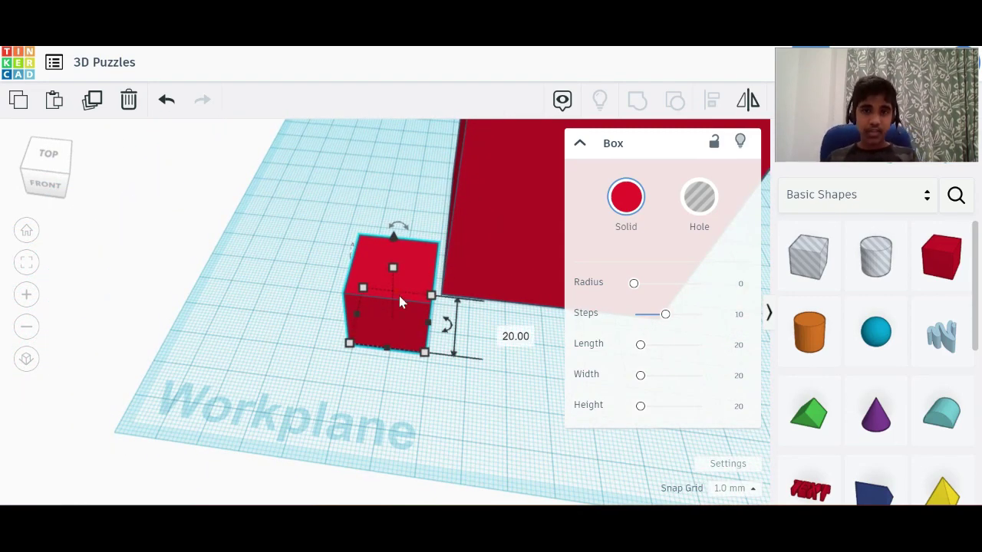
scroll(404, 307, "up", 5)
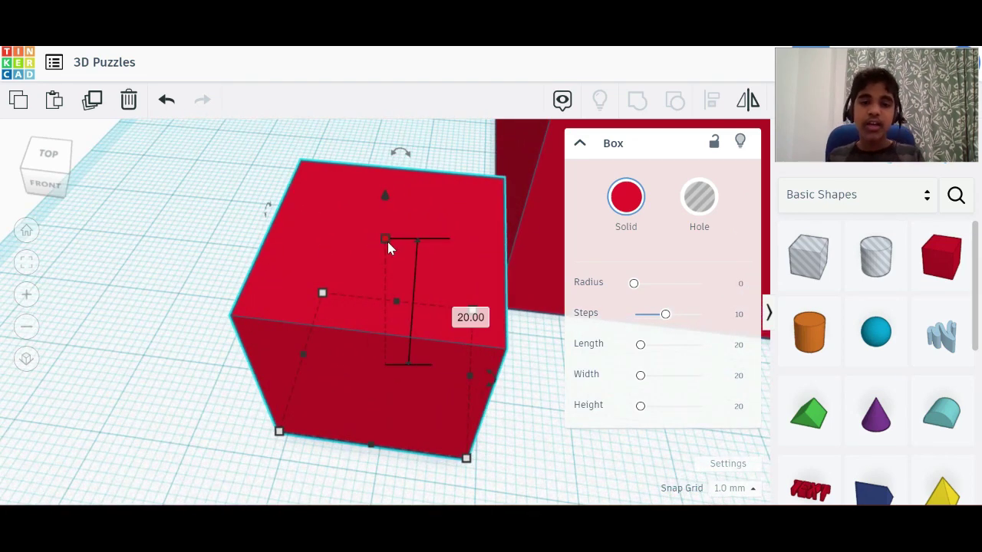
left_click_drag(387, 241, 351, 105)
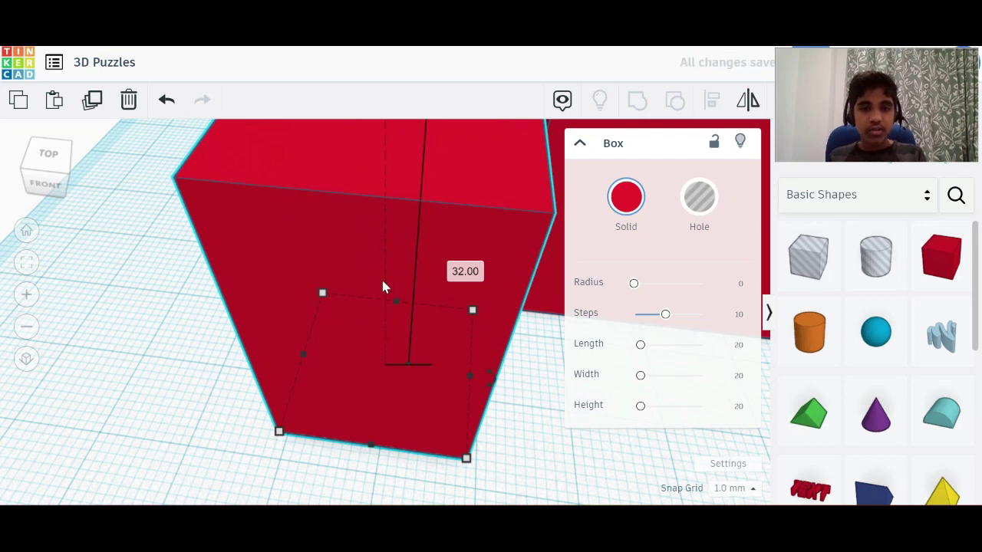
scroll(383, 280, "down", 4)
left_click(446, 279)
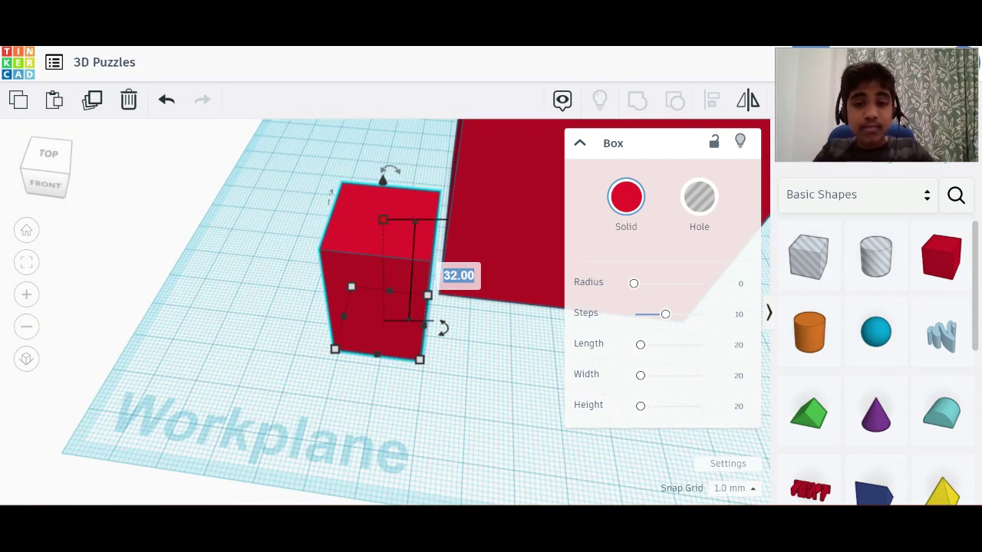
type("40")
key("Return")
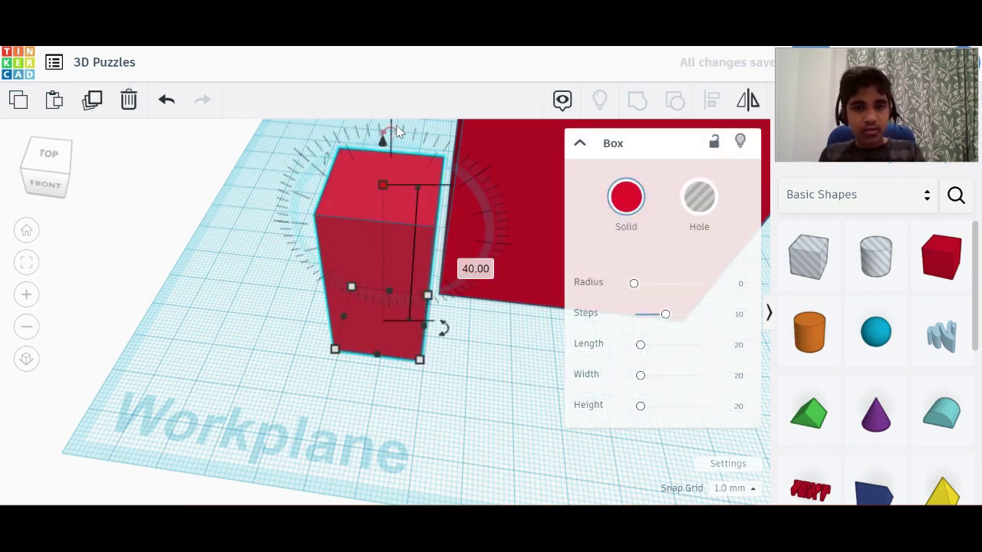
Step: Duplicate the upright box, rotate the copy 90° so it lies horizontally, and shift it 10 mm to the right
left_click_drag(398, 132, 477, 255)
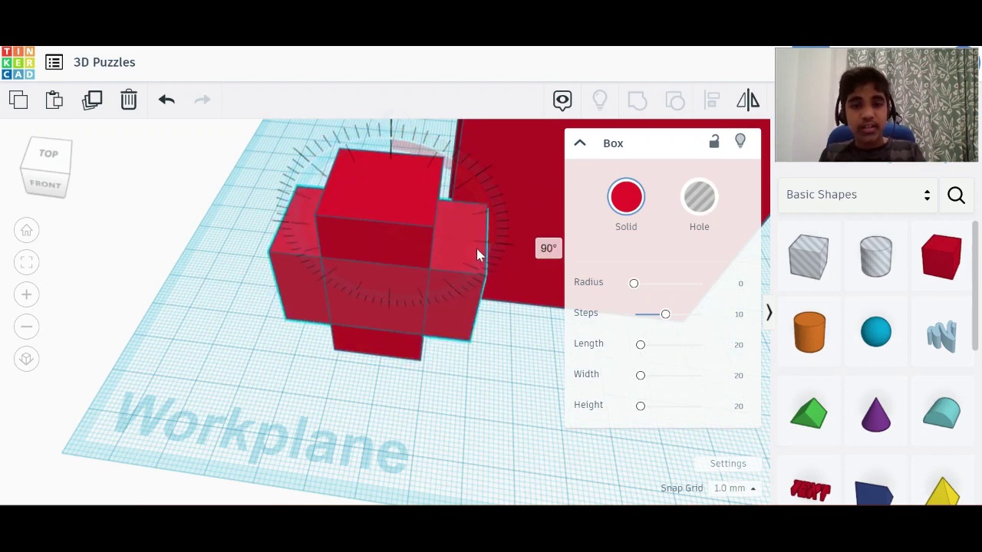
key("Right")
key("Right")
key("Right")
key("Right")
key("Right")
key("Right")
key("Right")
key("Right")
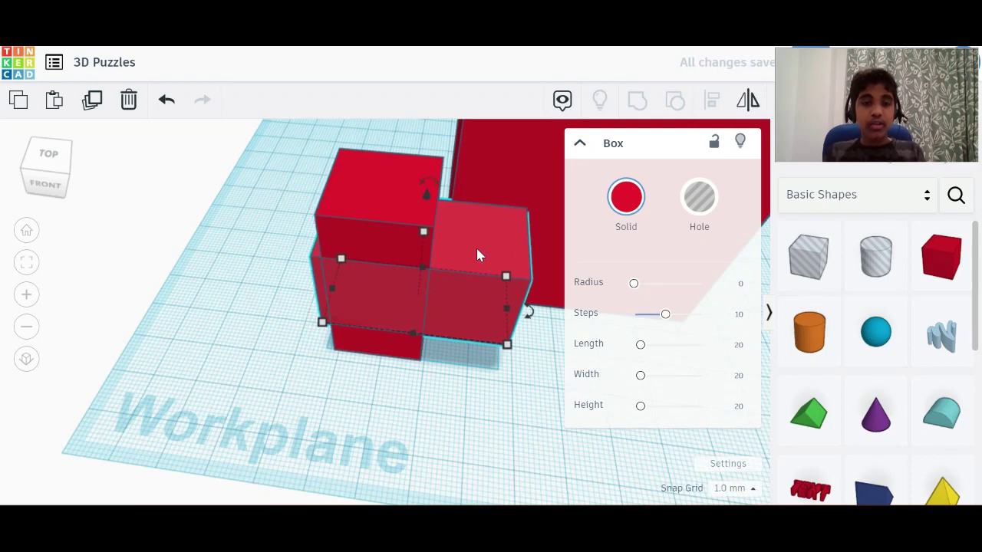
key("Right")
key("Right")
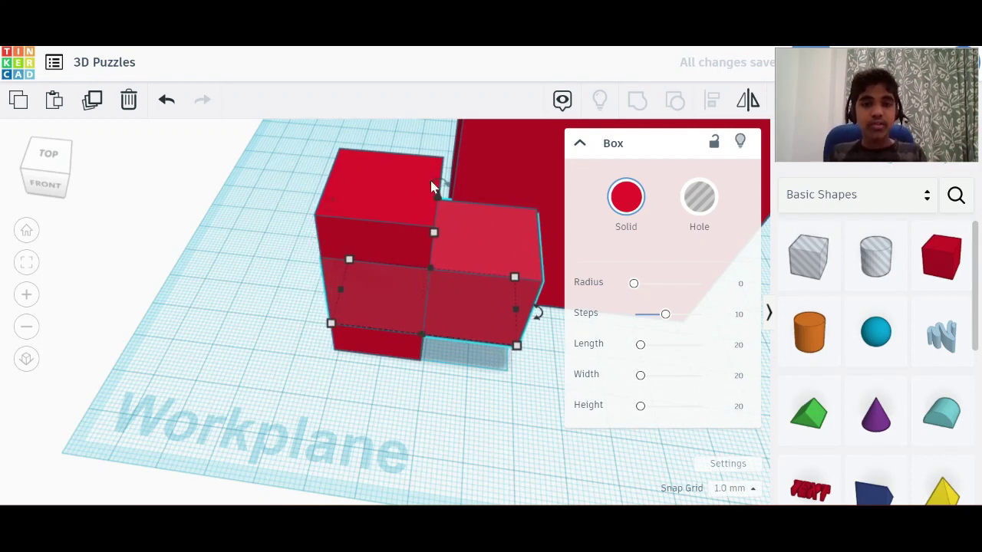
Step: Raise the horizontal box until its top face is level with the top of the upright box
left_click_drag(439, 194, 443, 147)
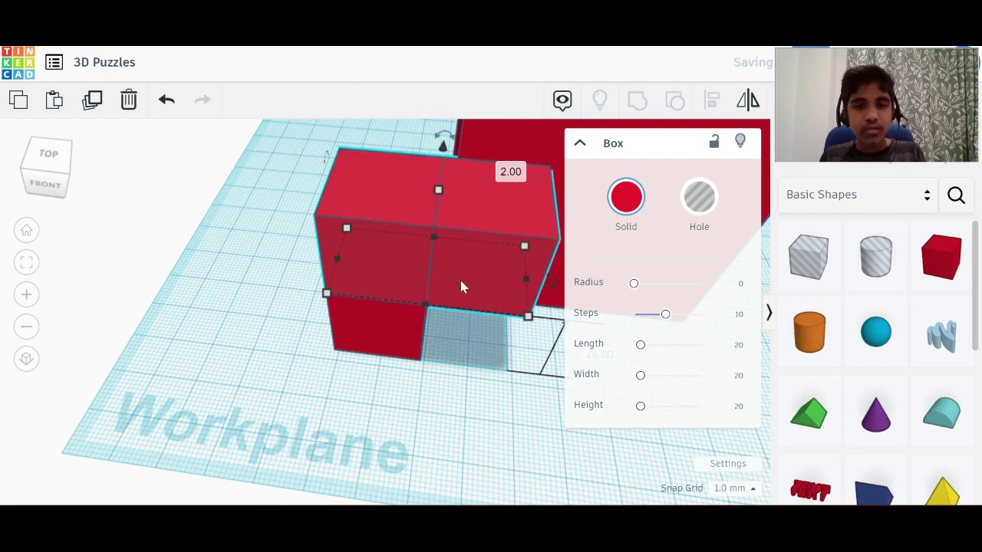
left_click(473, 346)
left_click(431, 239)
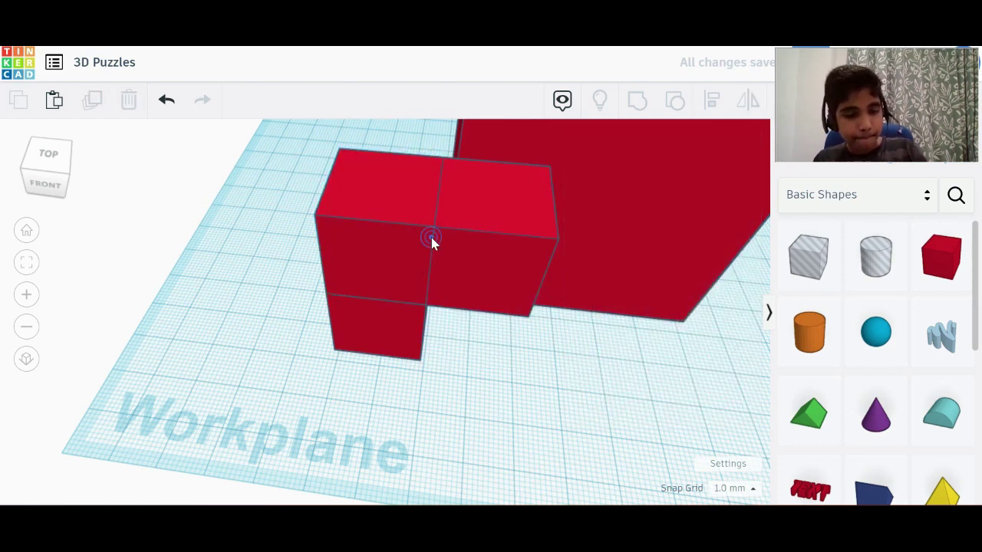
Step: Duplicate the raised horizontal box and shift the copy 20 mm to the right, flush against the upright box
left_click(477, 245)
key("ctrl+d")
key("Right")
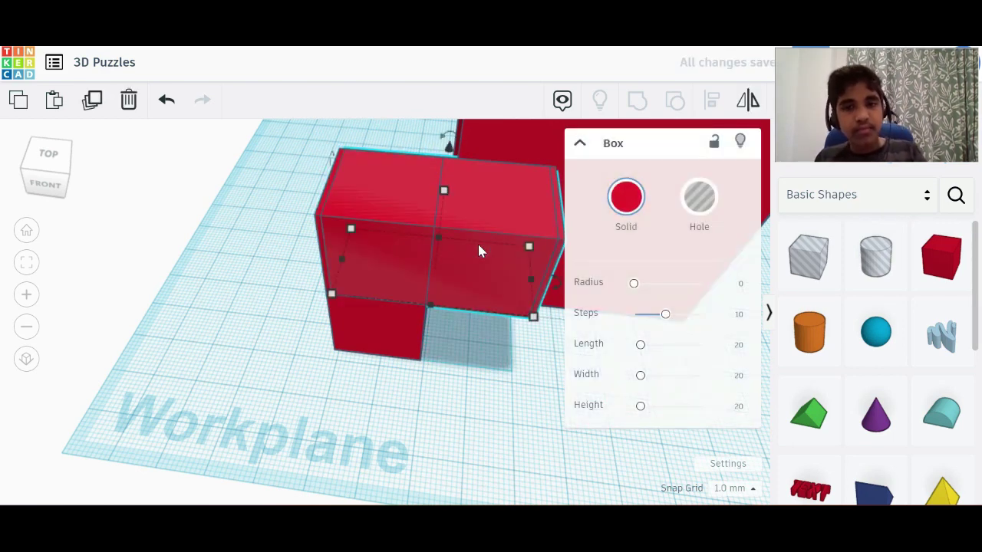
key("Right")
key("Right")
key("Right")
key("Right")
key("Right")
key("Right")
key("Right")
key("Right")
key("Right")
key("Right")
key("Right")
key("Right")
key("Right")
key("Right")
key("Right")
key("Right")
key("Right")
key("Right")
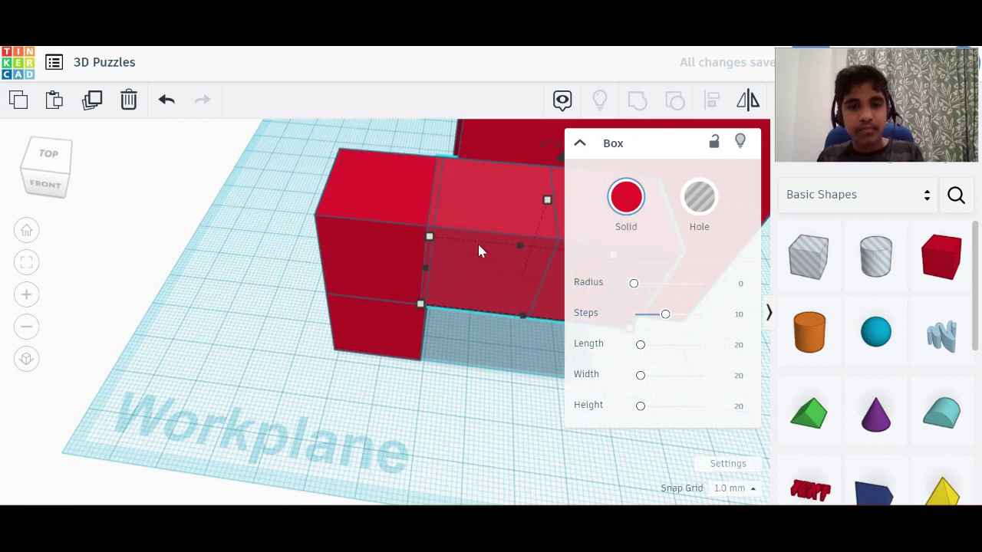
key("Right")
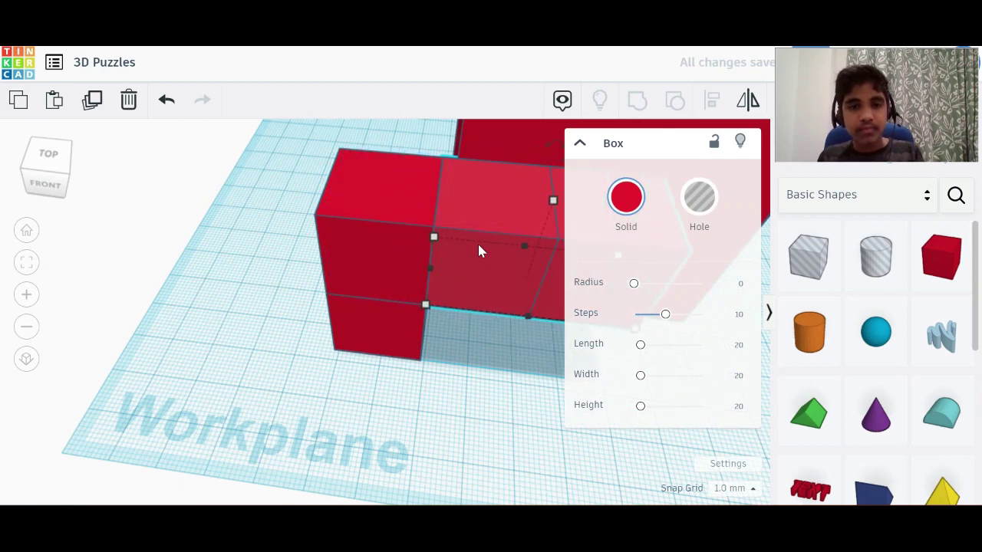
Step: Hide the shifted copy, delete the horizontal box overlapping the upright one, and show the hidden copy again
left_click(502, 357)
left_click(572, 289)
left_click(738, 143)
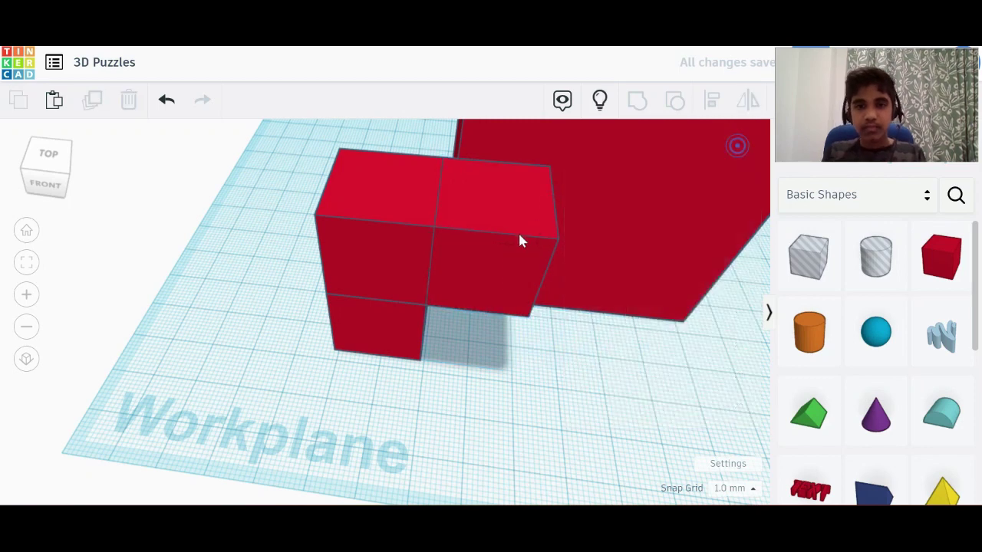
left_click(519, 235)
key("Delete")
left_click(595, 94)
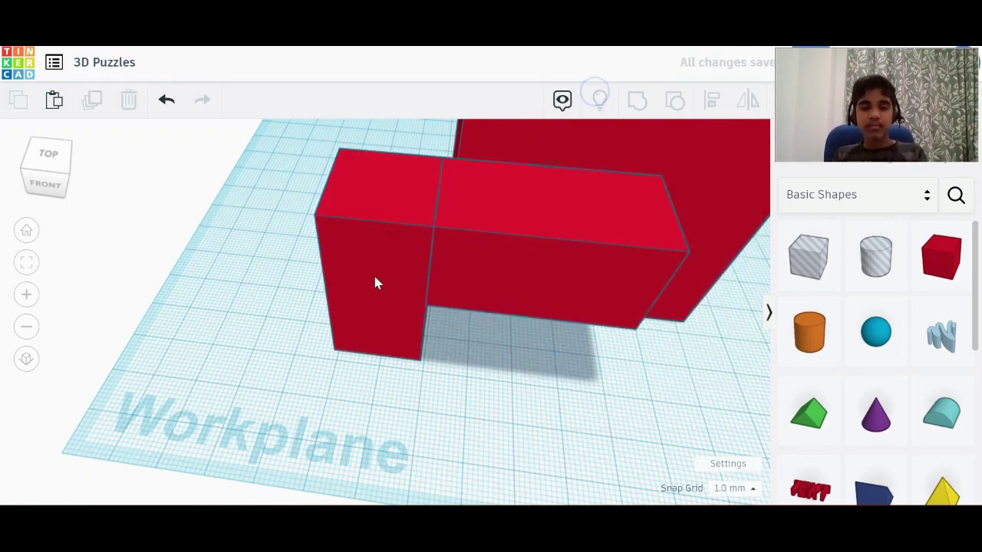
Step: Duplicate the horizontal box, shorten the copy to 20 mm at the far end, and stretch its depth to 40 mm
right_click_drag(376, 283, 367, 378)
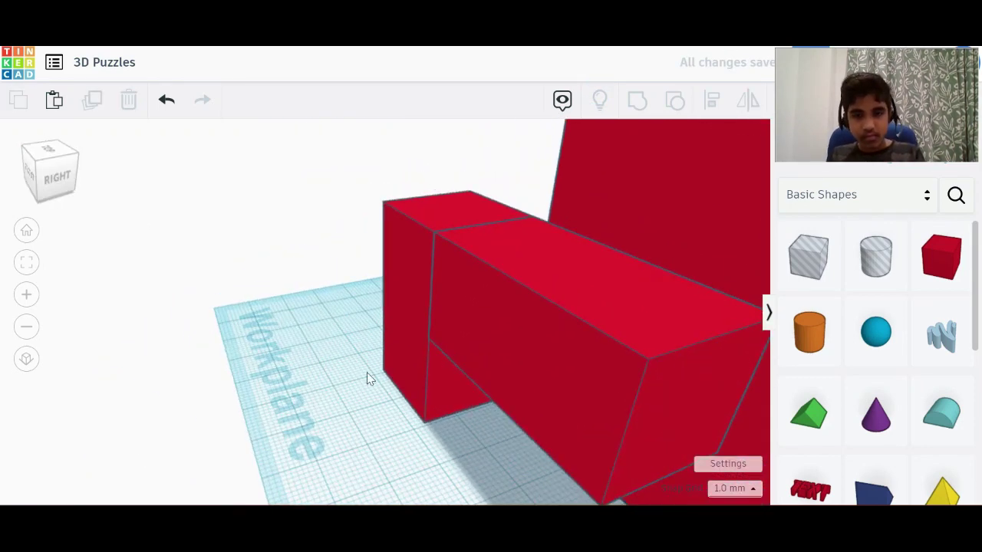
scroll(367, 377, "down", 3)
left_click(435, 376)
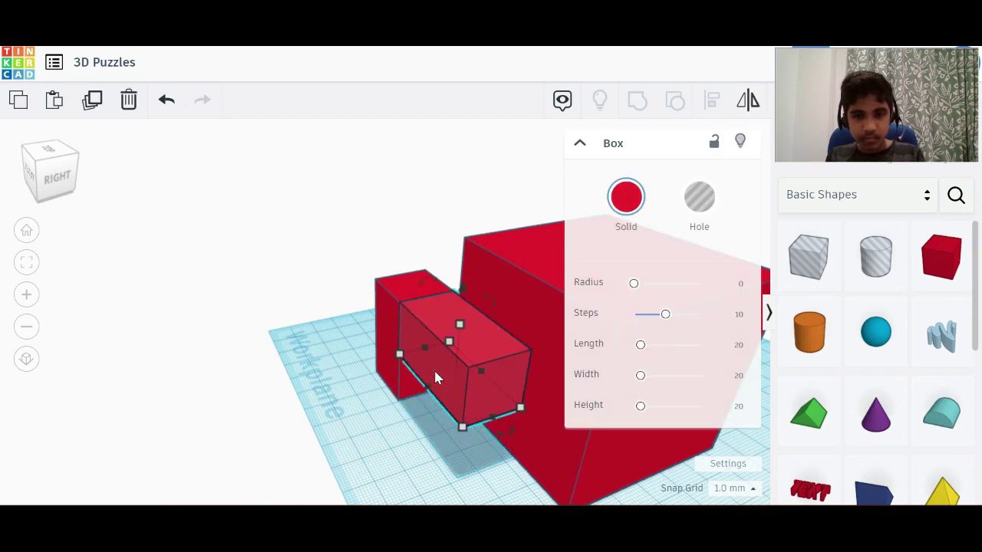
scroll(435, 377, "up", 2)
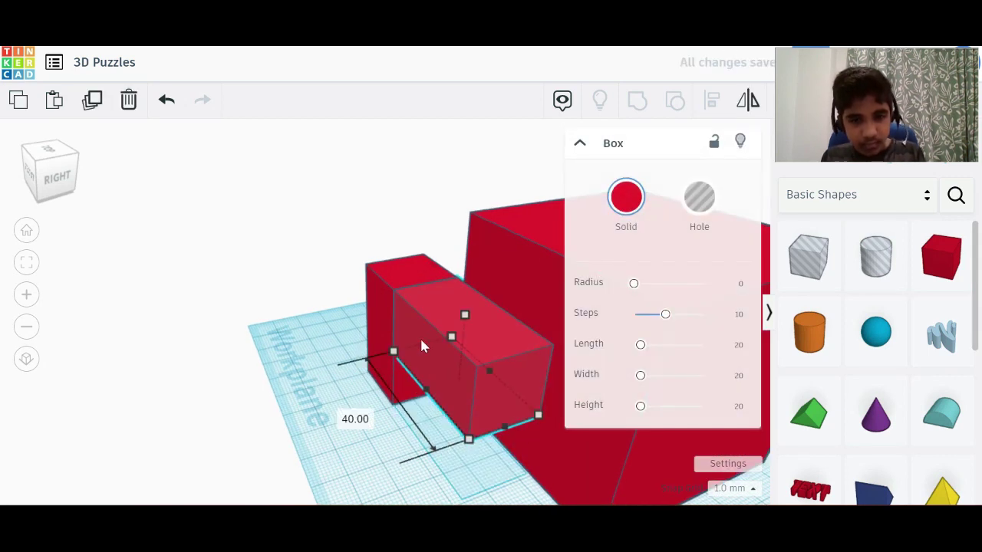
left_click_drag(423, 343, 441, 384)
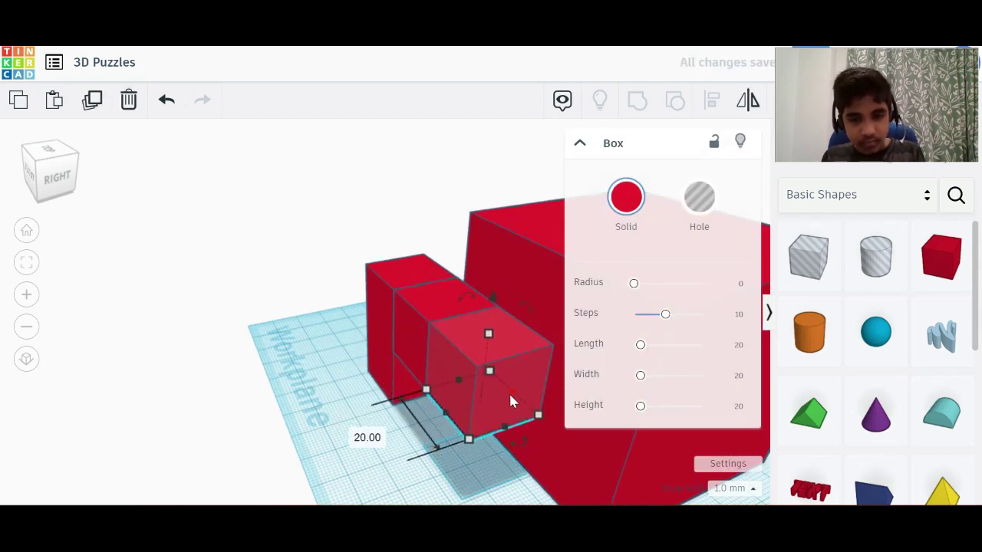
left_click_drag(510, 396, 561, 373)
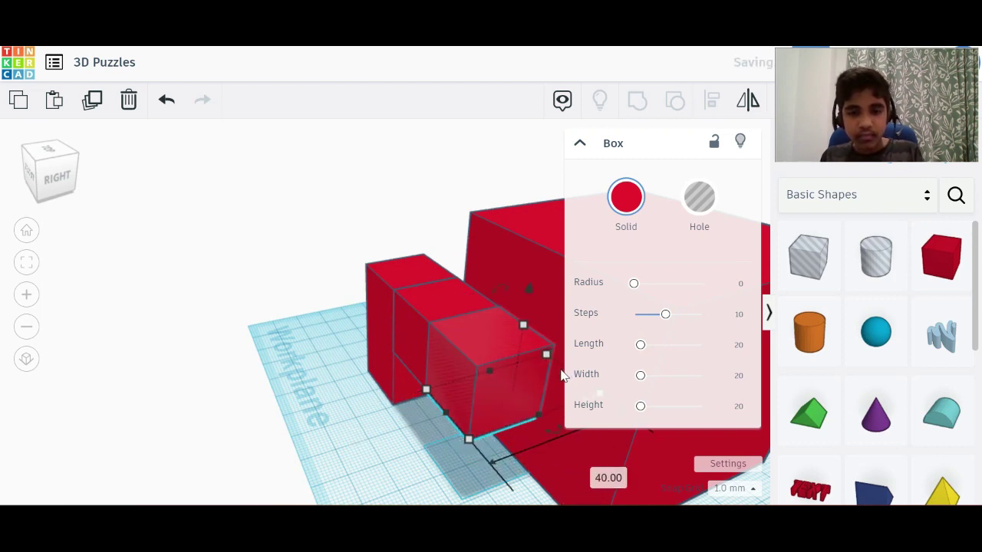
Step: Select the upright box and the two horizontal boxes together and group them into one puzzle piece
left_click(68, 196)
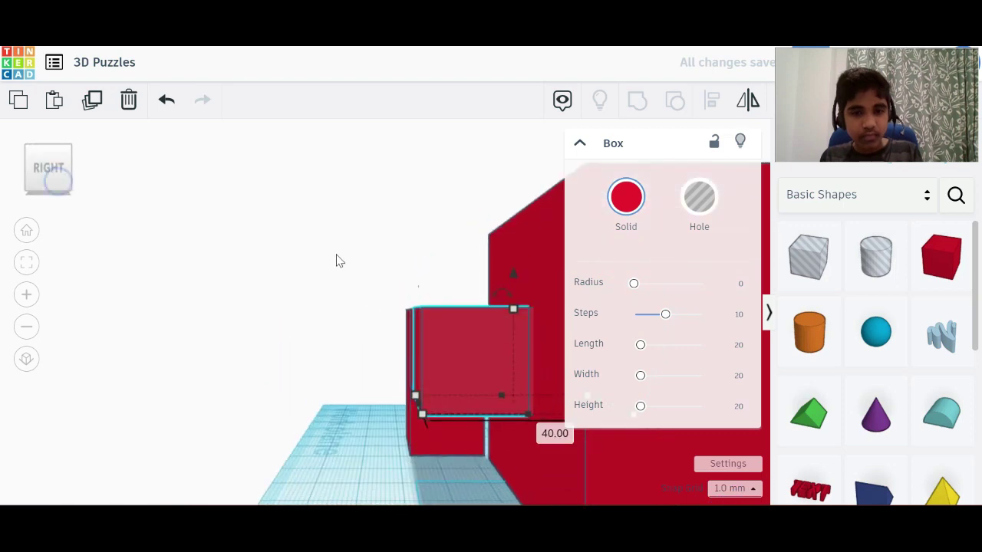
left_click_drag(352, 254, 462, 423)
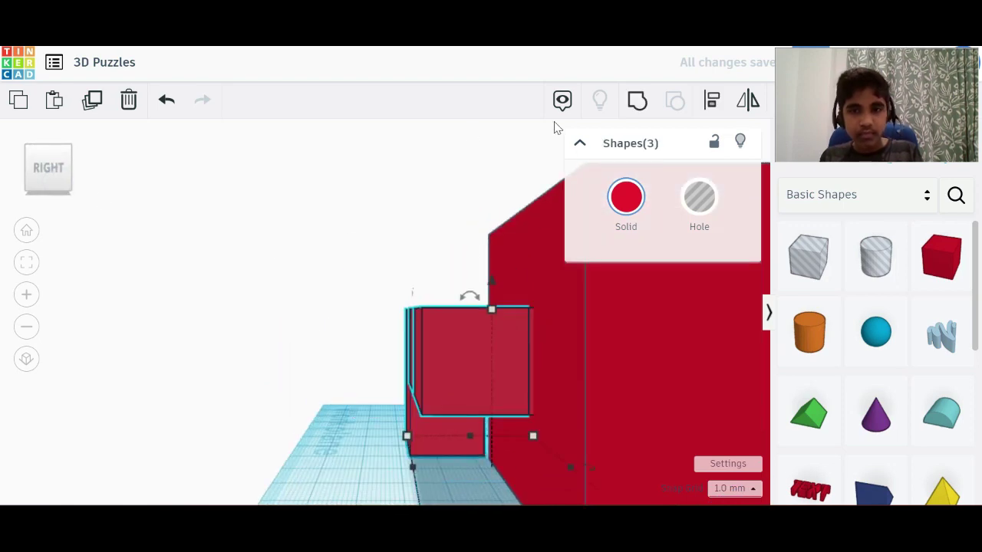
left_click(636, 100)
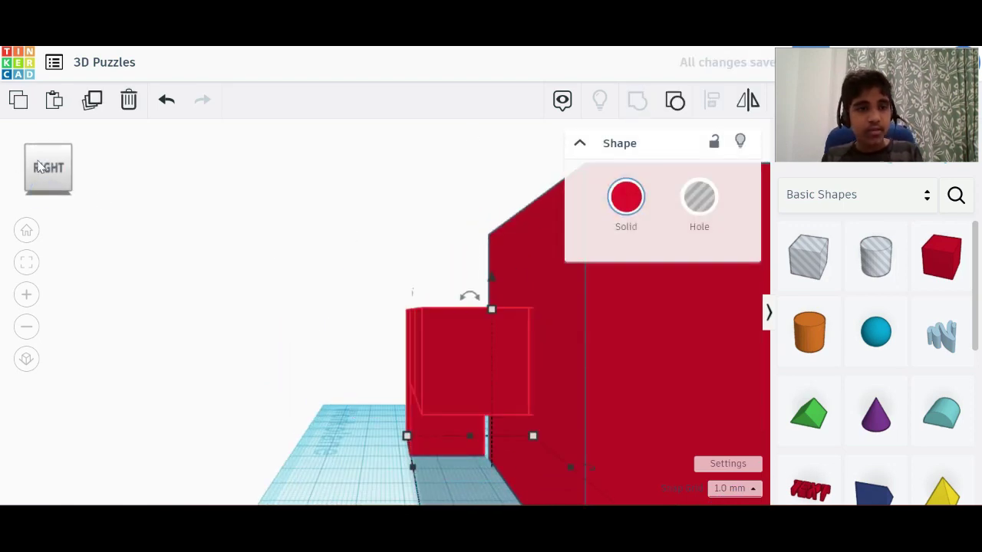
Step: Inspect the grouped piece from above and at an angle, checking its dimensions
left_click_drag(39, 162, 55, 181)
left_click_drag(423, 318, 357, 390)
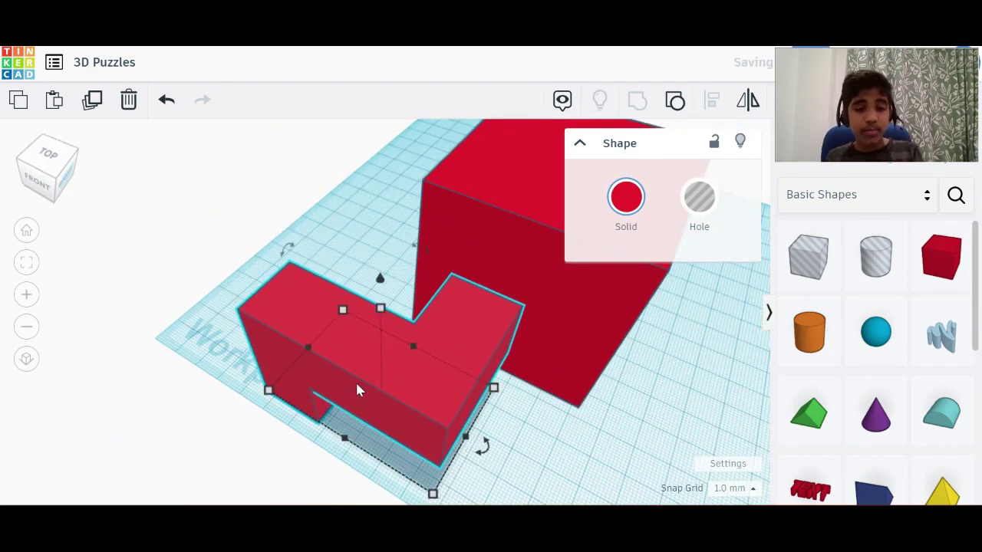
left_click(46, 155)
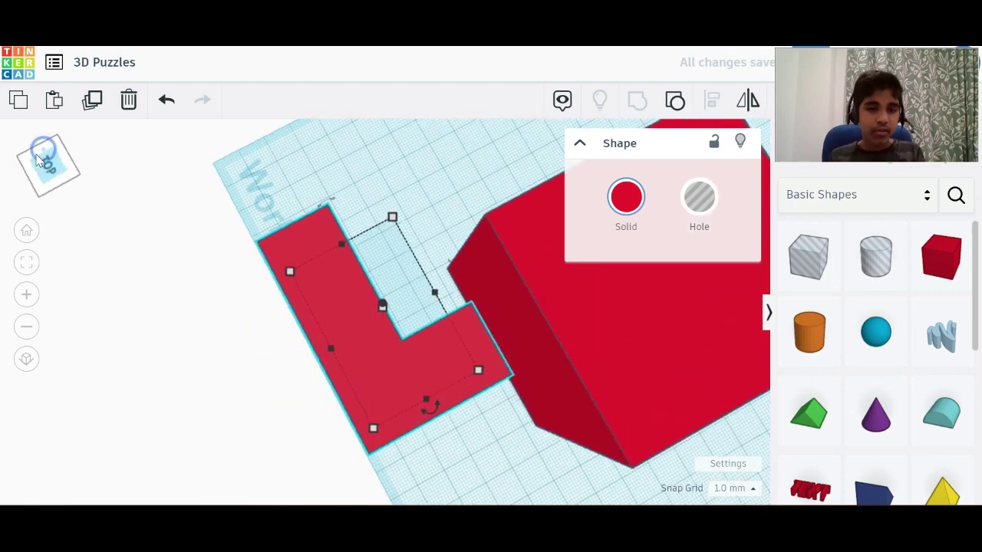
scroll(427, 405, "up", 2)
left_click(395, 305)
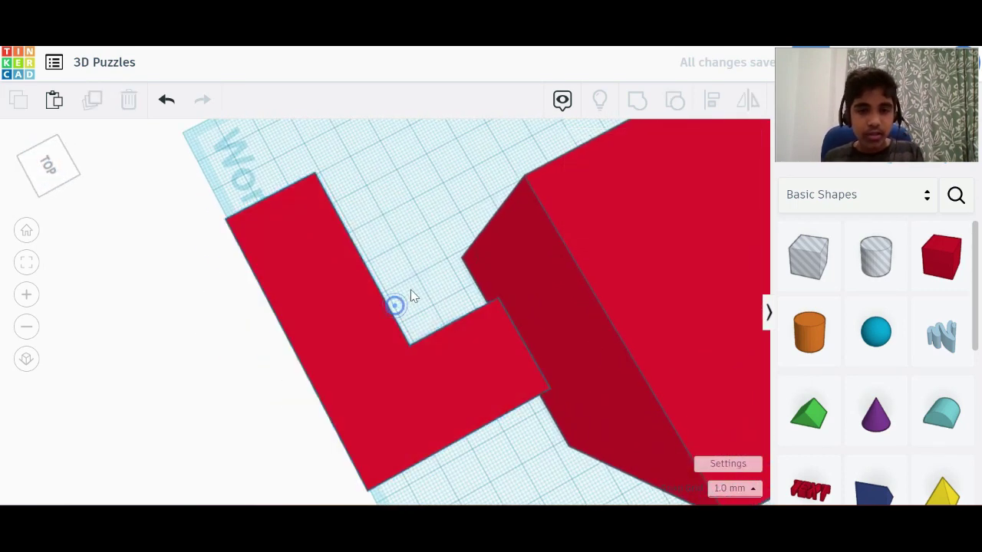
left_click(340, 313)
left_click(442, 286)
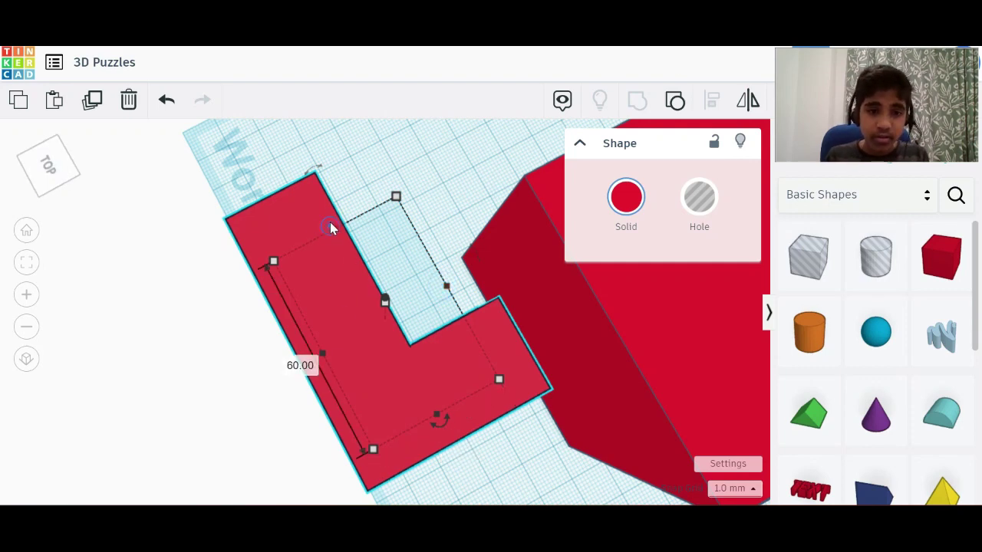
left_click(67, 158)
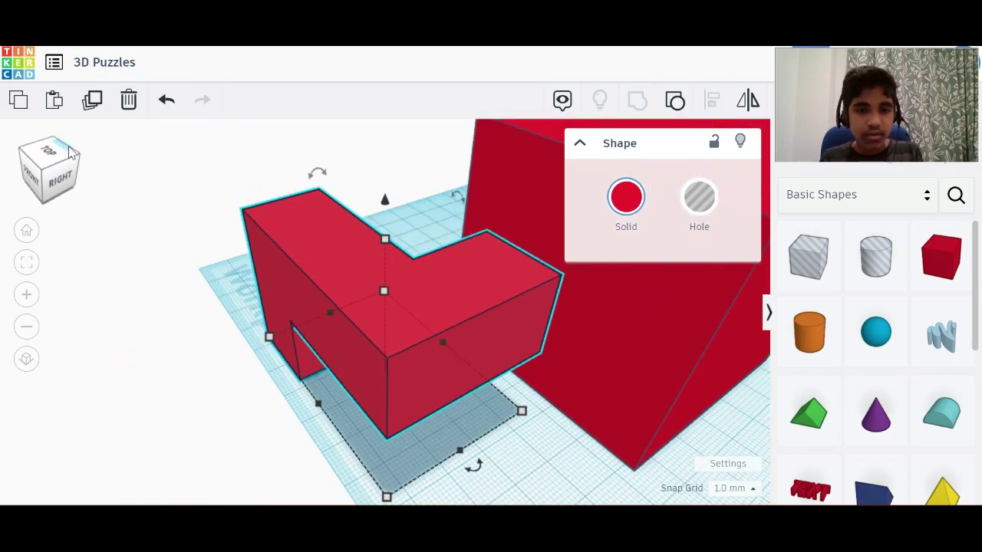
Step: Raise the grouped piece off the workplane towards the height of the reference cube's top face
left_click(68, 152)
left_click_drag(384, 222, 374, 86)
key("Down")
key("Down")
key("Down")
key("Down")
key("Down")
key("Down")
key("Down")
key("Down")
key("Down")
key("Down")
key("Down")
key("Down")
key("Down")
key("Down")
key("Down")
key("Down")
key("Down")
key("Down")
key("Down")
key("Down")
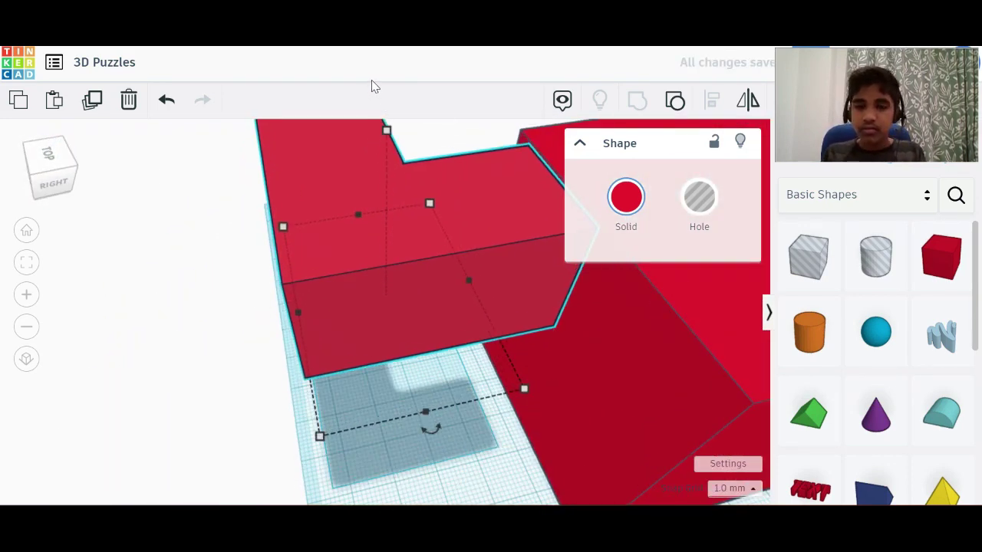
key("Up")
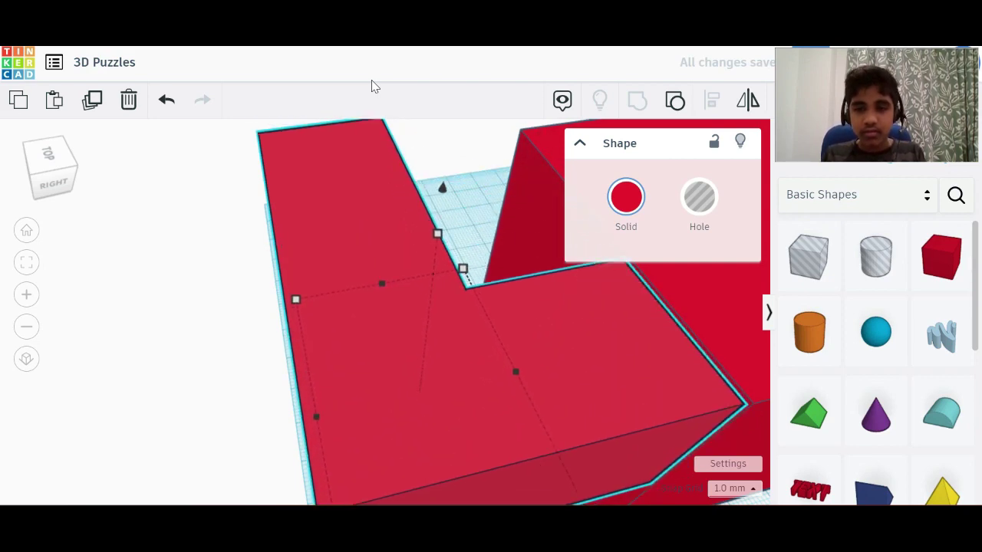
Step: Move the reference cube sideways along the workplane to open a gap beside the grouped piece
left_click_drag(49, 159, 47, 139)
left_click(46, 162)
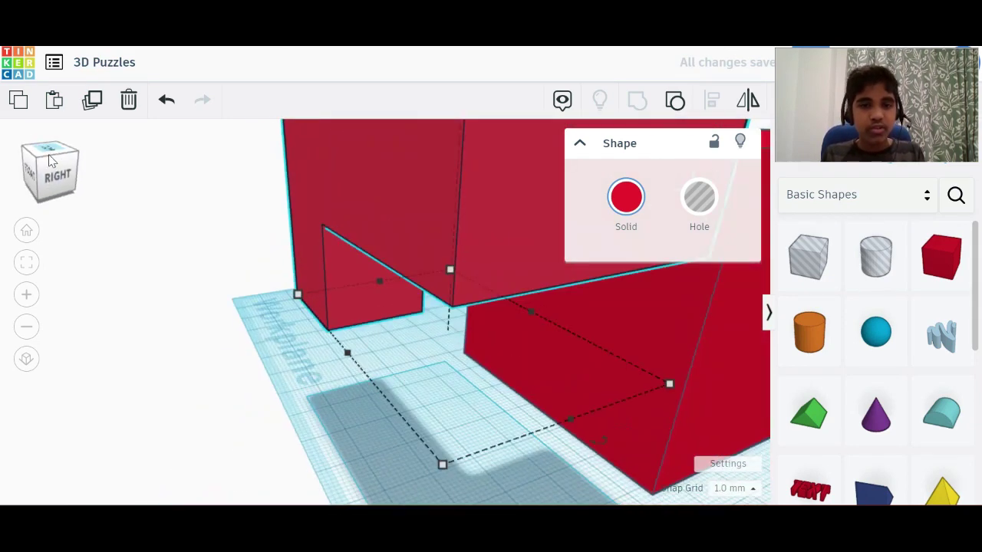
left_click_drag(62, 181, 67, 172)
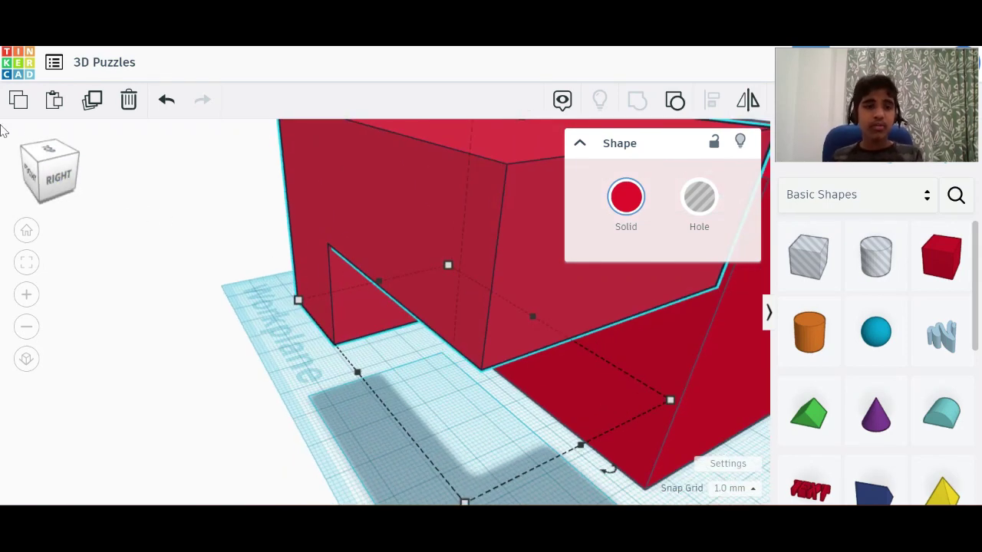
left_click(44, 157)
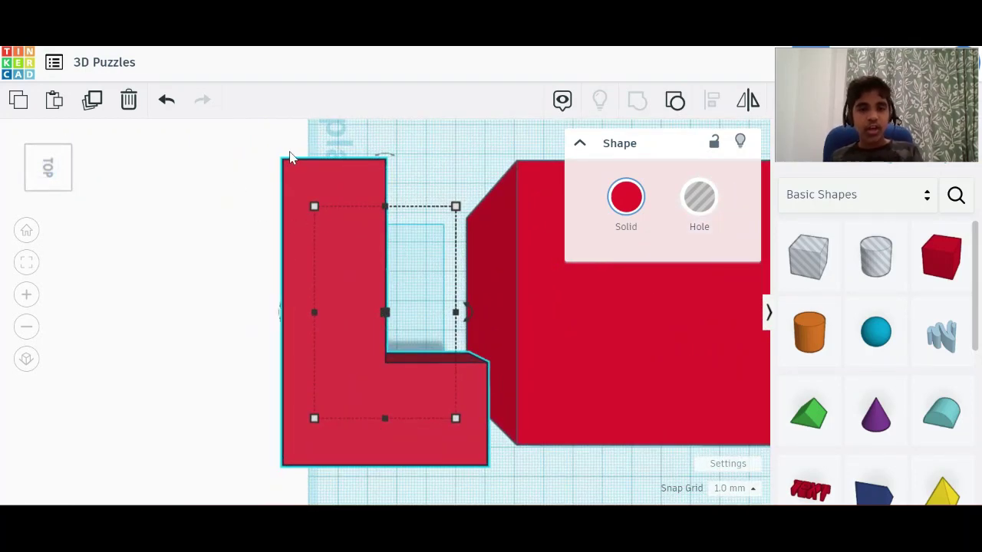
left_click(40, 169)
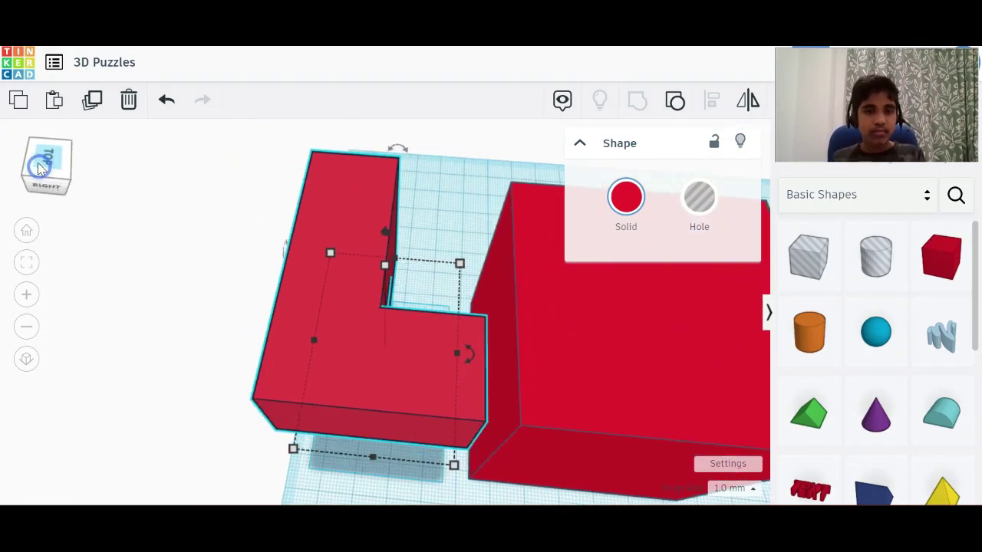
left_click(574, 338)
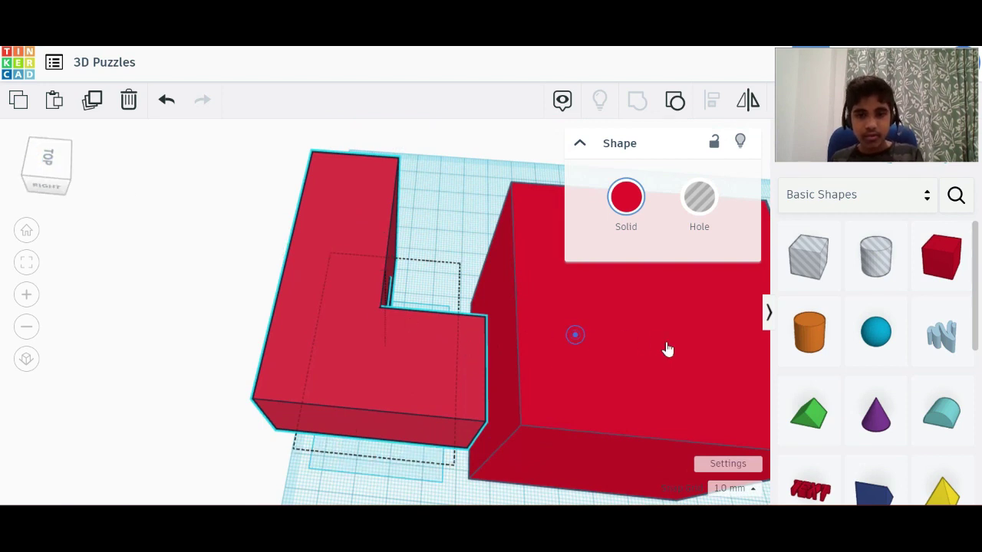
left_click(505, 268)
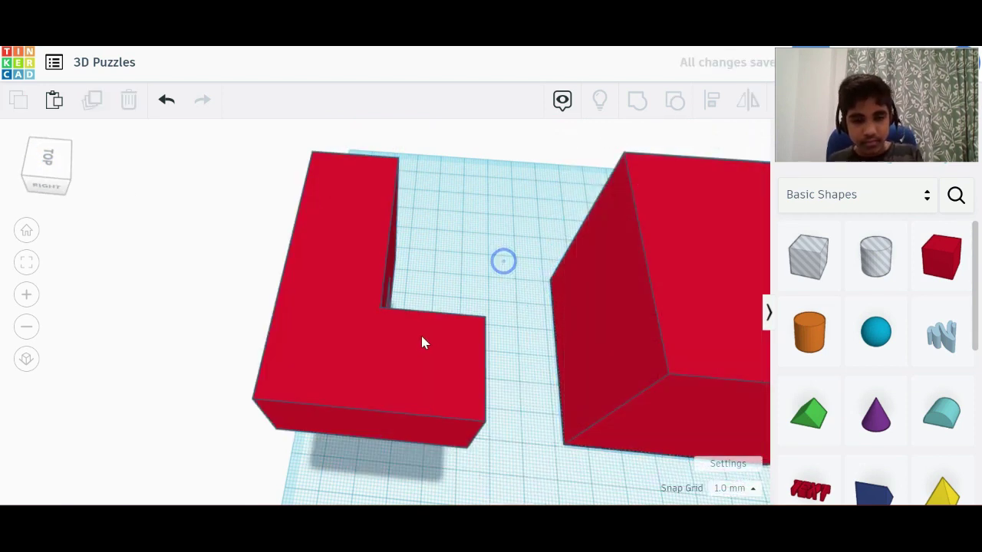
Step: Nudge the grouped piece across the workplane towards the reference cube until the two begin to overlap
left_click(420, 337)
key("Right")
key("Right")
key("Right")
key("Right")
key("Right")
key("Right")
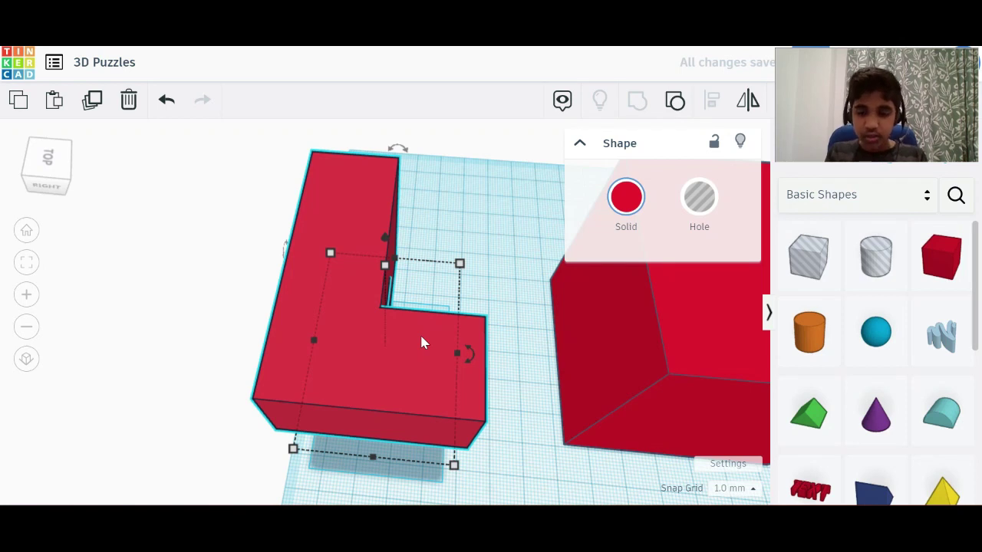
key("Up")
key("Up")
key("Up")
key("Up")
key("Up")
key("Up")
key("Up")
key("Up")
key("Up")
key("Up")
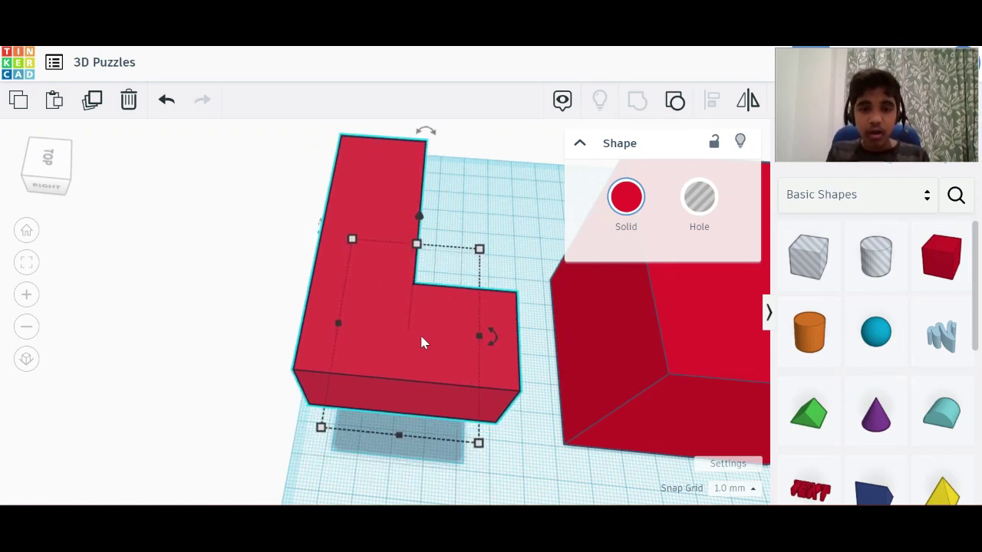
key("Right")
key("Right")
key("Right")
key("Right")
key("Right")
key("Right")
key("Right")
key("Right")
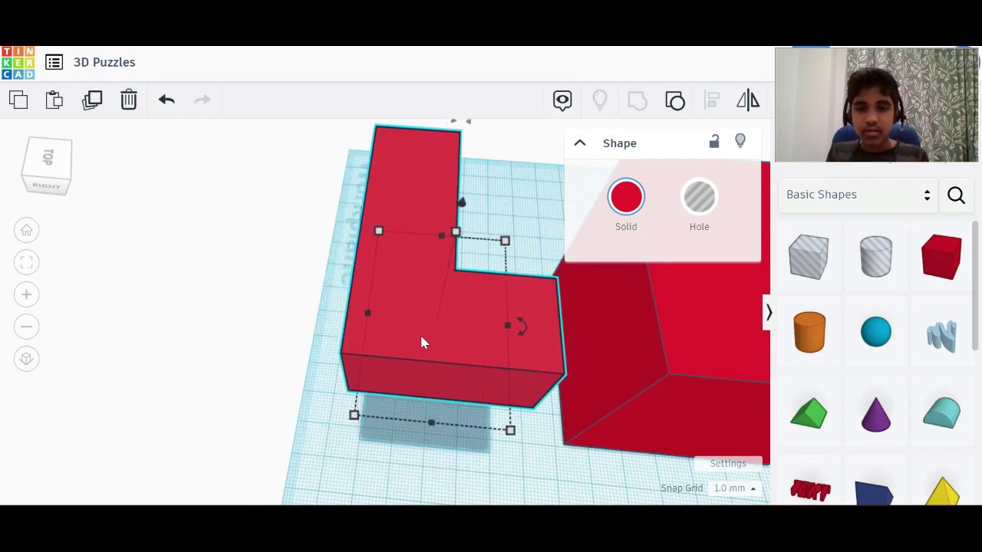
key("Up")
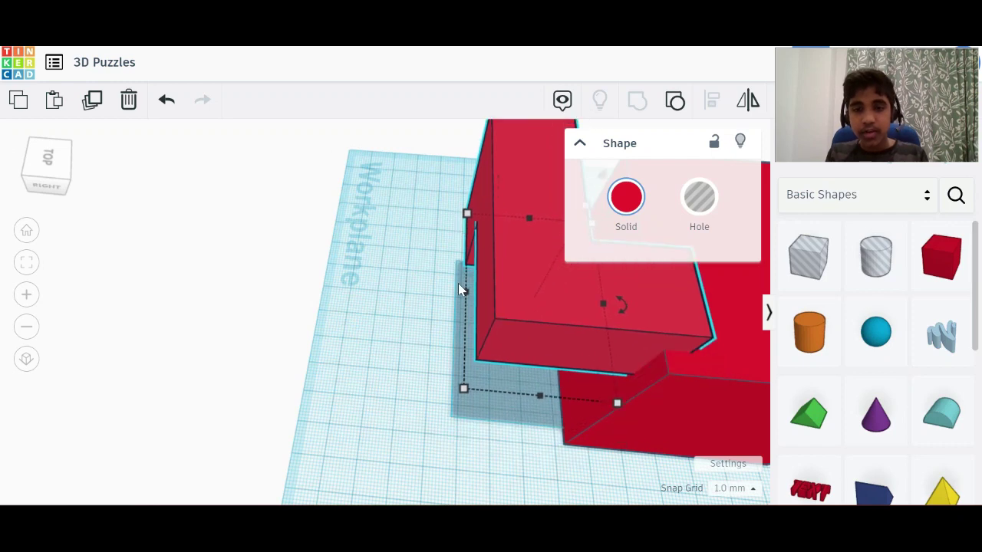
Step: Fit the grouped piece into the reference cube's corner, flush with the cube's top and outer side faces
scroll(458, 283, "down", 4)
key("Down")
key("Down")
key("Down")
key("Down")
key("Down")
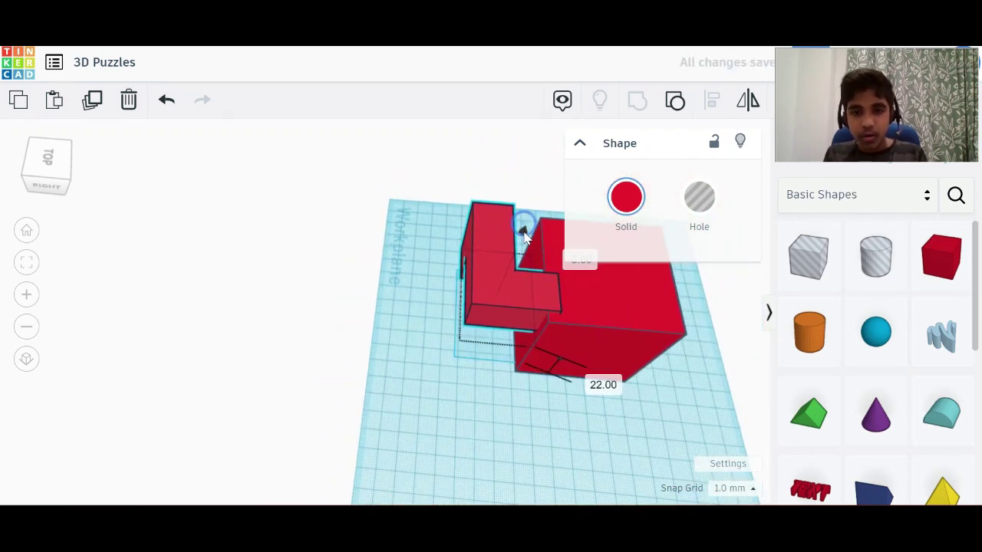
key("Right")
key("Right")
key("Right")
key("Right")
key("Right")
key("Right")
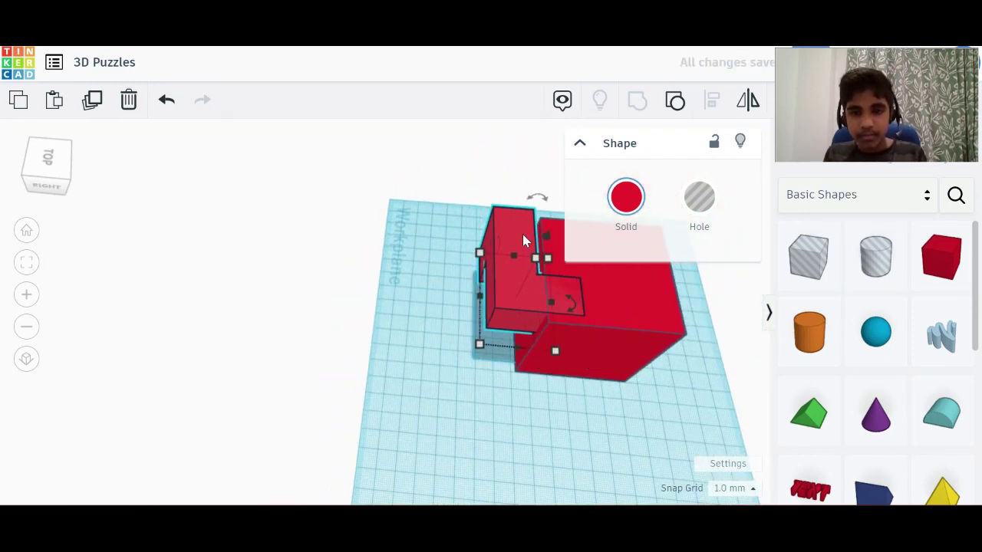
key("Right")
key("Right")
key("Right")
key("Right")
key("Right")
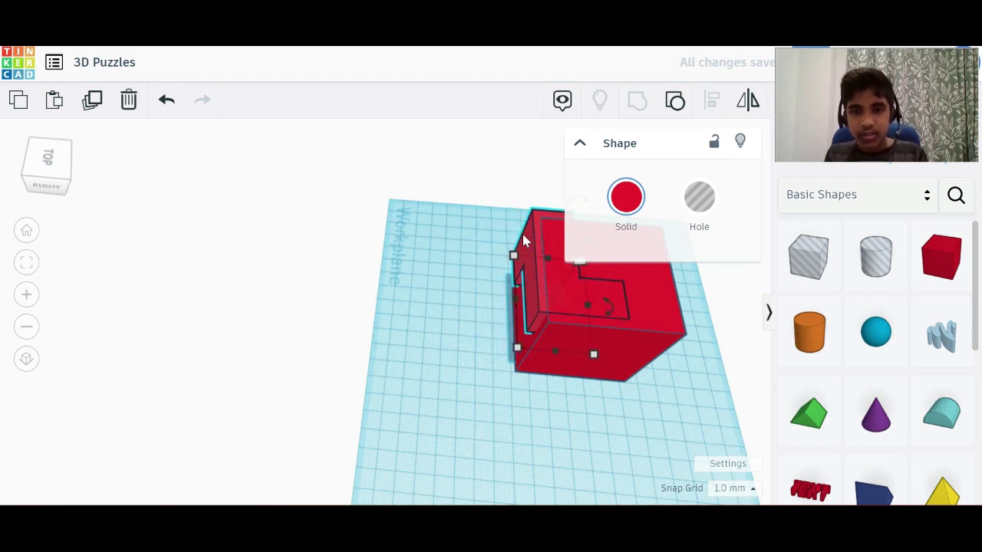
key("Down")
key("Down")
key("Down")
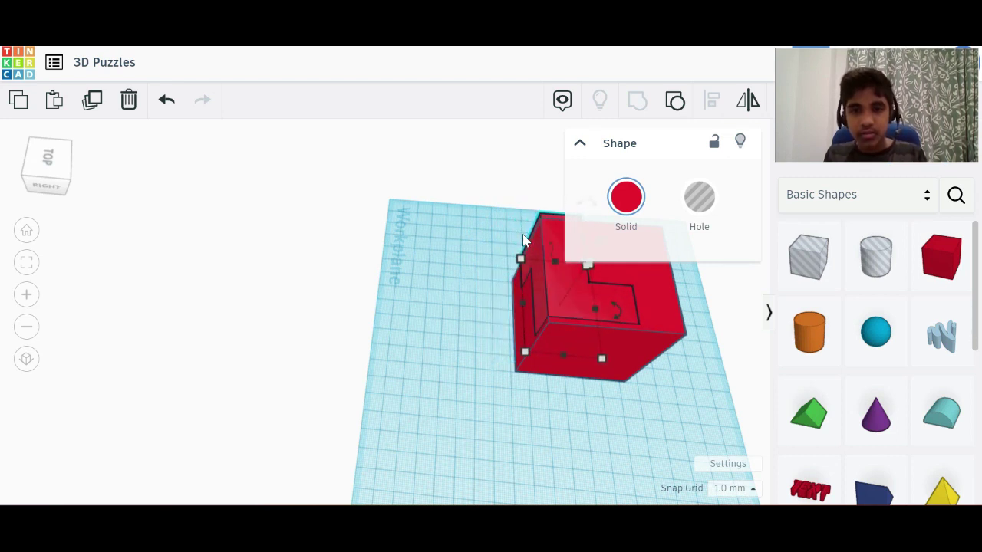
key("f")
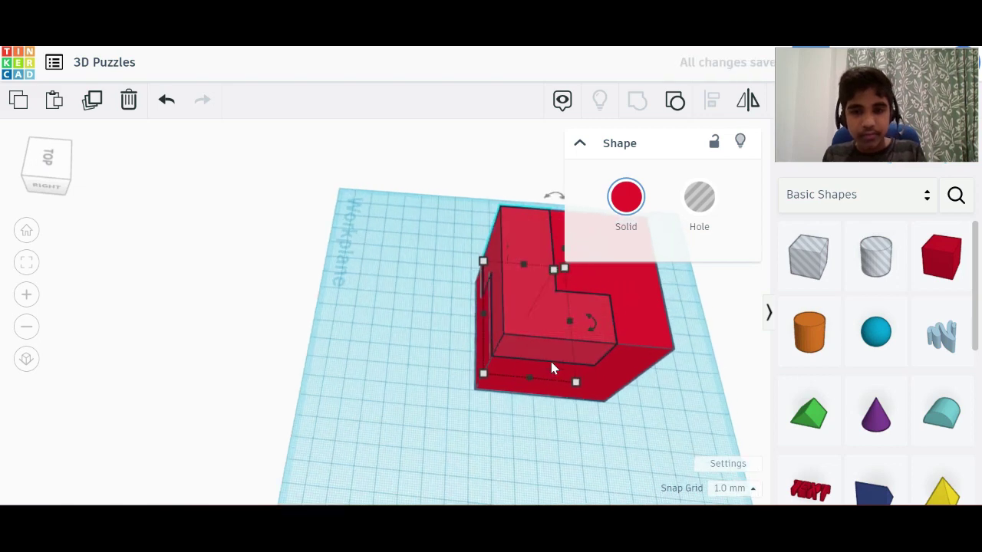
mouse_move(55, 164)
left_mouse_down()
mouse_move(63, 160)
mouse_move(61, 181)
mouse_move(44, 173)
left_mouse_up()
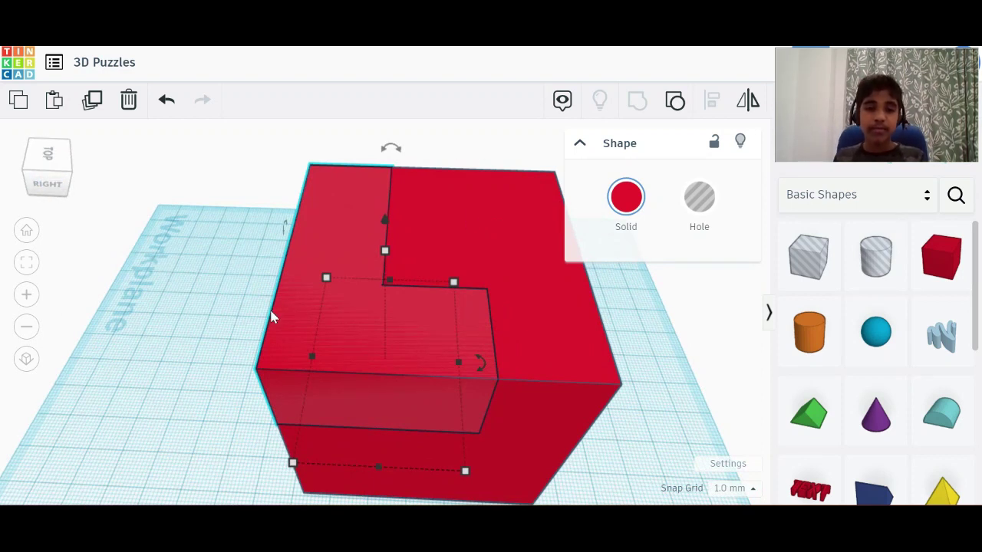
Step: Slide the grouped piece straight out of the reference cube, leaving a narrow gap between them
key("Left")
key("Left")
key("Left")
key("Left")
key("Left")
key("Left")
key("Left")
key("Left")
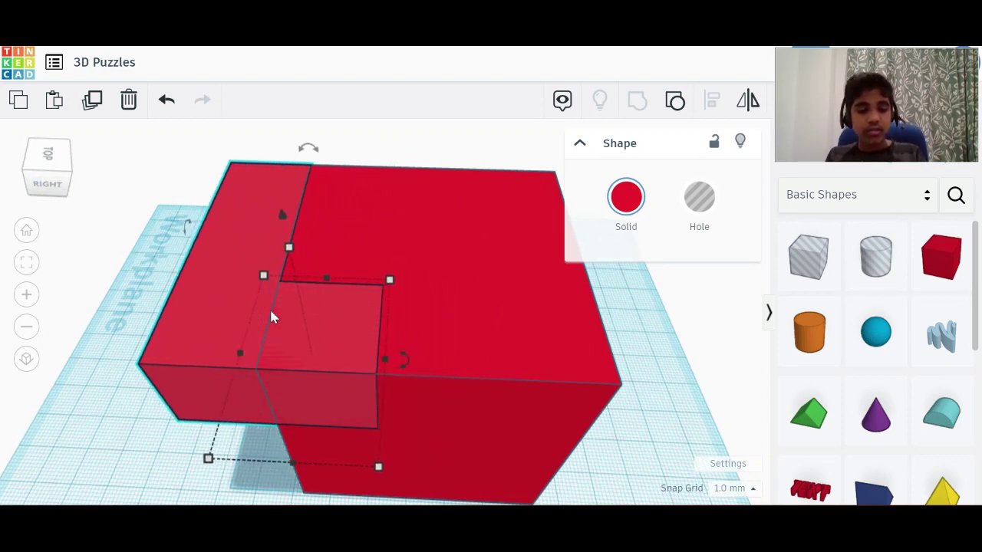
key("f")
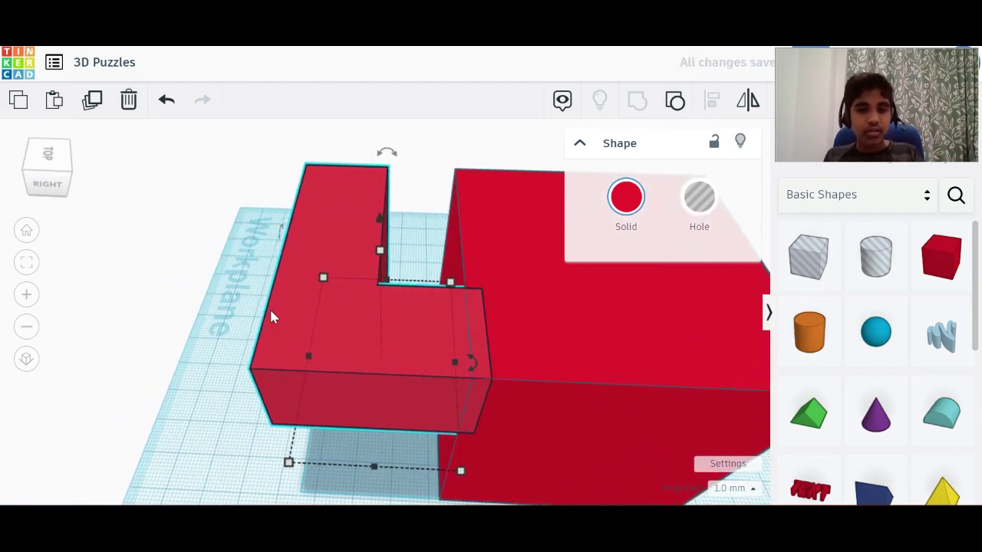
key("Left")
key("Left")
key("Left")
key("Left")
key("Left")
key("Left")
key("Left")
key("Left")
key("Left")
key("Left")
scroll(353, 441, "down", 2)
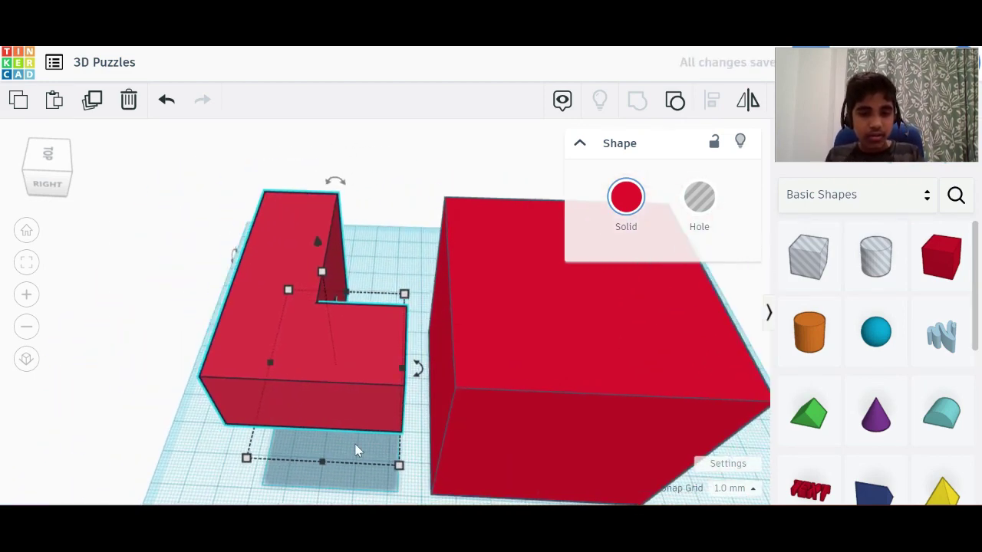
Step: Place a new 20 mm solid box on the workplane between the grouped piece and the reference cube
left_click(47, 157)
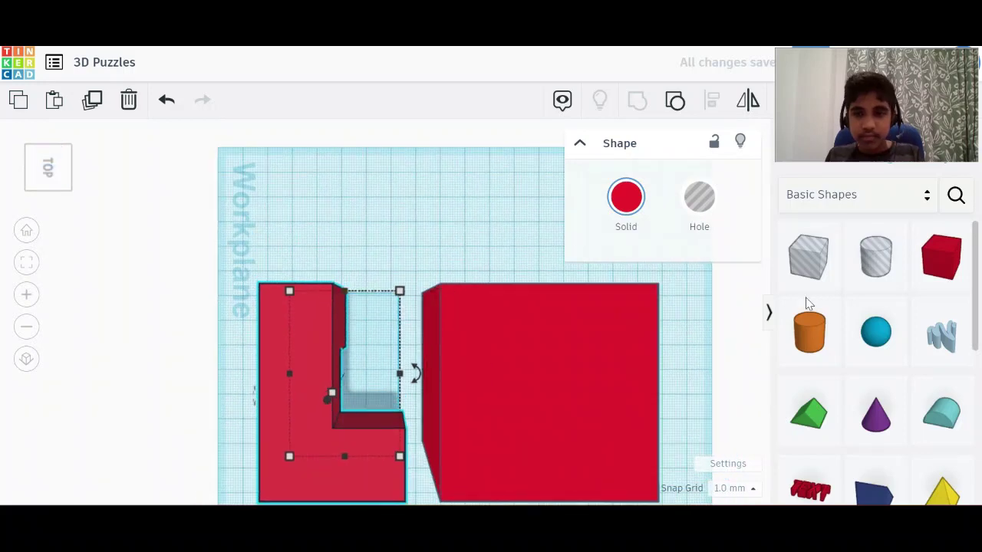
left_click_drag(935, 262, 377, 319)
scroll(377, 314, "up", 5)
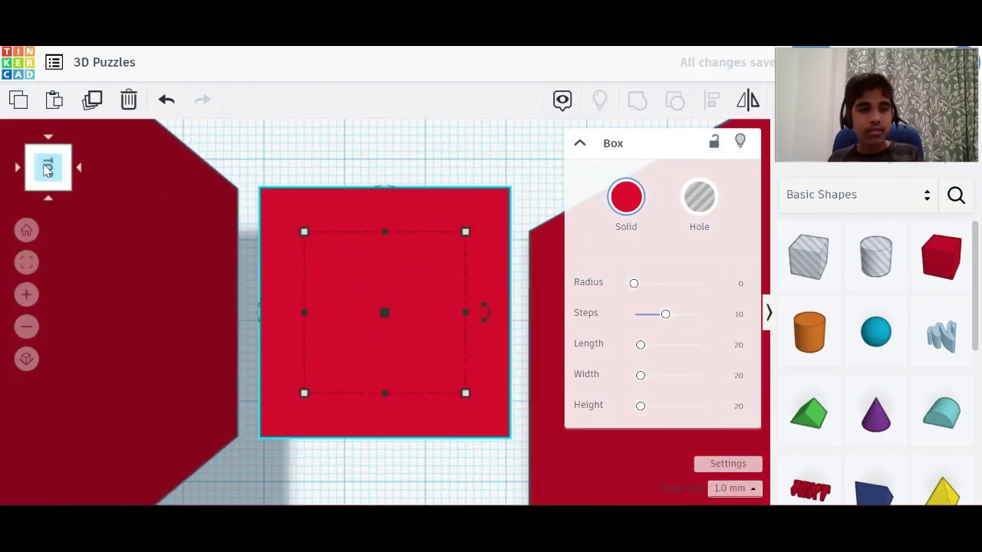
left_click_drag(33, 164, 86, 167)
scroll(396, 333, "down", 5)
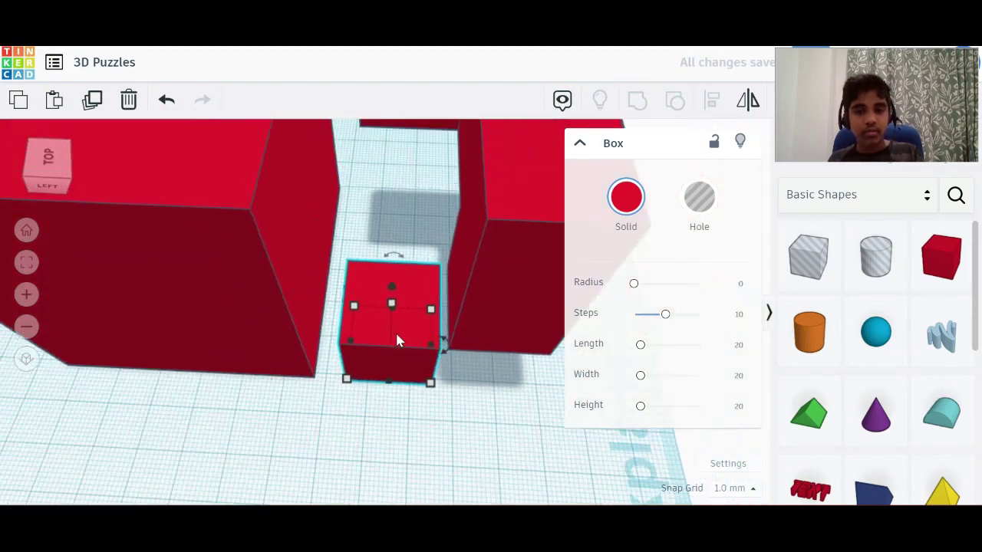
Step: Move the new 20 mm box out from between the two shapes to the open workplane beside them
left_click(31, 159)
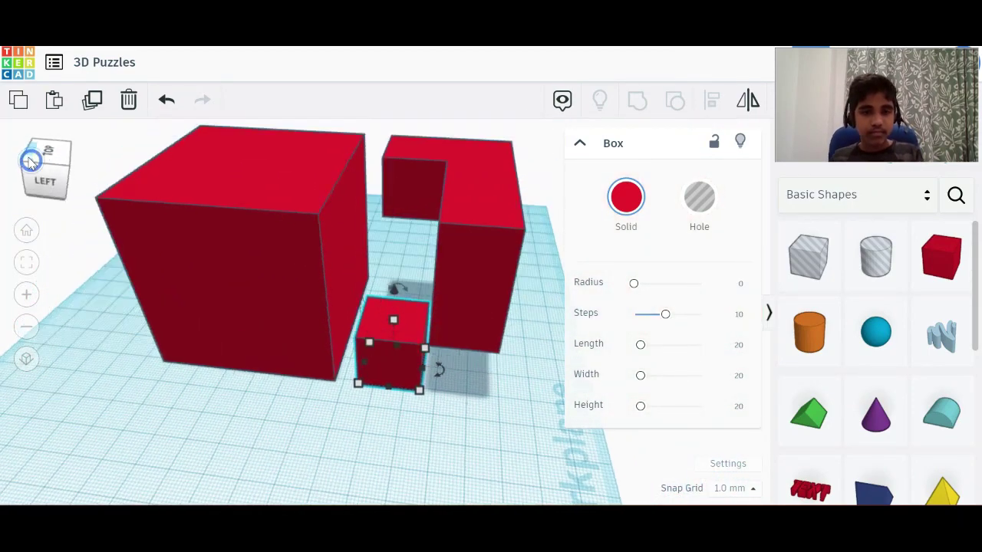
left_click(20, 161)
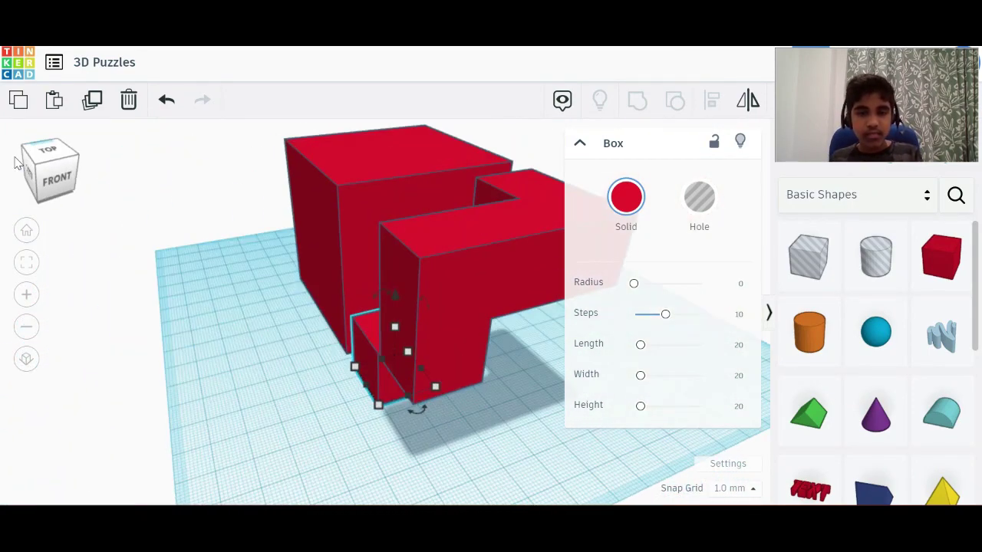
left_click_drag(414, 383, 333, 409)
key("Down")
key("Down")
key("Down")
key("Down")
key("Down")
key("Down")
key("Down")
key("Down")
key("Down")
key("Down")
key("Down")
key("Down")
key("Down")
key("Down")
key("Down")
key("Down")
key("Down")
key("Down")
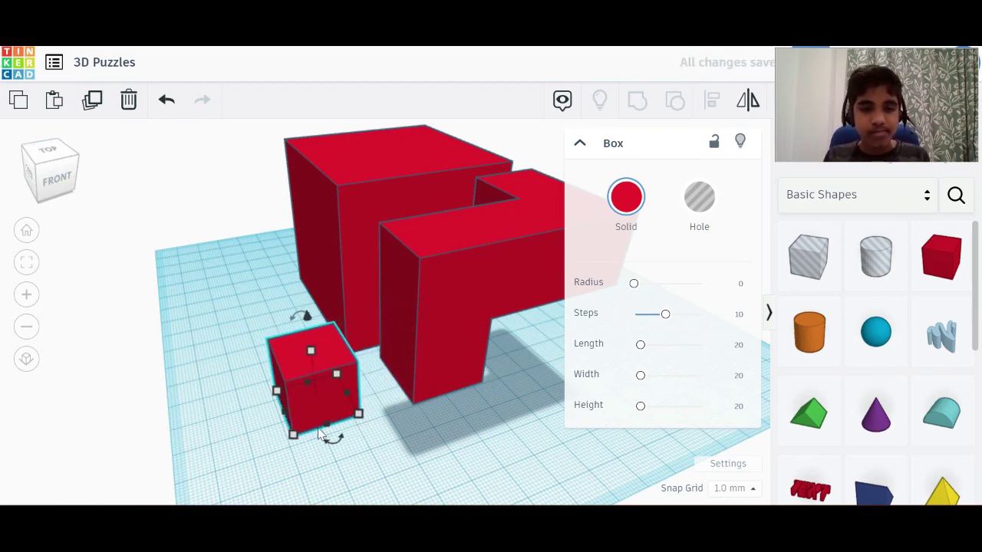
Step: Move the 20 mm box directly beneath the downward leg of the grouped piece, aligned with the leg's faces
key("Down")
key("Down")
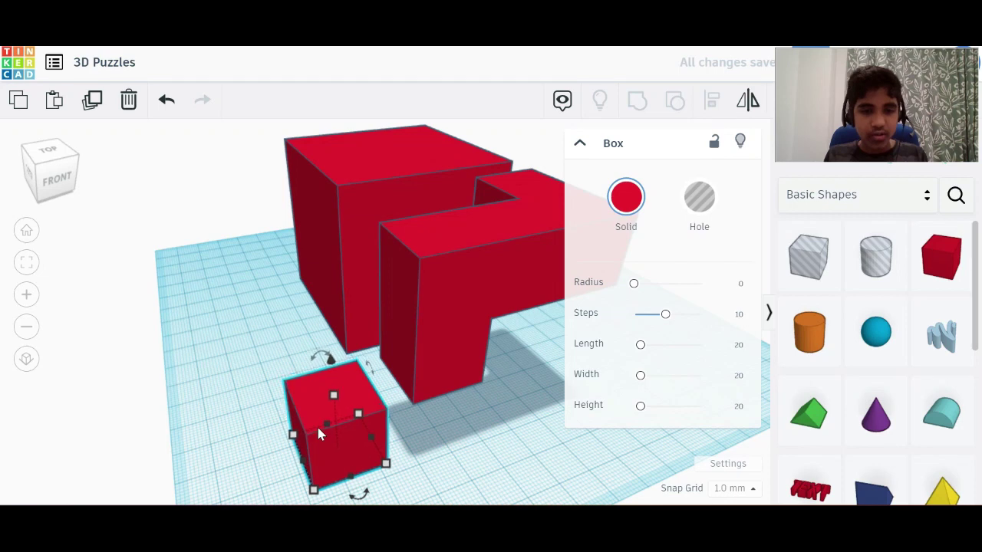
key("Right")
key("Right")
key("Right")
key("Right")
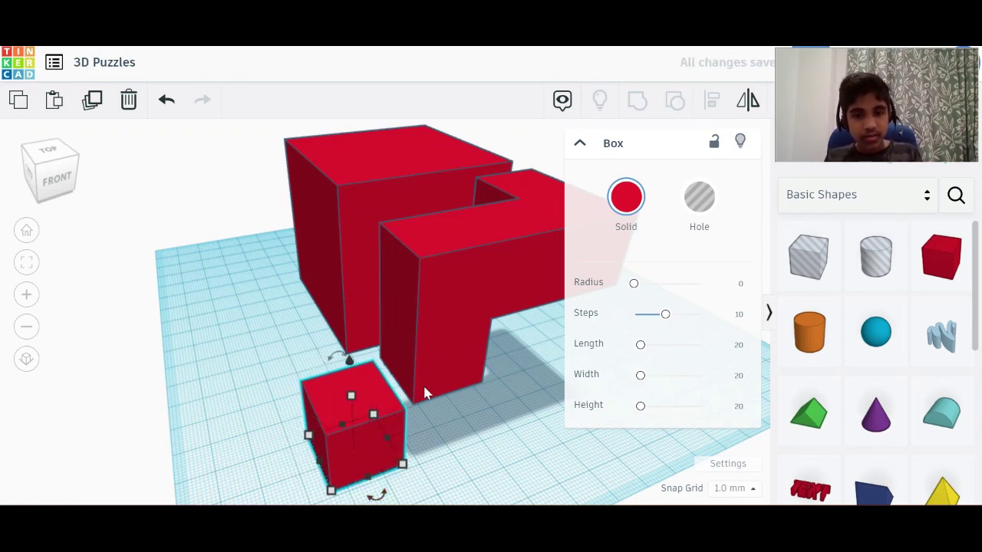
left_click(400, 368)
left_click(454, 413)
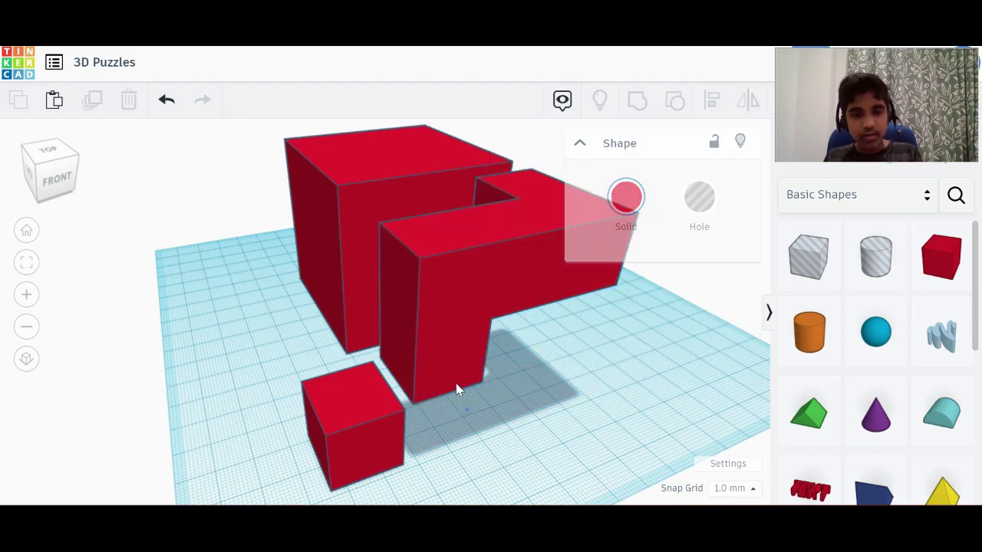
left_click(440, 338)
left_click(238, 406)
left_click(349, 408)
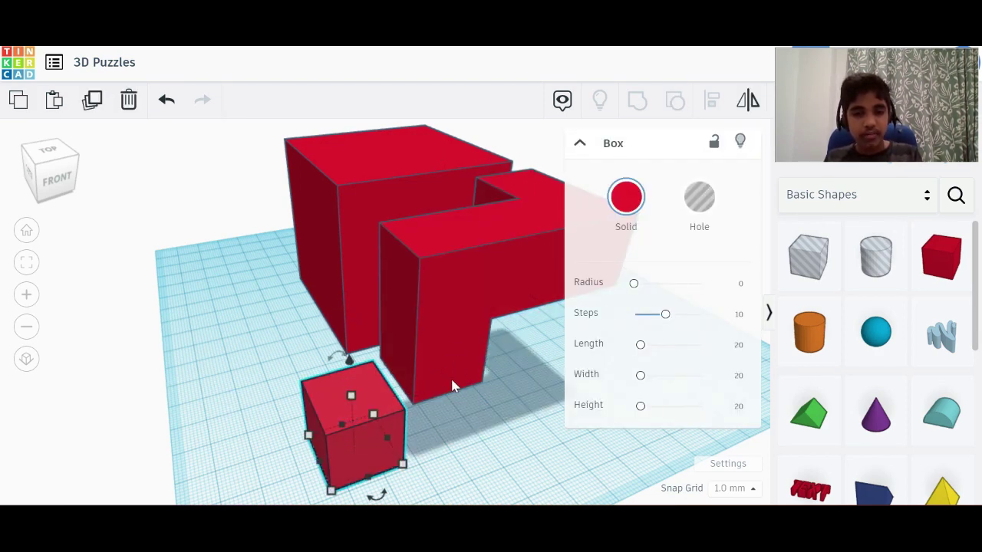
key("Right")
key("Right")
key("Right")
key("Right")
key("Right")
key("Right")
key("Right")
key("Right")
key("Right")
key("Right")
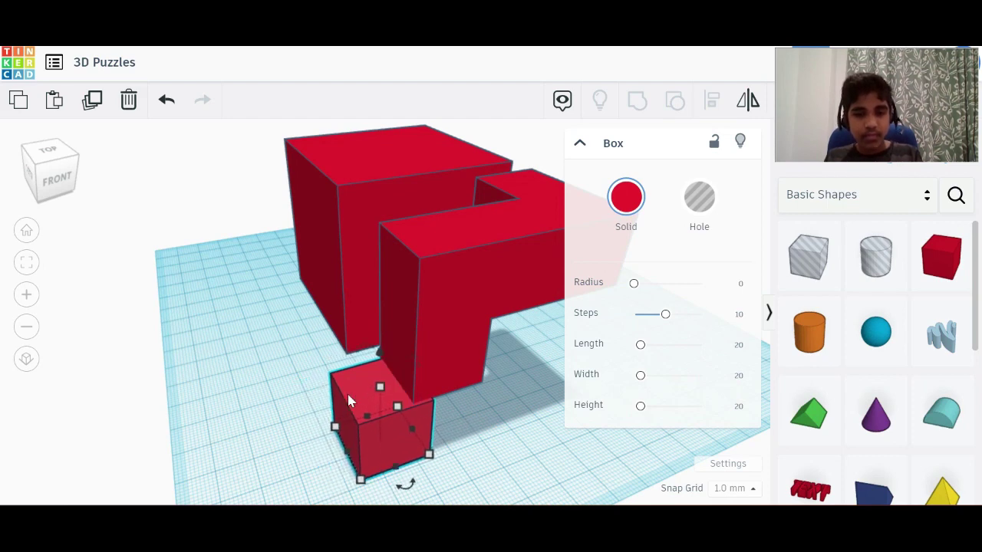
key("Right")
key("Right")
key("Right")
key("Right")
key("Right")
key("Right")
key("Right")
key("Right")
key("Right")
key("Right")
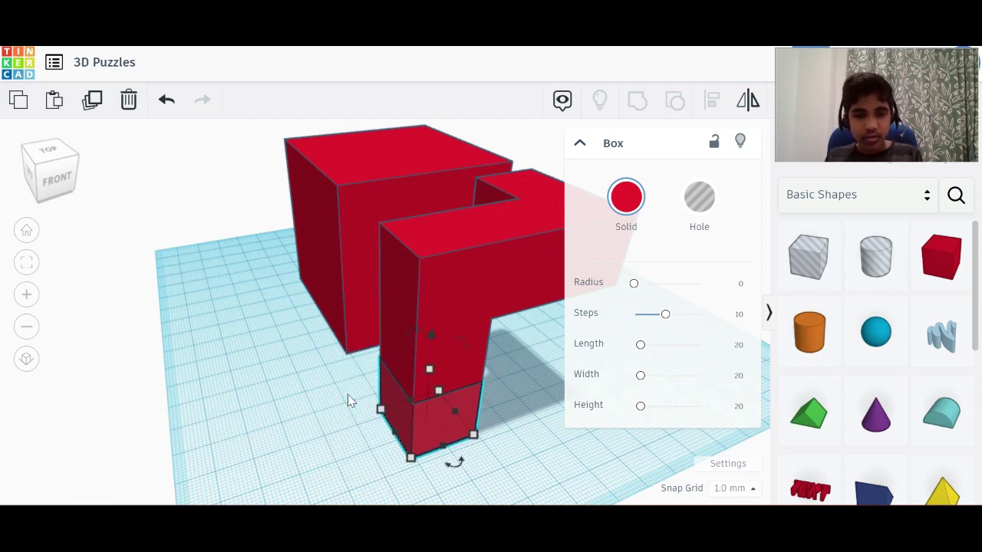
Step: Duplicate the box beneath the leg and shift the copy alongside it, under the piece's overhanging arm
left_click(55, 179)
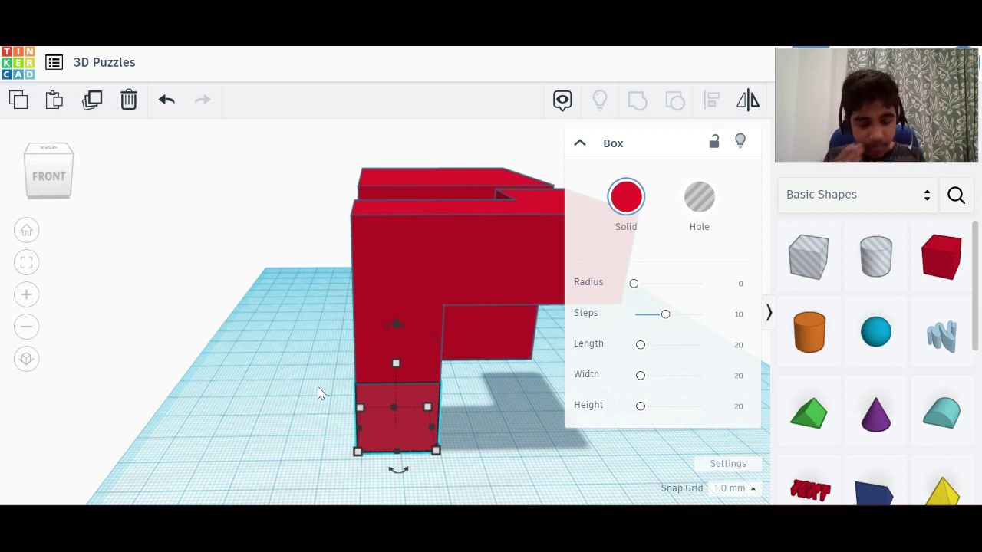
left_click_drag(383, 438, 387, 439)
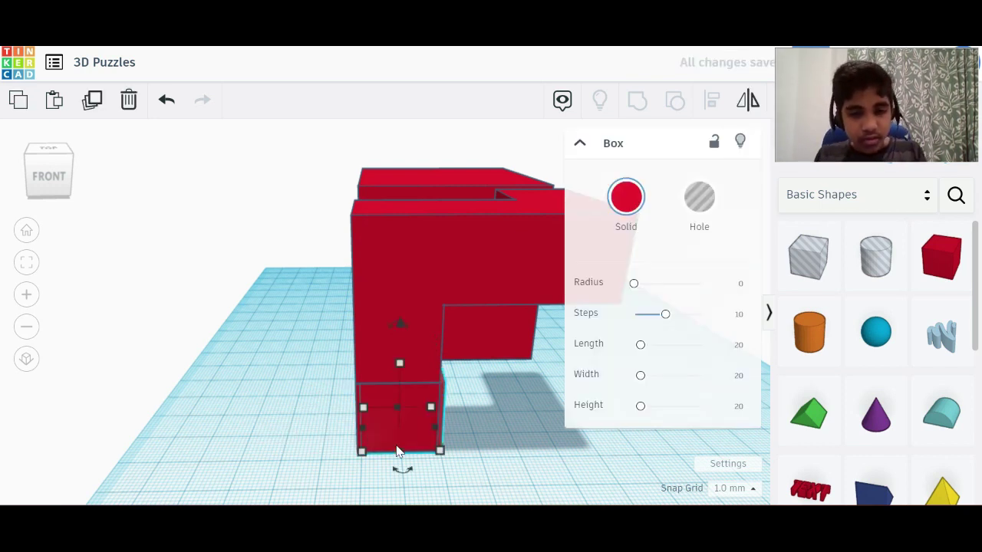
key("Right")
key("Right")
key("Right")
key("Right")
key("Right")
key("Right")
key("Right")
key("Right")
key("Right")
key("Right")
key("Right")
key("Right")
key("Right")
key("Right")
key("Right")
key("Right")
key("Right")
key("Right")
key("Right")
key("Right")
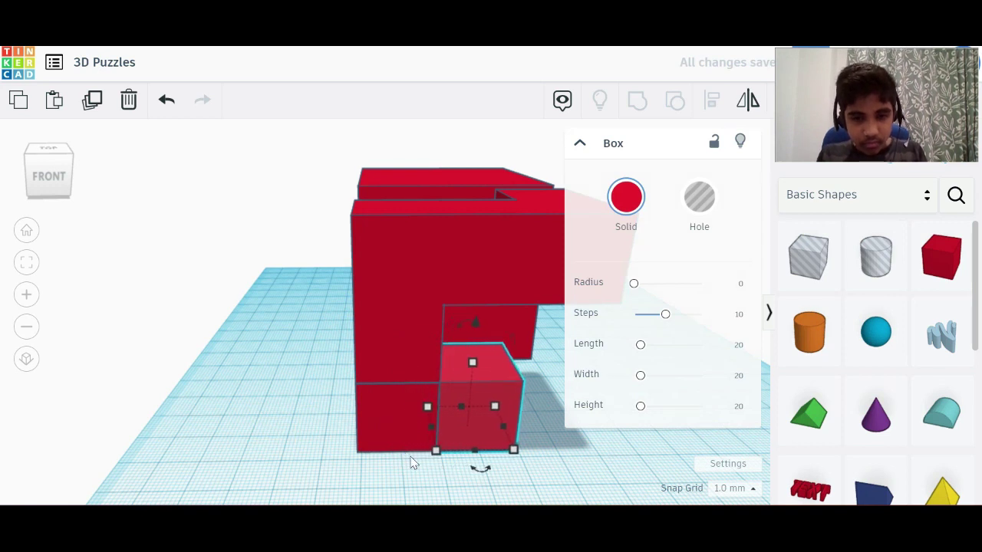
Step: Hide the 60 mm reference cube behind the pieces
left_click(385, 196)
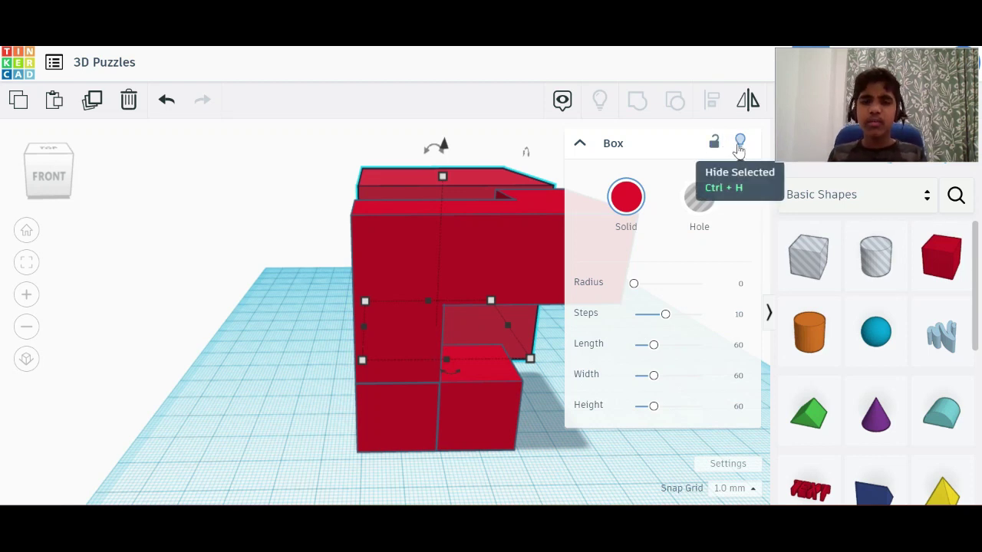
left_click(739, 144)
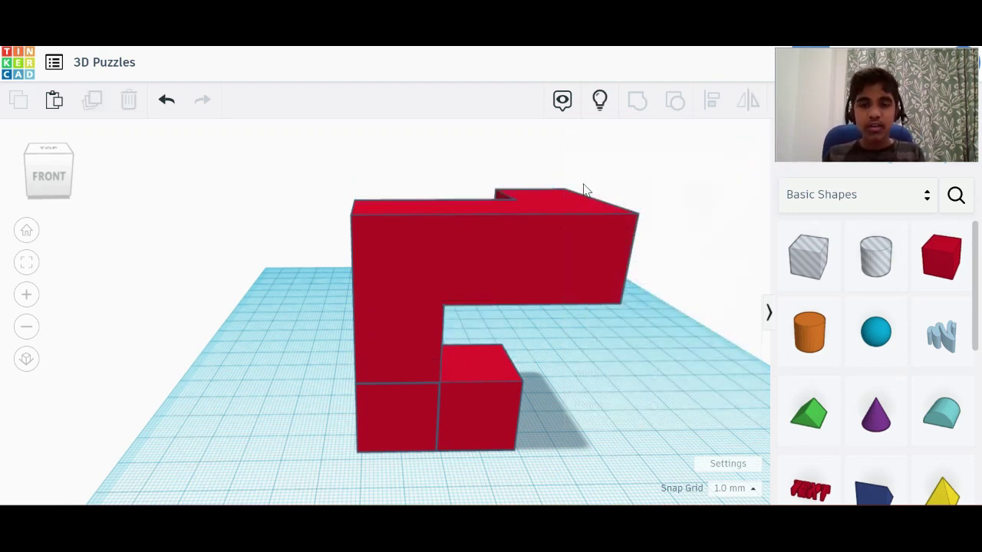
left_click(592, 113)
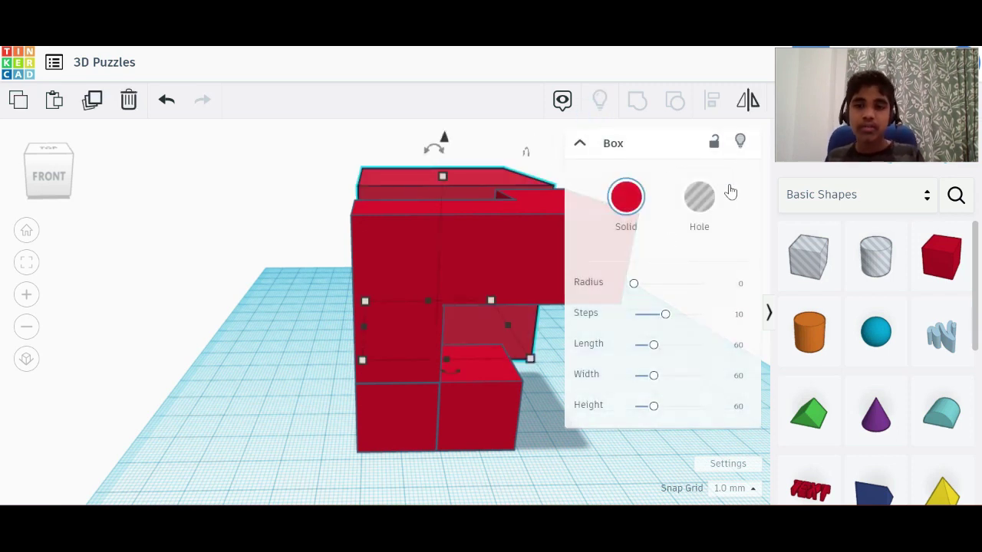
left_click(740, 144)
Step: Duplicate the box under the overhanging arm and raise the copy 20 mm so it stacks on the original
left_click(459, 393)
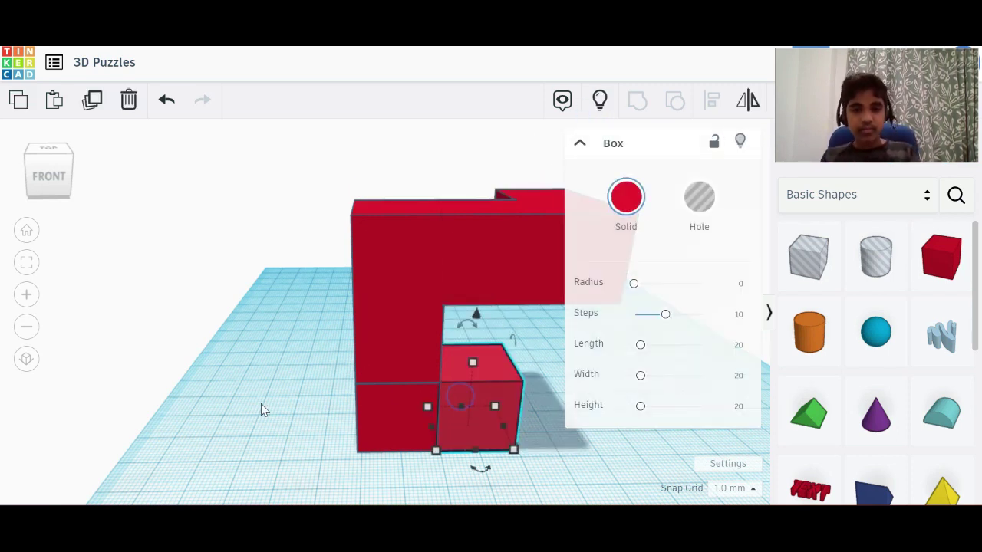
left_click_drag(259, 411, 477, 457)
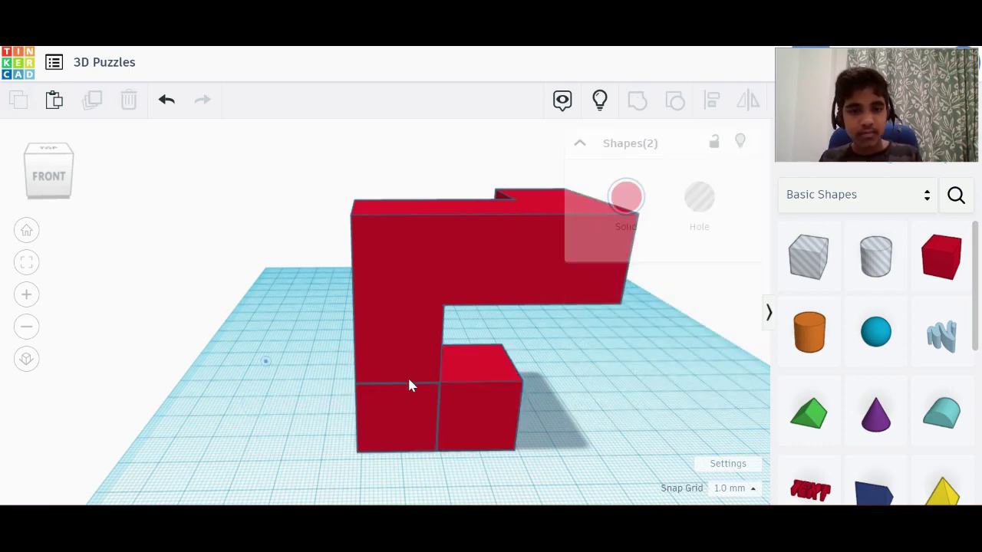
left_click(474, 385)
mouse_move(41, 175)
left_mouse_down()
mouse_move(64, 171)
mouse_move(31, 178)
mouse_move(29, 168)
mouse_move(44, 164)
mouse_move(44, 177)
left_mouse_up()
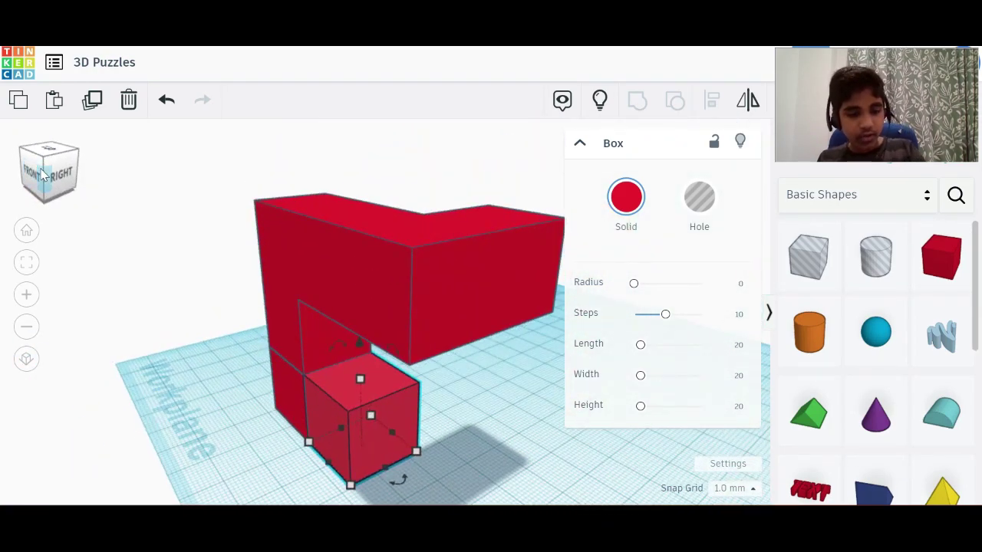
left_click(44, 176)
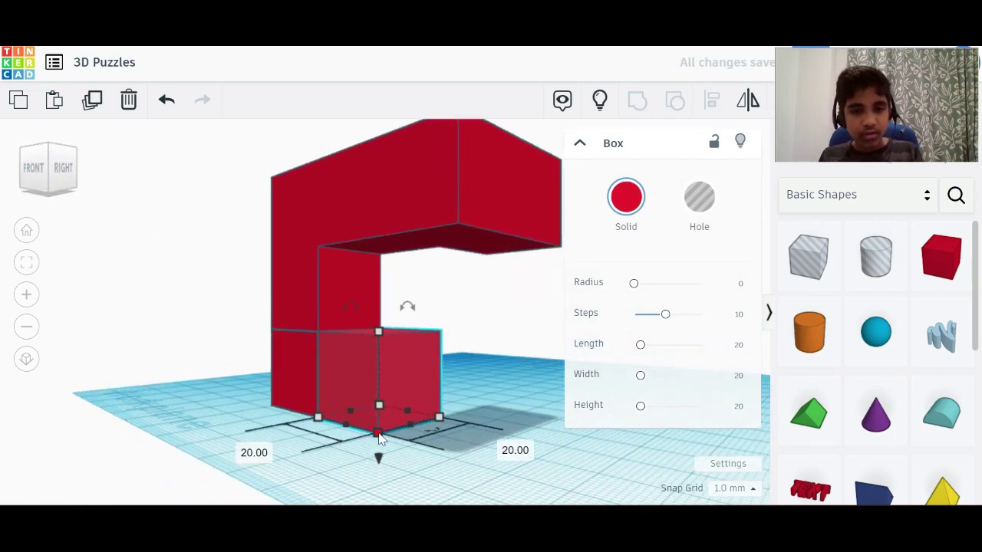
left_click_drag(381, 464, 362, 372)
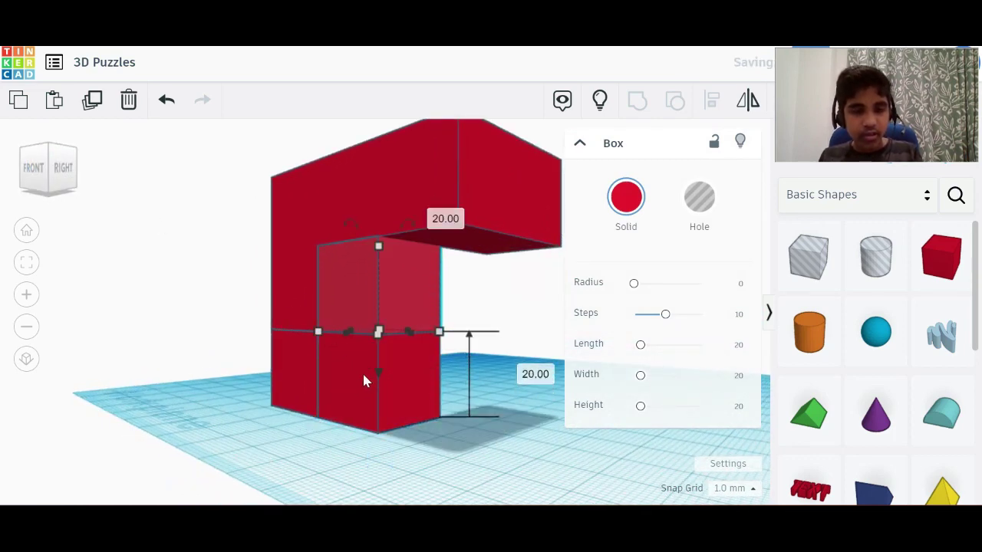
Step: Duplicate the lower box under the arm and shift the copy 20 mm backward, flush against the original's rear face
left_click_drag(33, 165, 66, 176)
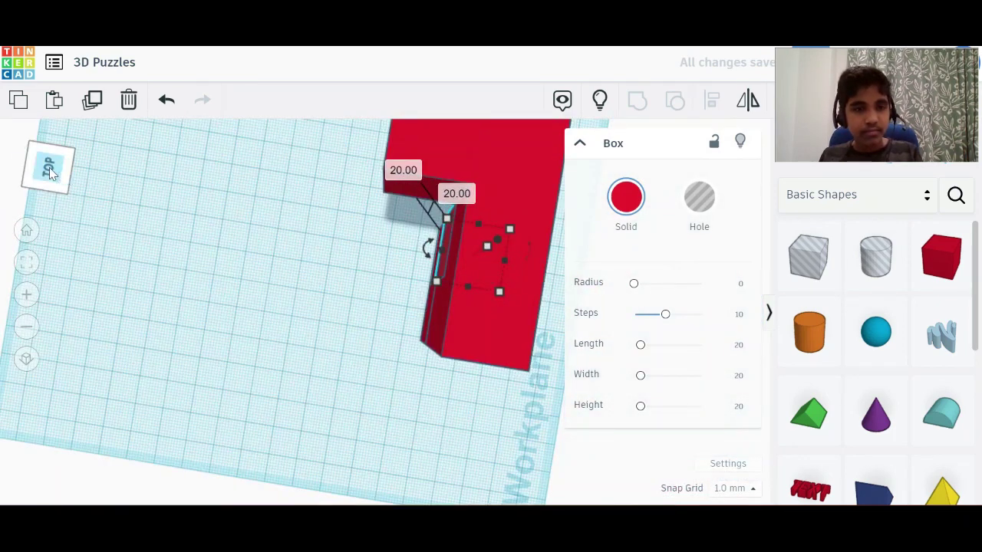
left_click(49, 167)
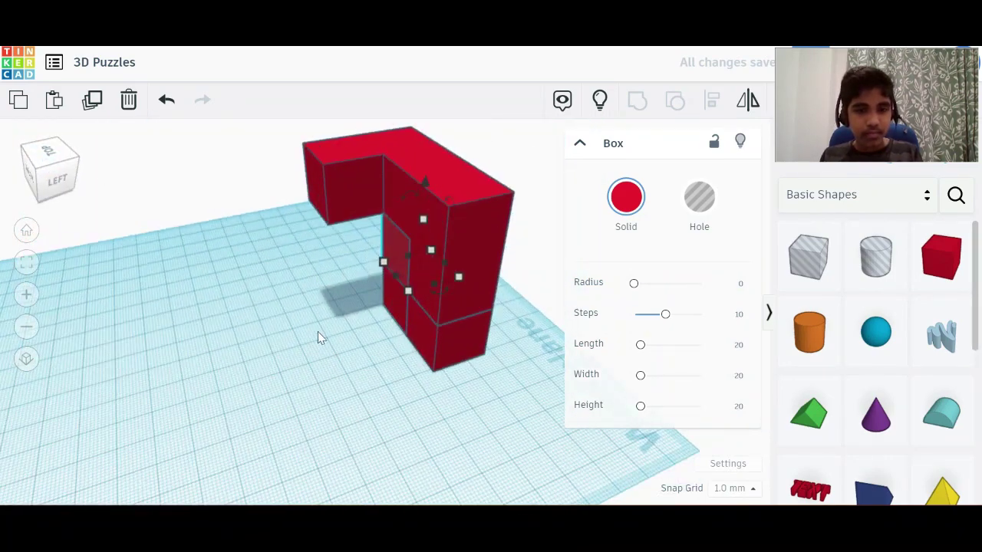
scroll(375, 332, "up", 3)
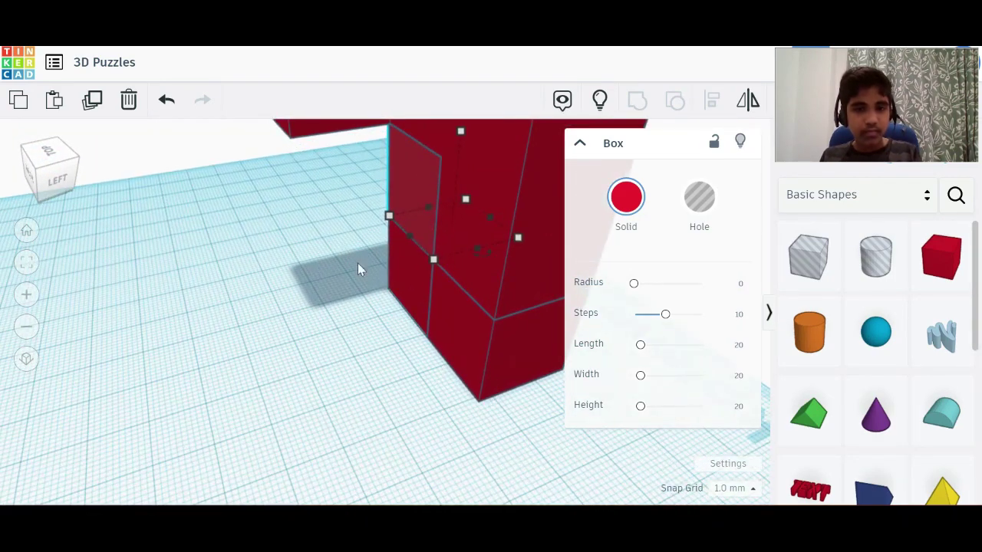
left_click(404, 280)
key("Left")
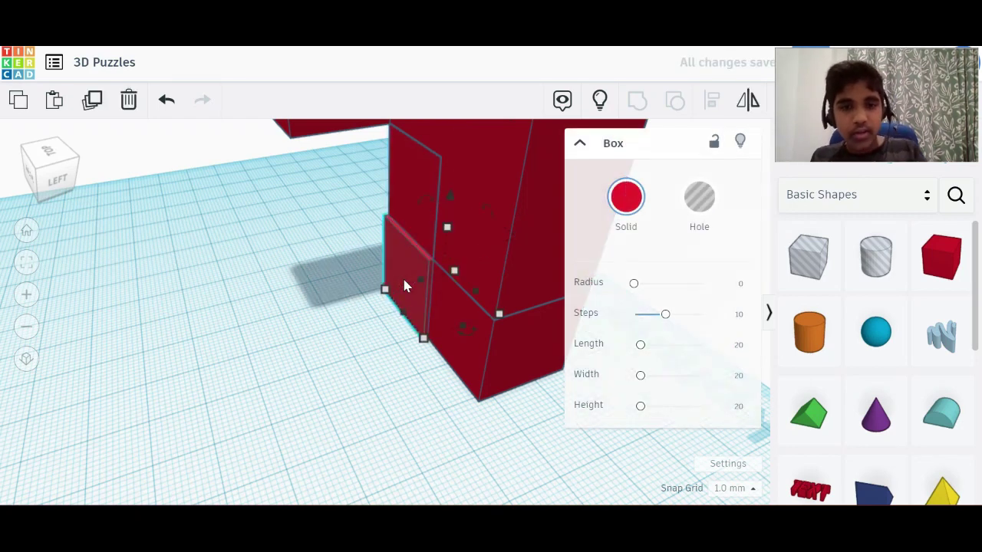
key("Left")
key("Left")
key("Left")
key("Left")
key("Left")
key("Left")
key("Left")
key("Left")
key("Left")
key("Left")
key("Left")
key("Left")
key("Left")
key("Left")
key("Left")
key("Left")
key("Left")
key("Left")
key("Left")
key("Left")
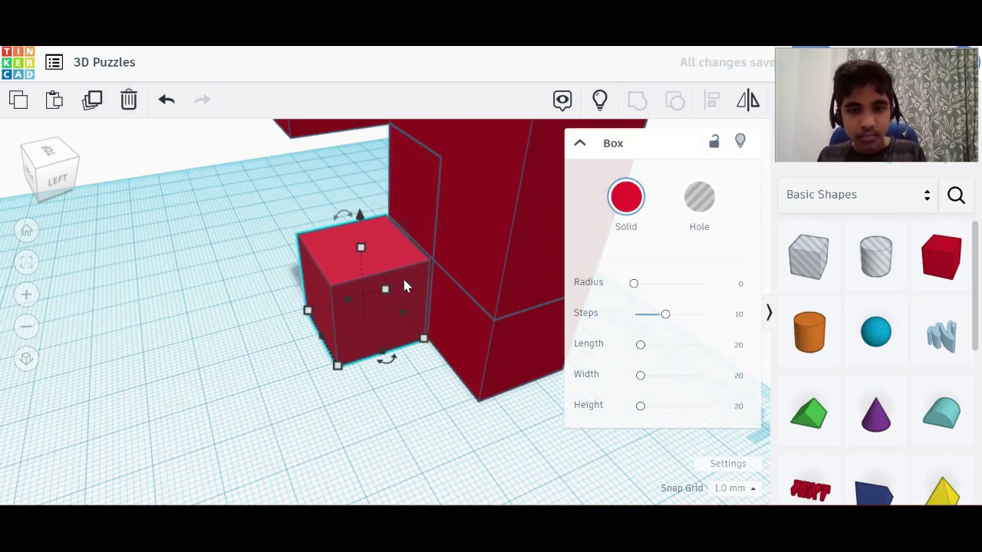
key("Right")
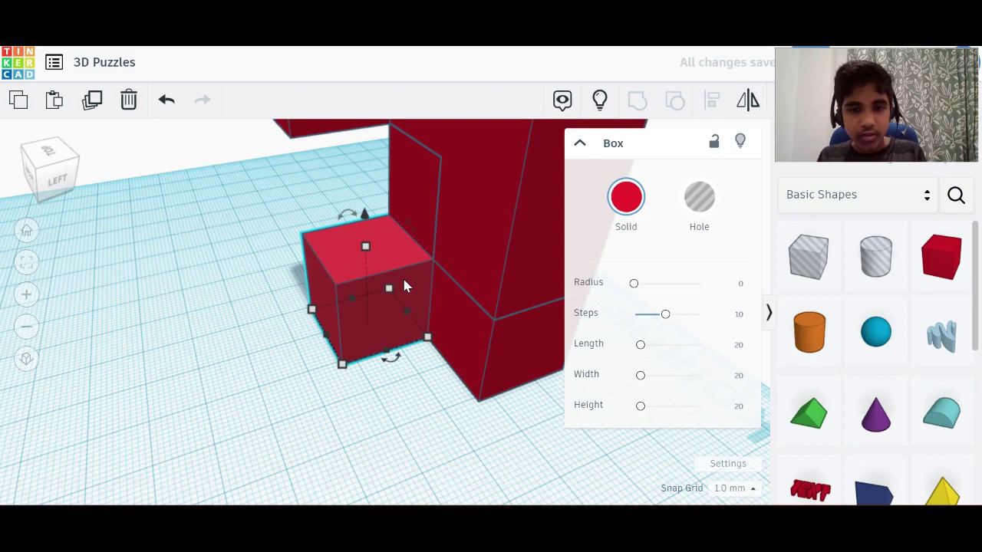
Step: Group the 20 mm boxes resting on the workplane into one shape
left_click(53, 178)
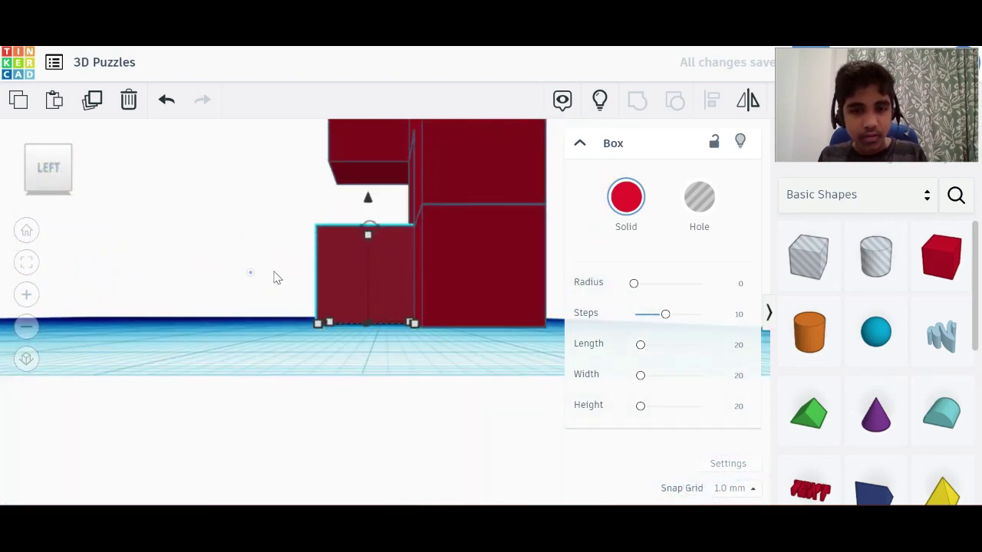
left_click(453, 294, "shift")
left_click(634, 107)
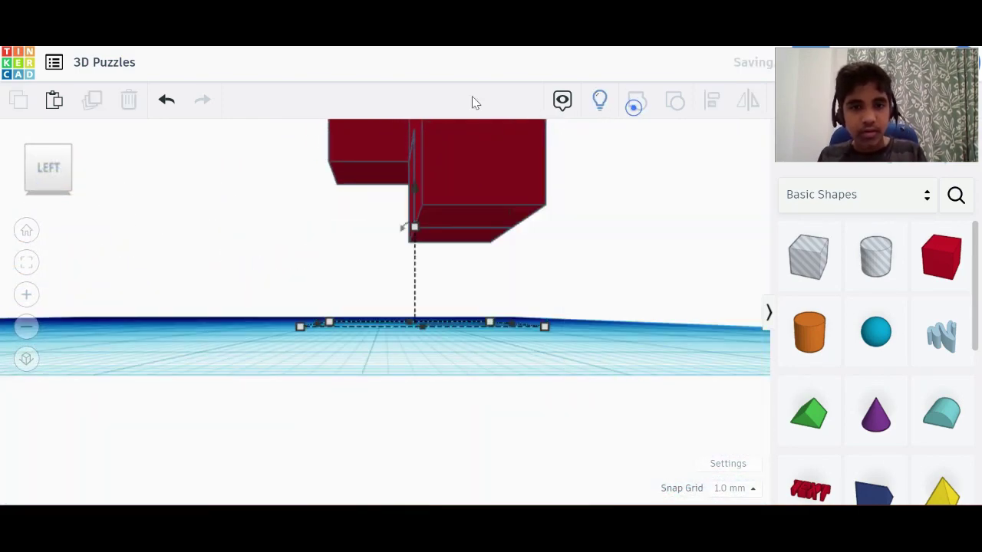
Step: Group the stacked upper box with the shape formed from the bottom boxes
left_click(38, 175)
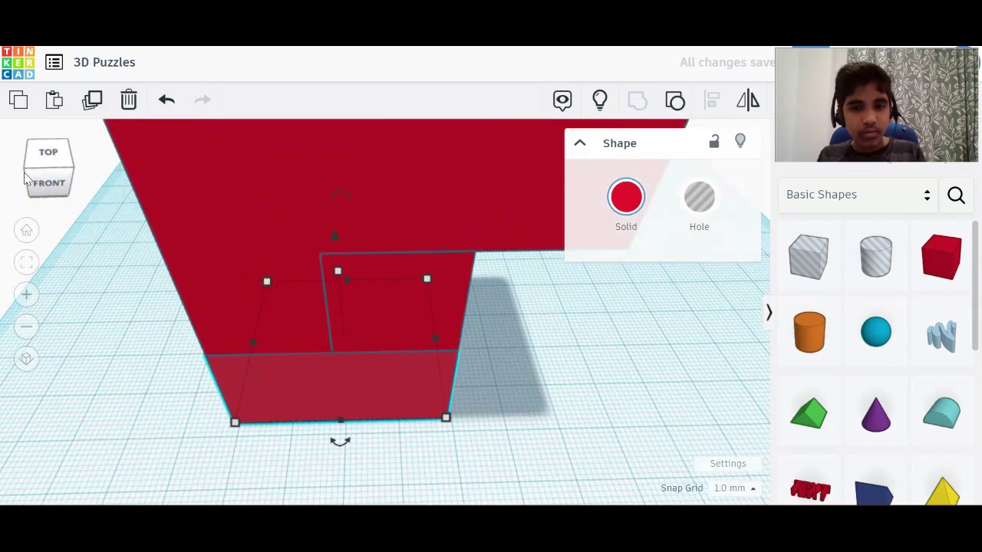
left_click_drag(520, 273, 476, 386)
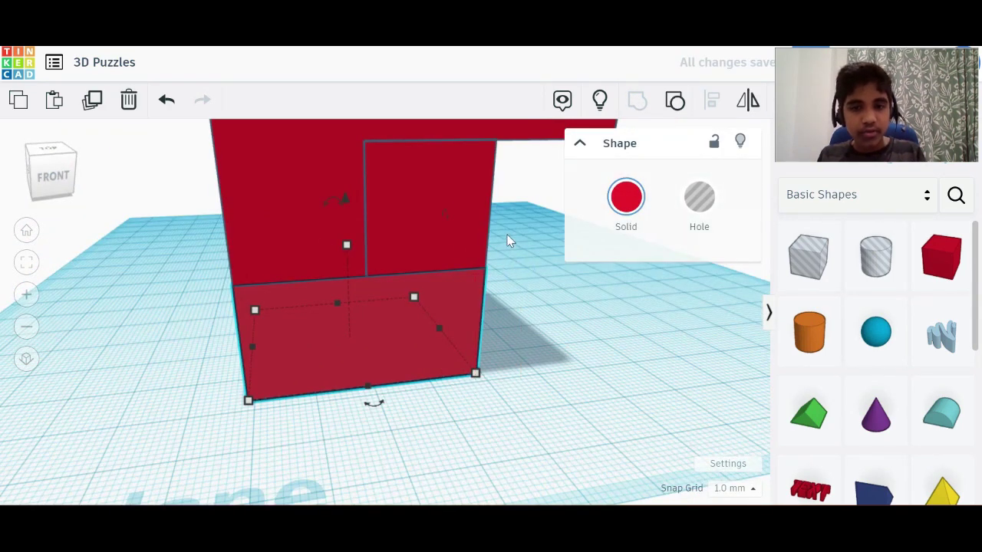
left_click(503, 238)
left_click_drag(507, 235, 480, 374)
left_click(637, 100)
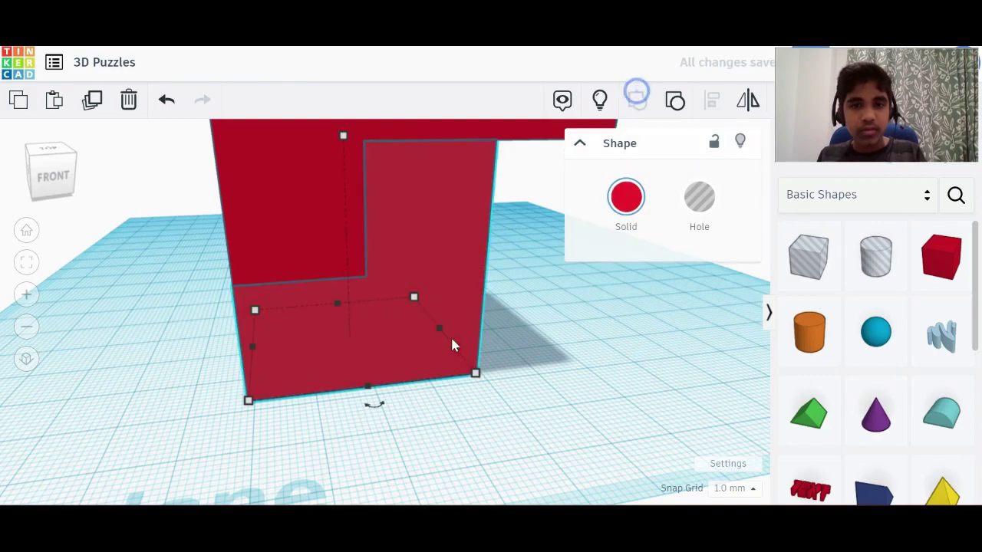
Step: Examine the second grouped piece from its left side, checking its protruding block and fit under the first piece
left_click(75, 178)
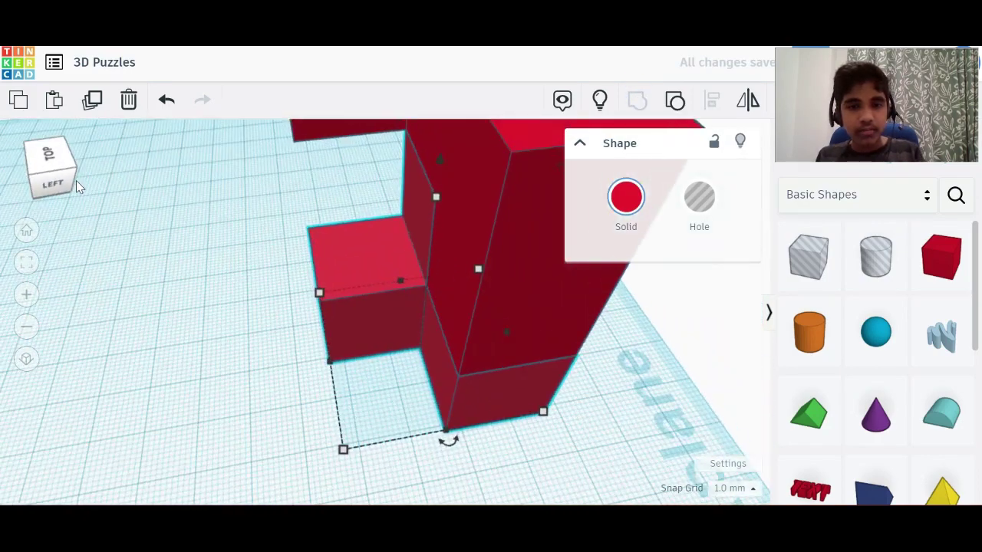
scroll(474, 389, "down", 3)
scroll(474, 390, "up", 2)
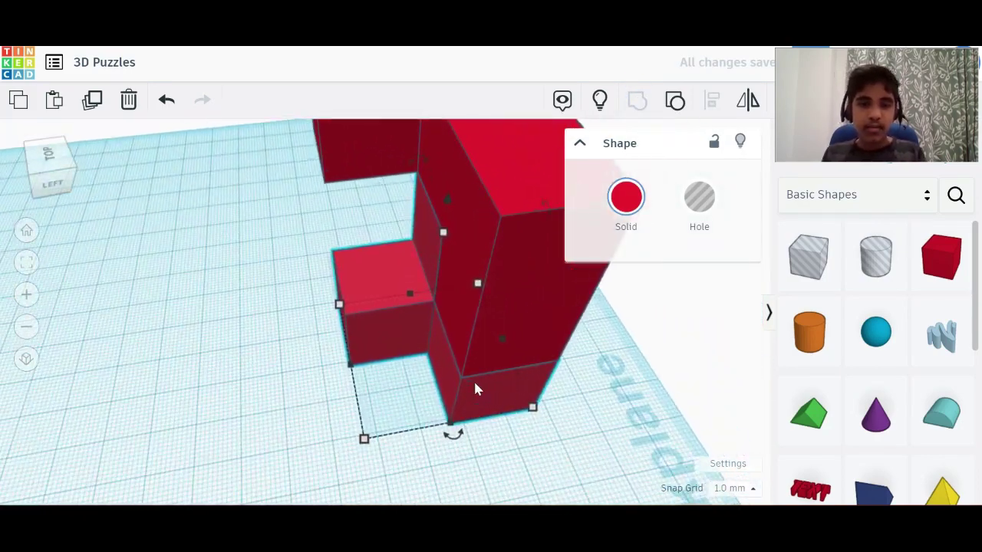
left_click(278, 353)
left_click(363, 311)
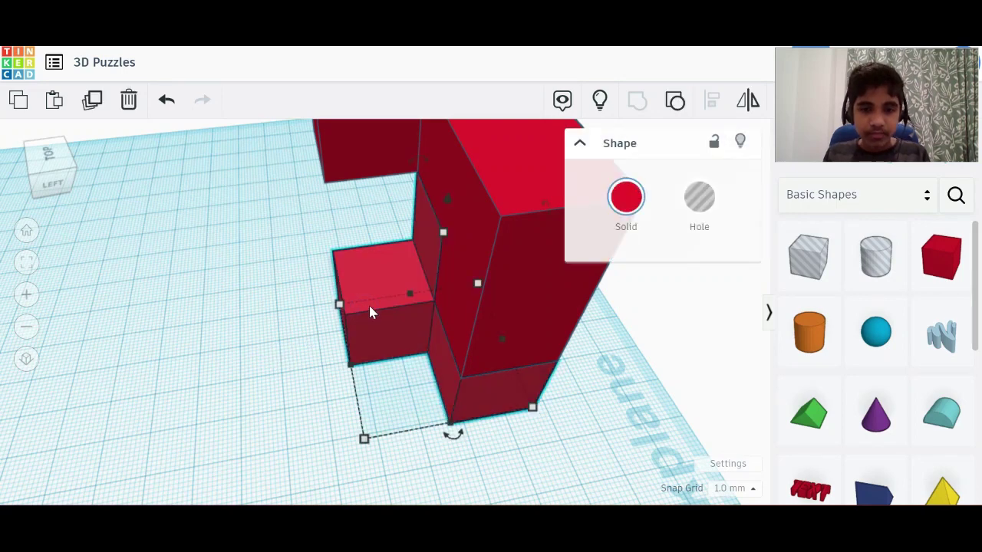
left_click(280, 348)
left_click(385, 316)
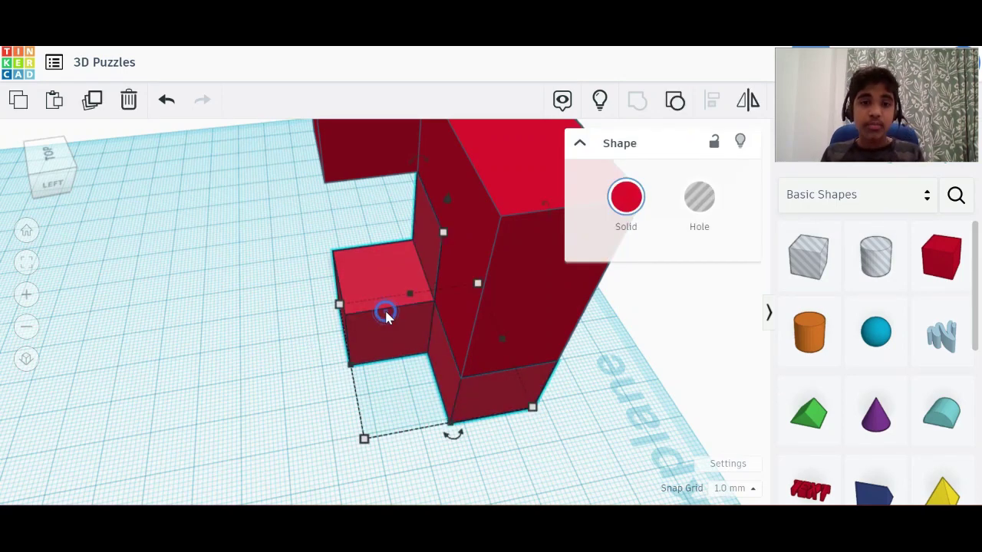
left_click(49, 164)
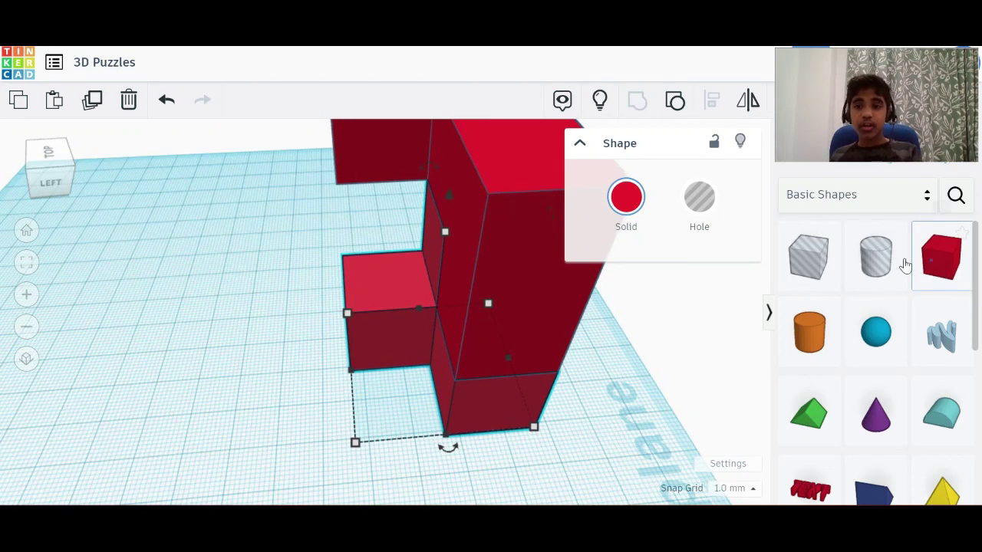
Step: Place a new 20 mm solid box on the workplane beside the second grouped piece and shift it toward that piece
left_click_drag(905, 264, 291, 398)
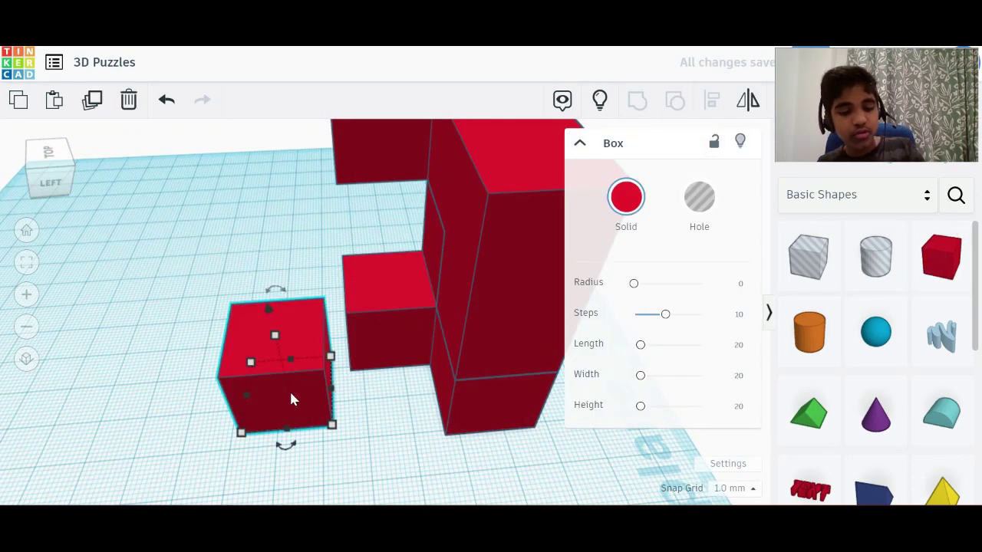
key("f")
key("Right")
key("Right")
key("Right")
key("Right")
key("Right")
key("Right")
key("Right")
key("Right")
key("Right")
key("Right")
key("Right")
key("Right")
key("Right")
key("Right")
key("Right")
key("Right")
key("Right")
key("Right")
key("Right")
key("Right")
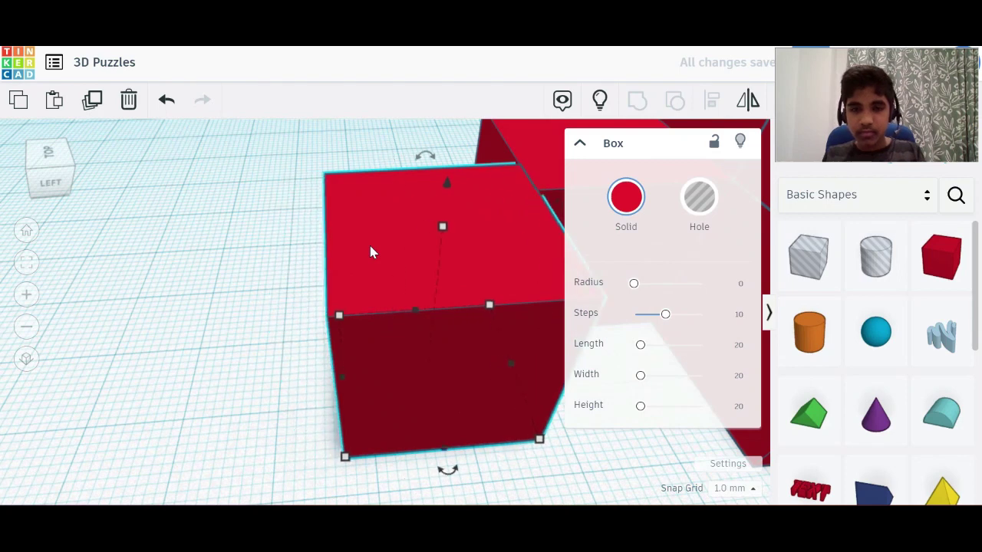
Step: Shift the new 20 mm box flush against the back of the second grouped piece, beside its protruding block
key("Right")
key("Right")
key("Right")
key("Right")
key("Right")
key("Right")
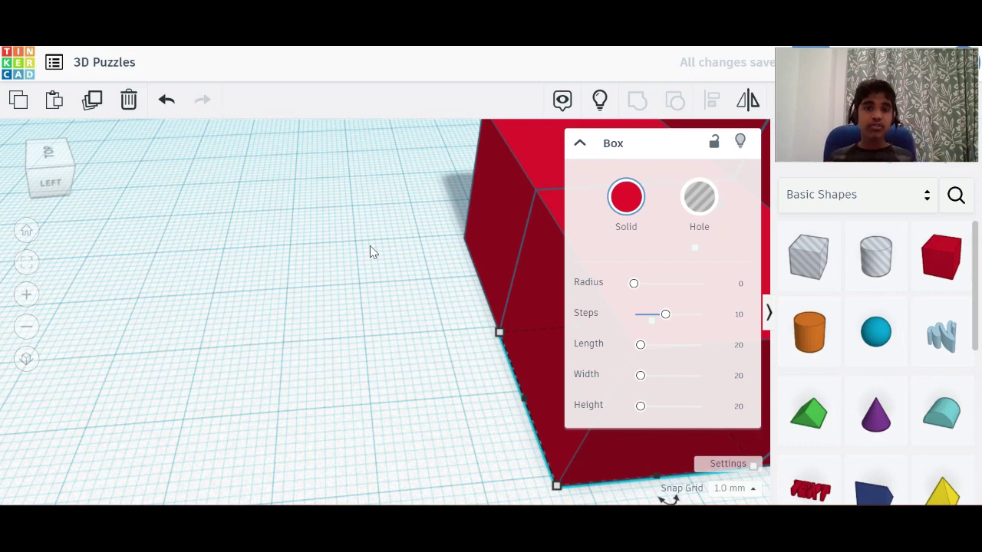
key("Left")
key("Left")
key("Left")
key("Left")
key("Left")
key("Left")
key("Left")
key("Left")
key("Left")
key("Left")
key("Left")
key("Left")
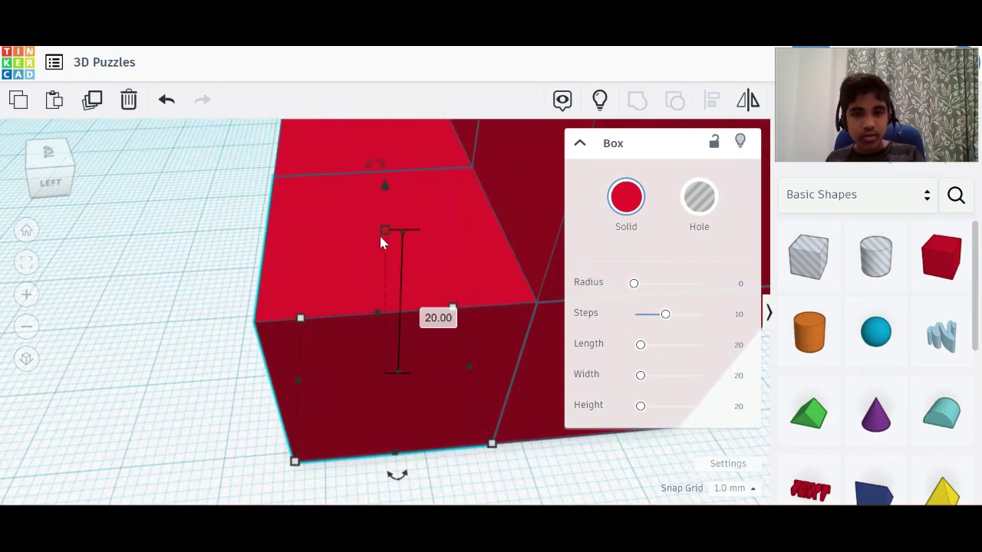
Step: Set the new box's height to 40 mm so it ends level with the underside of the upper piece
scroll(383, 233, "down", 4)
left_click_drag(383, 233, 378, 138)
scroll(379, 138, "down", 4)
scroll(378, 138, "up", 5)
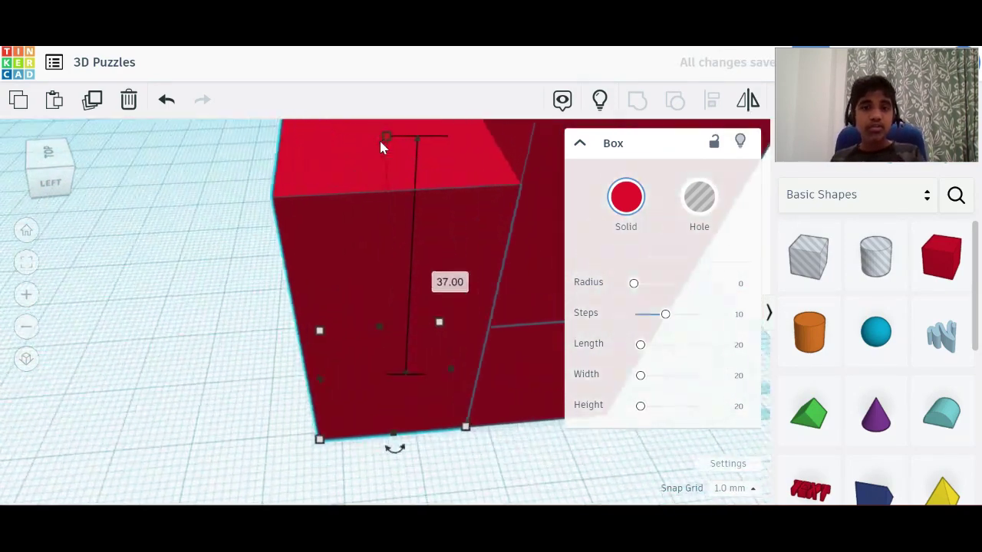
scroll(378, 134, "down", 3)
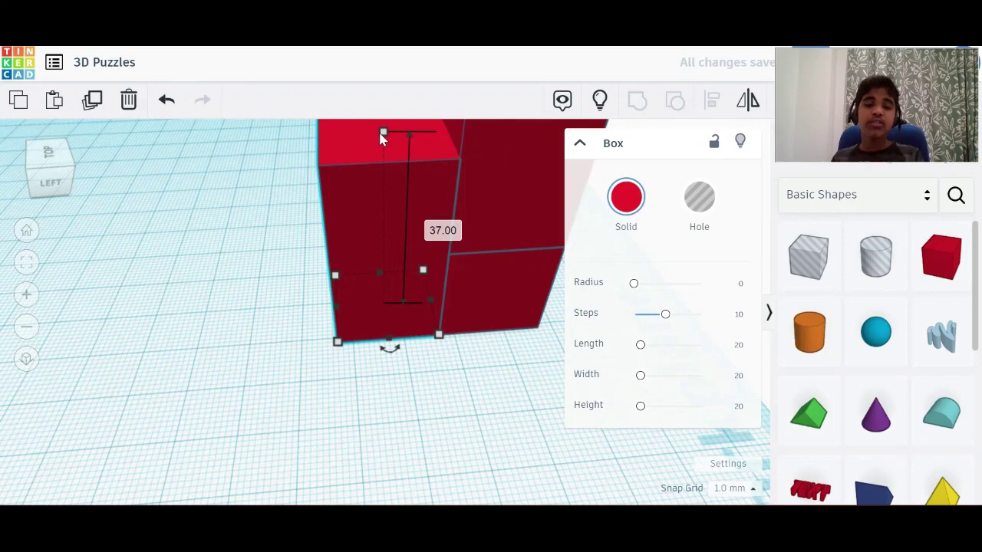
scroll(382, 136, "up", 2)
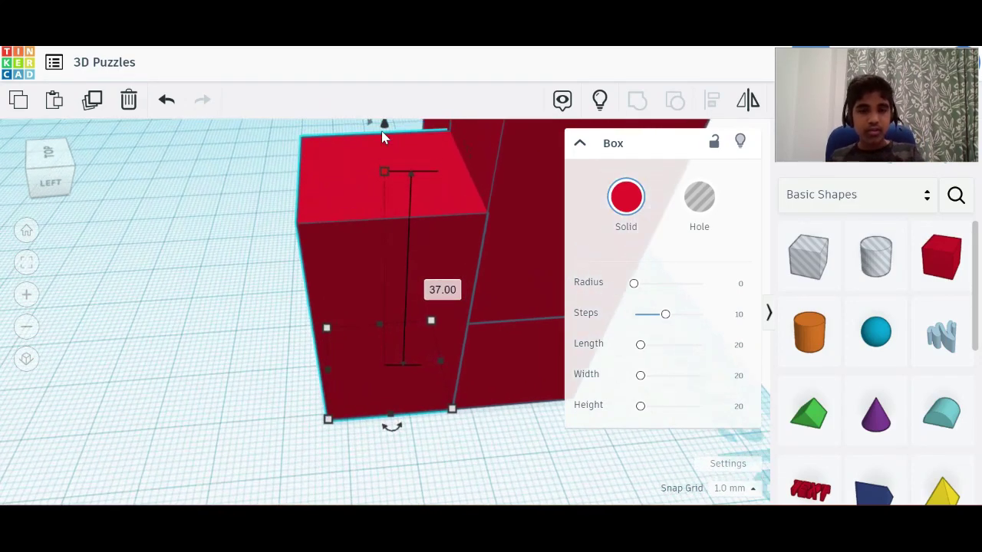
scroll(382, 131, "up", 1)
scroll(430, 223, "down", 4)
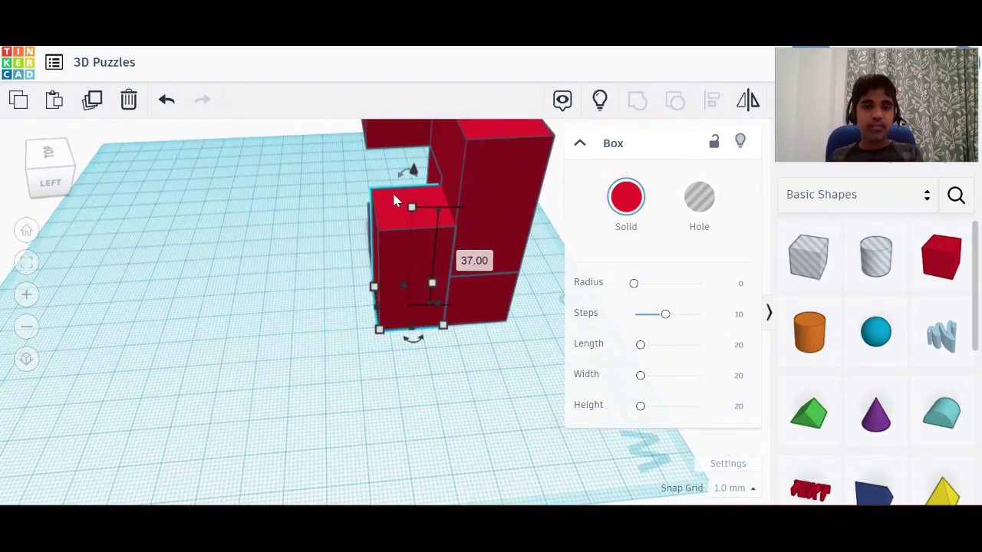
left_click_drag(412, 207, 438, 132)
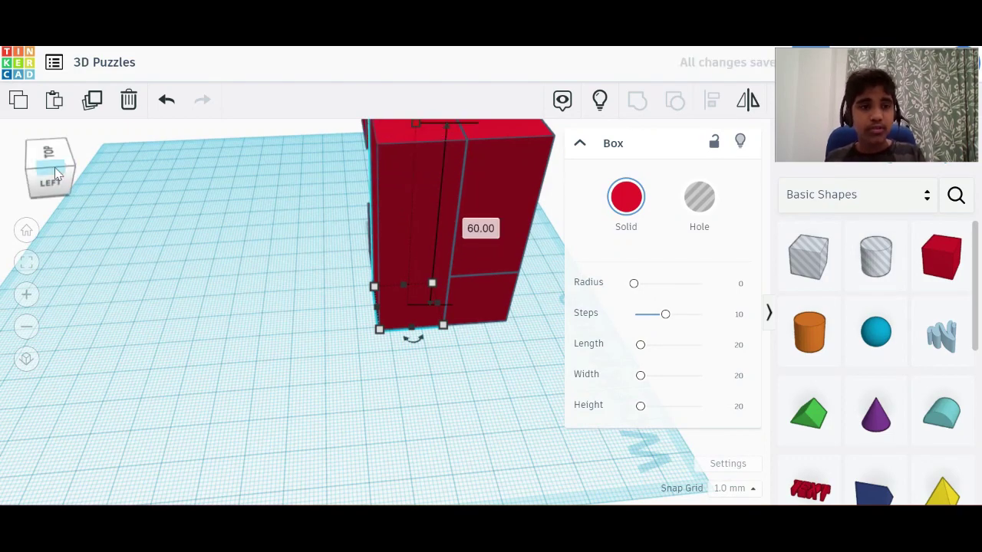
mouse_move(54, 167)
left_mouse_down()
mouse_move(85, 158)
mouse_move(54, 170)
left_mouse_up()
scroll(81, 164, "up", 2)
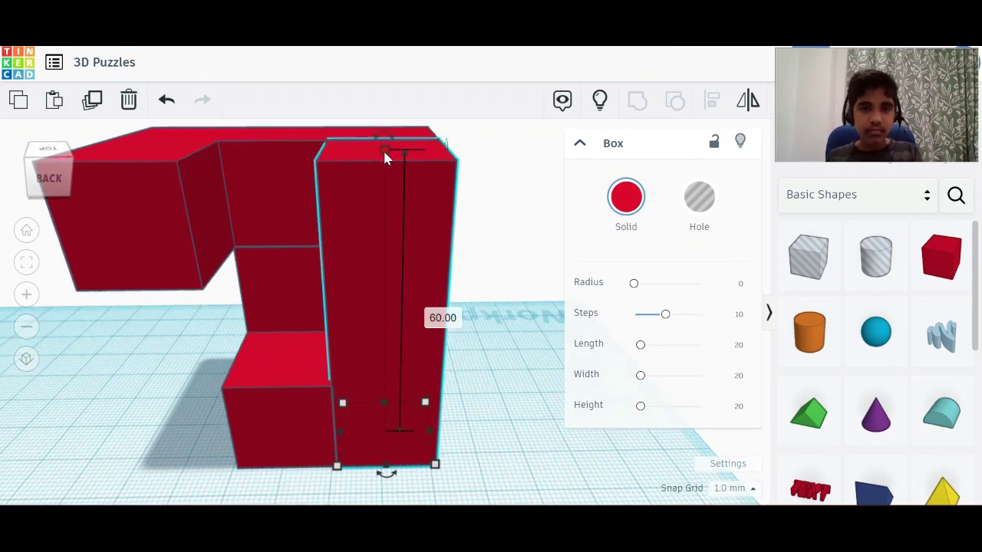
left_click_drag(384, 148, 363, 268)
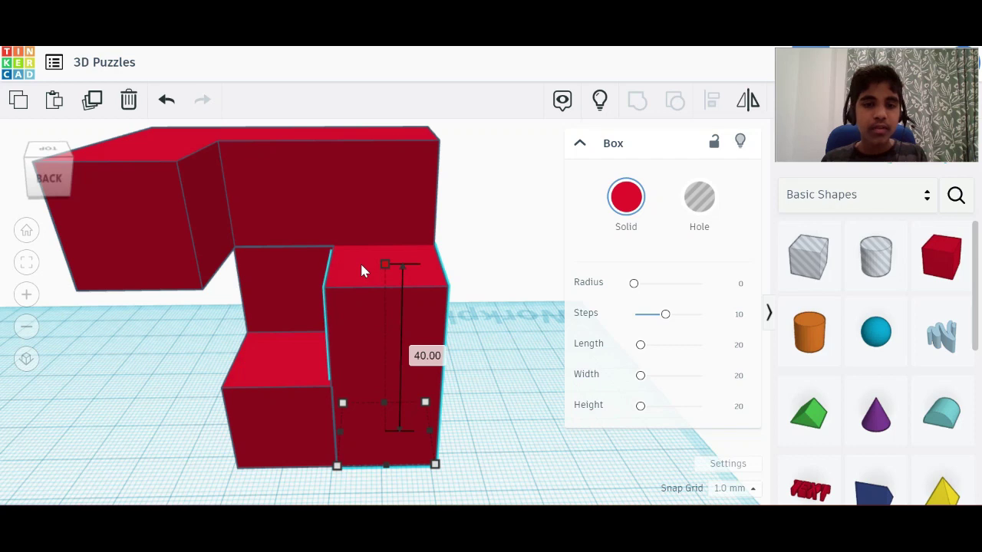
Step: Recolour the lower grouped piece yellow and the upper grouped piece orange
left_click(286, 336)
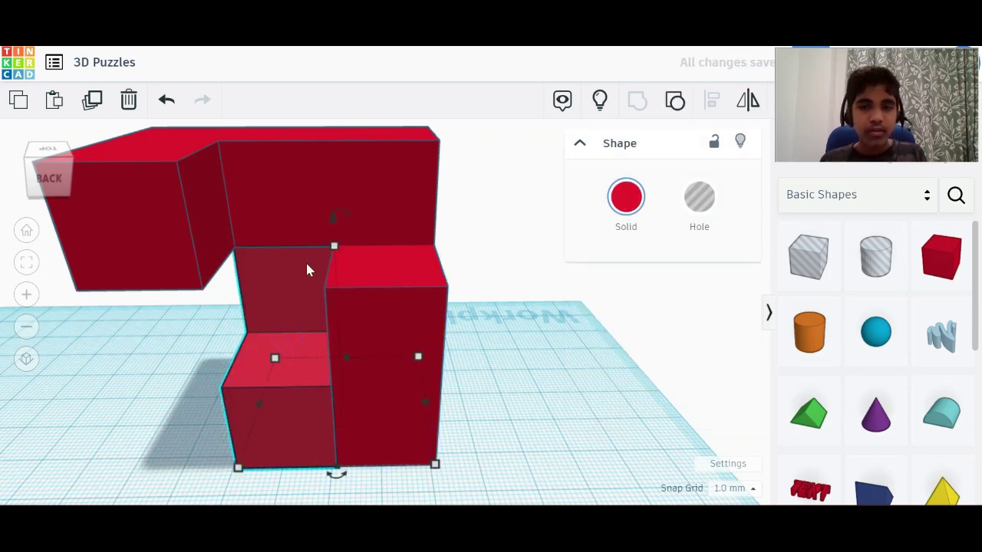
left_click(627, 201)
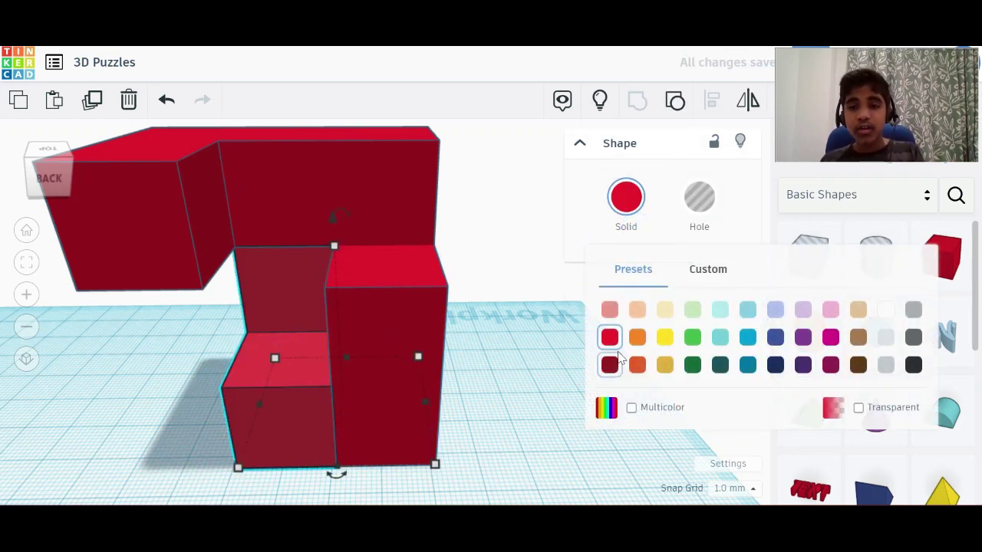
left_click(664, 337)
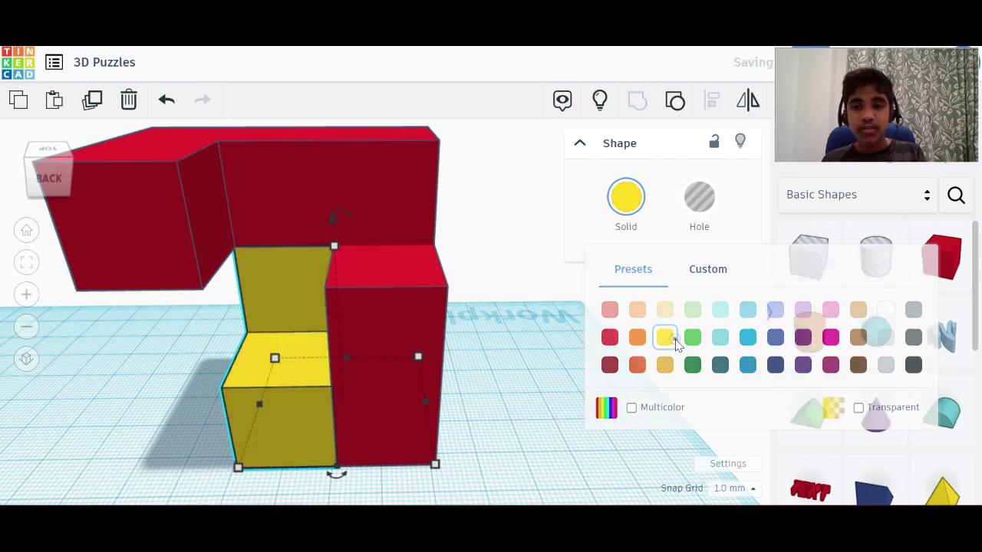
left_click(261, 217)
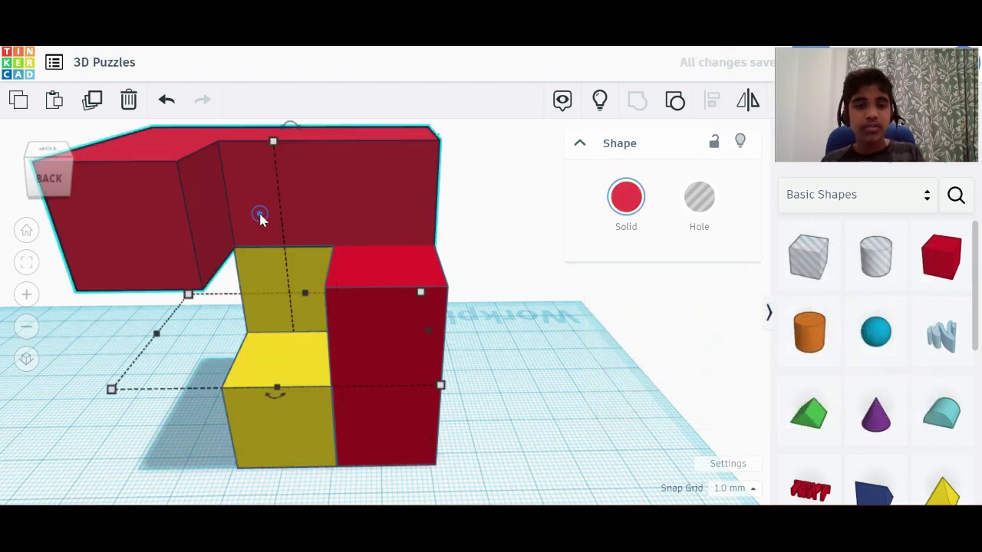
left_click(602, 213)
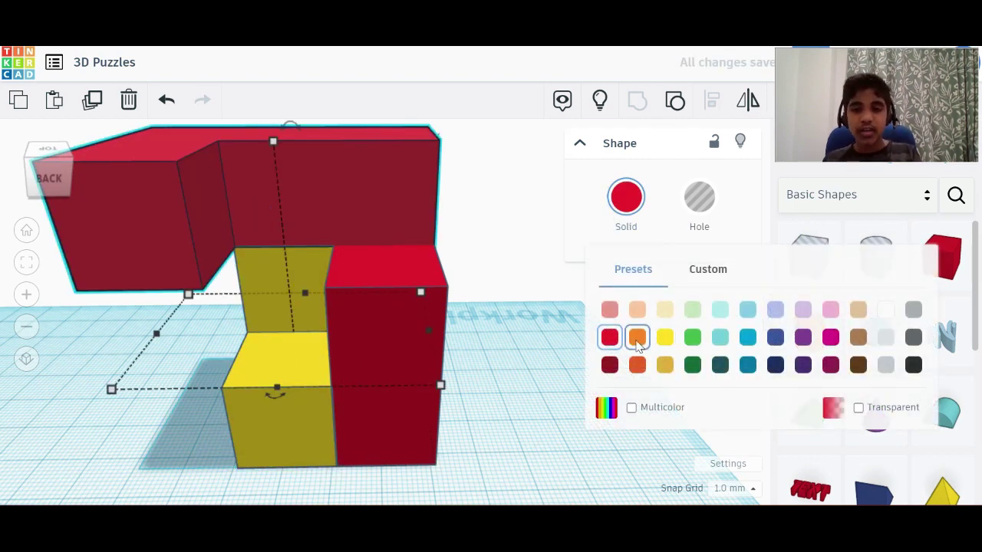
left_click(637, 338)
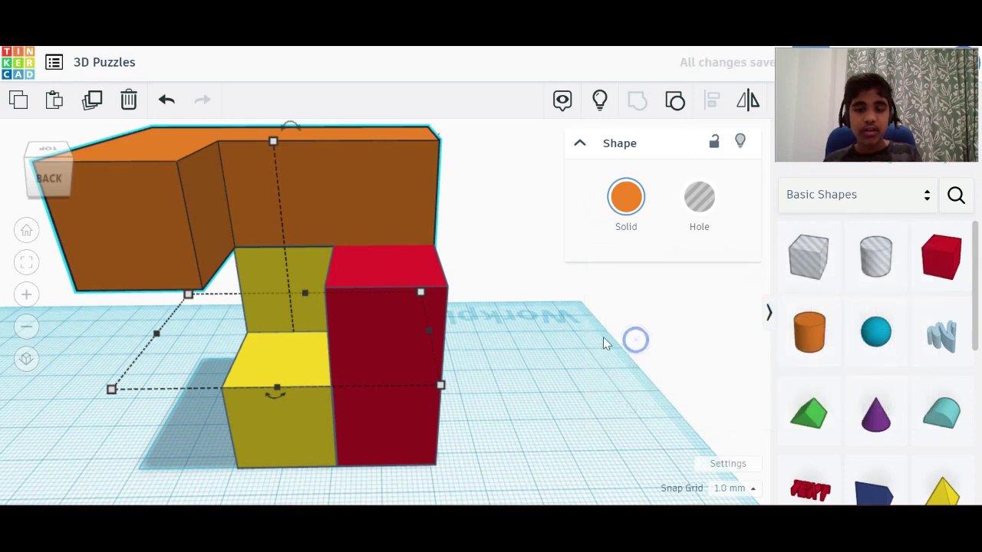
Step: Try the red box at a height of 60 mm and return it to 40 mm
left_click(386, 353)
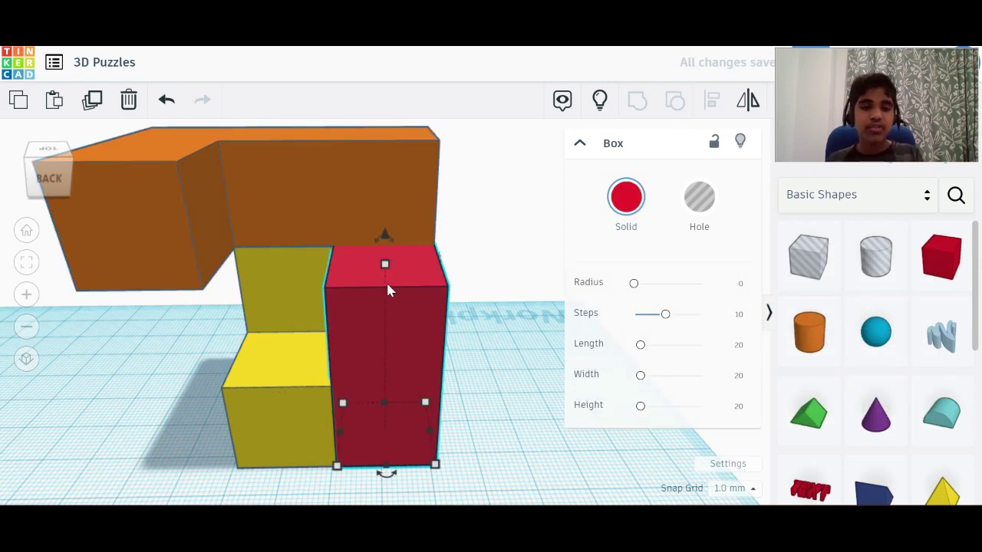
left_click_drag(385, 265, 369, 165)
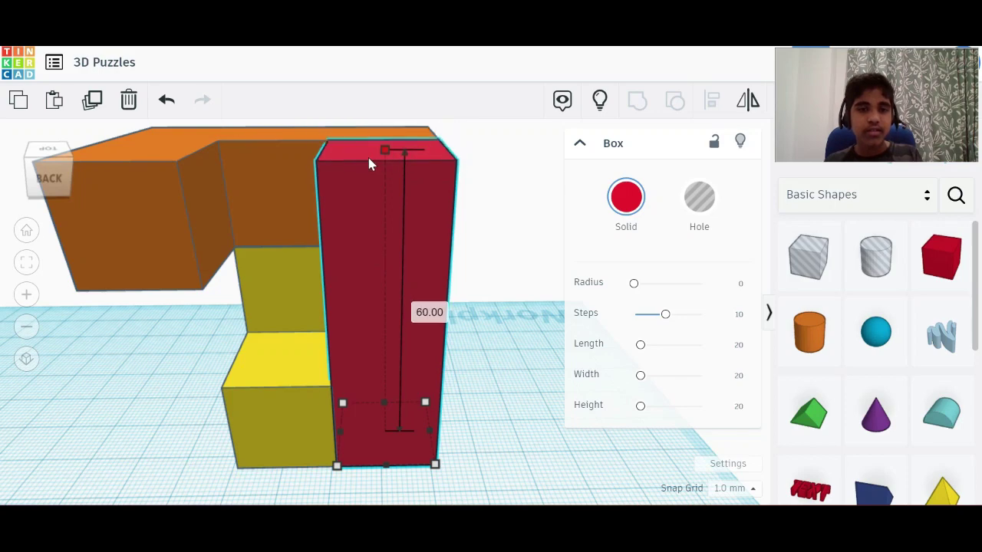
left_click(48, 170)
left_click(40, 180)
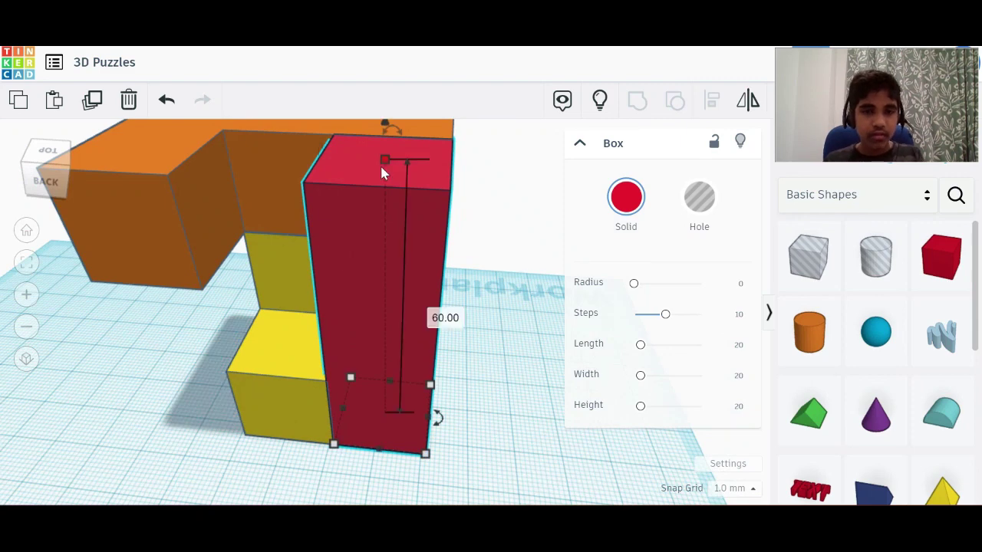
left_click_drag(379, 164, 359, 270)
Step: Place a 20 mm high copy of the red box on the yellow piece's low block, flush beside the 40 mm box
left_click(175, 362)
left_click(398, 331)
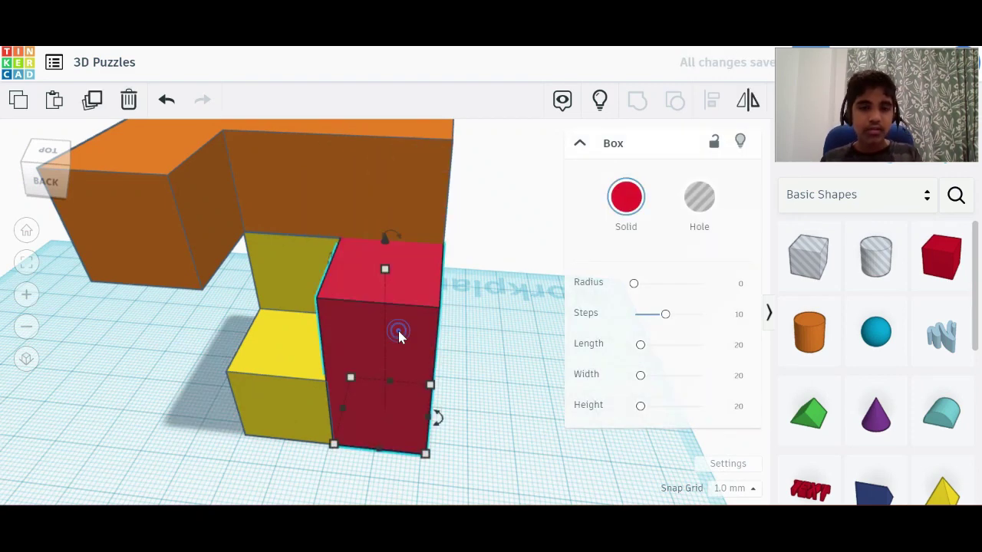
left_click(398, 337)
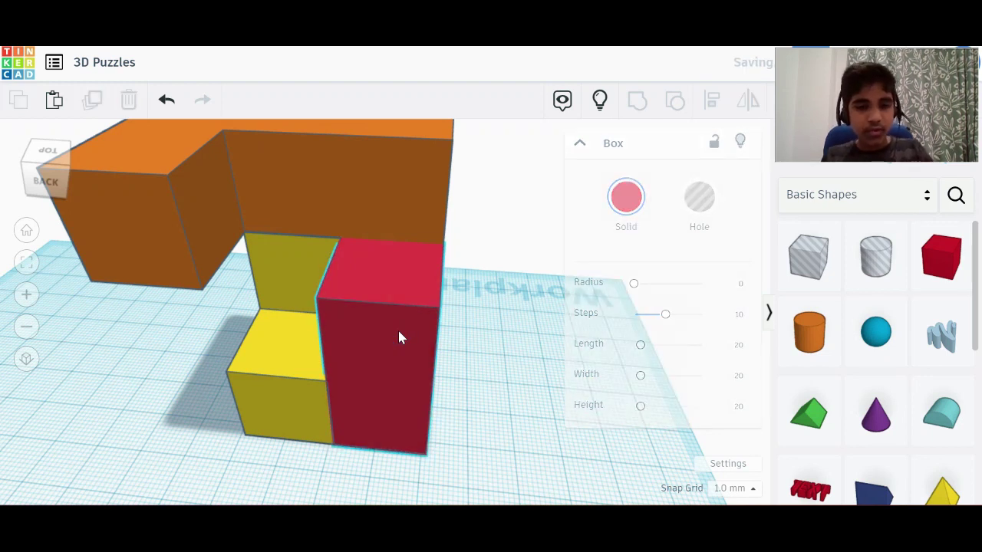
left_click_drag(385, 269, 377, 237)
key("ctrl+d")
key("Left")
key("Left")
key("Left")
key("Left")
key("Left")
key("Left")
key("Left")
key("Left")
key("Left")
key("Left")
key("Left")
key("Left")
key("Left")
key("Left")
key("Left")
key("Left")
key("Left")
key("Left")
key("Left")
key("Left")
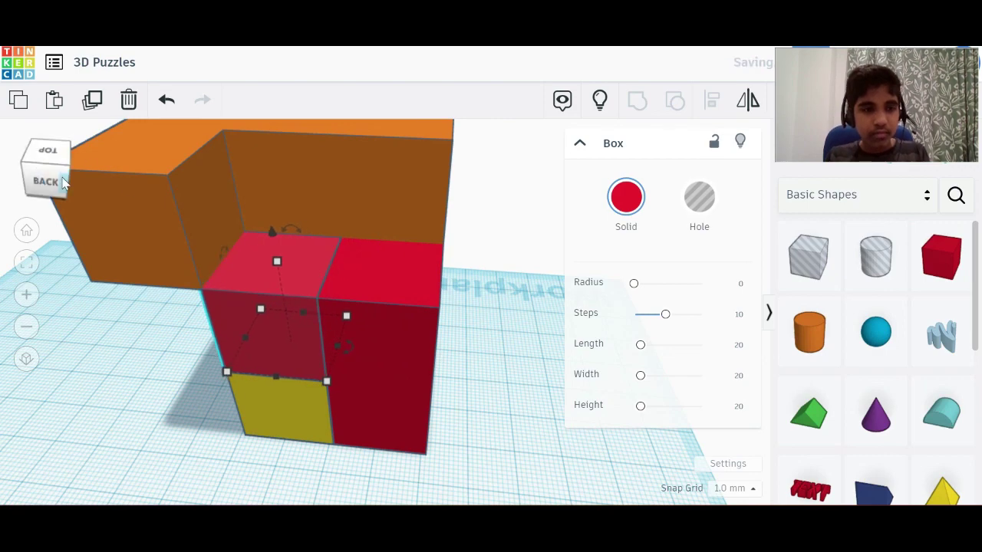
Step: Raise the red box on the yellow block to a height of 40 mm, level with the orange piece's top
mouse_move(63, 181)
left_mouse_down()
mouse_move(87, 177)
mouse_move(60, 177)
left_mouse_up()
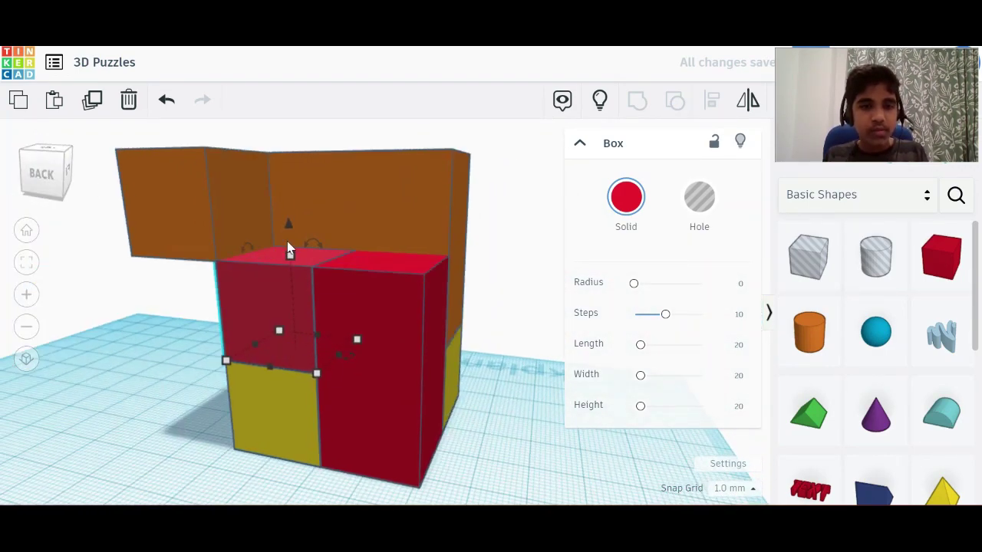
key("ctrl+d")
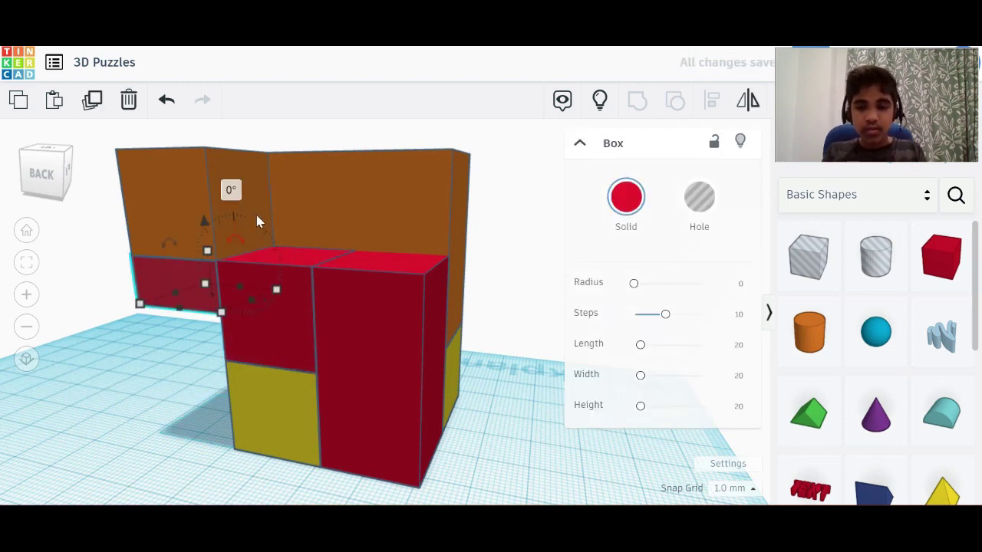
key("Delete")
left_click(271, 308)
left_click(271, 313)
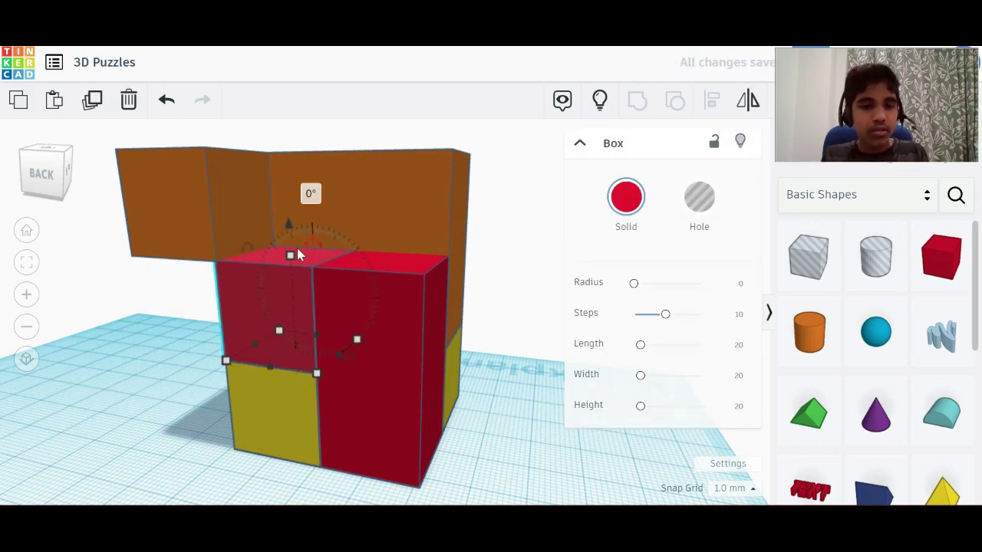
left_click(268, 294)
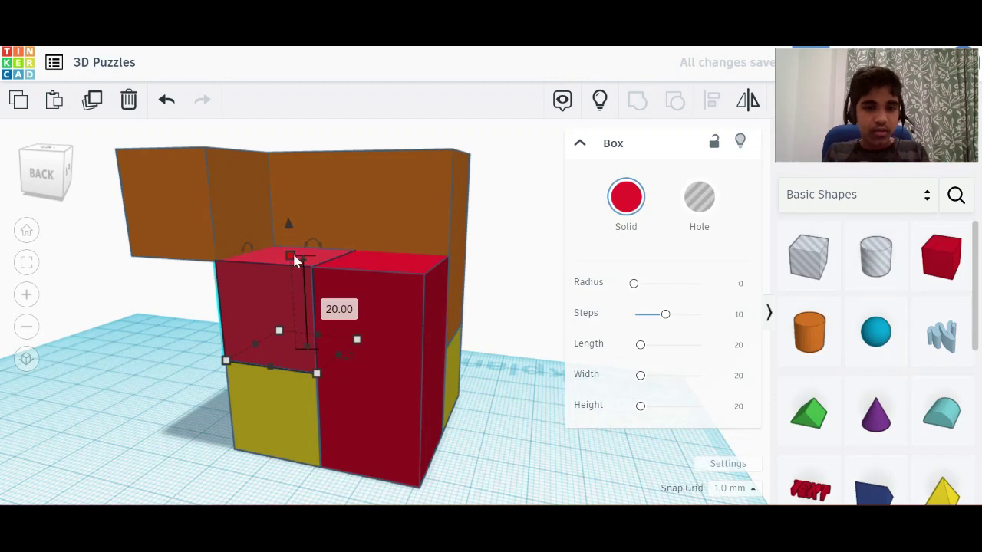
left_click_drag(292, 252, 294, 153)
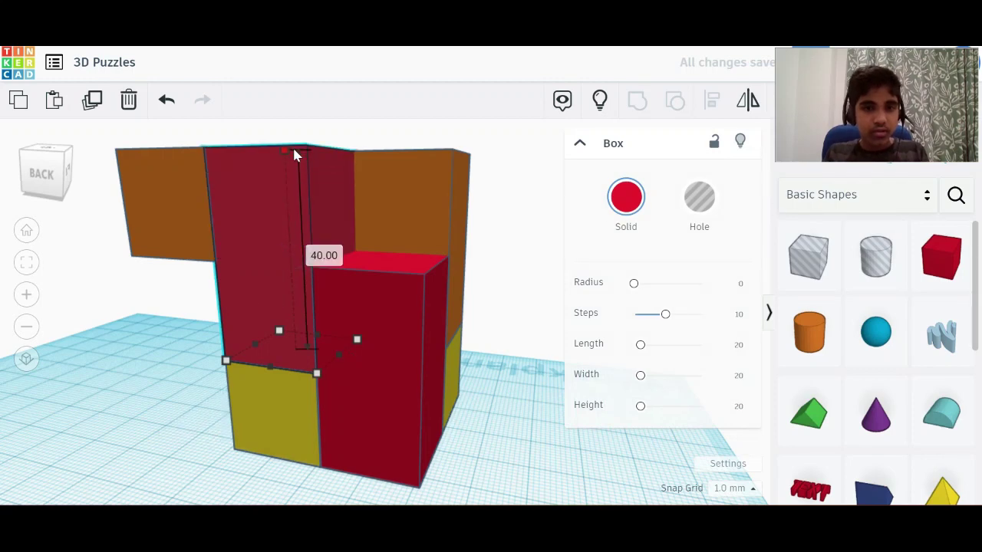
Step: Group the two red boxes into one third piece and colour it green
left_click(36, 172)
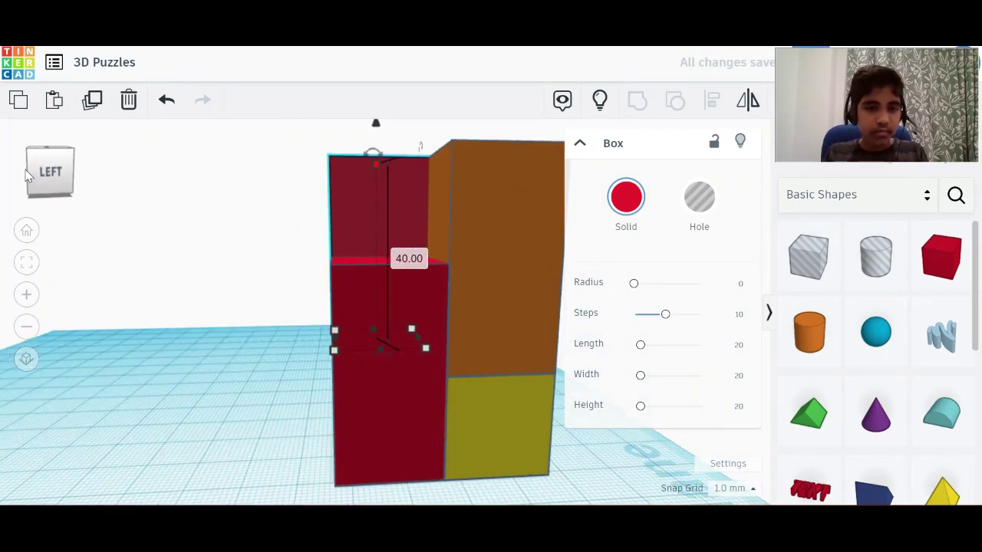
left_click_drag(259, 282, 373, 306)
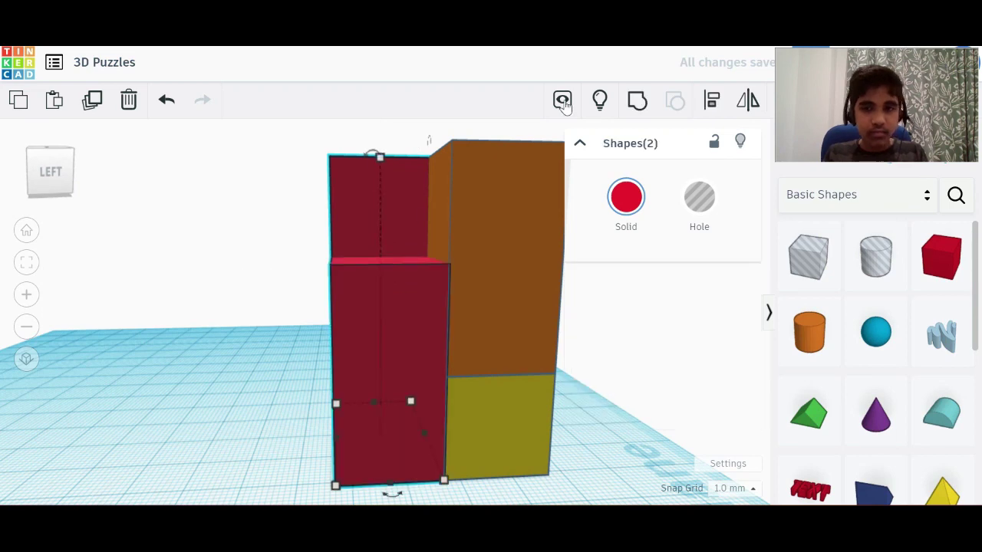
left_click(636, 100)
mouse_move(66, 158)
left_mouse_down()
mouse_move(94, 157)
mouse_move(73, 156)
left_mouse_up()
left_click(622, 218)
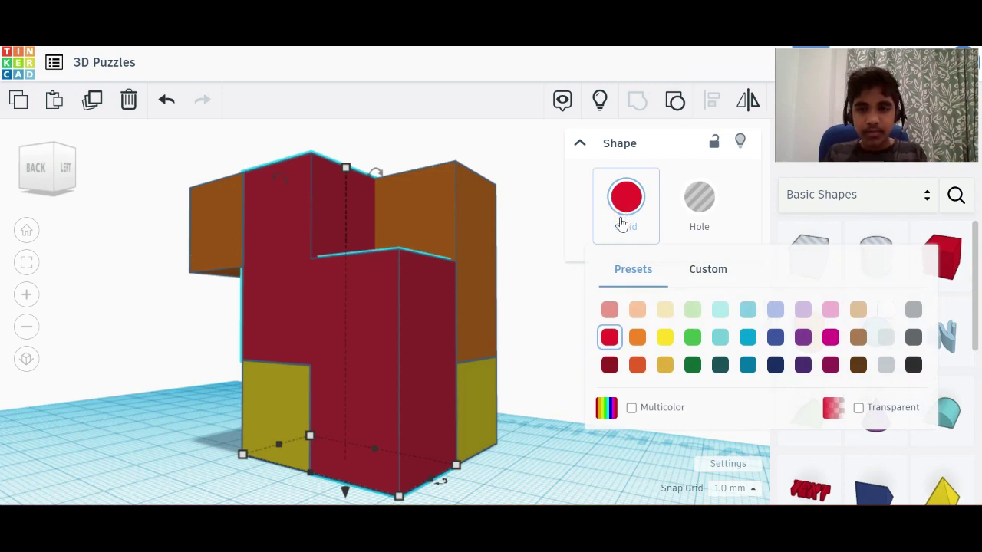
left_click(697, 340)
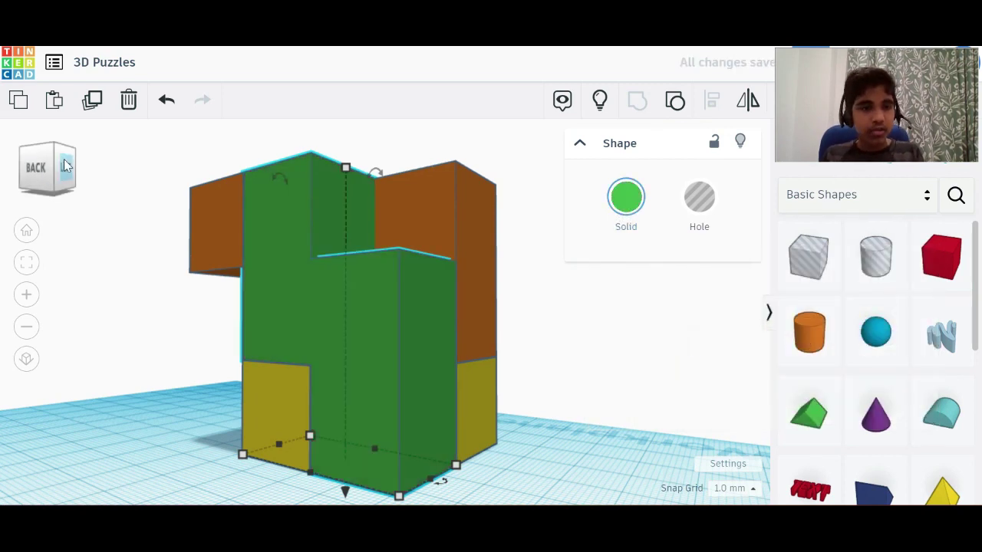
Step: Examine how the green piece fits against the orange and yellow pieces from above and from the back-left corner
left_click_drag(65, 160, 77, 176)
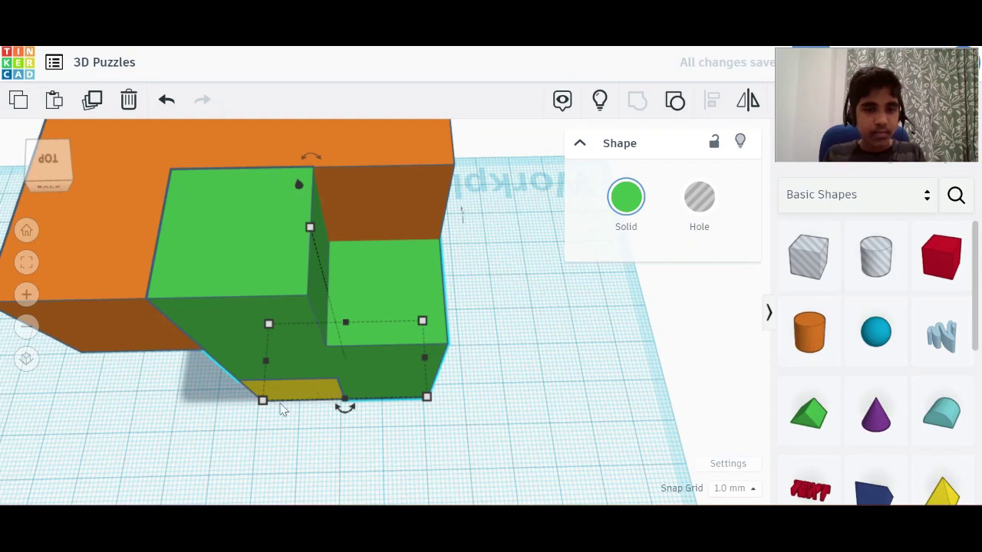
scroll(281, 407, "down", 3)
scroll(281, 409, "up", 3)
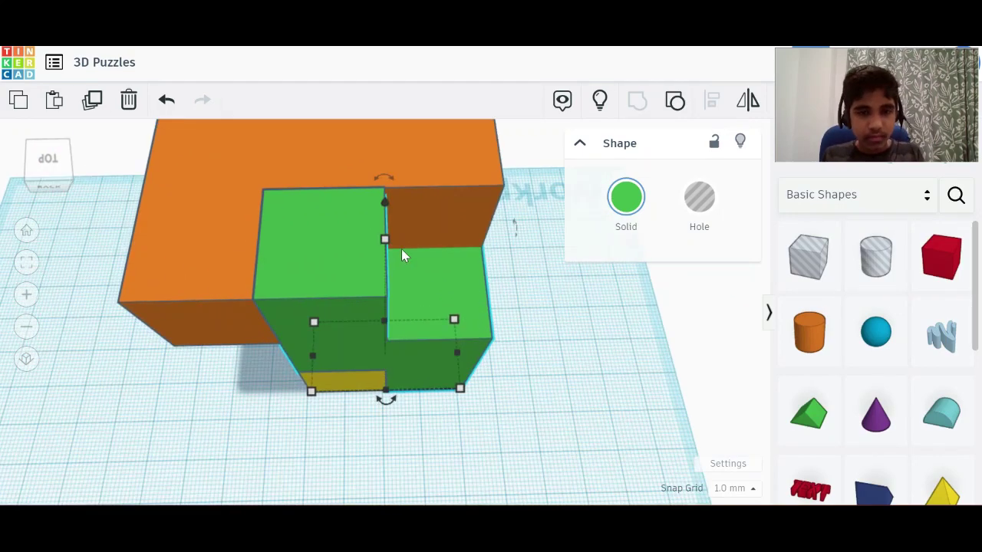
mouse_move(43, 161)
left_mouse_down()
mouse_move(56, 175)
mouse_move(42, 173)
left_mouse_up()
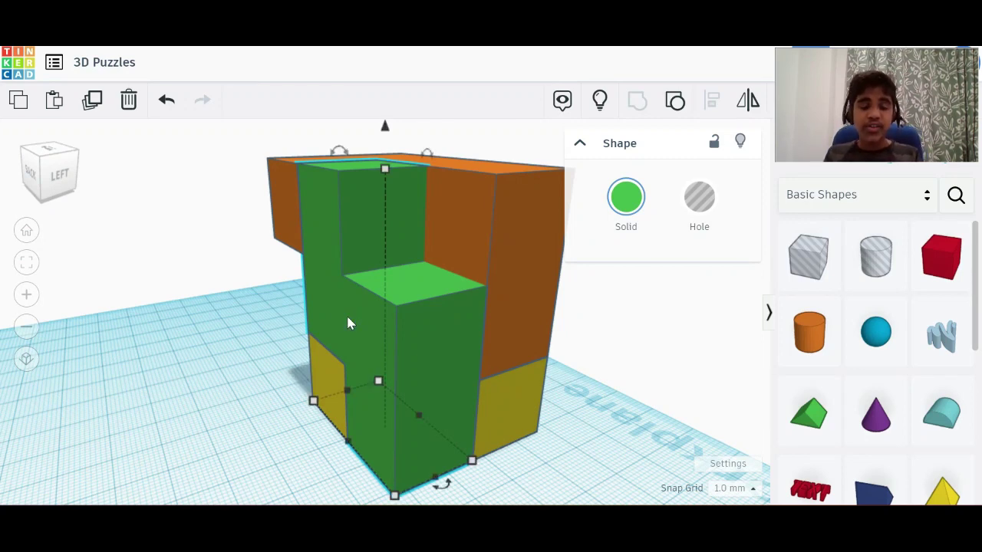
left_click(332, 259)
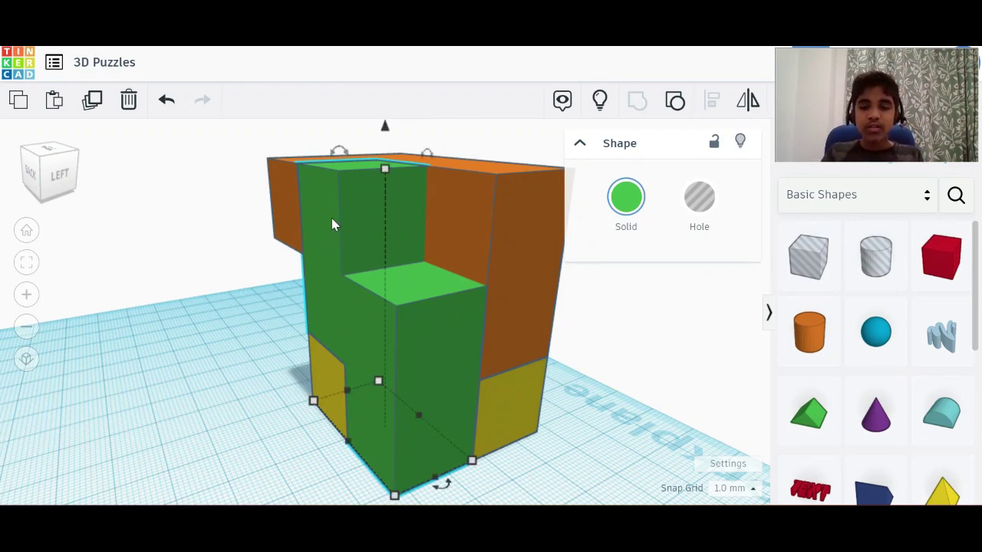
left_click(281, 207)
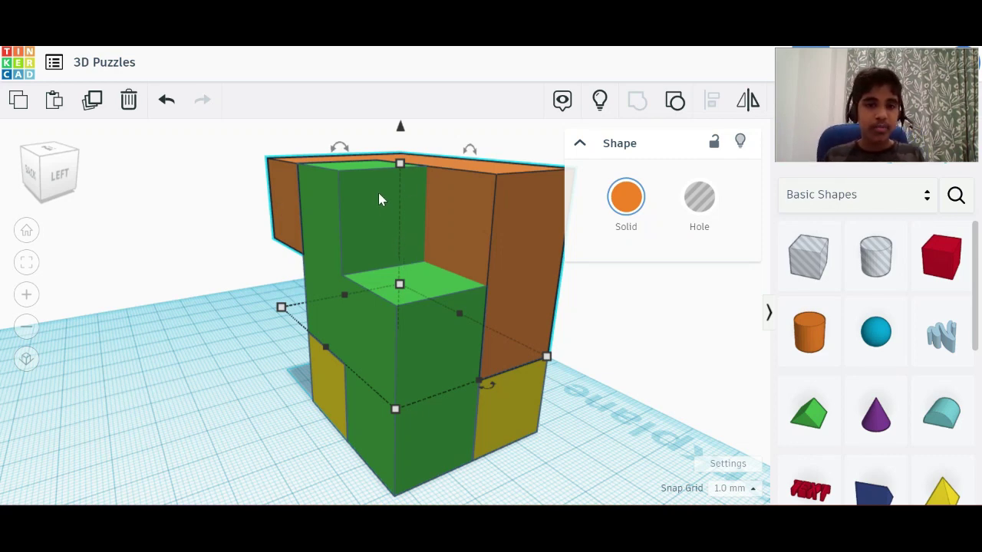
Step: Place a 20 mm red box on the workplane against the back of the green piece, at its left corner
left_click(216, 312)
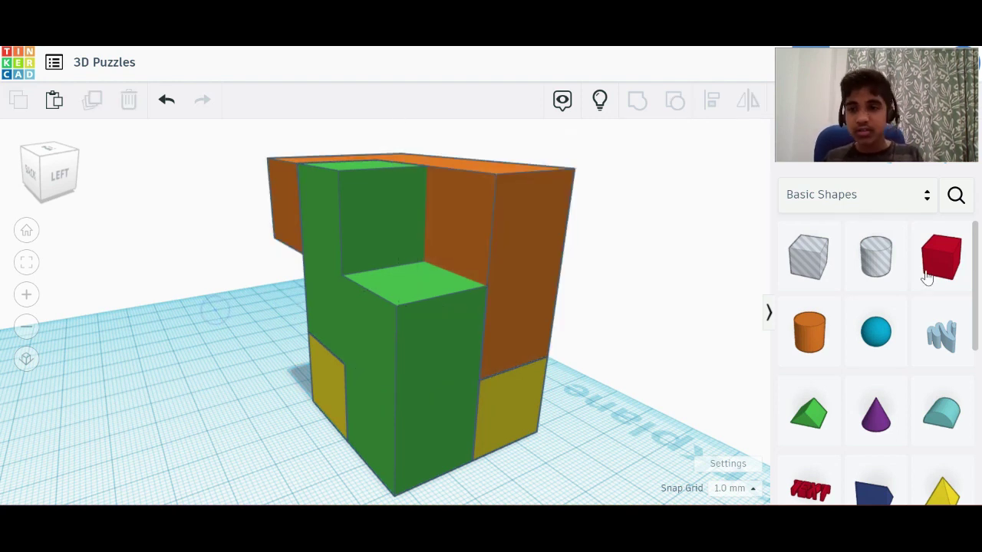
left_click_drag(926, 278, 328, 487)
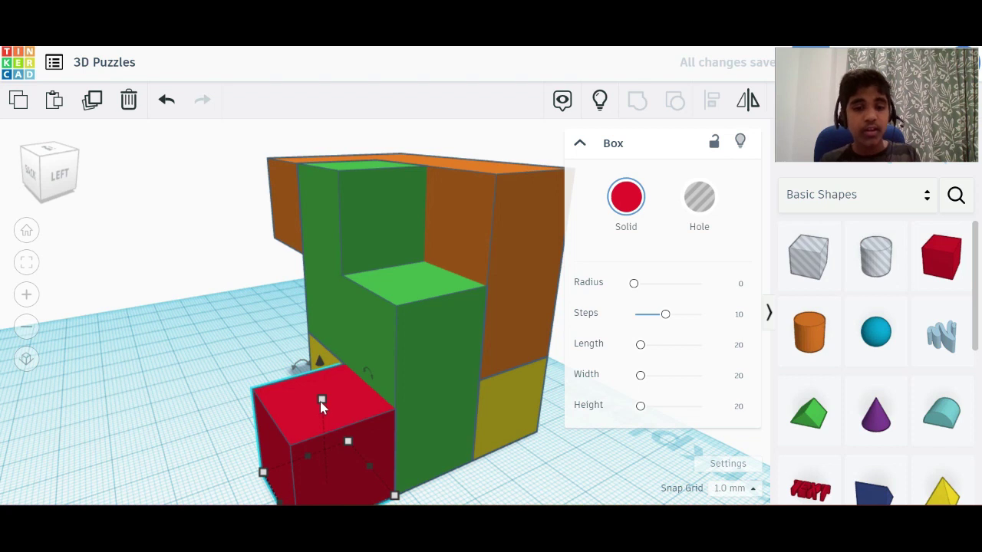
Step: Stretch the red box to a height of 60 mm, and lower it back to its original height
left_click_drag(322, 402, 318, 190)
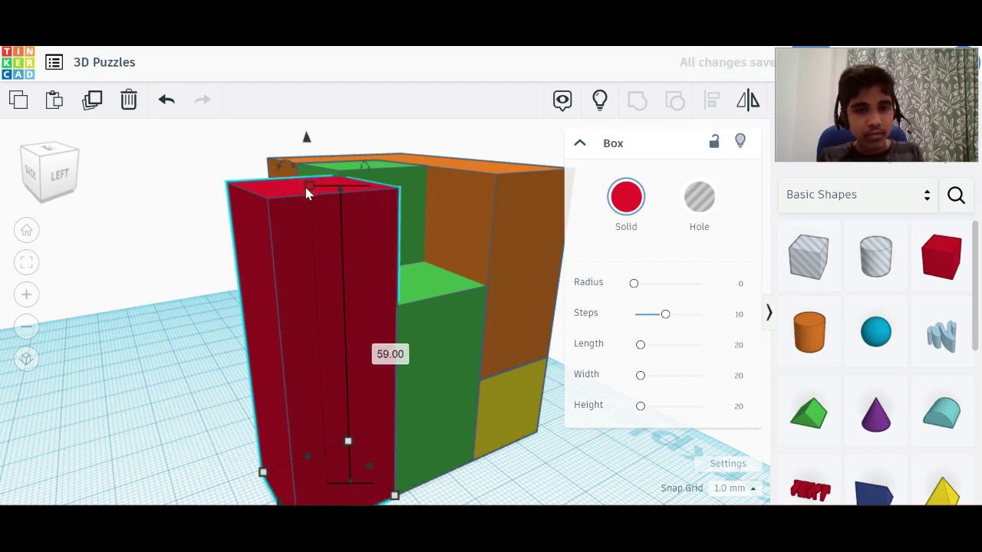
left_click_drag(306, 194, 301, 175)
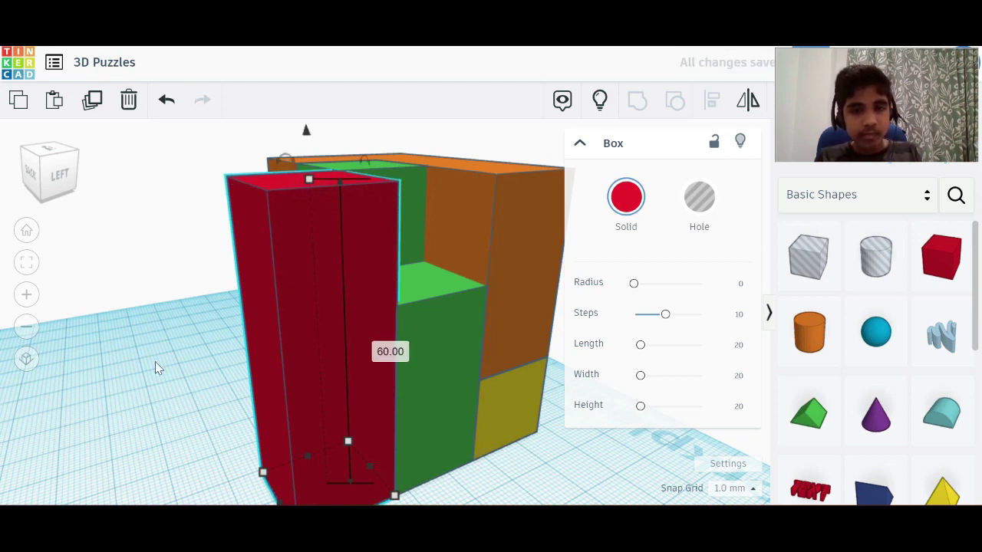
left_click_drag(49, 184, 64, 184)
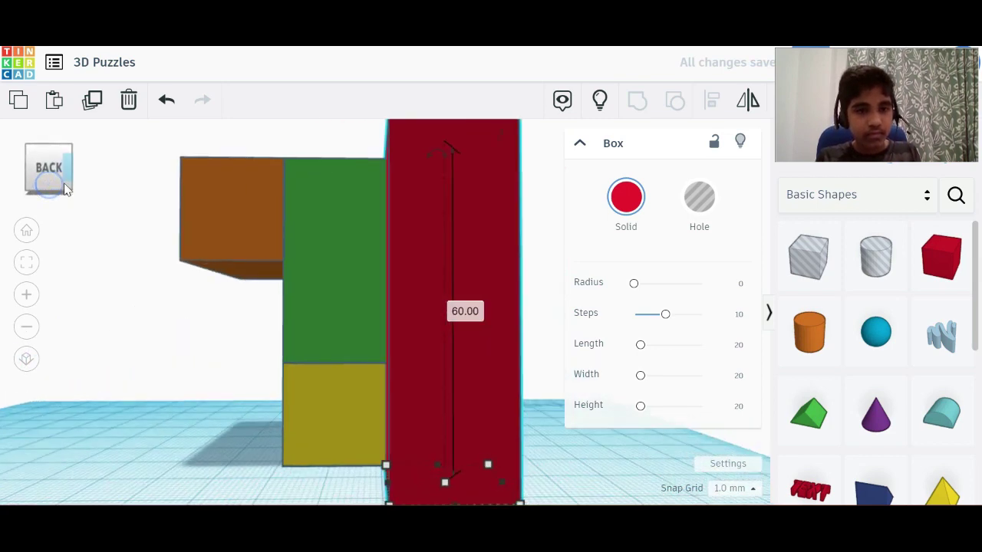
left_click(65, 190)
left_click_drag(382, 179, 354, 408)
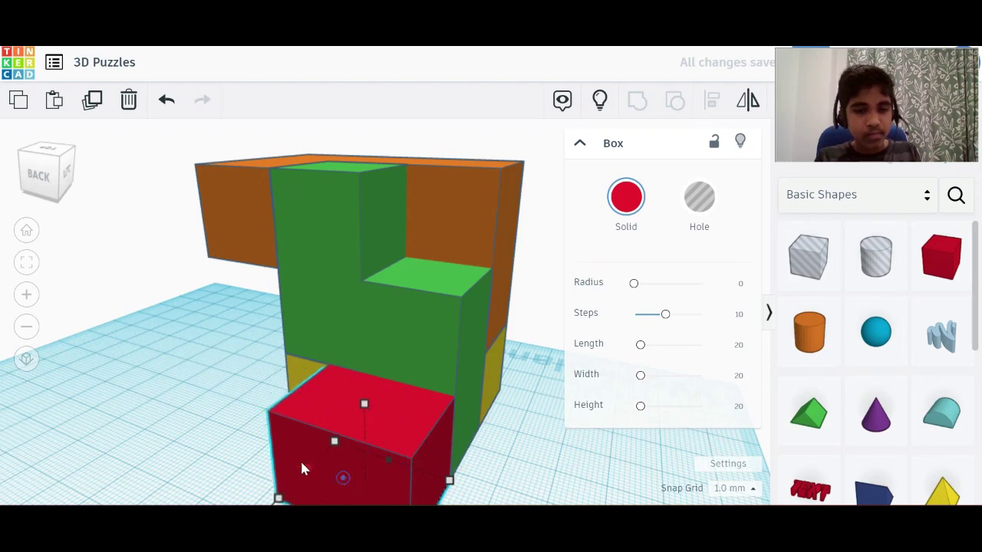
Step: Stretch the red box along the green piece's back face to the piece's full width
left_click_drag(302, 469, 269, 453)
scroll(268, 453, "down", 3)
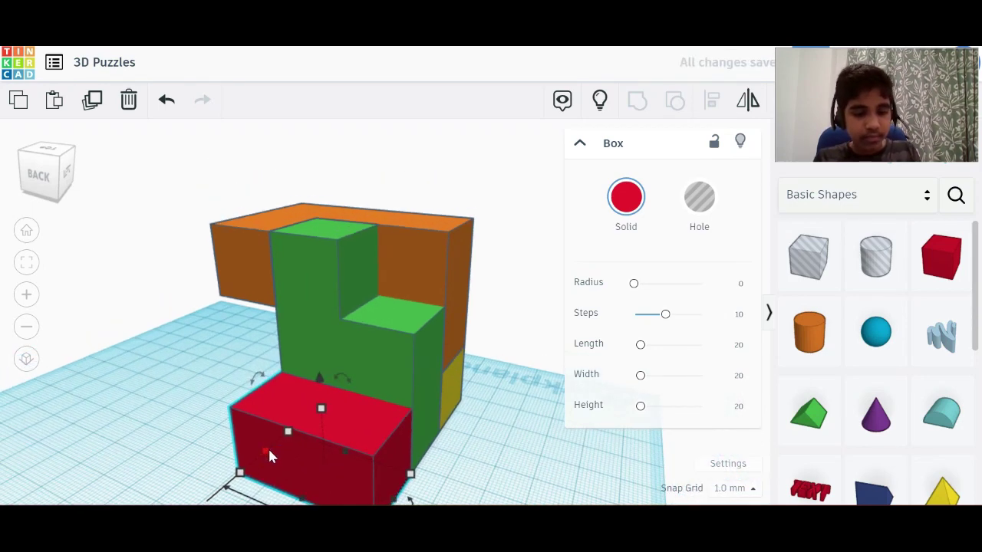
key("f")
left_click_drag(40, 174, 92, 178)
scroll(257, 332, "down", 3)
scroll(257, 339, "down", 1)
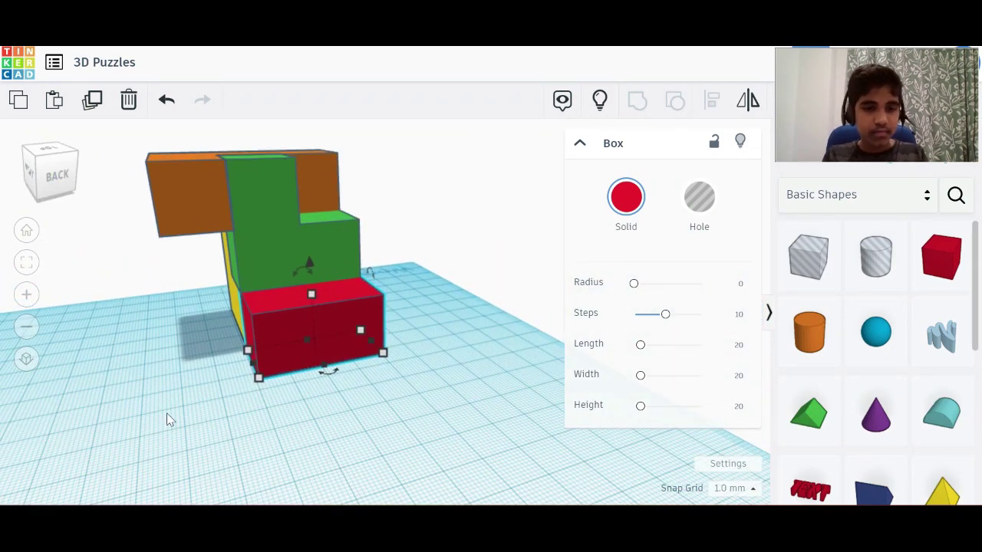
Step: Colour the stretched box behind the green piece white
left_click(263, 414)
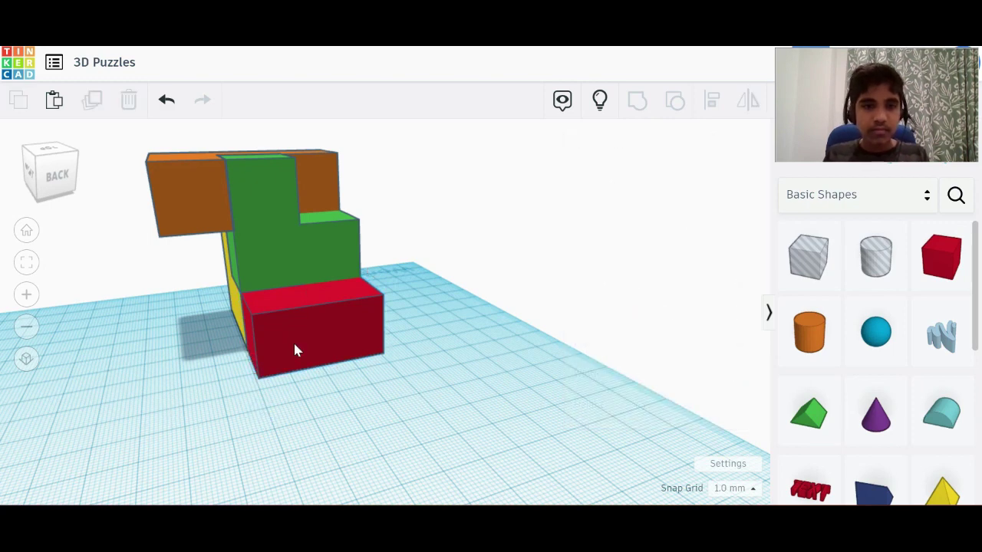
left_click(295, 342)
left_click(384, 407)
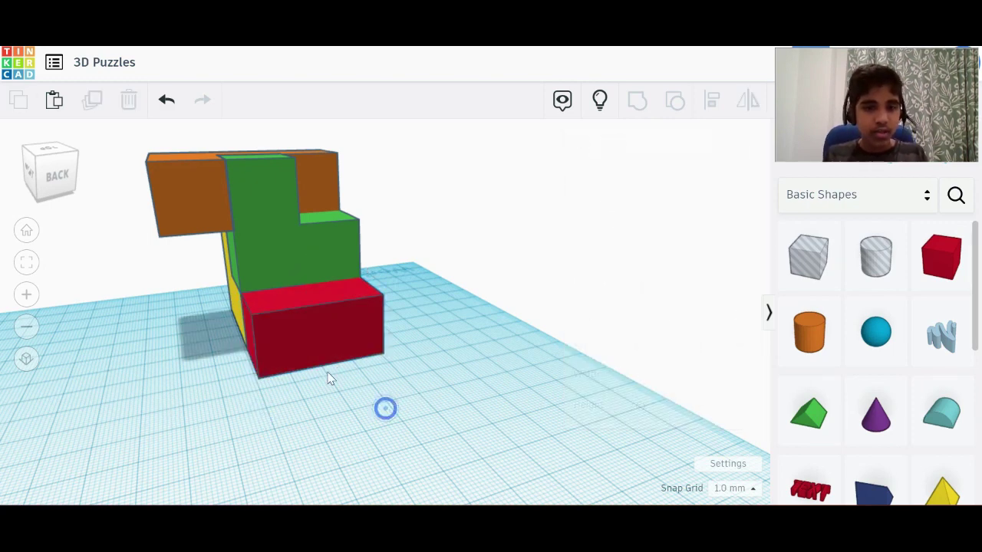
left_click(428, 360)
left_click(318, 338)
left_click(625, 197)
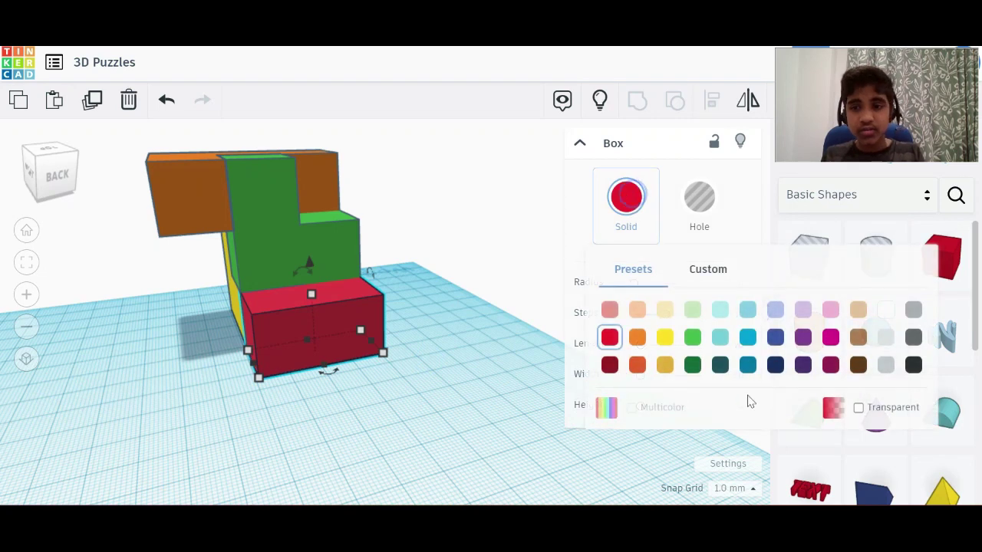
left_click(885, 313)
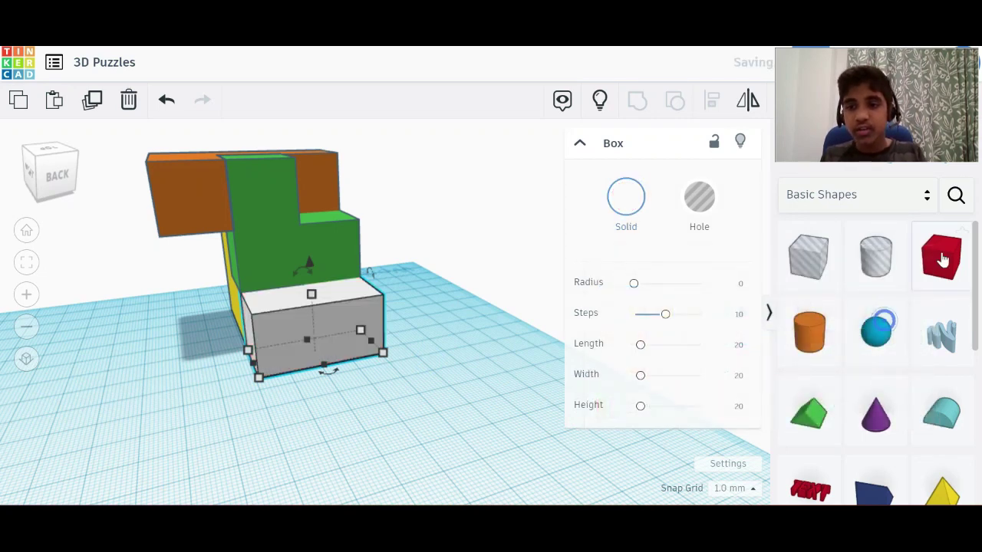
Step: Place a 20 mm red box on the workplane under the orange overhang, flush against the yellow piece's right side
left_click(176, 396)
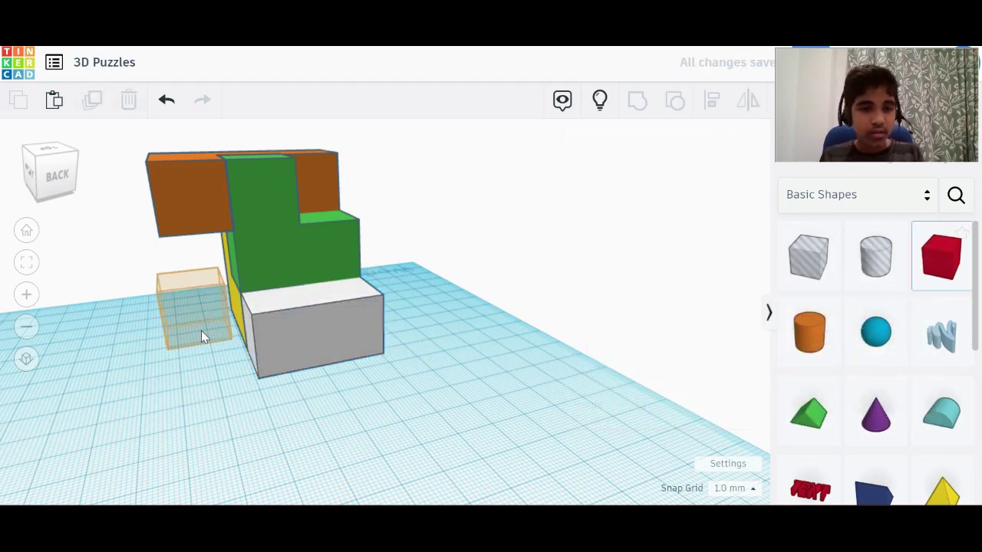
left_click(201, 332)
key("f")
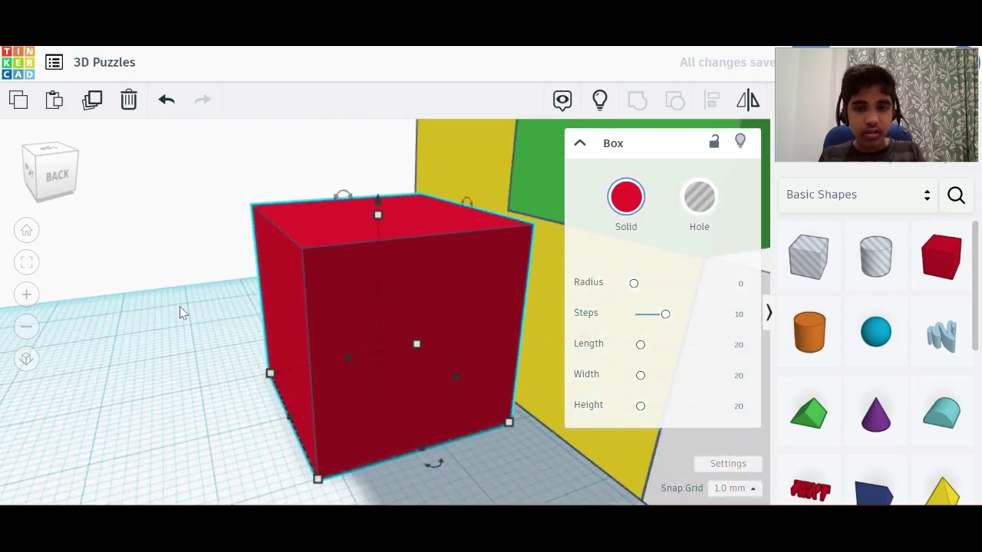
left_click(65, 167)
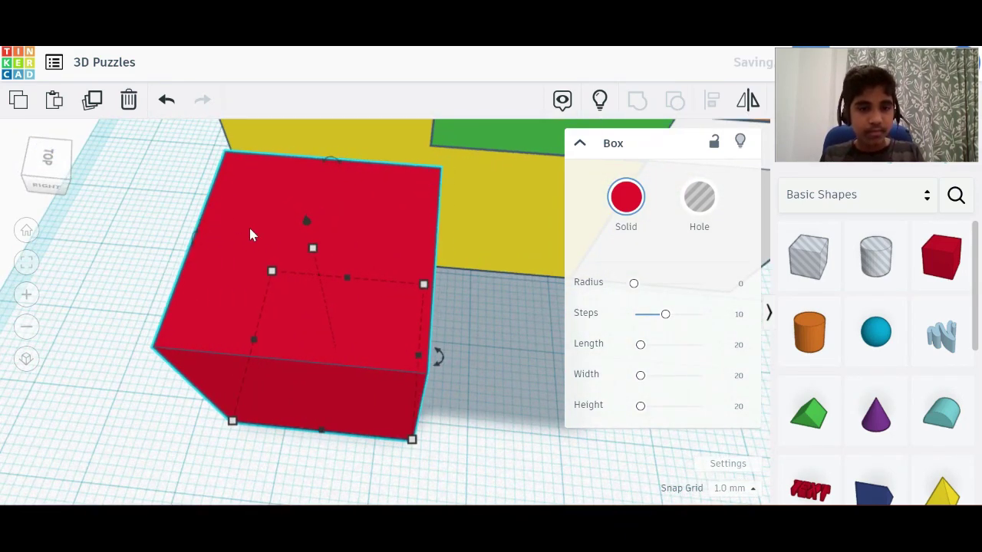
left_click_drag(250, 229, 260, 230)
key("Left")
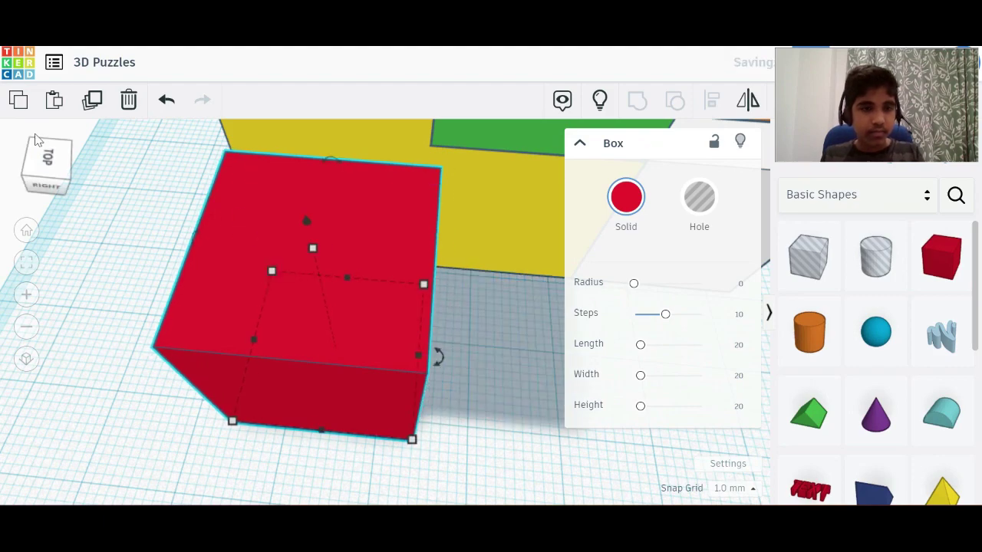
left_click(65, 165)
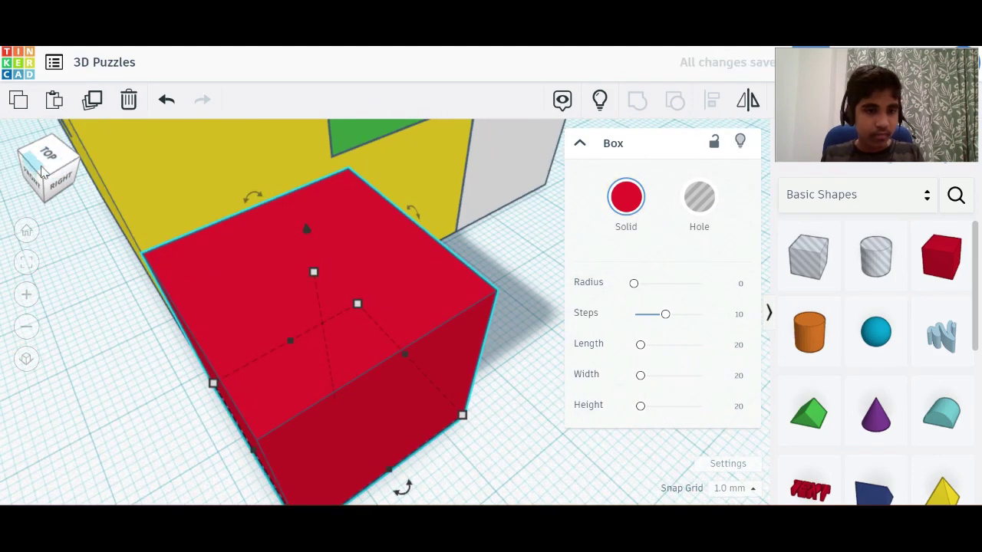
left_click(44, 171)
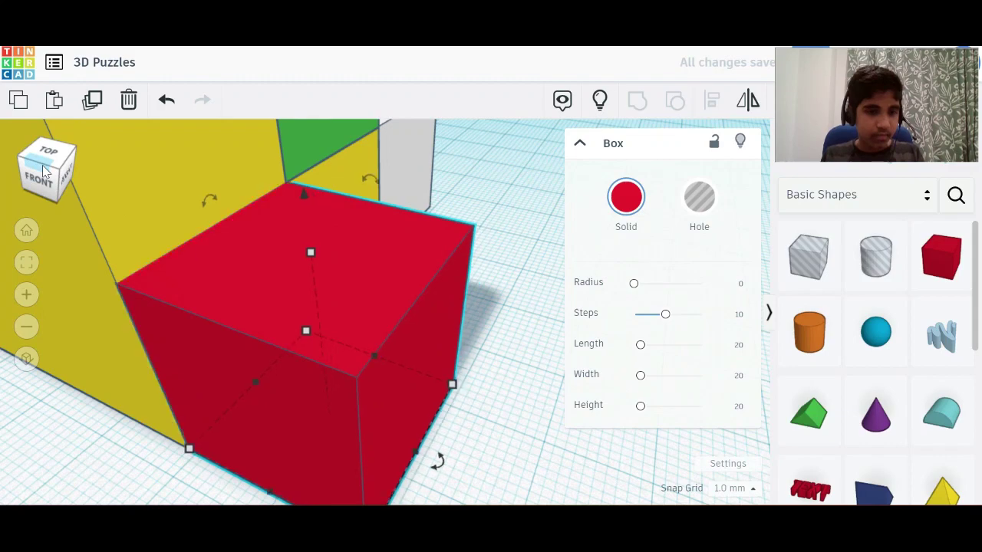
left_click(44, 171)
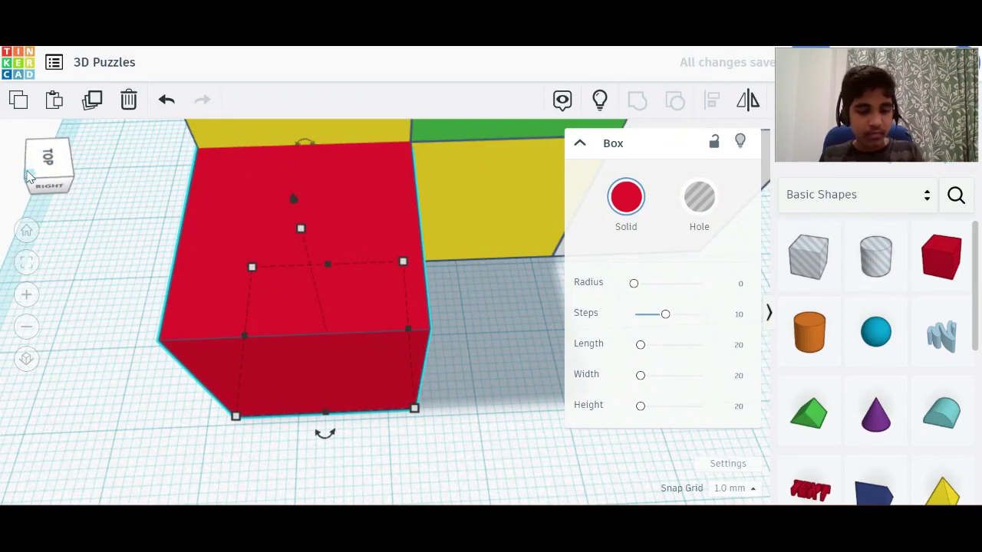
key("ctrl+v")
key("Delete")
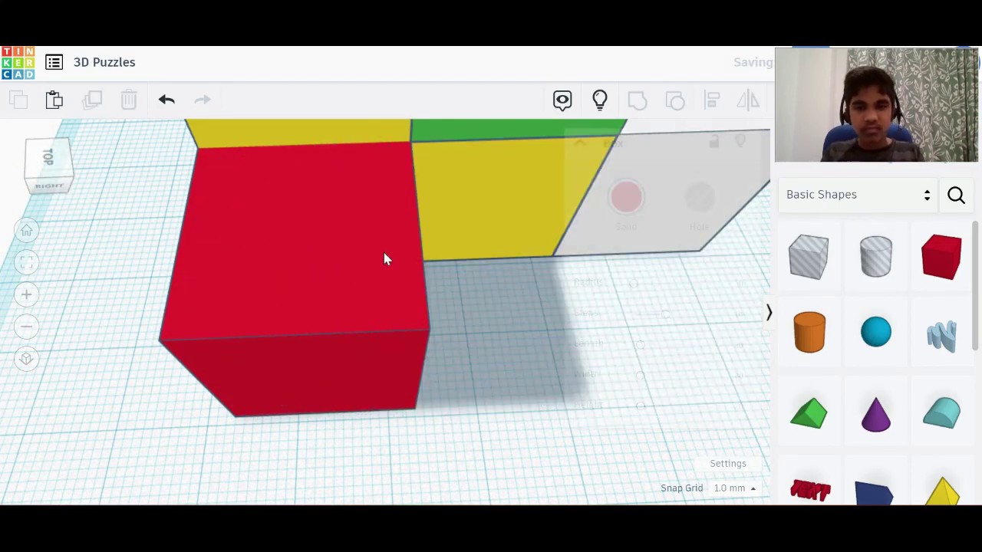
Step: Stretch the red box under the orange overhang to a length of 40 mm, alongside the yellow and green pieces
left_click(386, 256)
left_click_drag(407, 333, 565, 313)
scroll(373, 363, "down", 4)
scroll(372, 364, "up", 2)
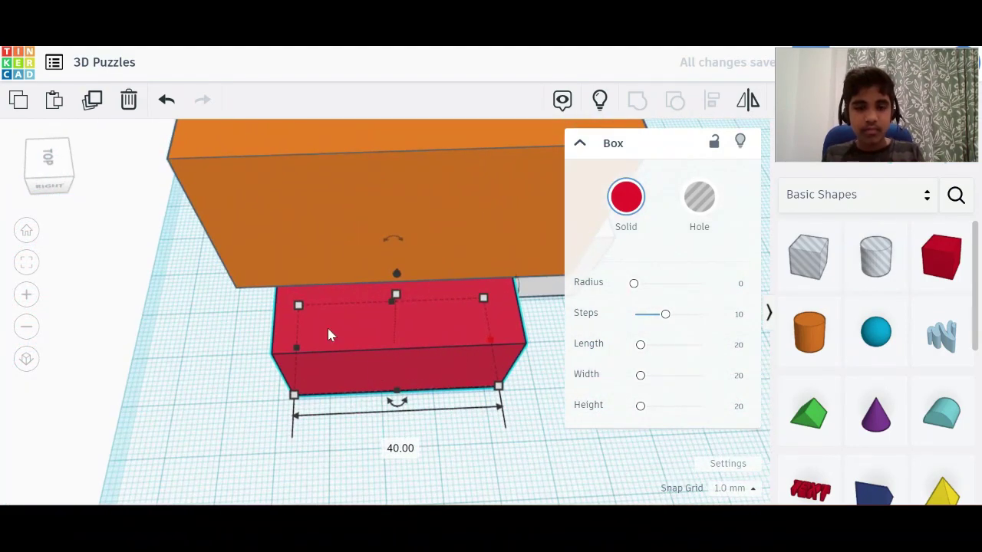
left_click_drag(51, 172, 50, 169)
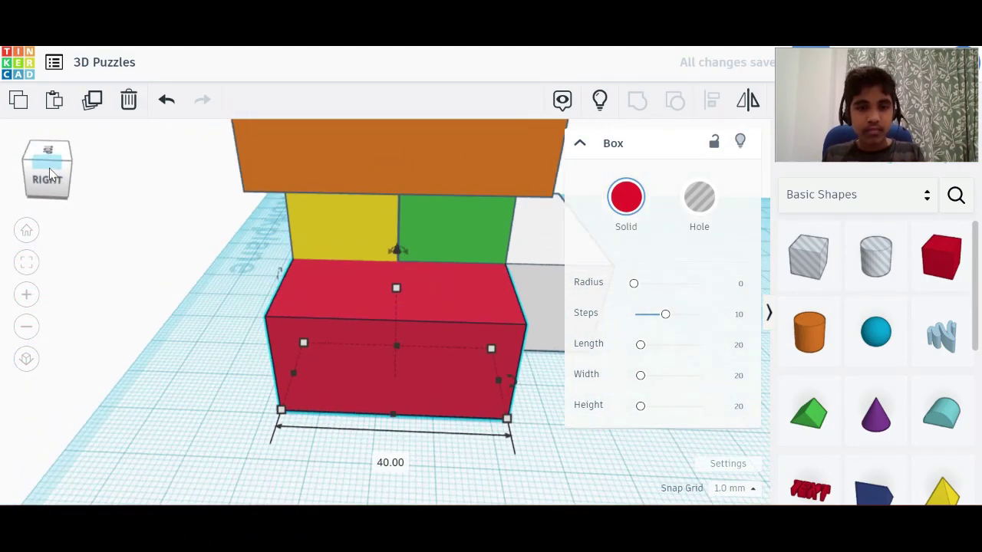
Step: Add another 20 mm red box and align it with the front end of the 40 mm red box
left_click(261, 390)
left_click(936, 255)
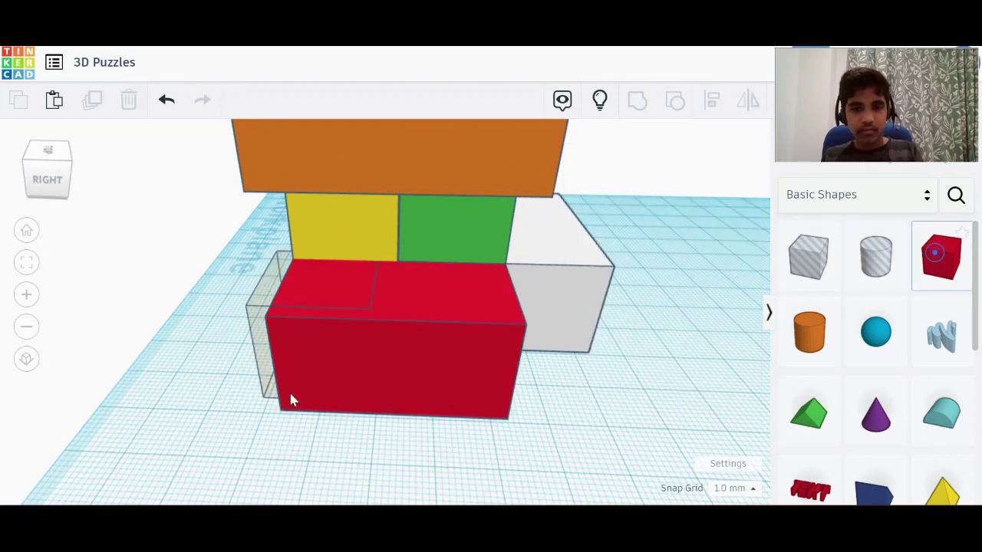
left_click(328, 376)
left_click_drag(253, 316, 275, 319)
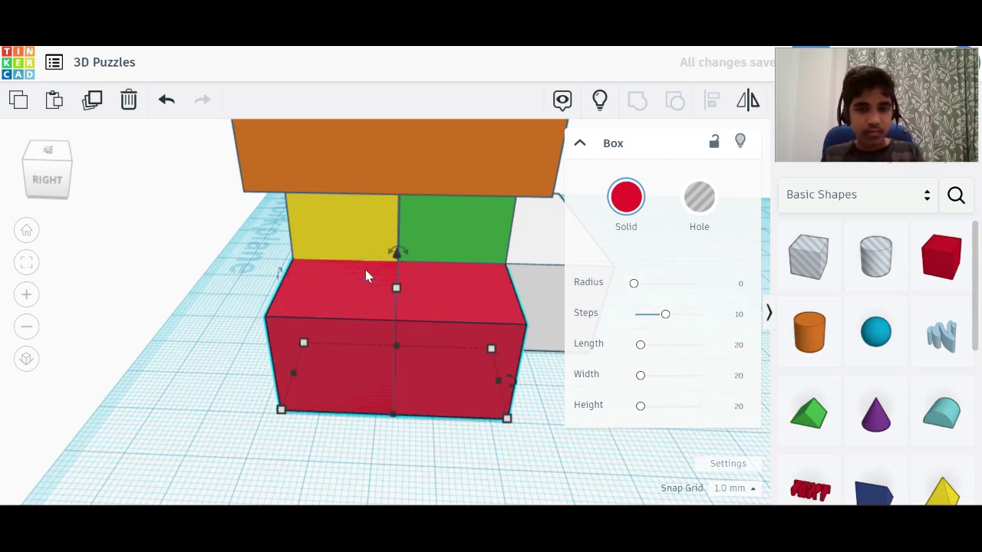
Step: Stretch the 20 mm red box upward until it meets the underside of the orange piece, keeping the 40 mm box aligned
left_click(152, 362)
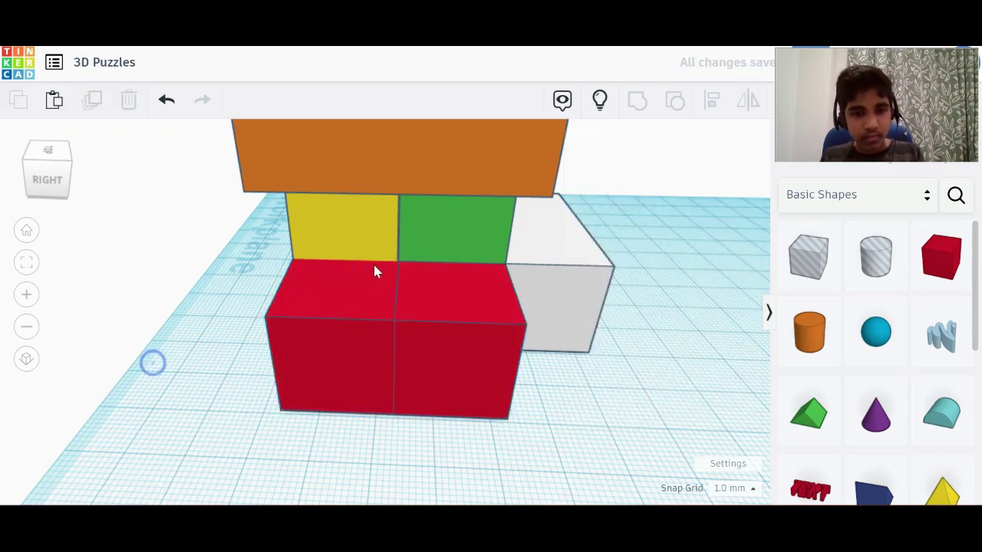
left_click(374, 265)
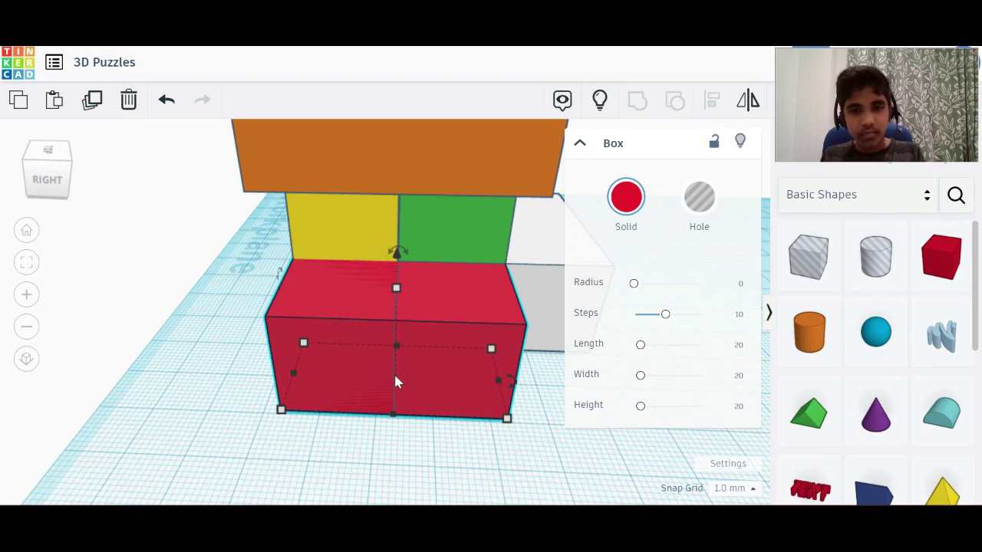
left_click(382, 462)
left_click(436, 351)
key("Right")
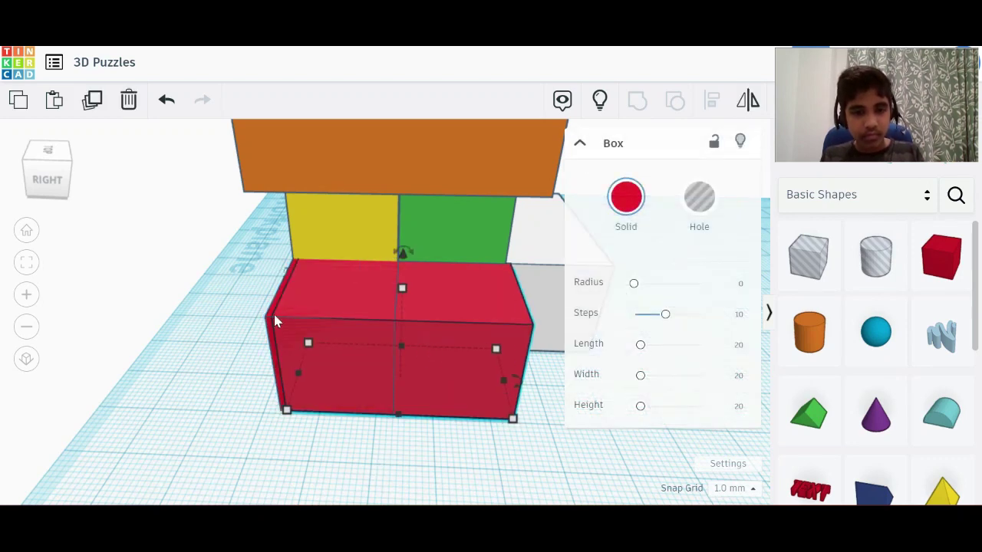
left_click(334, 274)
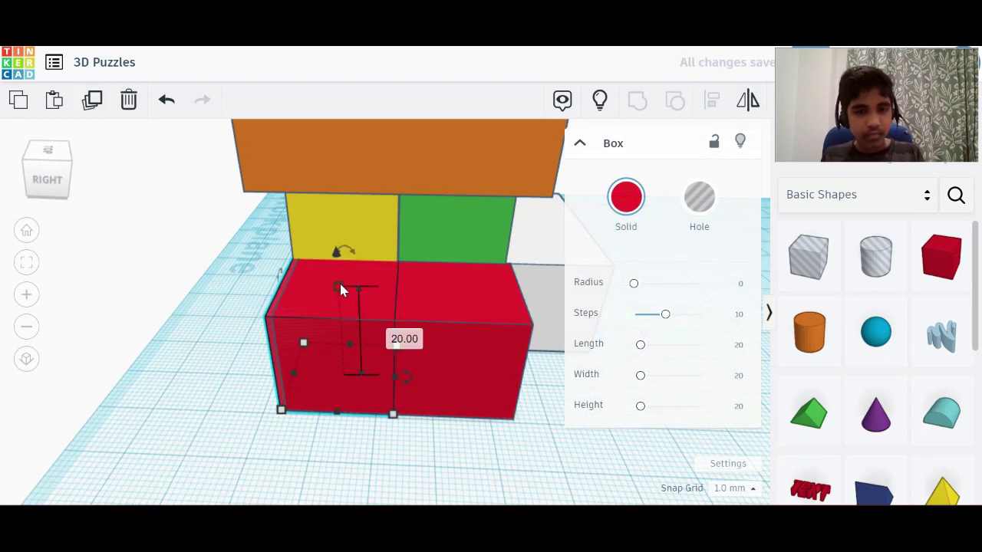
left_click_drag(338, 281, 352, 169)
left_click(465, 345)
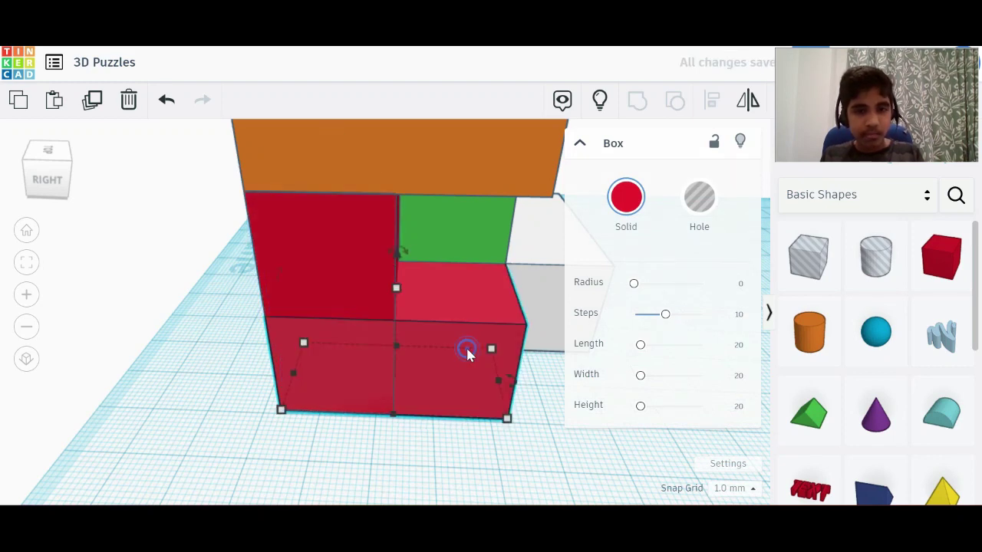
Step: Group the two red boxes under the orange overhang into one piece
left_click(210, 349)
left_click_drag(230, 368, 361, 434)
left_click(638, 101)
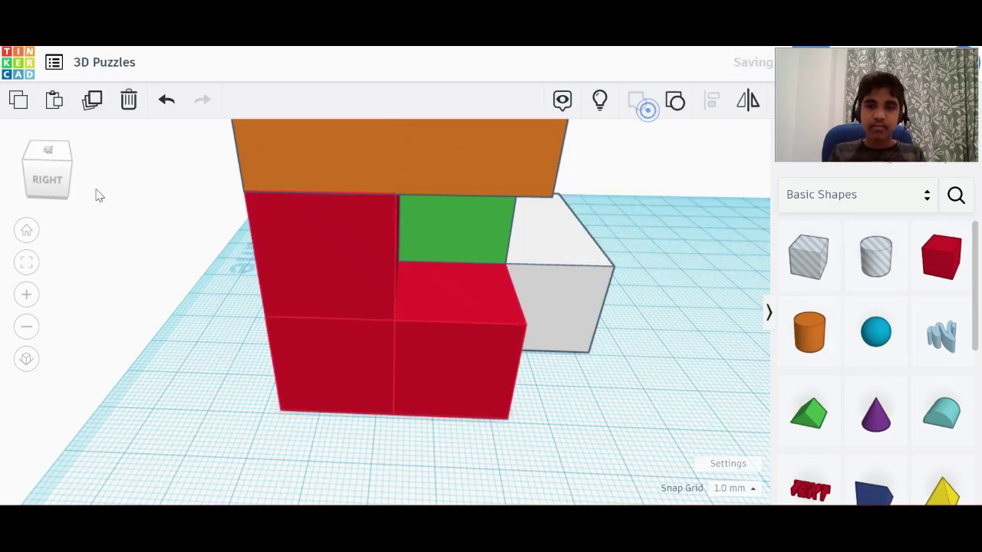
Step: Duplicate the yellow piece and move the copy out beyond the back of the cube
left_click(51, 165)
left_click_drag(53, 165, 6, 176)
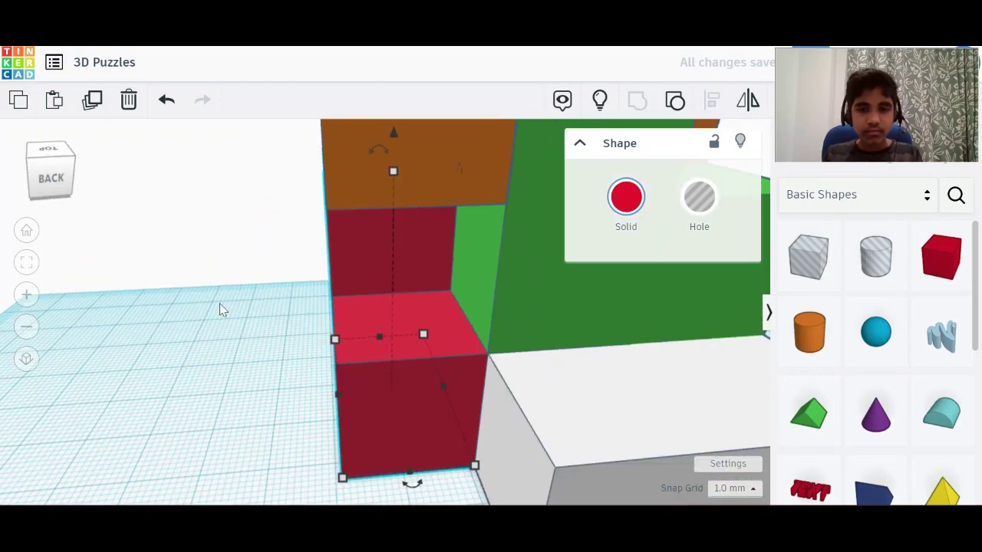
scroll(235, 328, "down", 5)
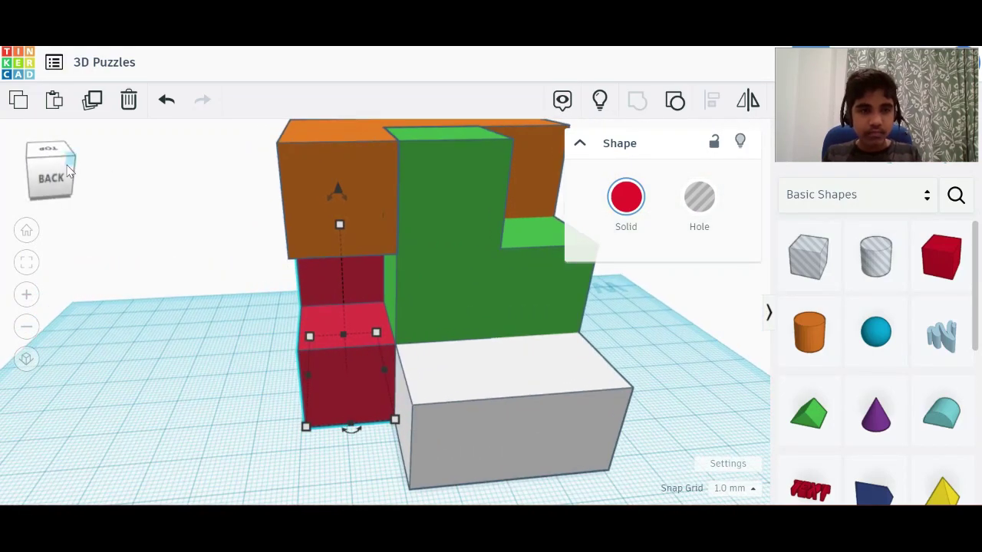
left_click_drag(70, 160, 95, 168)
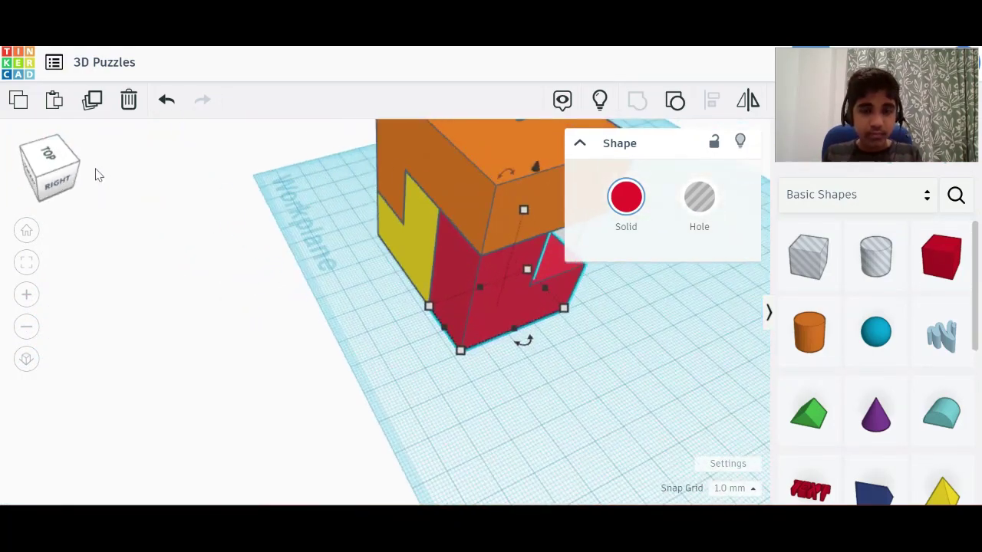
left_click(418, 246)
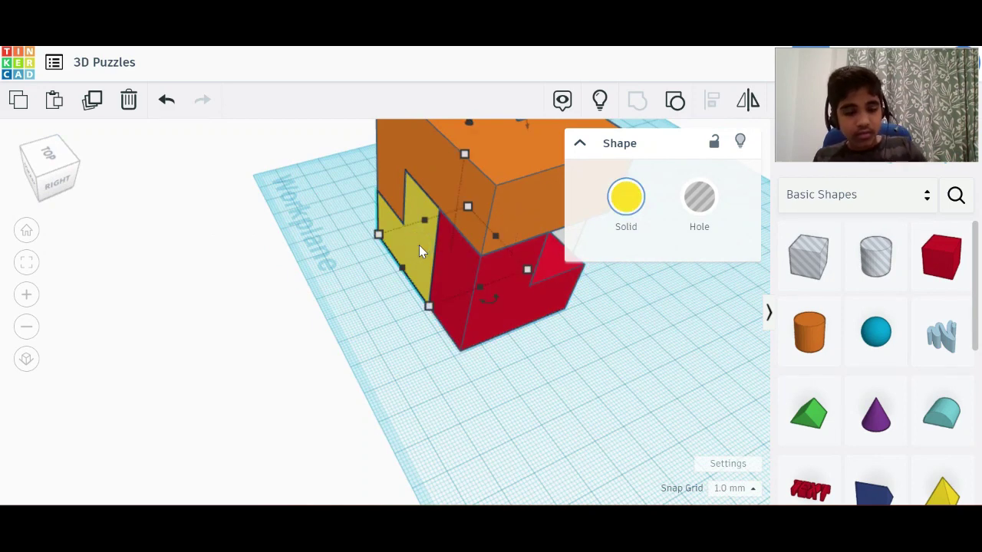
key("ctrl+d")
key("Right")
key("Right")
key("Right")
key("Right")
key("Right")
key("Right")
key("Right")
key("Right")
key("Right")
key("Right")
key("Right")
key("Right")
key("Right")
key("Right")
key("Right")
key("Right")
key("Right")
key("Right")
key("Right")
key("Right")
key("Right")
key("Right")
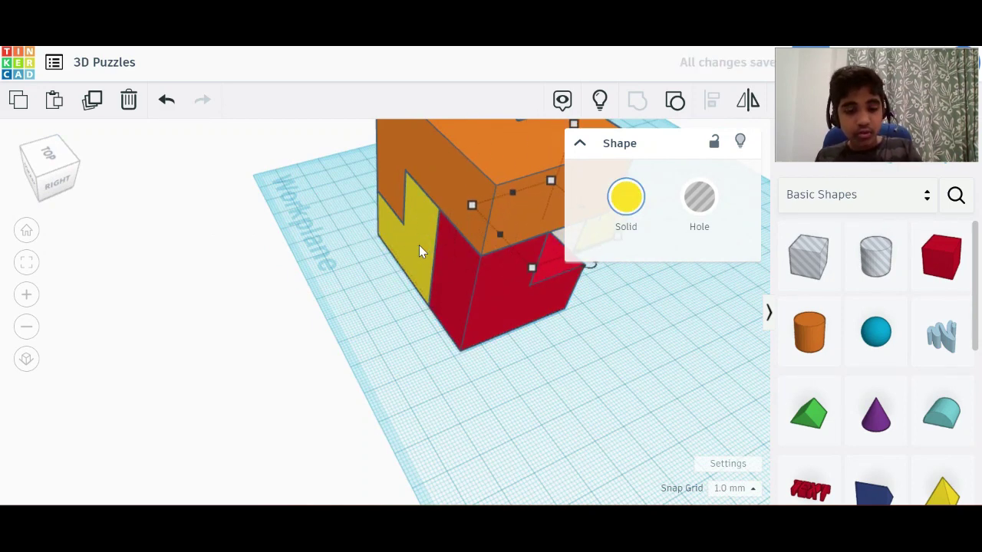
key("f")
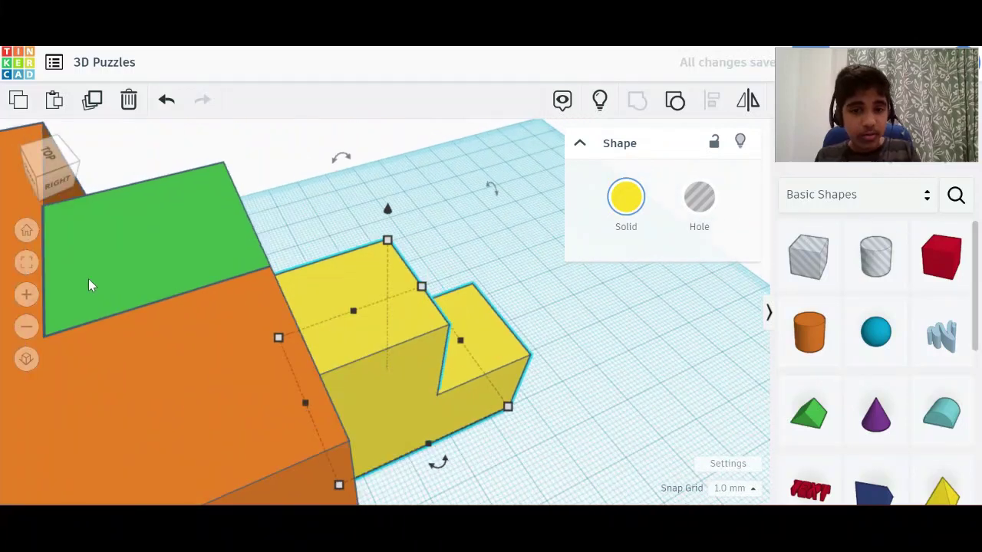
Step: Rotate the copied yellow piece beside the cube and recolour it magenta
left_click(28, 162)
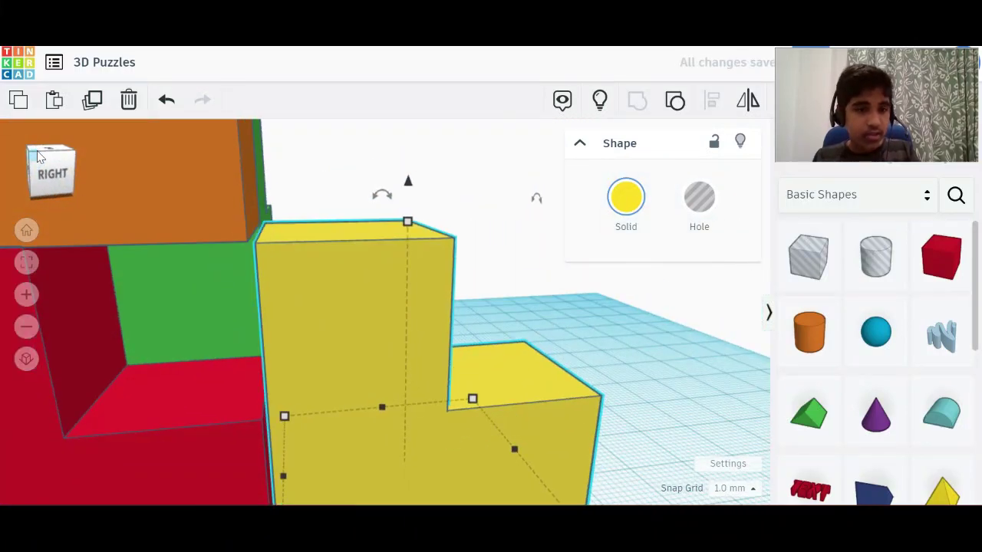
left_click_drag(40, 157, 197, 374)
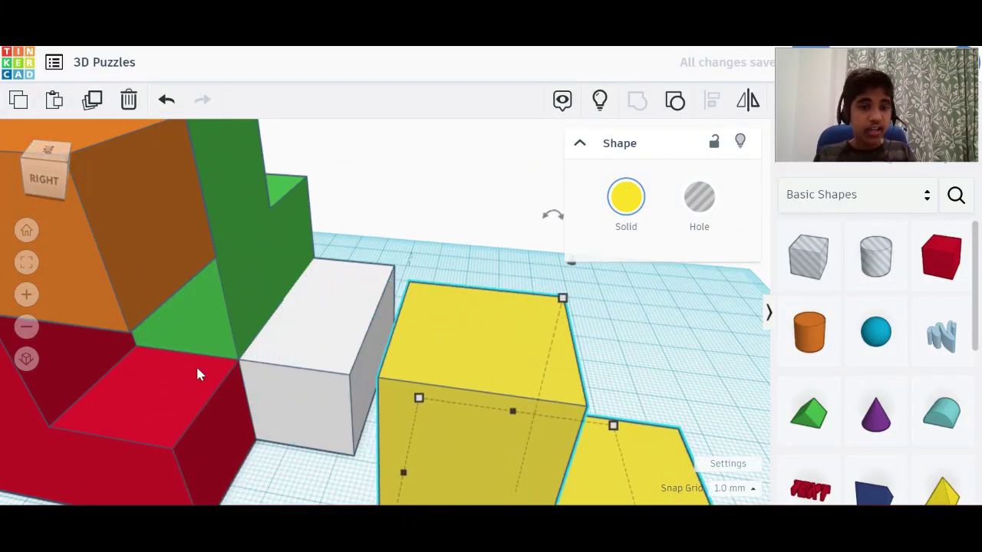
left_click(45, 178)
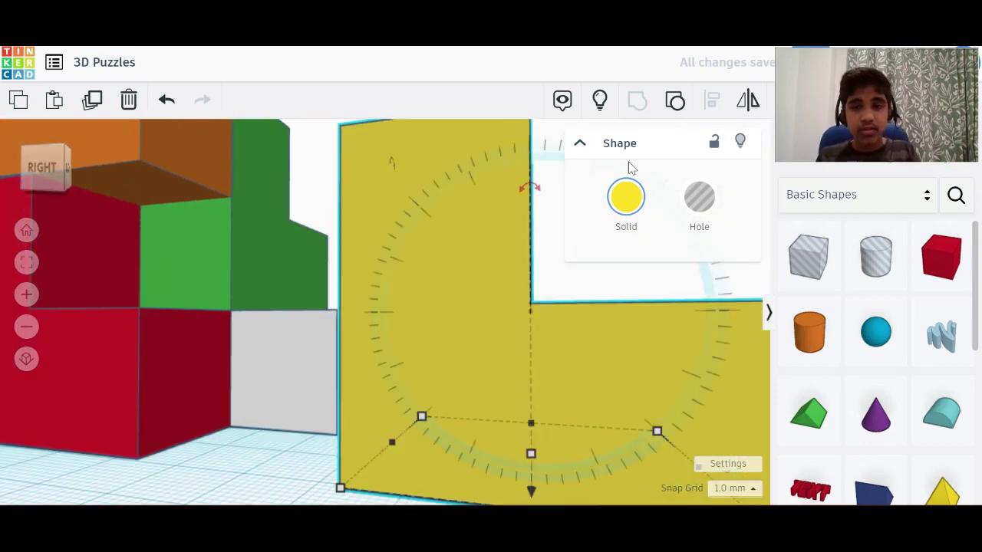
left_click(627, 197)
left_click(831, 337)
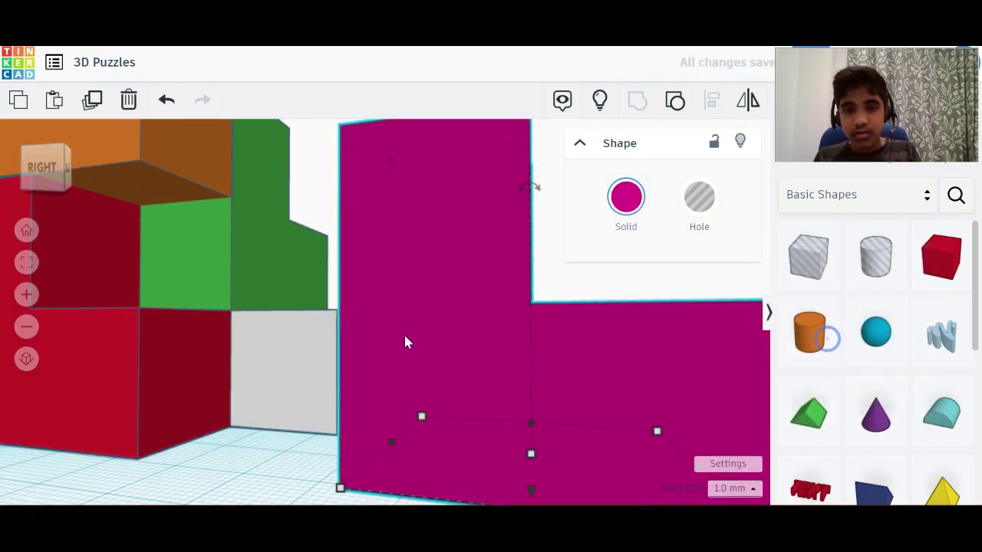
Step: Turn the magenta piece overhang-up and fit it into the gap between the red piece and the white block
scroll(403, 332, "down", 3)
left_click_drag(494, 224, 177, 300)
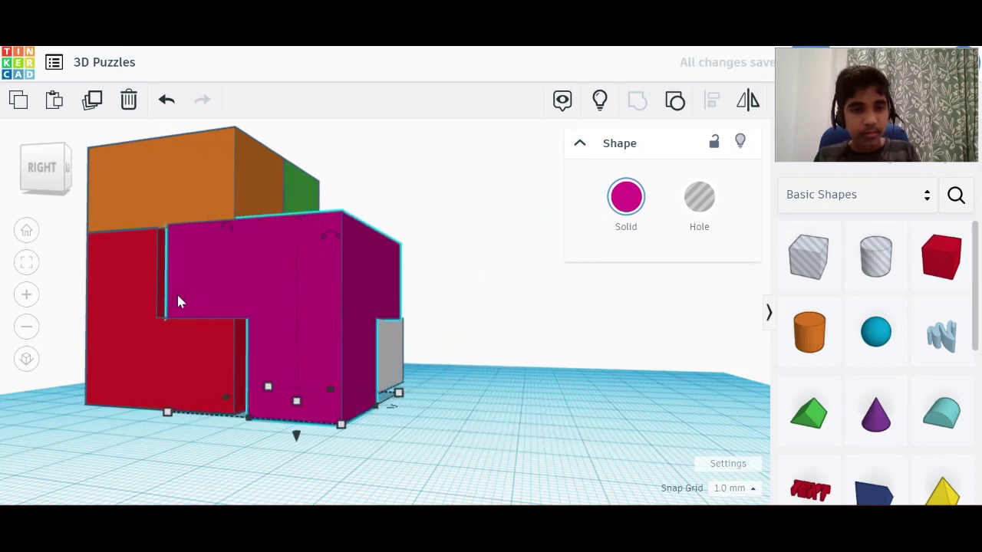
left_click(40, 155)
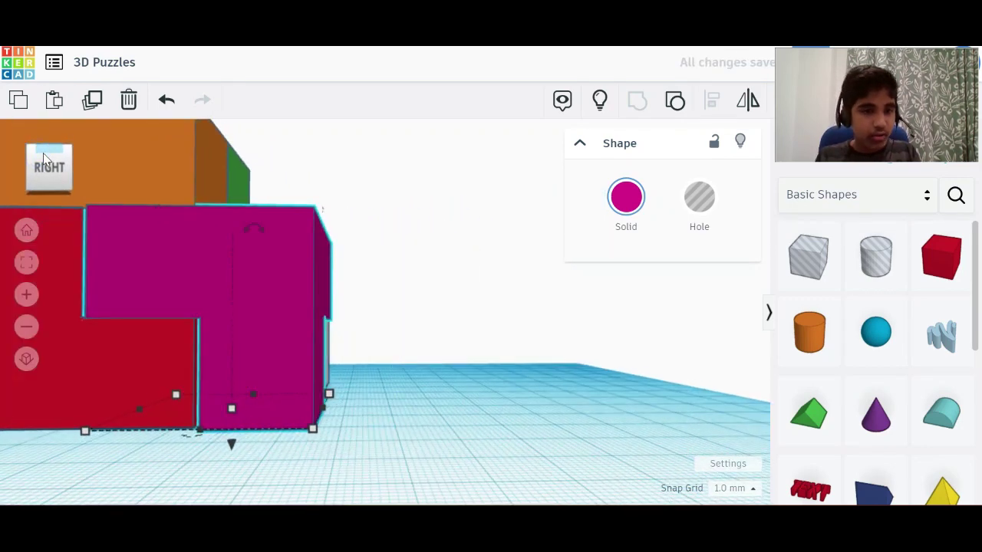
left_click_drag(44, 158, 36, 178)
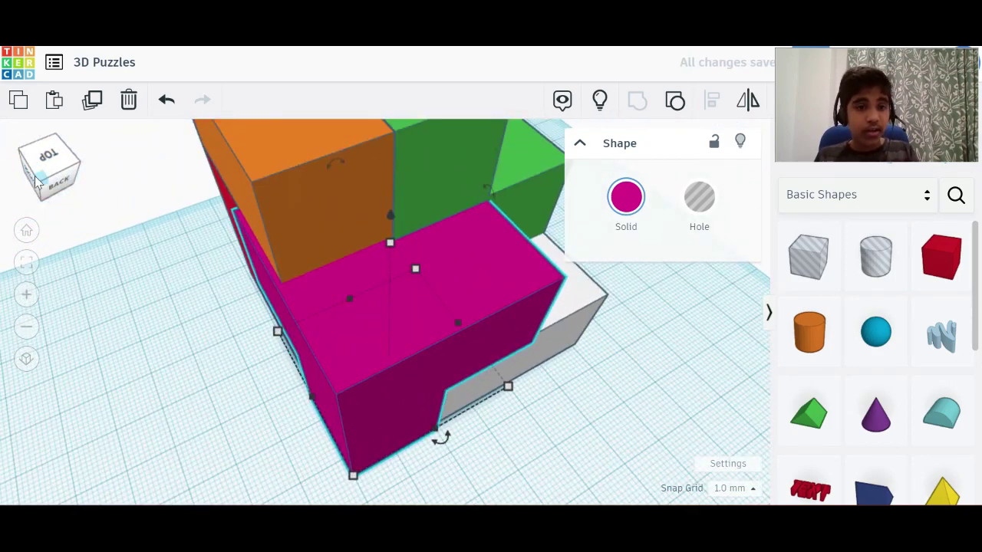
left_click(40, 176)
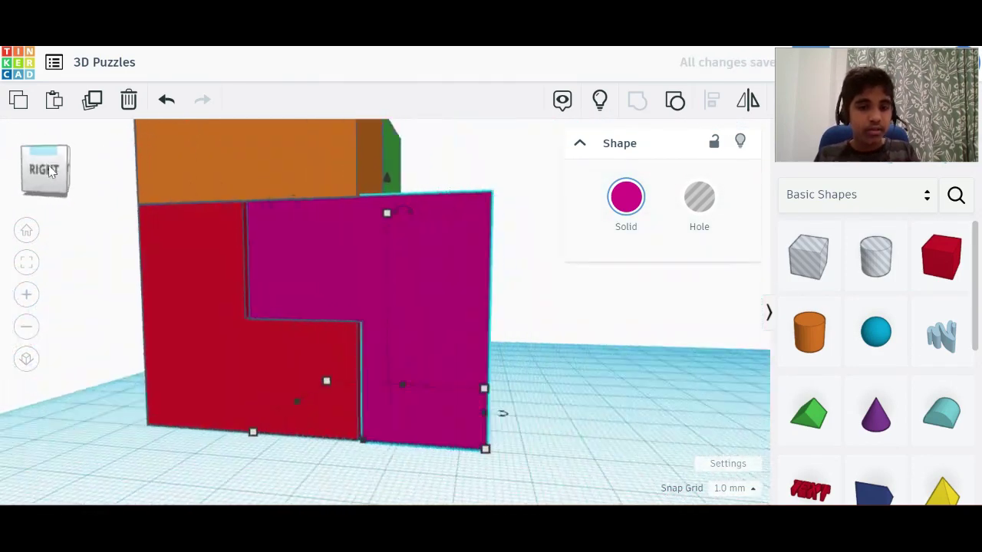
left_click_drag(50, 170, 23, 175)
scroll(307, 361, "down", 3)
scroll(307, 360, "up", 1)
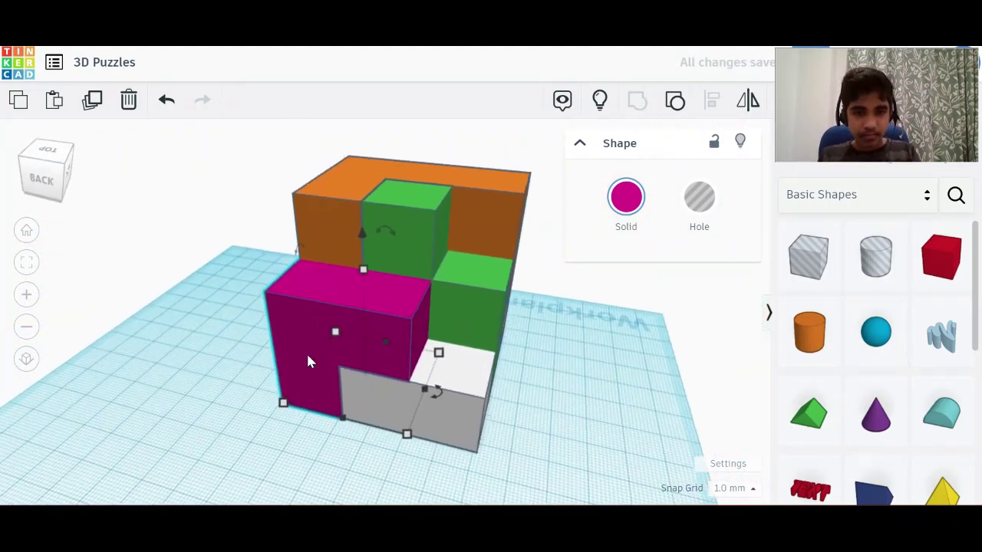
left_click(210, 315)
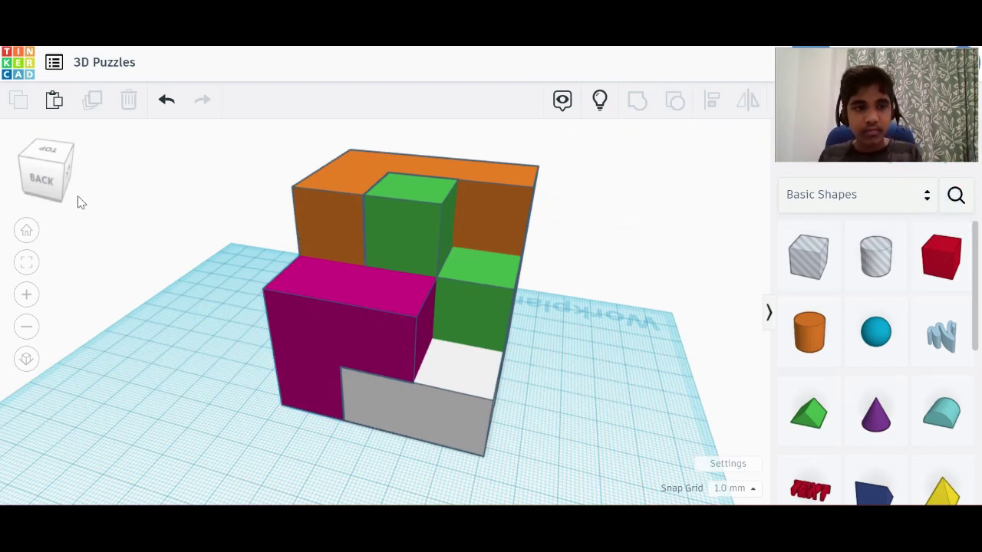
Step: Add a 20 mm red box in front of the white block and raise it 20 mm above the workplane
mouse_move(45, 185)
left_mouse_down()
mouse_move(57, 181)
mouse_move(38, 207)
mouse_move(31, 190)
left_mouse_up()
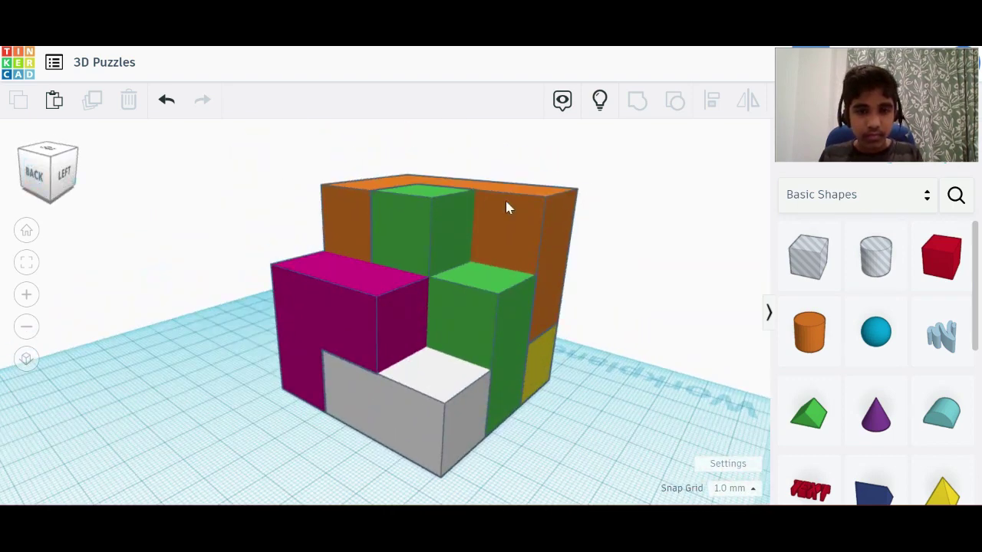
left_click_drag(220, 447, 380, 475)
left_click_drag(381, 412, 384, 328)
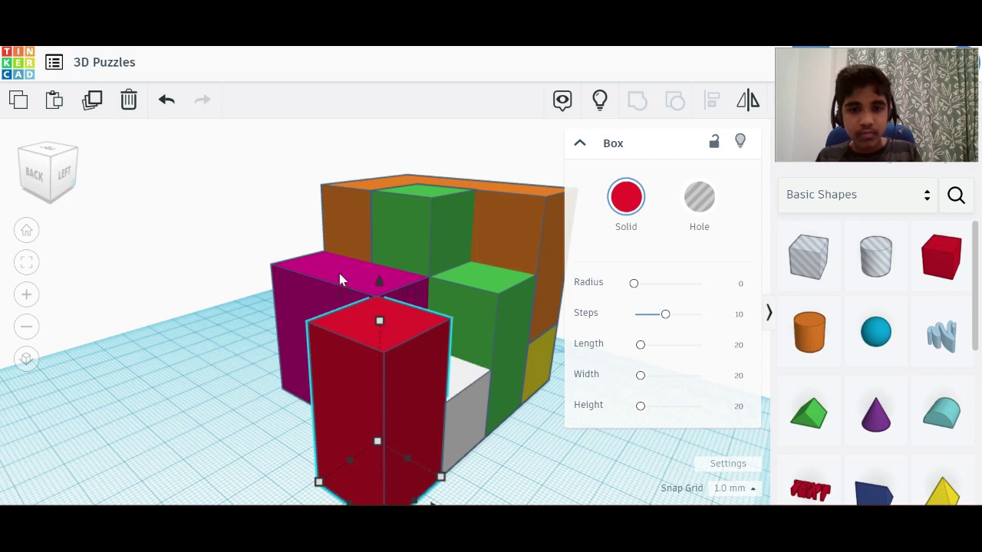
left_click_drag(378, 284, 420, 168)
left_click(508, 435)
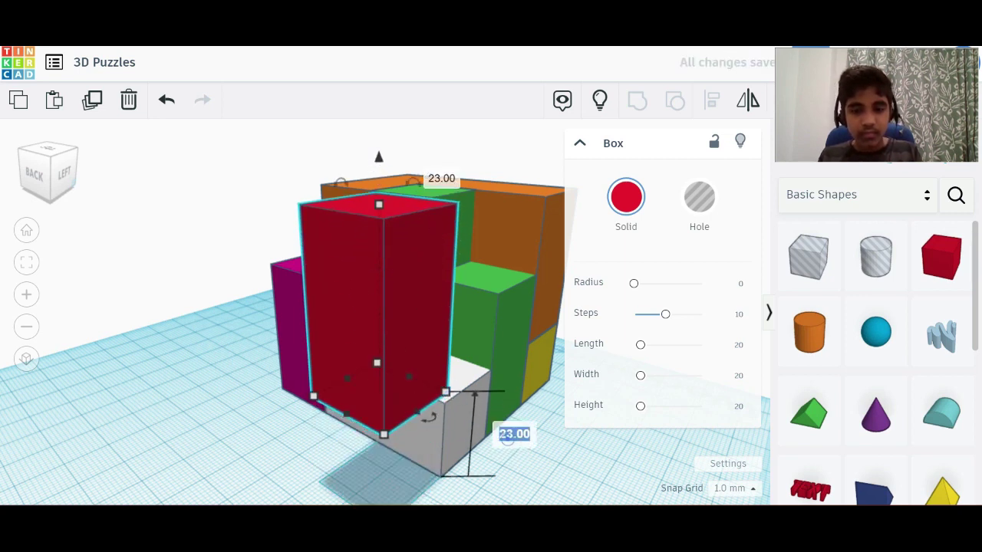
key("Return")
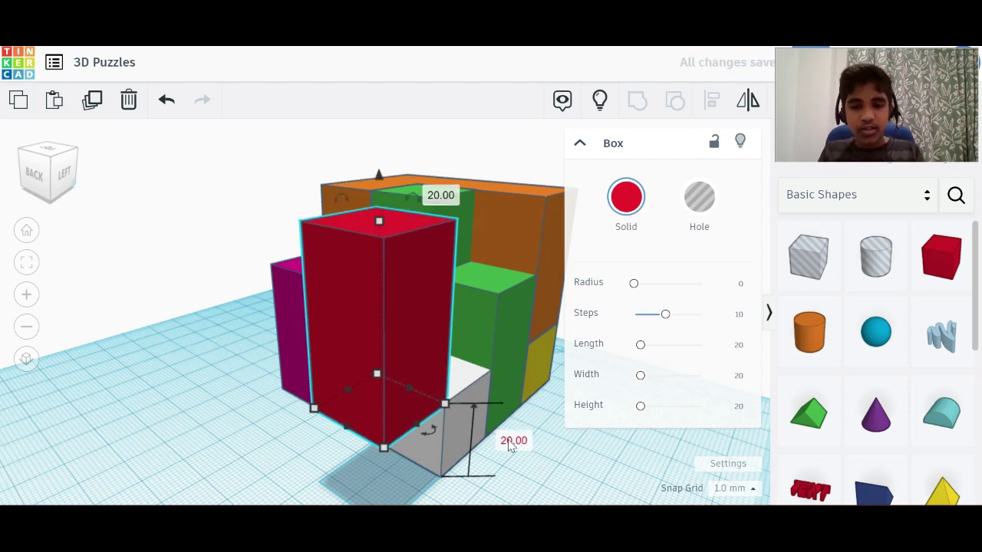
left_click(152, 408)
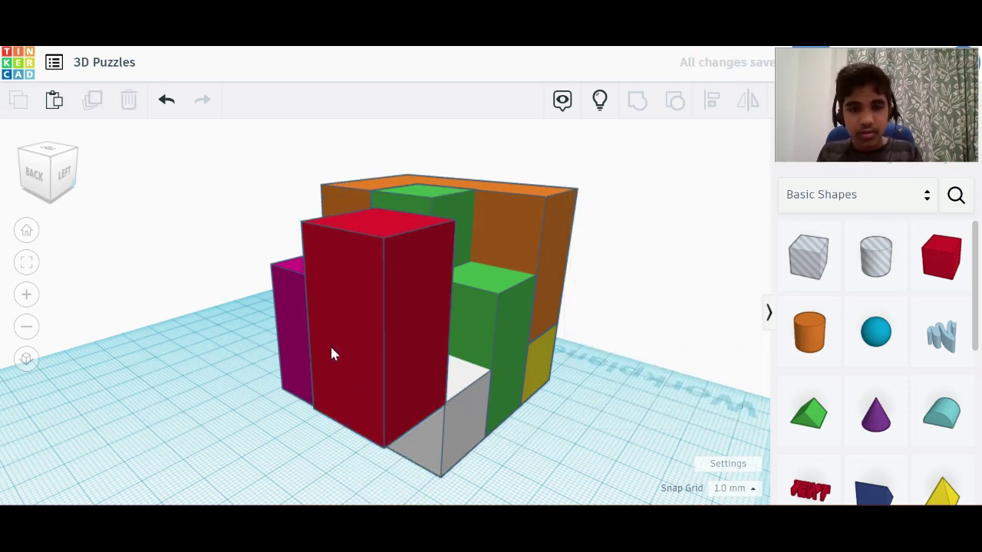
Step: Move the raised red box onto the free end of the white block, between the magenta and green pieces
left_click(331, 349)
key("Up")
key("Up")
key("Up")
key("Up")
key("Up")
key("Up")
key("Up")
key("Up")
key("Up")
key("Up")
key("Up")
key("Up")
key("Up")
key("Up")
key("Up")
key("Up")
key("Up")
key("Up")
key("Up")
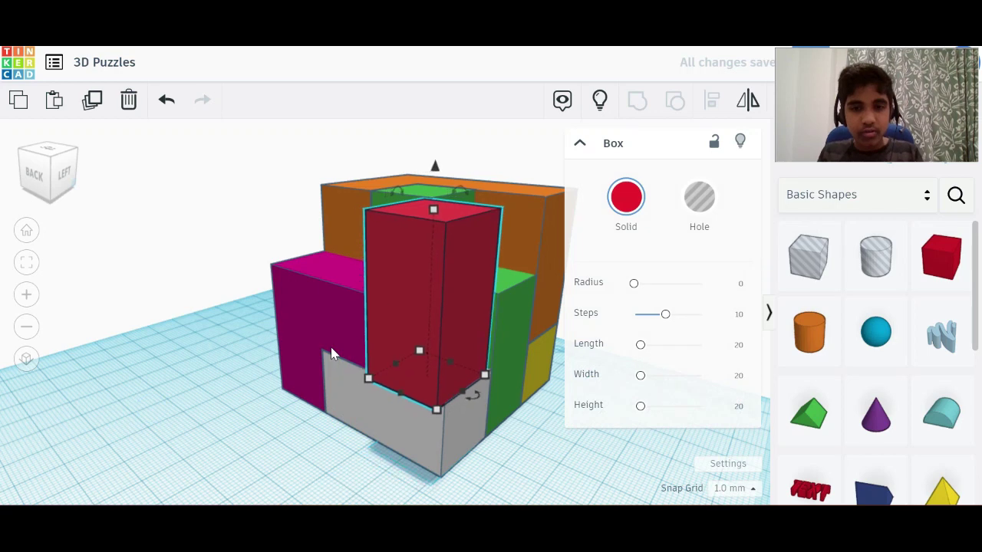
left_click_drag(29, 169, 39, 178)
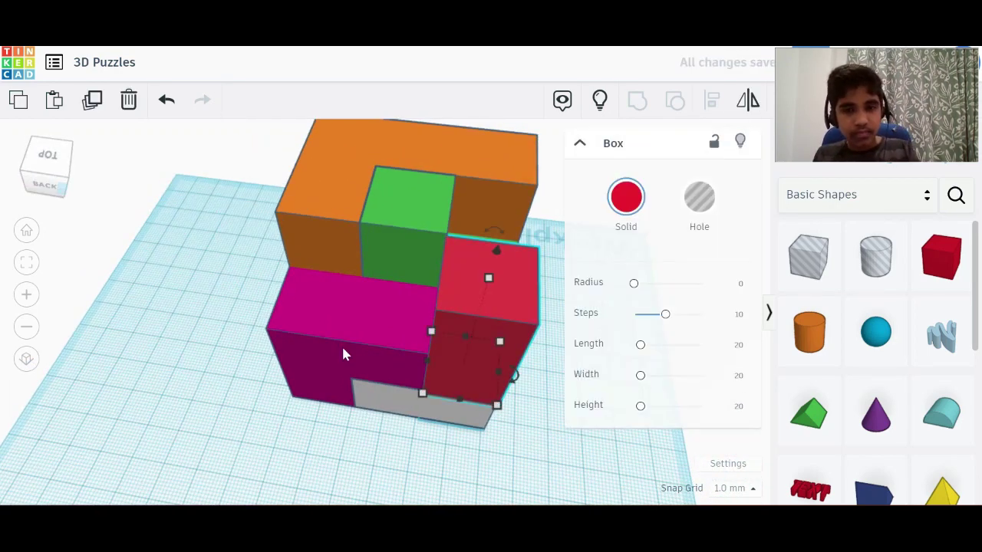
Step: Duplicate the red box one level up and stretch the copy to 60 mm across the top of the magenta piece
left_click(63, 156)
left_click_drag(476, 366, 471, 261)
left_click(31, 175)
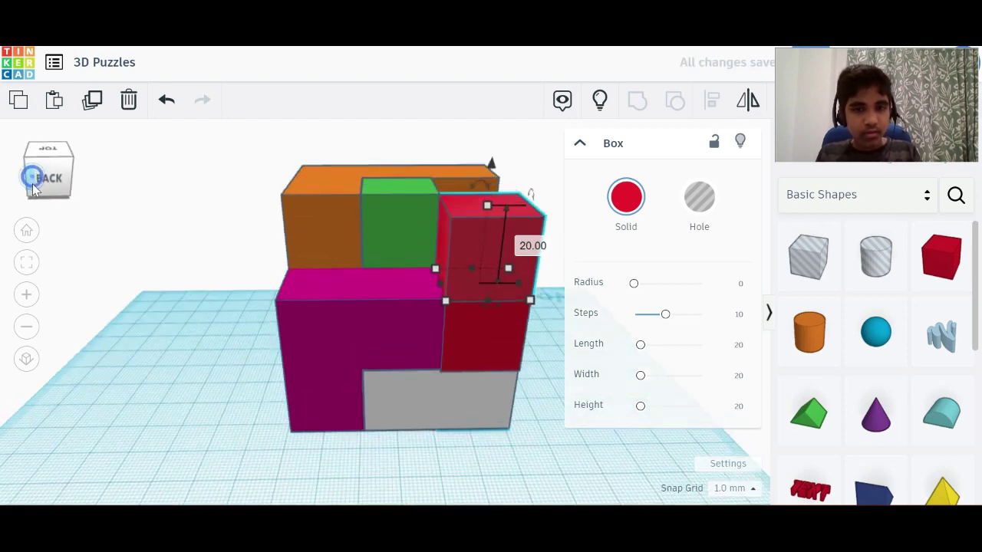
left_click_drag(439, 325, 278, 323)
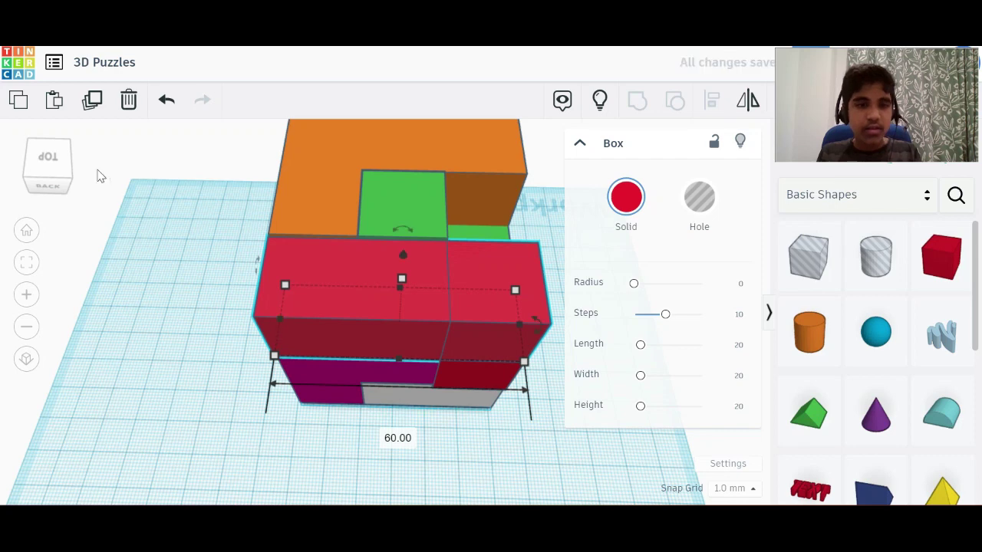
Step: Duplicate the lower red box, raise the copy to the top layer and stretch it to 40 mm over the green piece
left_click(48, 162)
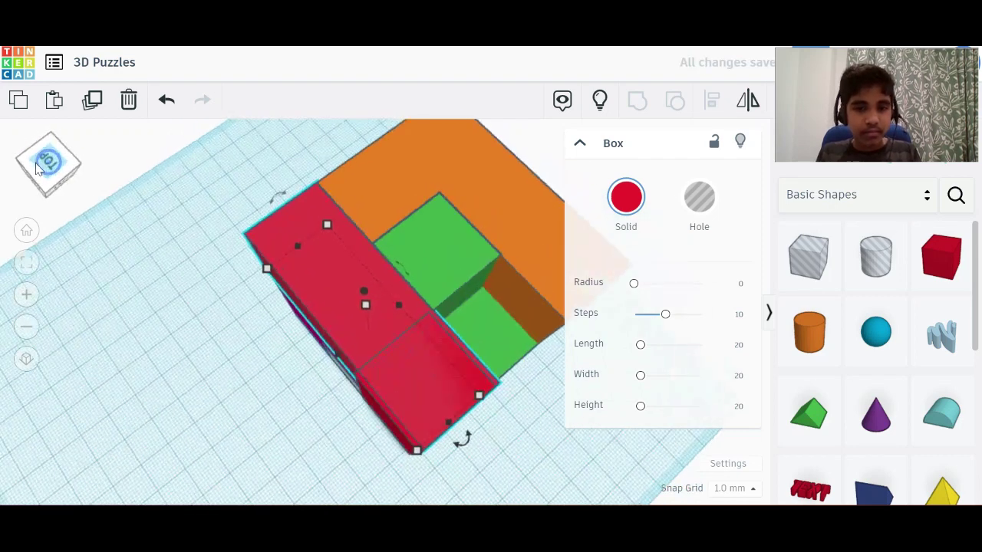
left_click(428, 428)
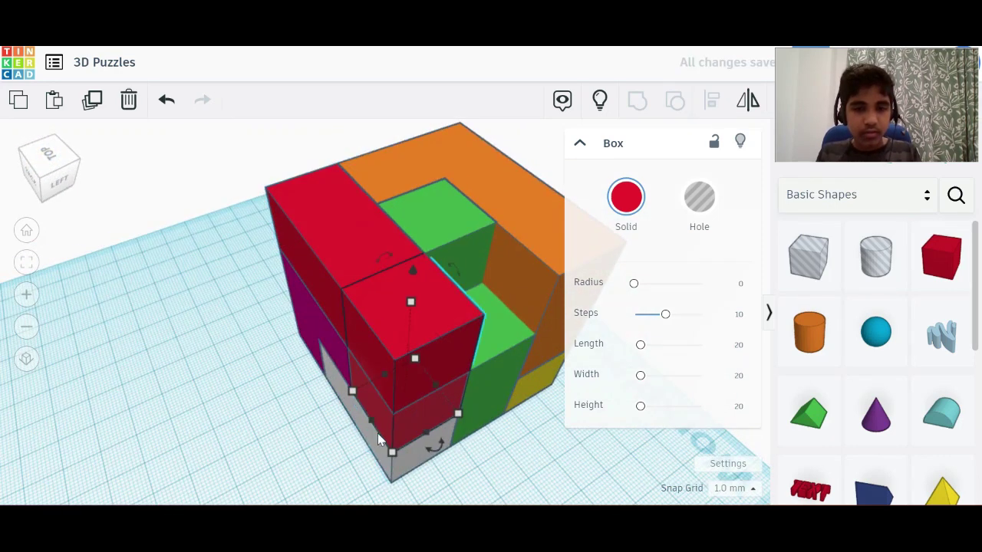
left_click(56, 176)
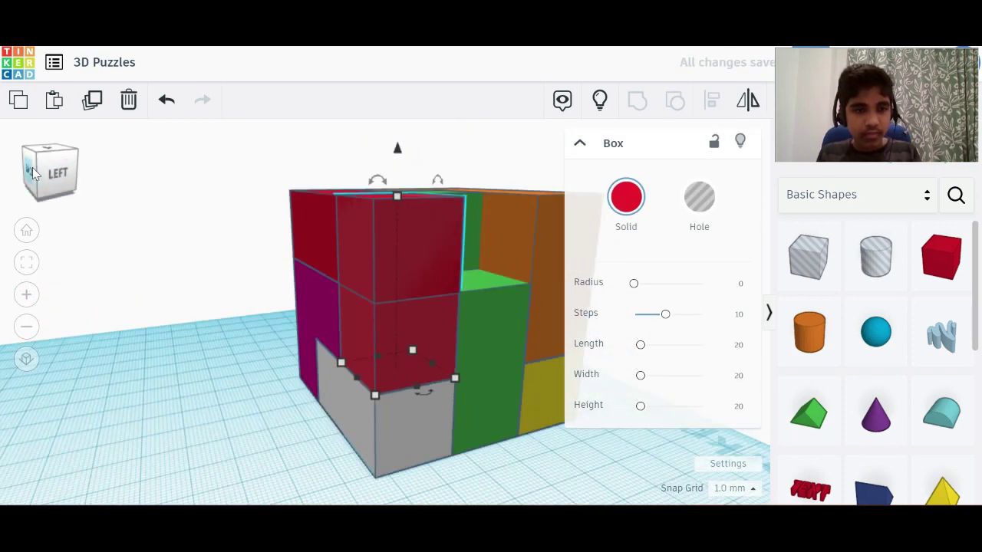
left_click(32, 167)
left_click_drag(396, 335, 376, 222)
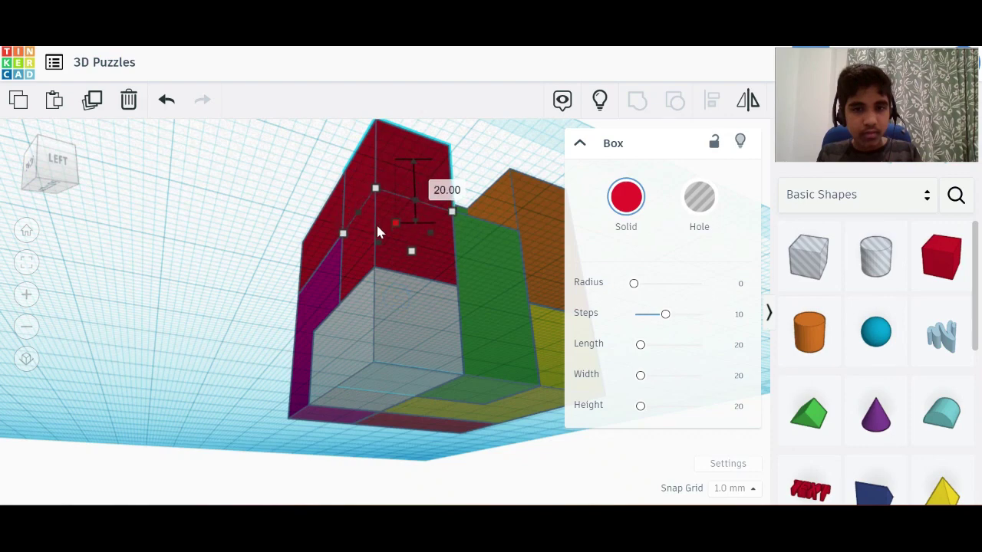
left_click(43, 172)
left_click_drag(386, 347, 471, 341)
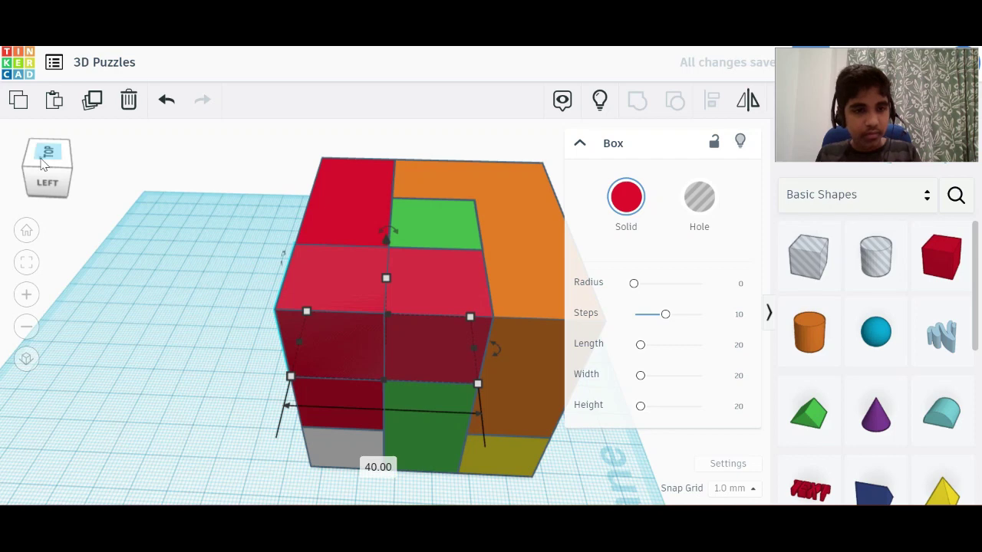
left_click_drag(40, 158, 41, 154)
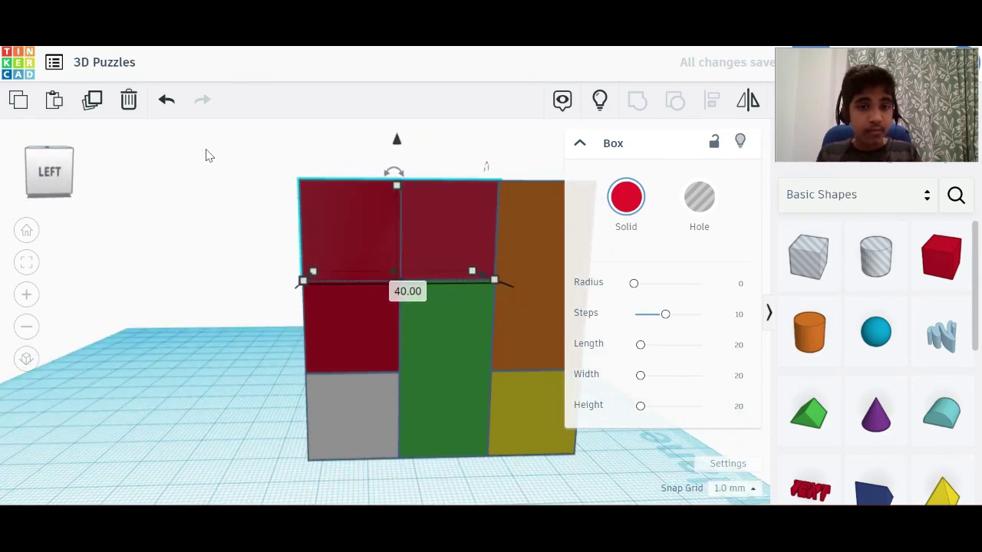
Step: Group the three red boxes of the back corner piece into one shape
left_click_drag(208, 150, 343, 221)
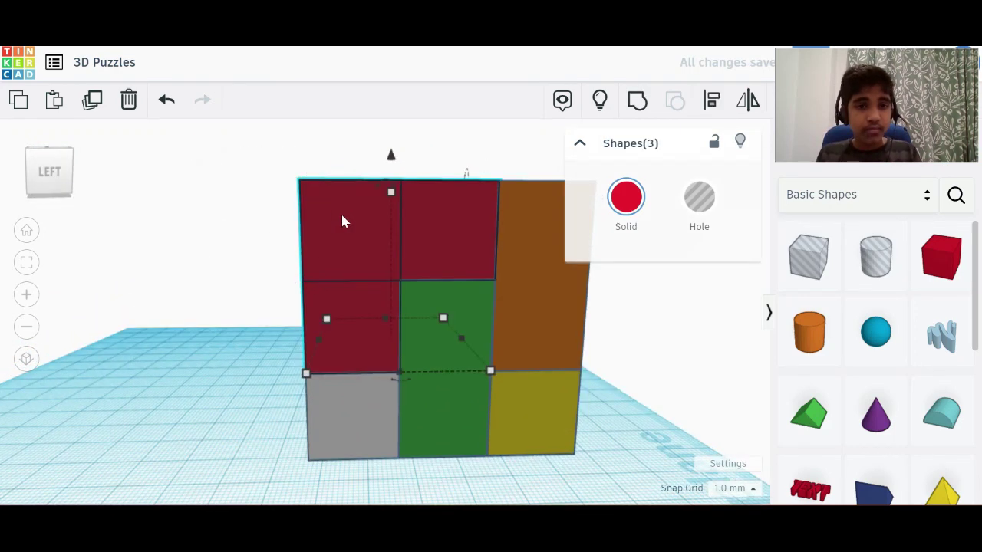
left_click(635, 105)
Step: Slide the grouped red corner piece straight out of the cube, clear of the magenta and green pieces
left_click(49, 163)
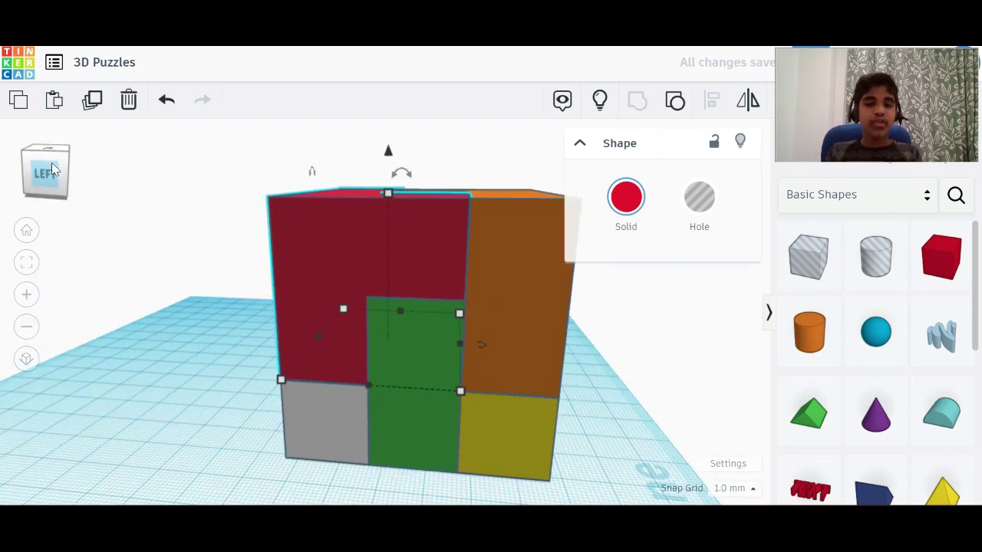
key("Left")
key("Left")
key("Left")
key("Left")
key("Left")
key("Left")
key("Left")
key("Left")
key("Left")
key("Left")
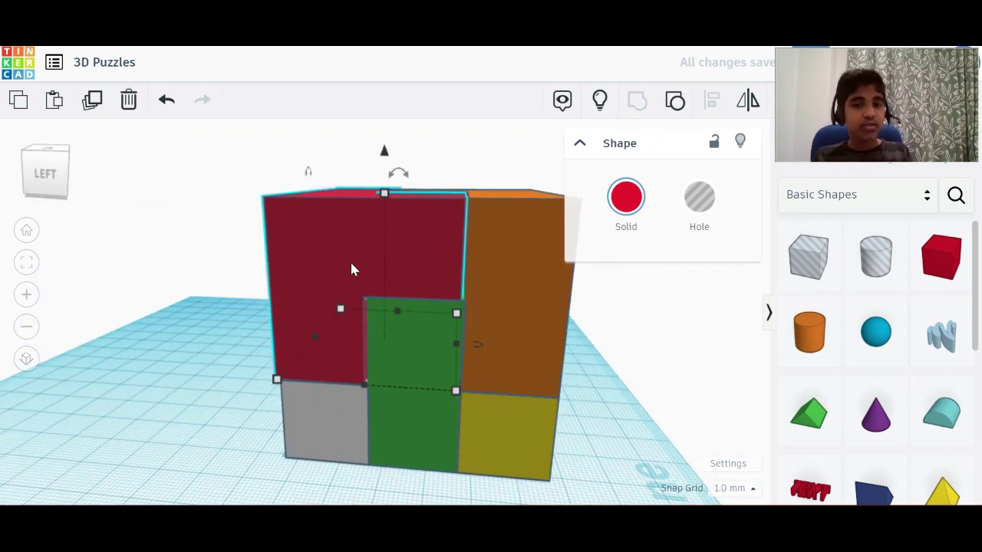
key("Left")
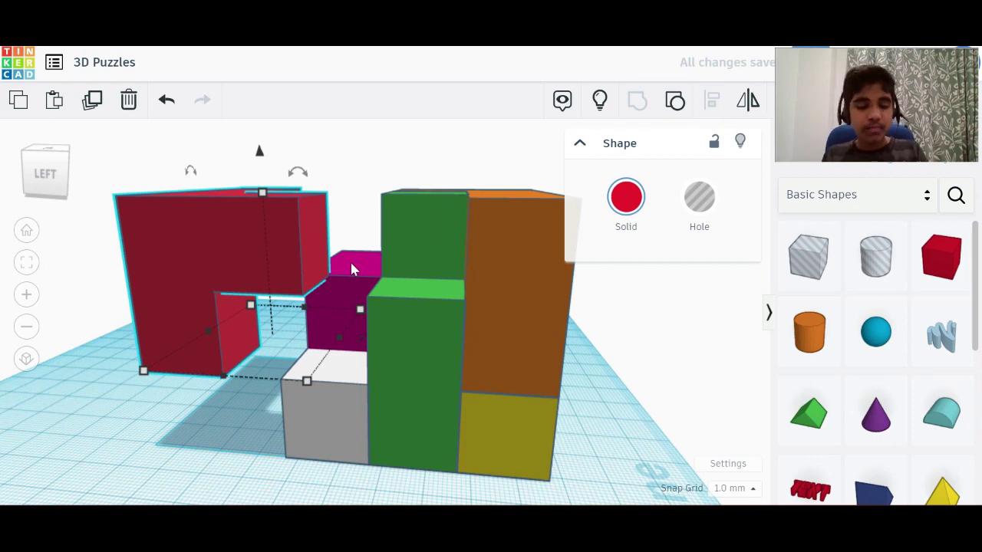
Step: Lower the grouped red corner piece to the workplane, slide it back to the cube and raise it 20 mm into place
key("Down")
left_click(42, 188)
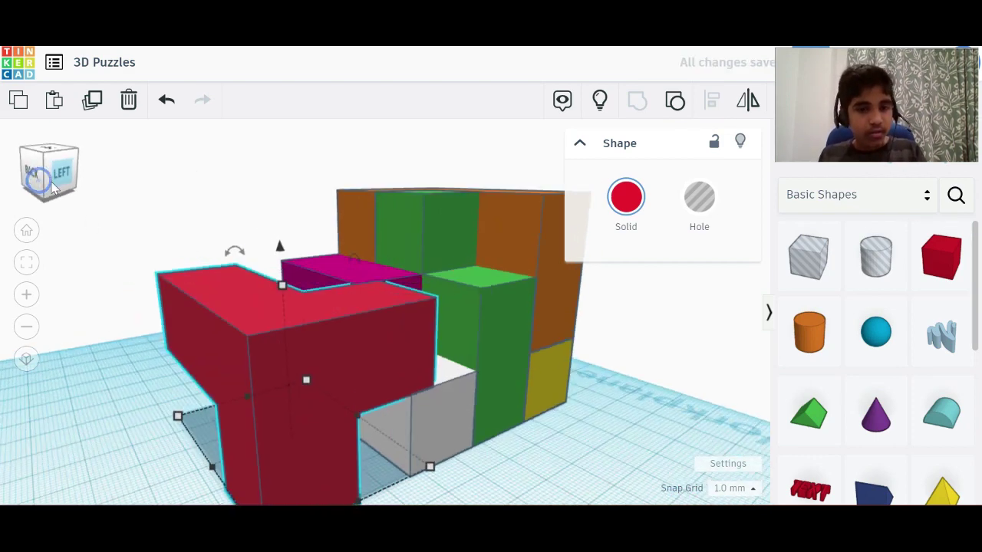
key("Left")
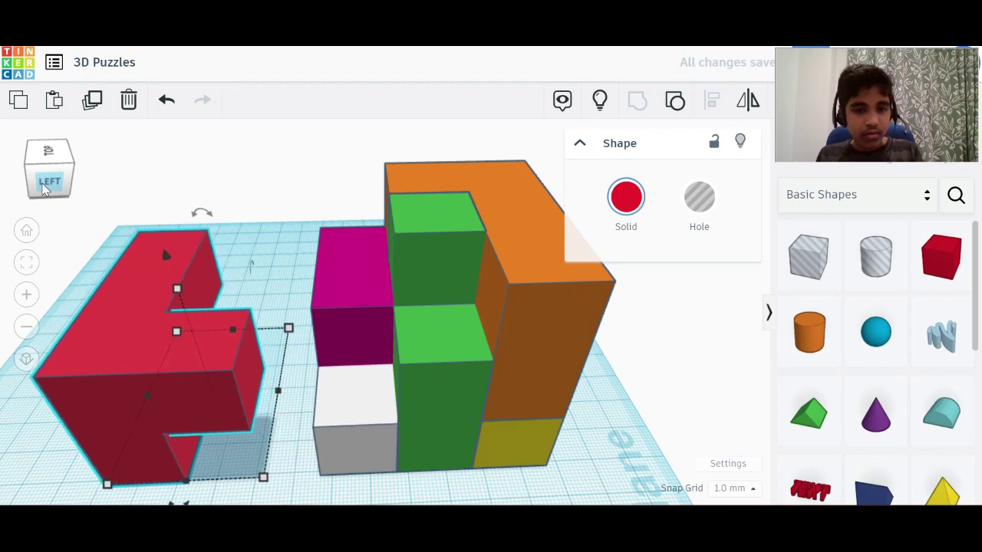
key("Right")
key("Right")
key("Right")
key("Right")
key("Right")
key("Right")
key("Right")
key("Right")
key("Right")
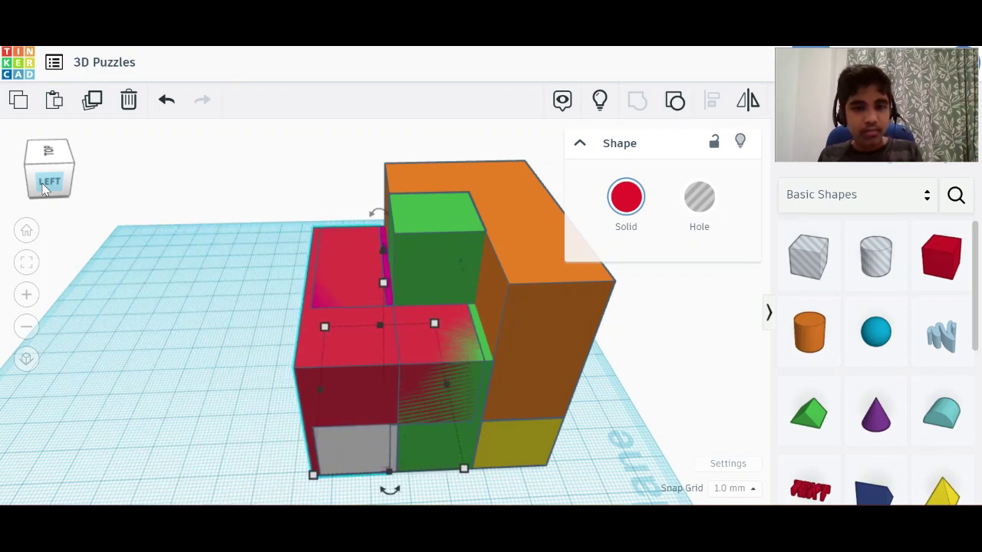
left_click_drag(392, 250, 399, 171)
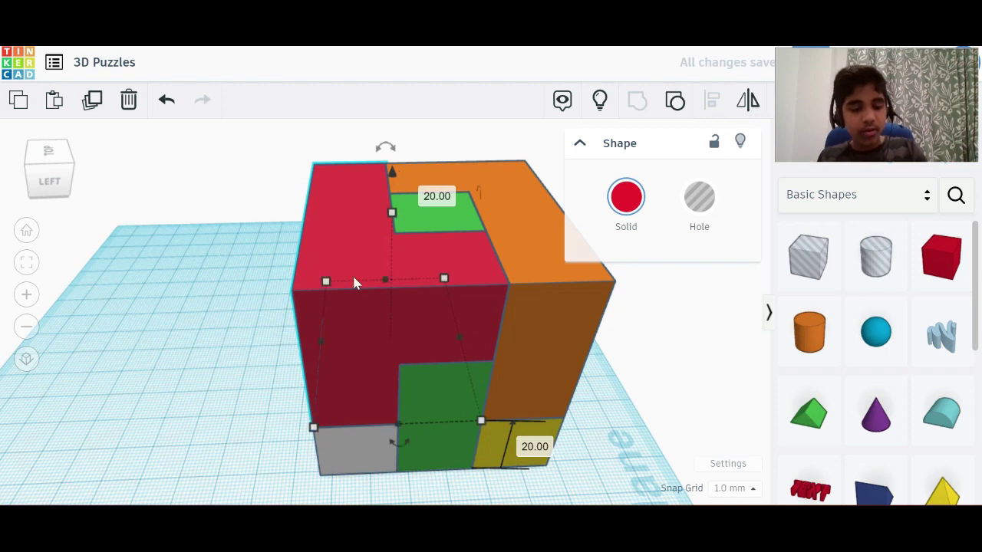
Step: Duplicate the grouped red corner piece, slide the copy straight out of the cube and set it on the workplane
key("Left")
key("Left")
key("Left")
key("Left")
key("Left")
key("Left")
key("Left")
key("Left")
key("Left")
key("Left")
key("Left")
key("Left")
key("Left")
key("Left")
key("Left")
key("Left")
key("Left")
key("Left")
key("Left")
key("Left")
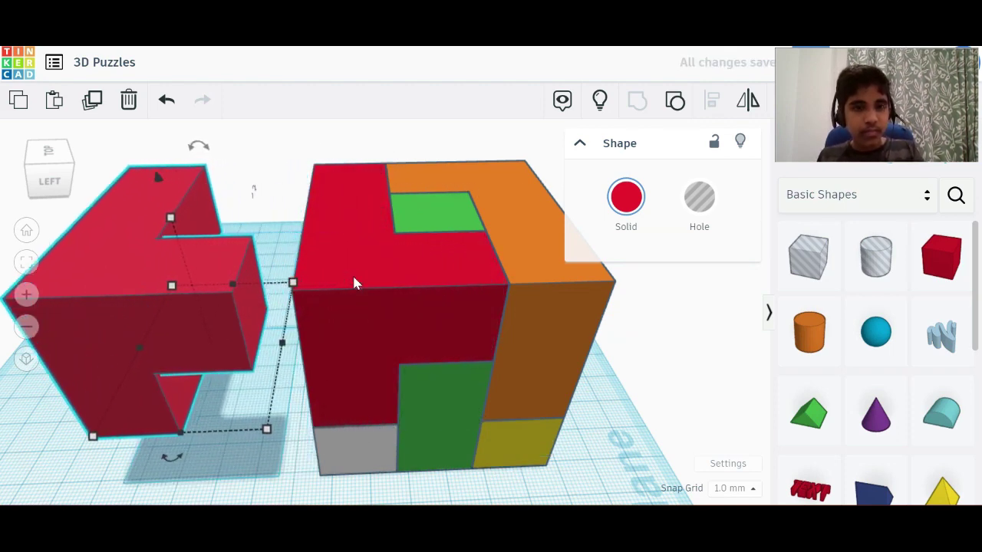
key("Left")
key("Left")
key("Left")
key("Left")
key("Left")
key("Left")
key("Left")
key("Left")
key("f")
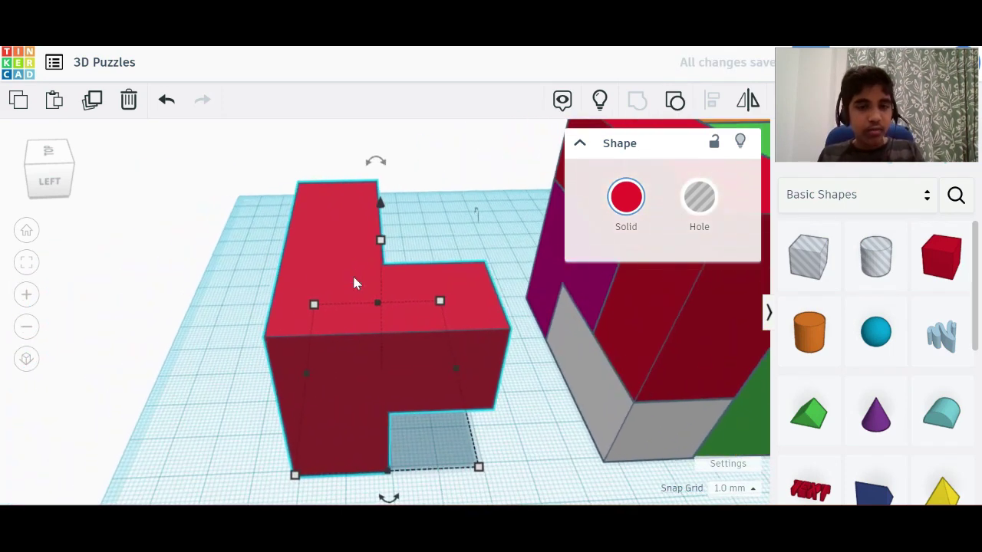
Step: Flip the red copy upside down so its broad flat side rests on the workplane and its leg points up
left_click(40, 176)
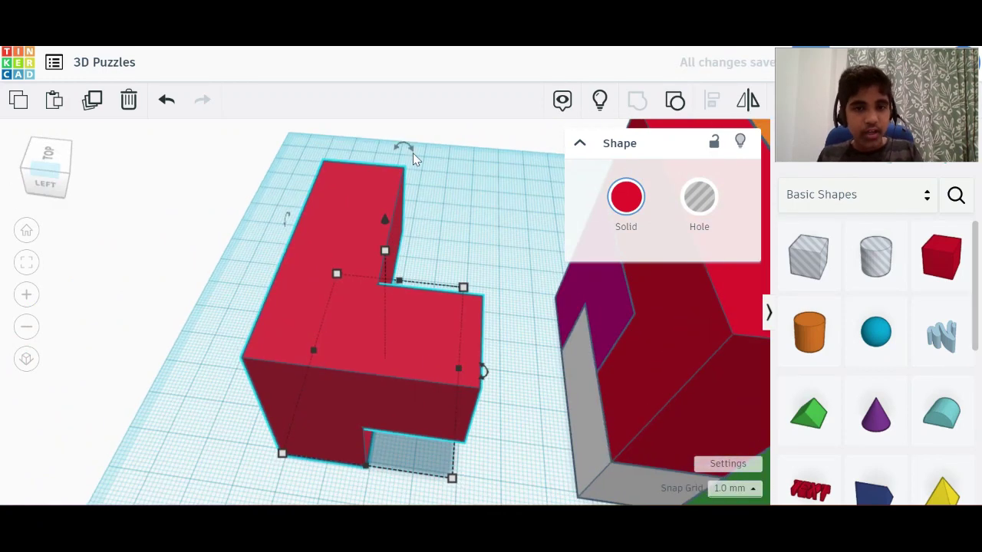
mouse_move(413, 150)
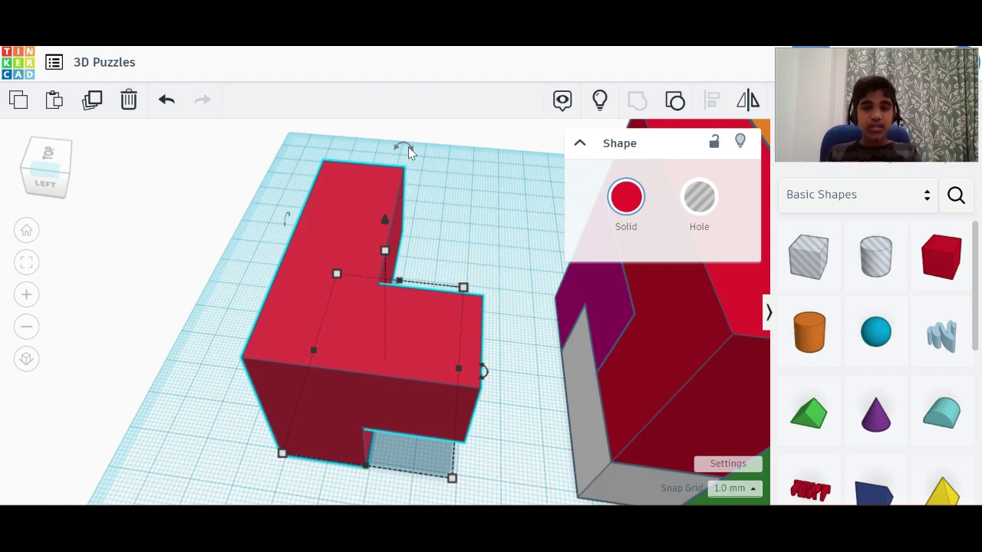
left_click_drag(408, 149, 344, 227)
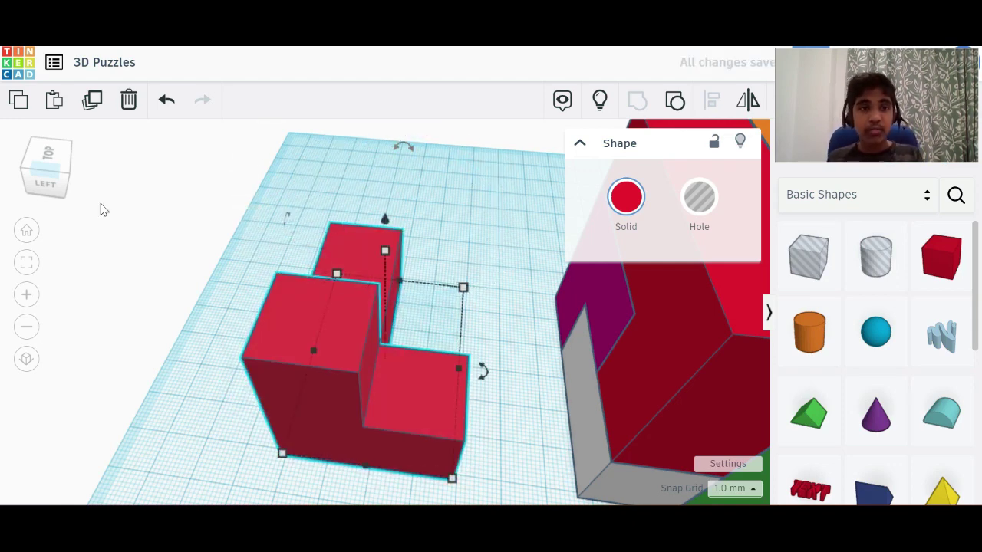
Step: Turn the red copy leg-down to inspect its overhangs, and flip it back onto its broad flat side
left_click(63, 162)
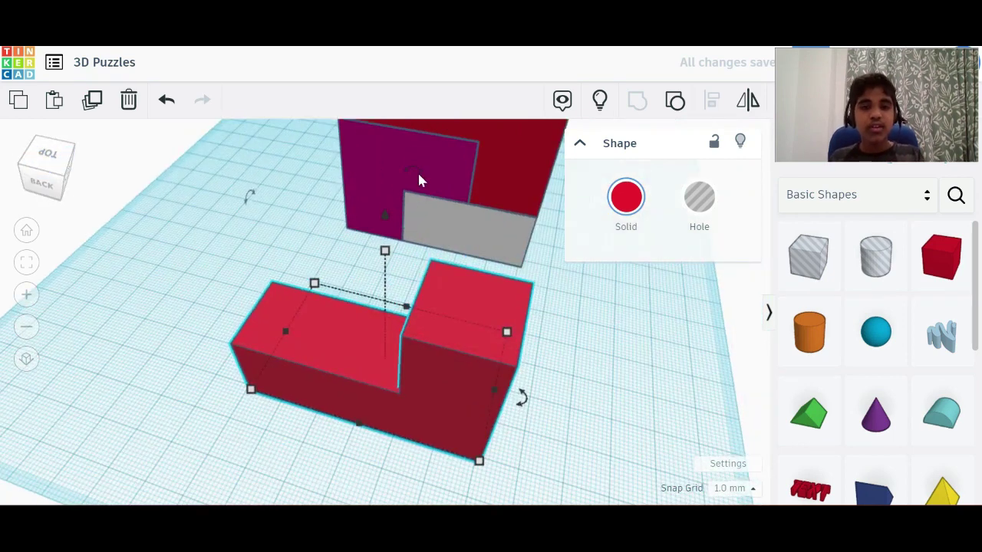
left_click_drag(419, 179, 297, 226)
scroll(297, 226, "up", 2)
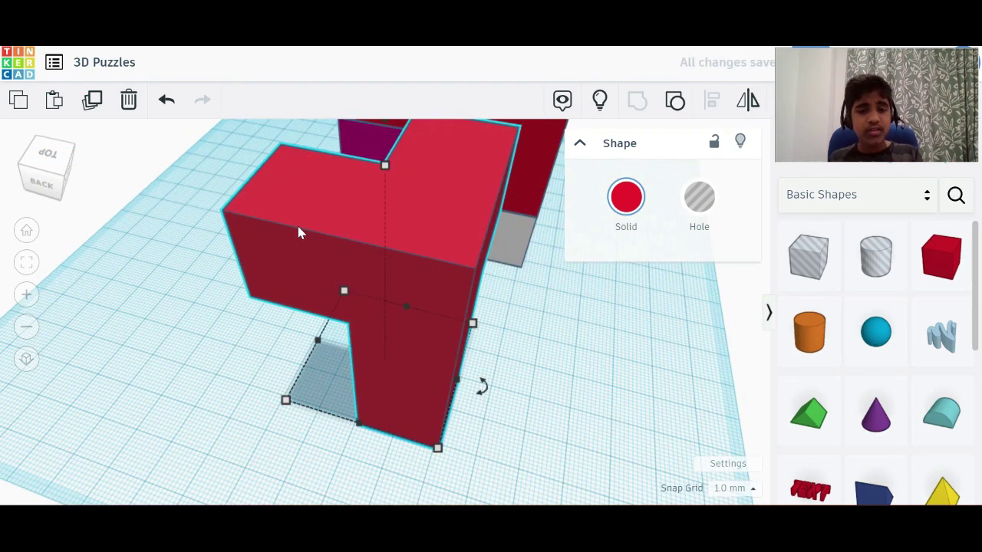
left_click(27, 165)
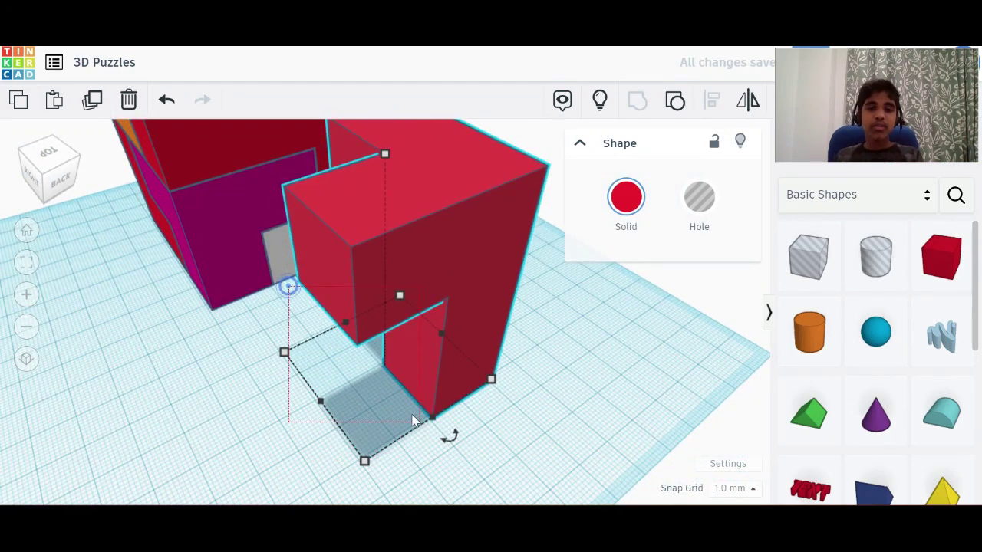
left_click(52, 173)
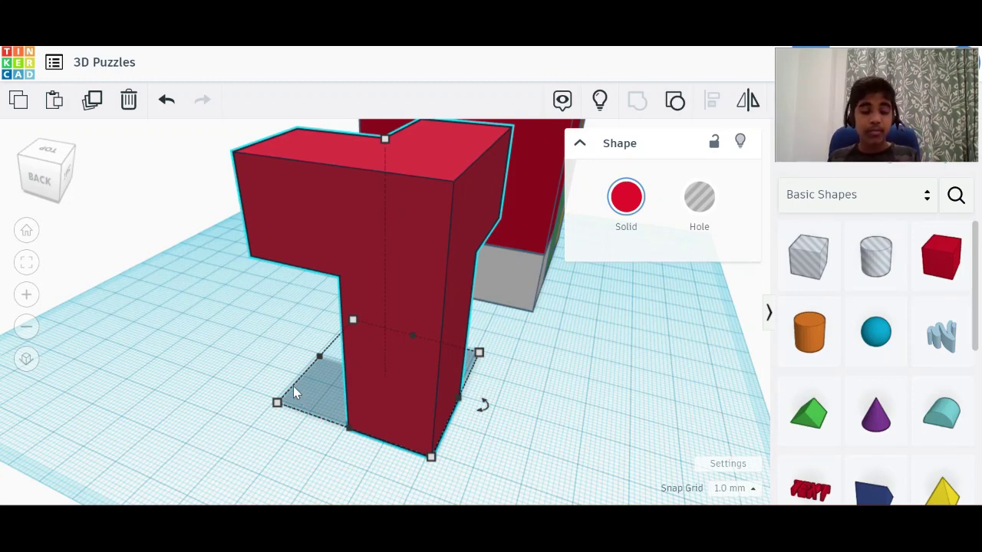
scroll(364, 203, "down", 3)
left_click_drag(379, 151, 413, 233)
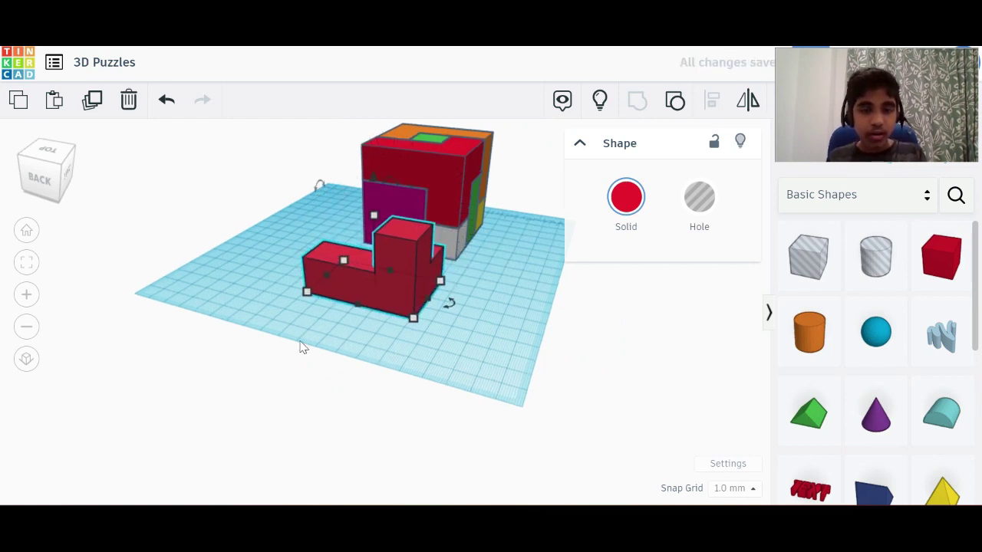
Step: Move the flipped red copy to the back right corner of the workplane, well away from the cube
scroll(301, 347, "up", 5)
scroll(379, 239, "down", 5)
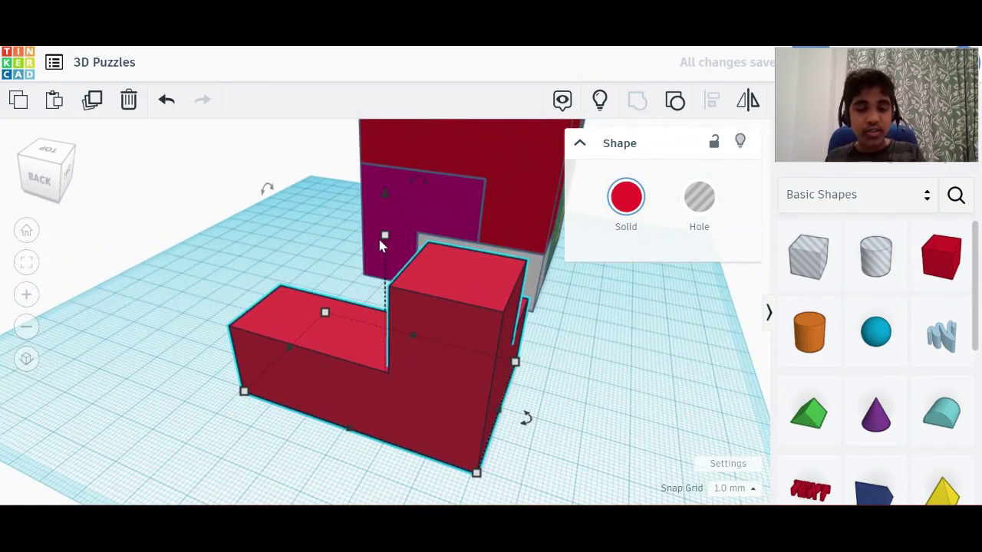
left_click(35, 169)
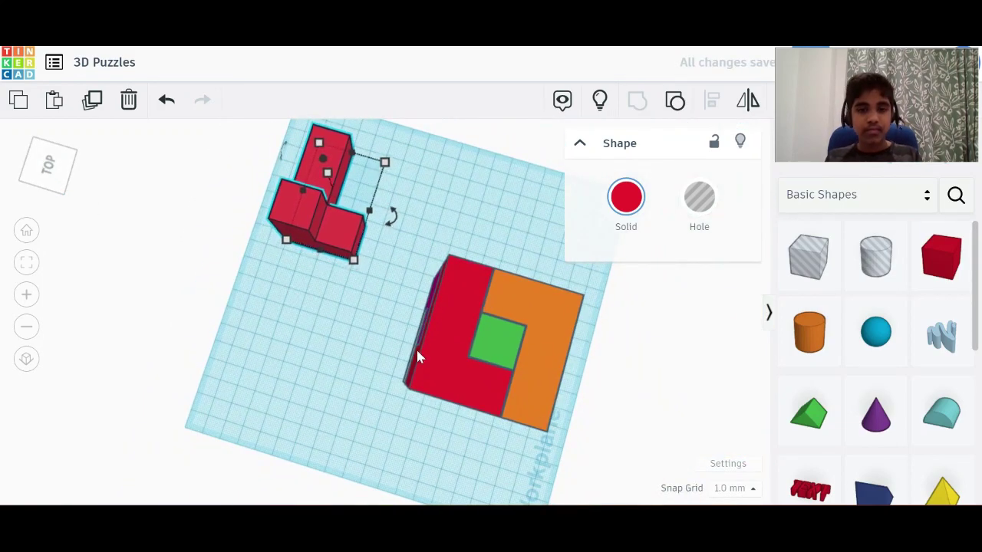
Step: Duplicate the white box at the cube's lower corner and slide the copy out beside the separate red piece
left_click(427, 374)
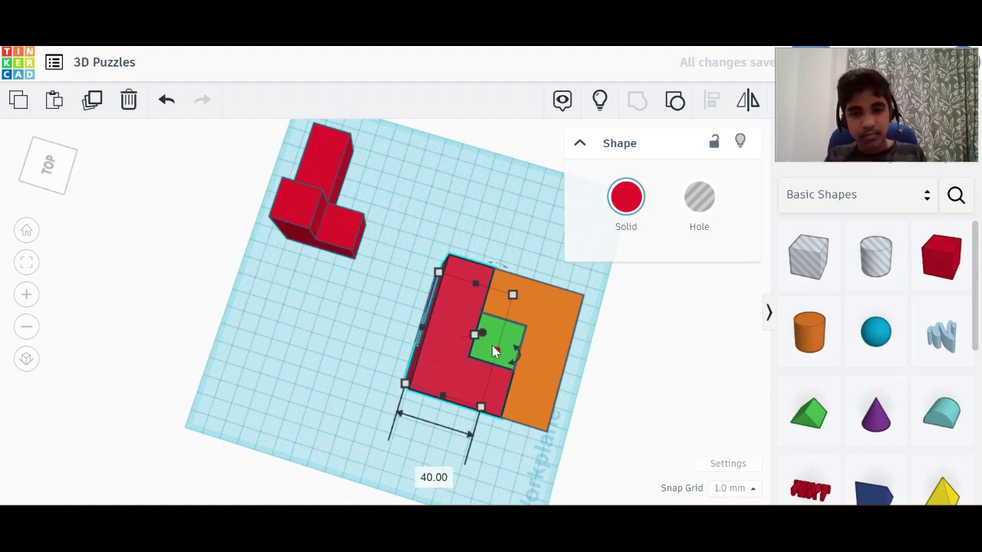
left_click(36, 176)
mouse_move(36, 176)
left_mouse_down()
mouse_move(41, 185)
mouse_move(42, 170)
left_mouse_up()
left_click(450, 306)
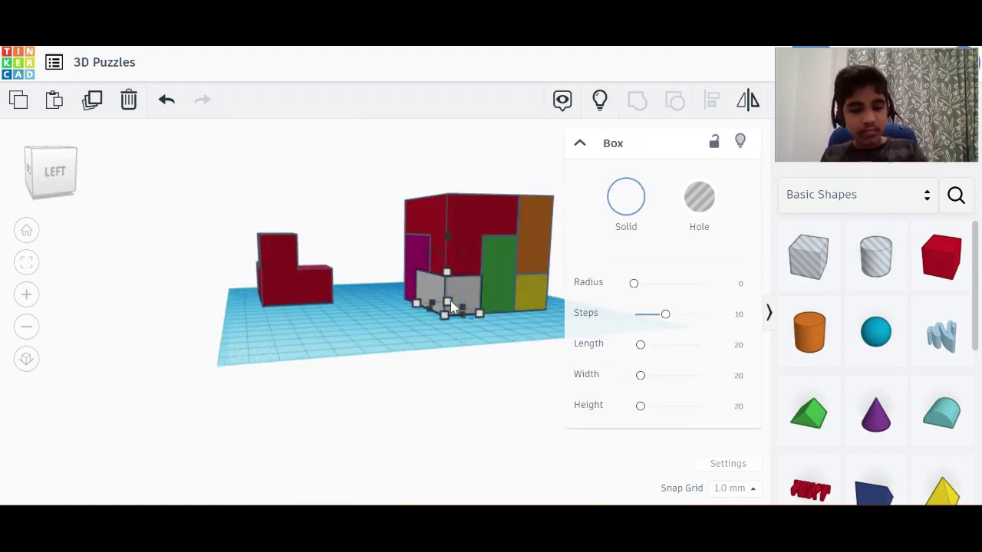
key("Left")
key("Left")
key("Left")
key("Left")
key("Left")
key("Left")
key("Left")
key("Left")
key("Left")
key("Left")
key("Left")
key("Left")
key("Left")
key("Left")
key("Left")
key("Left")
key("Left")
key("Left")
key("Left")
key("Left")
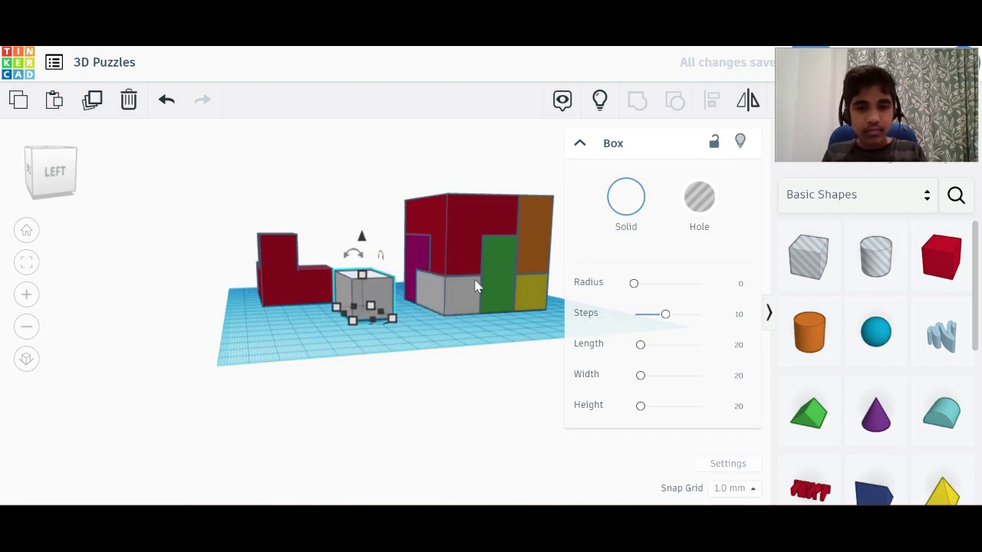
Step: Duplicate the grouped green piece and slide the copy out of the cube toward the separate white box
left_click(493, 285)
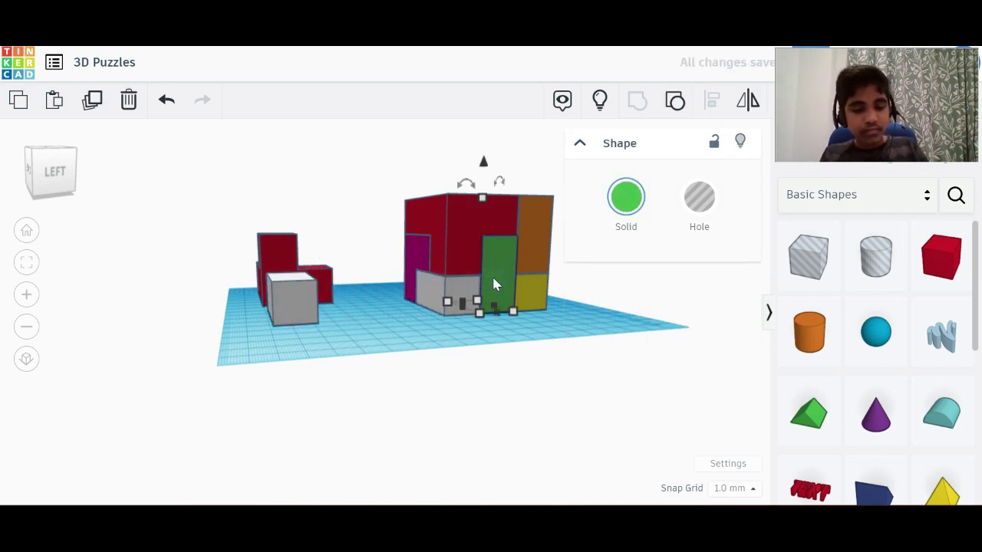
key("Left")
key("Left")
key("Left")
key("Left")
key("Left")
key("Left")
key("Left")
key("Left")
key("Left")
key("Left")
key("Left")
key("Left")
key("Left")
key("Left")
key("Left")
key("Left")
key("Left")
key("Left")
key("Left")
key("Left")
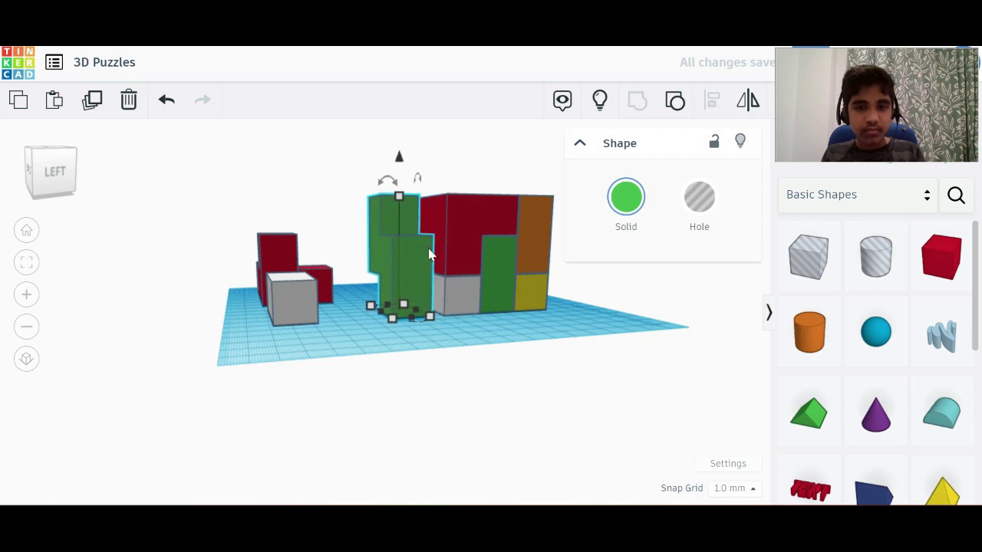
key("Left")
key("Left")
key("Left")
key("Left")
key("Left")
key("Left")
key("Left")
key("Left")
Step: Lay the green copy flat on the workplane and move it clear of the separate white box, toward the left edge
left_click_drag(344, 179, 390, 254)
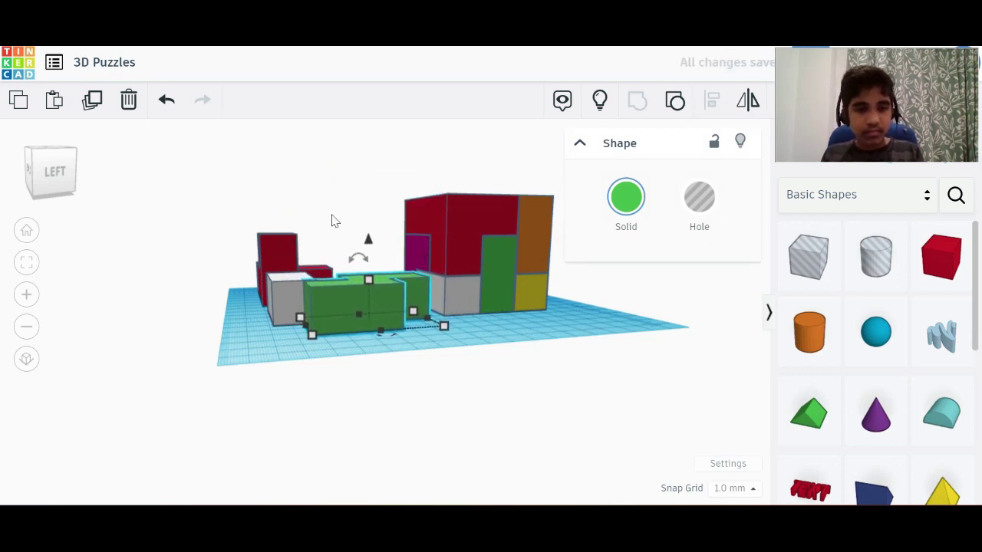
left_click_drag(48, 169, 45, 169)
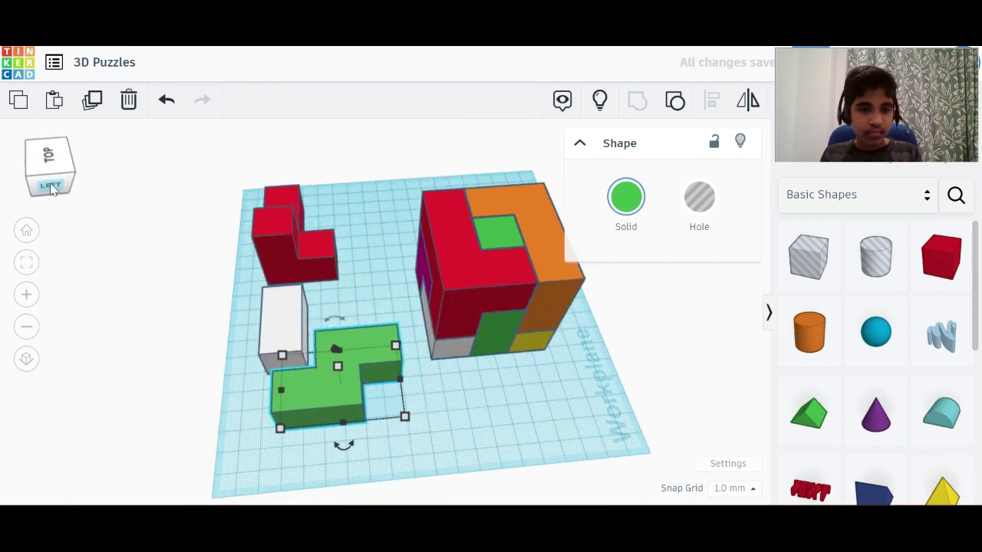
key("Down")
key("Down")
key("Down")
key("Down")
key("Down")
key("Down")
key("Down")
key("Down")
key("Down")
key("Down")
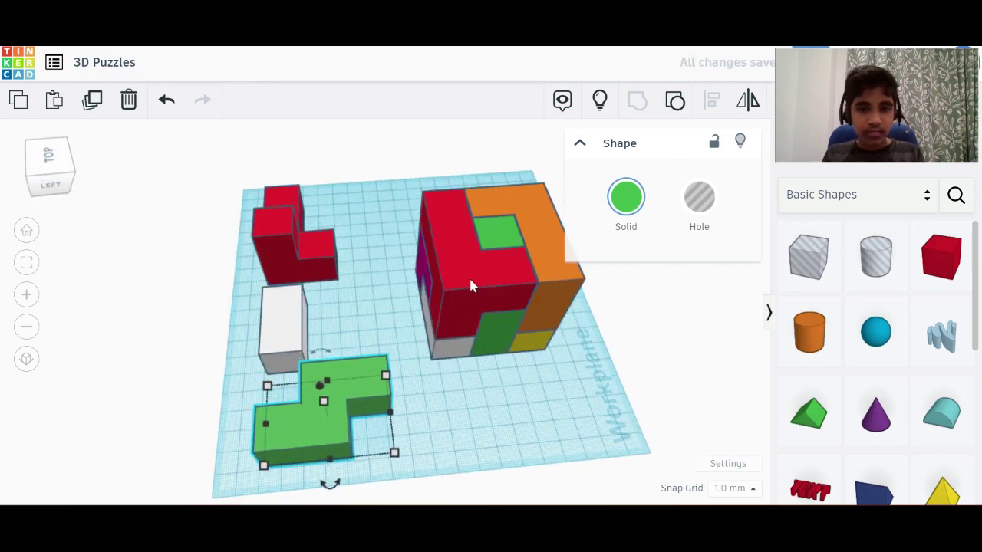
key("Down")
key("Down")
Step: Duplicate the grouped orange piece, slide the copy out past the cube's right side and lower it onto the workplane
left_click(50, 168)
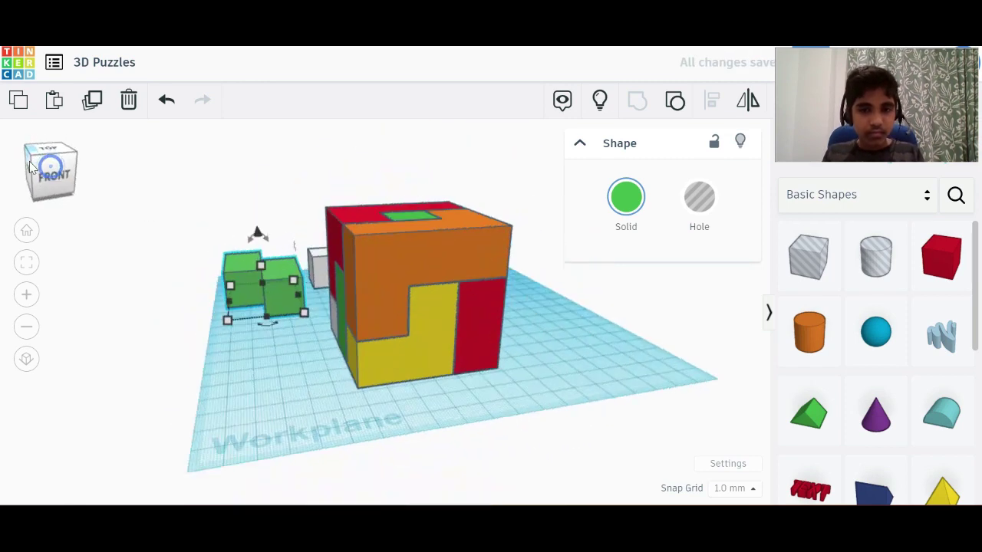
mouse_move(29, 163)
left_mouse_down()
mouse_move(31, 197)
mouse_move(39, 172)
left_mouse_up()
left_click(322, 338)
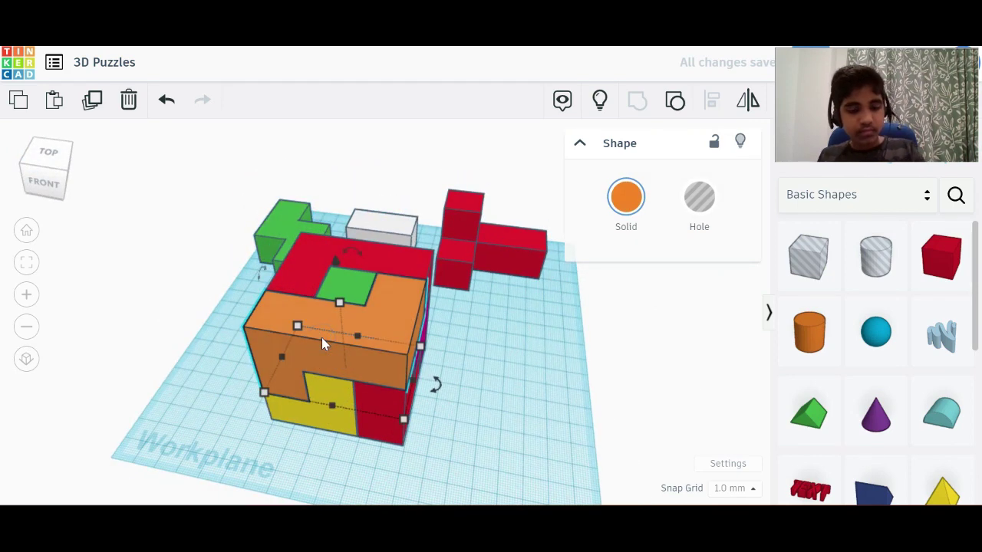
key("Right")
key("Right")
key("Right")
key("Right")
key("Right")
key("Right")
key("Right")
key("Right")
key("Right")
key("Right")
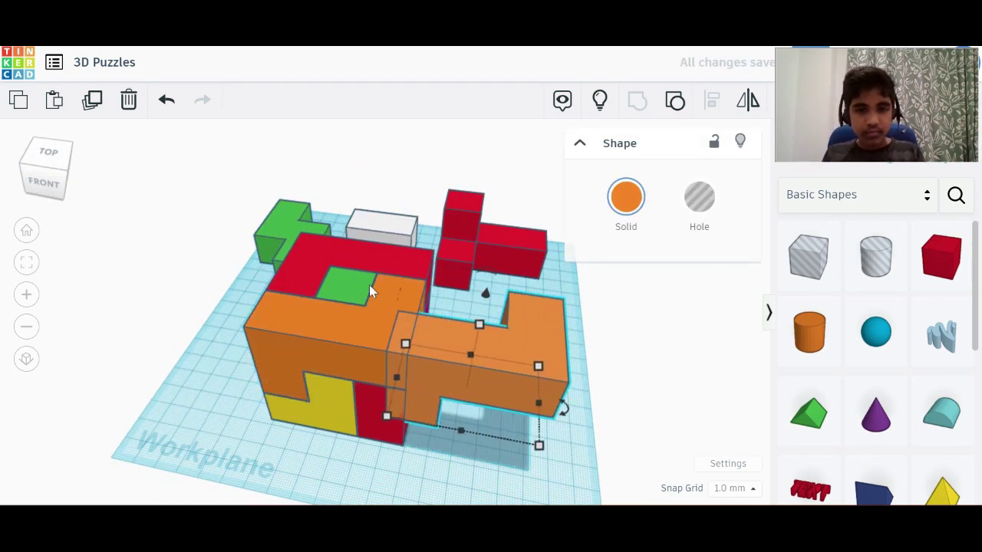
key("Down")
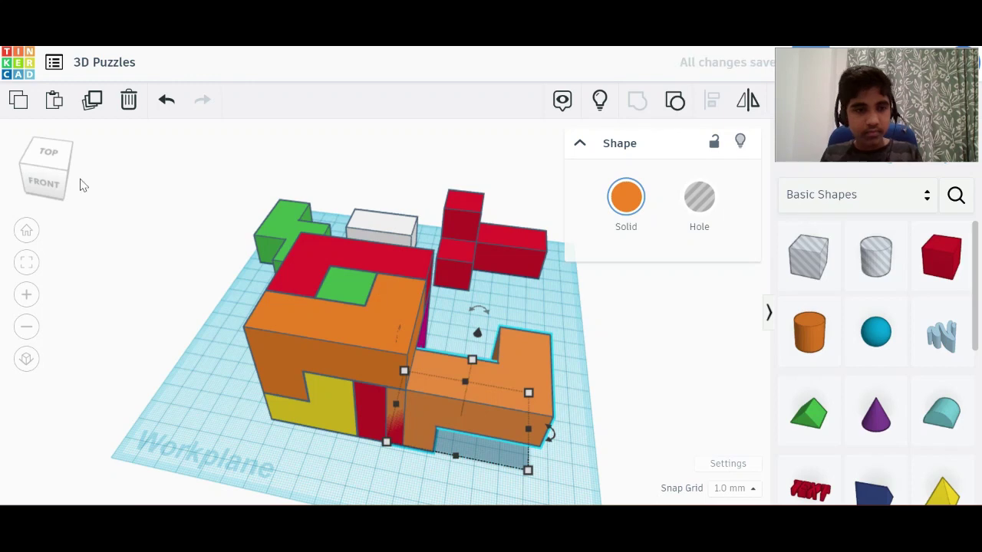
Step: Flip the orange copy over by 180° and slide it toward the back, alongside the separate red piece
mouse_move(47, 162)
left_mouse_down()
mouse_move(25, 150)
mouse_move(31, 158)
left_mouse_up()
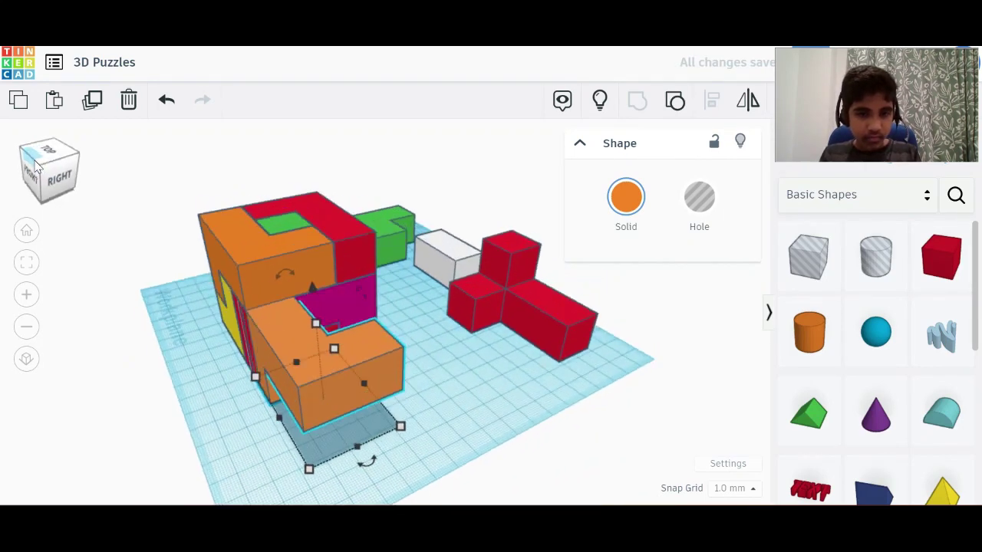
left_click_drag(285, 276, 290, 367)
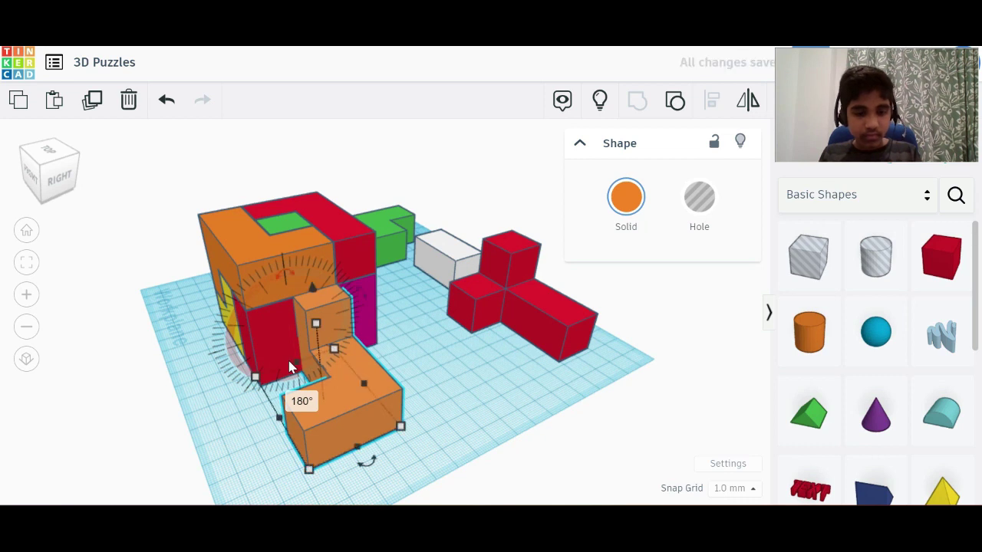
key("Right")
key("Right")
key("Right")
key("Right")
key("Right")
key("Right")
key("Right")
key("Right")
key("Right")
key("Right")
key("Right")
key("Right")
key("Right")
key("Right")
key("Right")
key("Right")
key("Right")
key("Right")
key("Right")
key("Right")
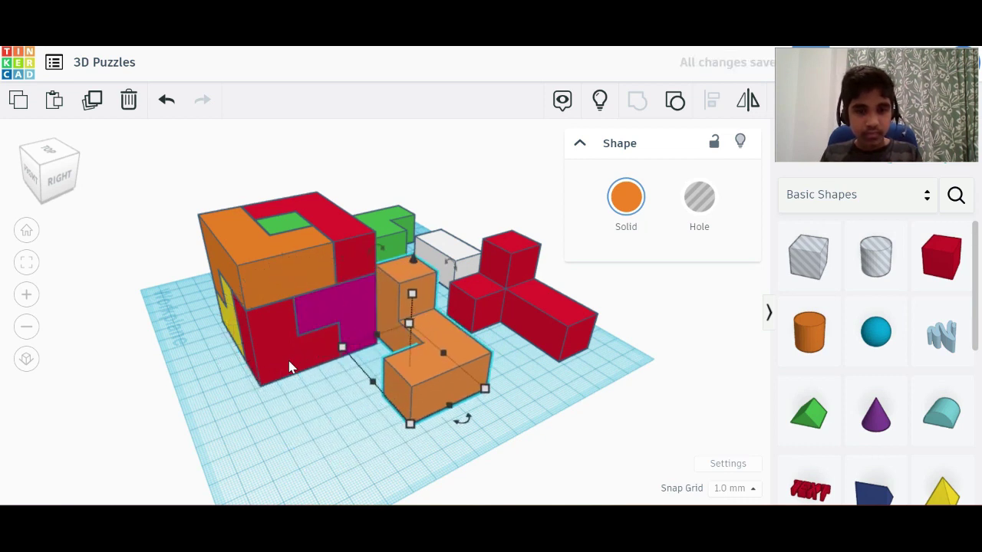
Step: Slide the orange copy away from the assembled cube, clear of the separate red piece
key("Down")
key("Down")
key("Down")
key("Down")
key("Down")
key("Down")
key("Down")
key("Down")
key("Down")
key("Down")
key("Down")
key("Down")
key("Down")
key("Down")
key("Down")
key("Down")
key("Right")
key("Right")
key("Right")
key("Right")
key("Right")
key("Right")
key("Right")
key("Right")
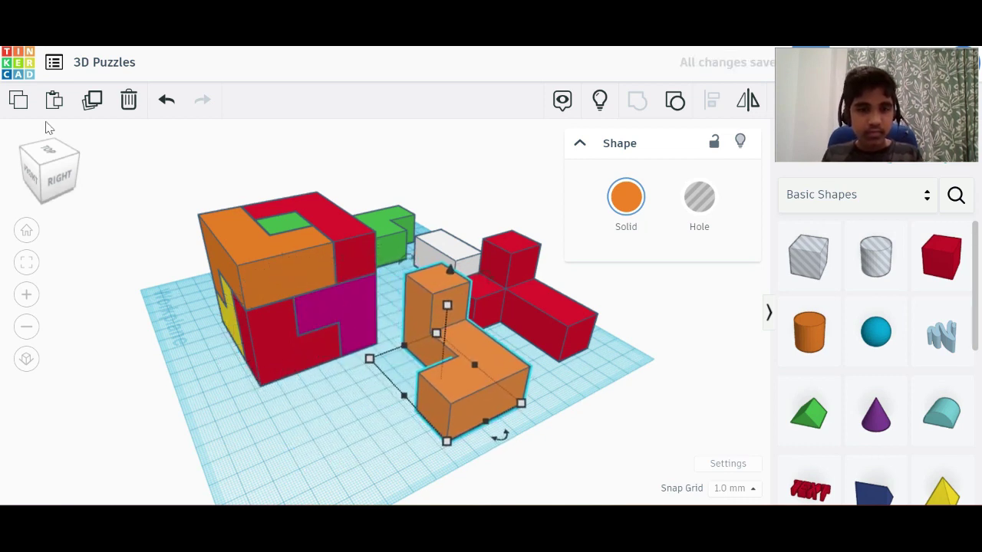
left_click_drag(49, 179, 43, 159)
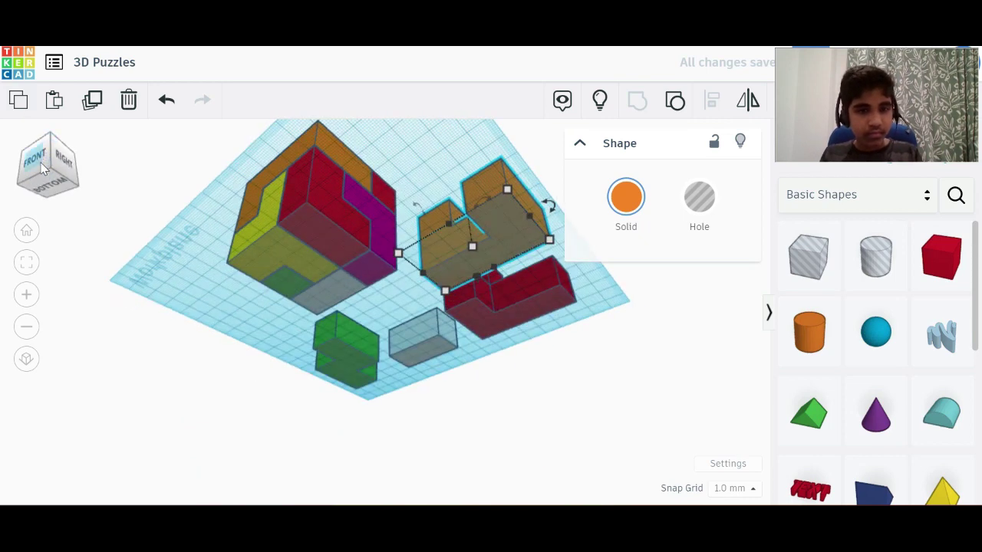
left_click(41, 163)
Step: Recolour the red piece in the lower part of the assembled cube to the bright light-blue preset
left_click(244, 349)
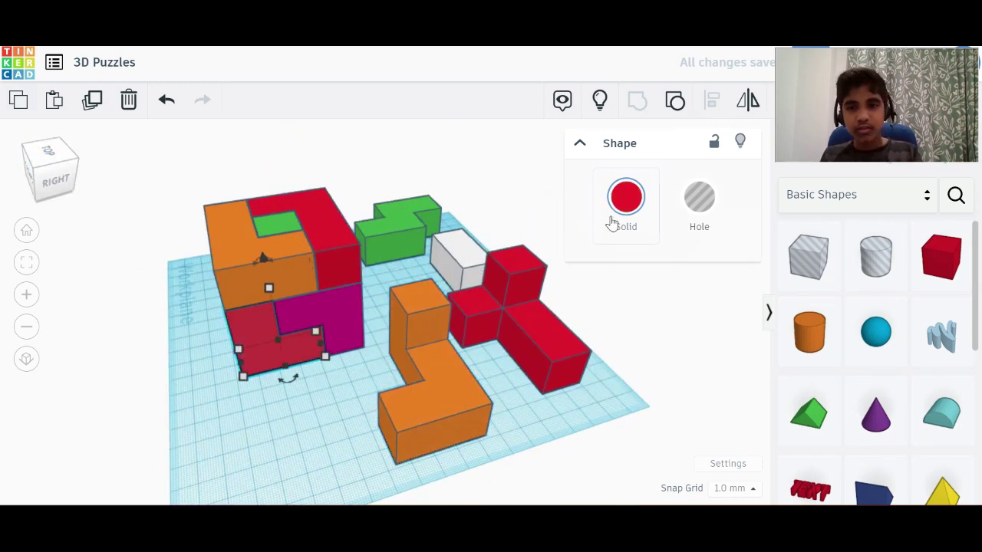
left_click(612, 222)
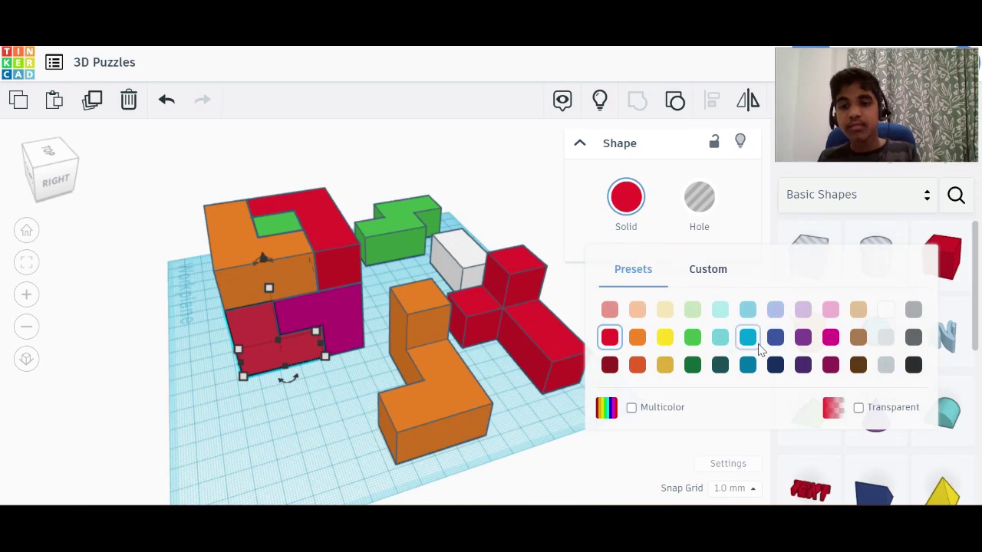
left_click(752, 339)
Step: Duplicate the blue piece and slide the copy straight out of the assembled cube
key("Down")
key("Down")
key("Down")
key("Down")
key("Down")
key("Down")
key("Down")
key("Down")
key("Down")
key("Down")
key("Down")
key("Down")
key("Down")
key("Down")
key("Down")
key("Down")
key("Down")
key("Down")
key("Down")
key("Down")
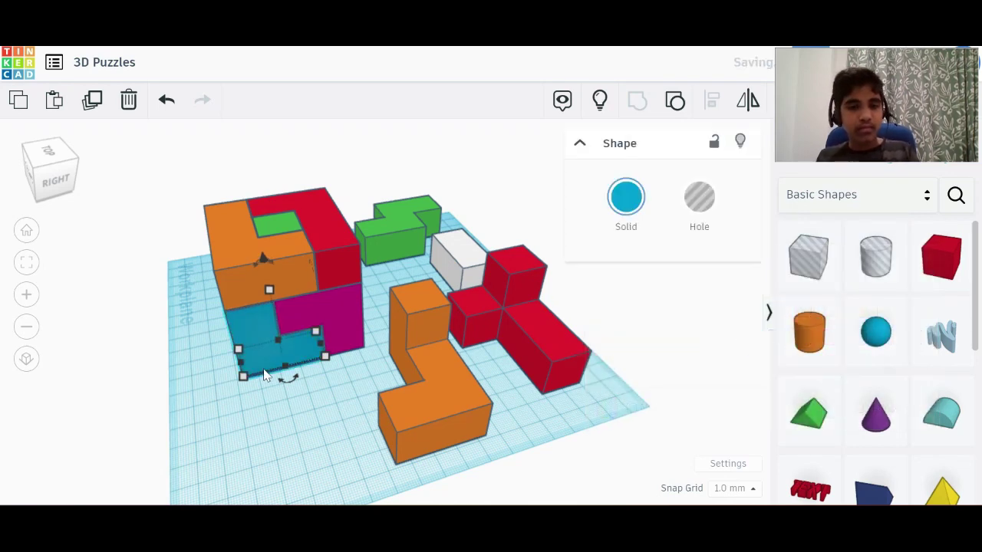
Step: Rotate the blue copy by 90° so that it lies flat
left_click(336, 321)
left_click_drag(334, 327, 341, 378)
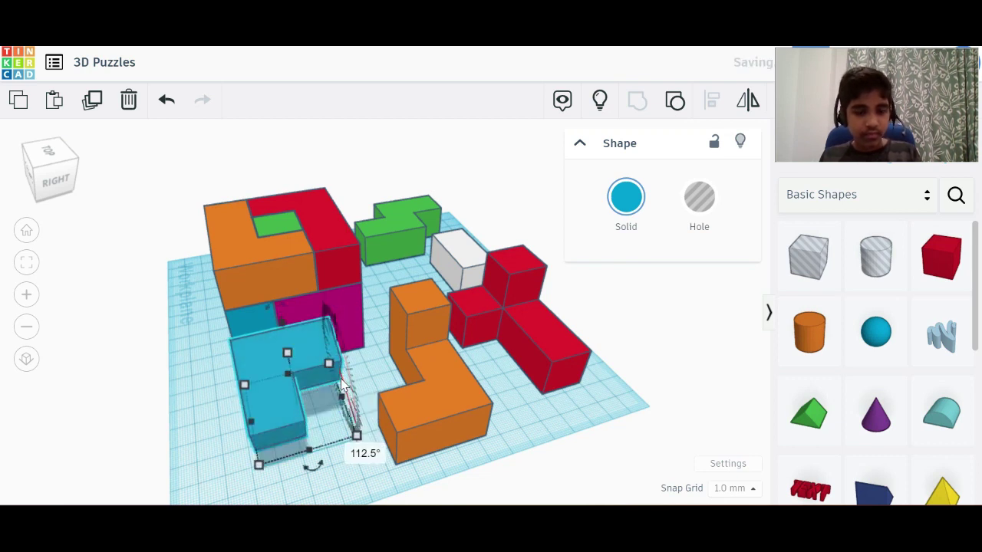
left_click(350, 454)
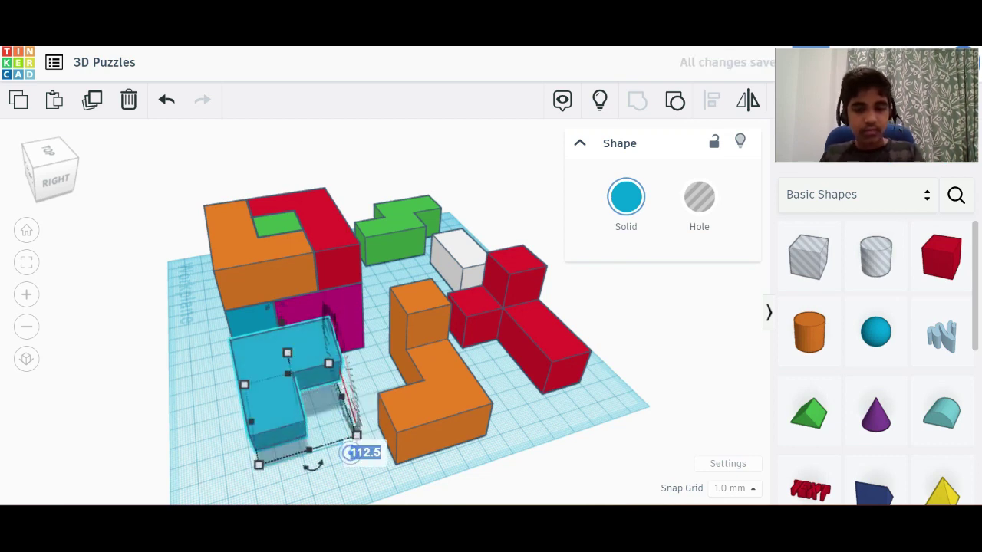
type("90")
key("Return")
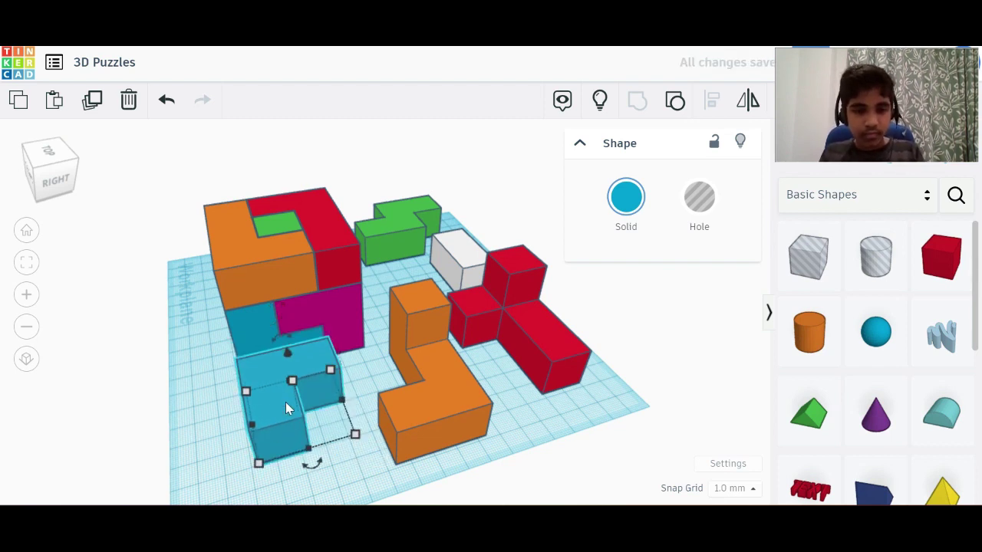
Step: Slide the flat blue copy further out, leaving a small gap to the assembled cube, and deselect it
key("Down")
key("Down")
key("Down")
key("Down")
key("Down")
key("Down")
key("Down")
key("Down")
key("Down")
key("Down")
key("Down")
key("Down")
key("Down")
key("Down")
key("Down")
key("Down")
key("Down")
key("Down")
key("Down")
key("Down")
key("Up")
key("Up")
key("Up")
key("Up")
key("Up")
key("Up")
key("Up")
key("Up")
key("Up")
key("Up")
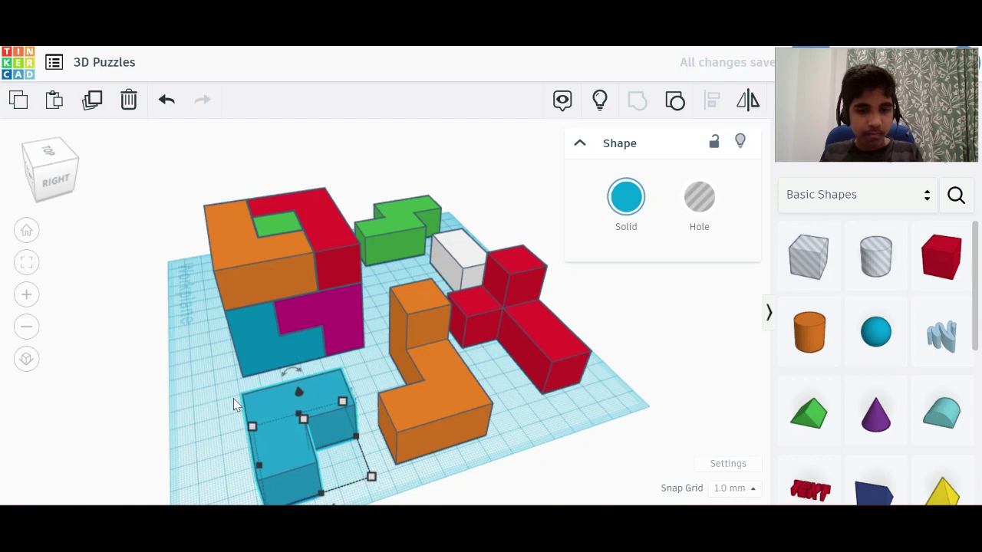
left_click(201, 379)
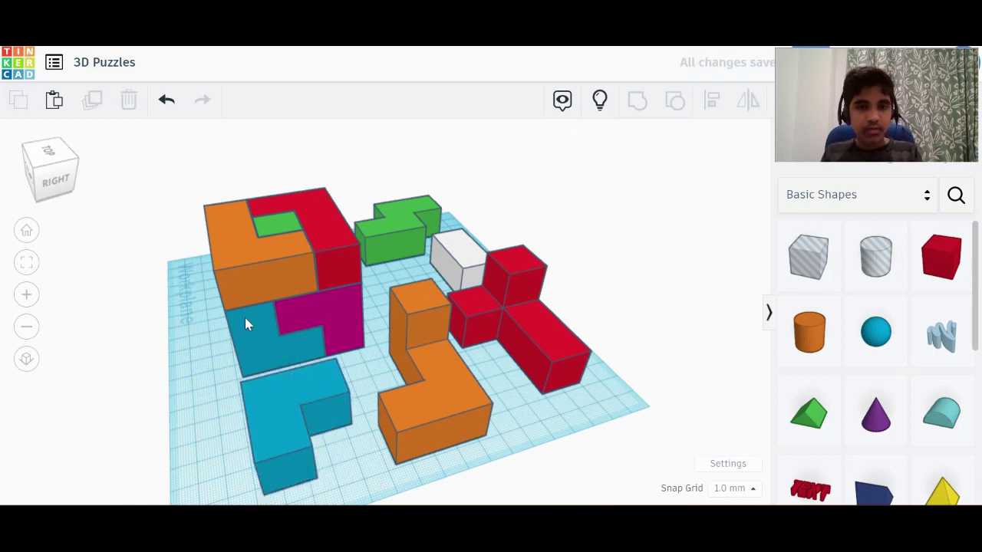
Step: Show all hidden shapes and slide the large 60 mm red box over the assembled puzzle cube until the two coincide
left_click(600, 100)
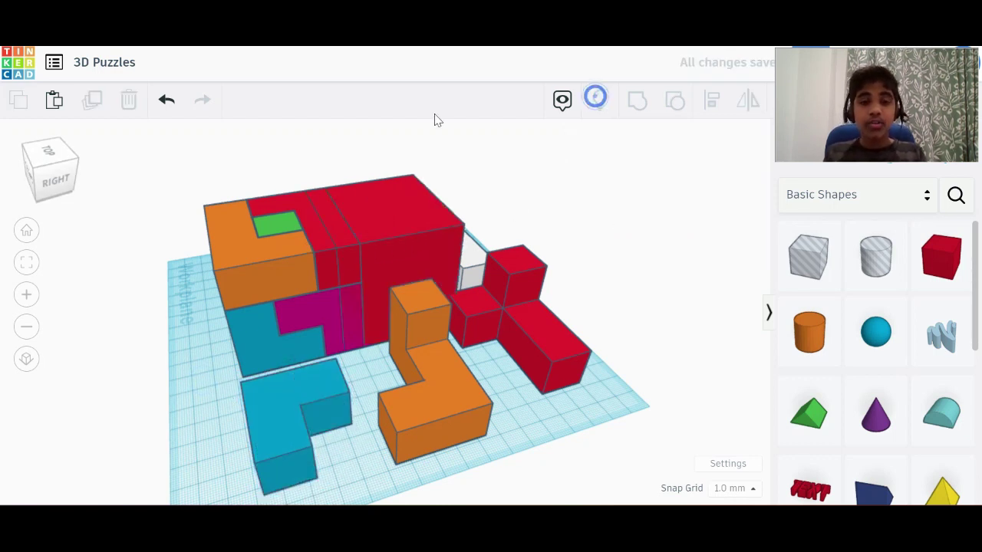
left_click(387, 246)
scroll(387, 245, "up", 4)
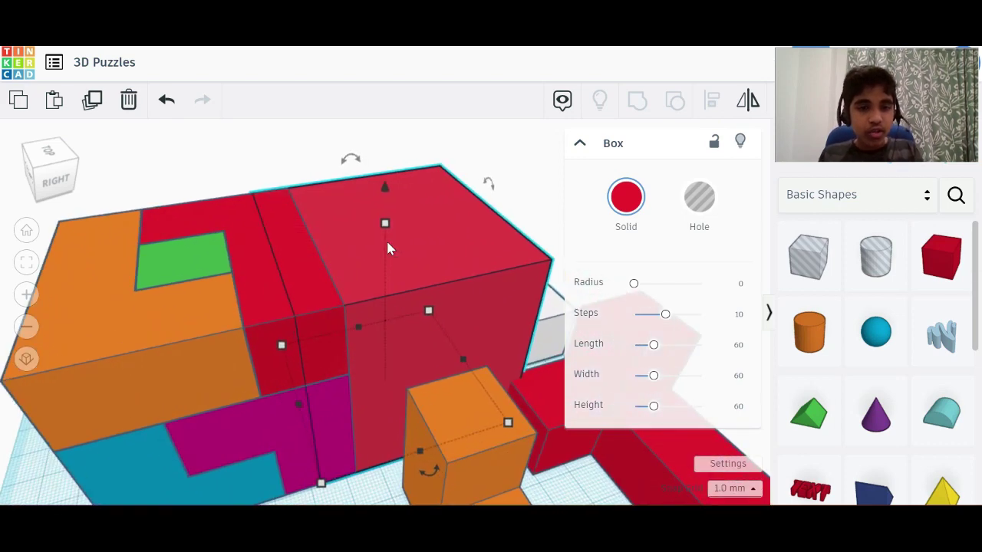
key("Right")
key("Right")
key("Right")
key("Right")
key("Right")
key("Right")
key("Right")
key("Right")
key("Right")
key("Left")
key("Left")
key("Left")
key("Left")
key("Left")
key("Left")
key("Left")
key("Left")
key("Left")
key("Left")
key("Left")
key("Left")
key("Left")
key("Left")
key("Left")
key("Left")
key("Left")
key("Left")
key("Left")
key("Left")
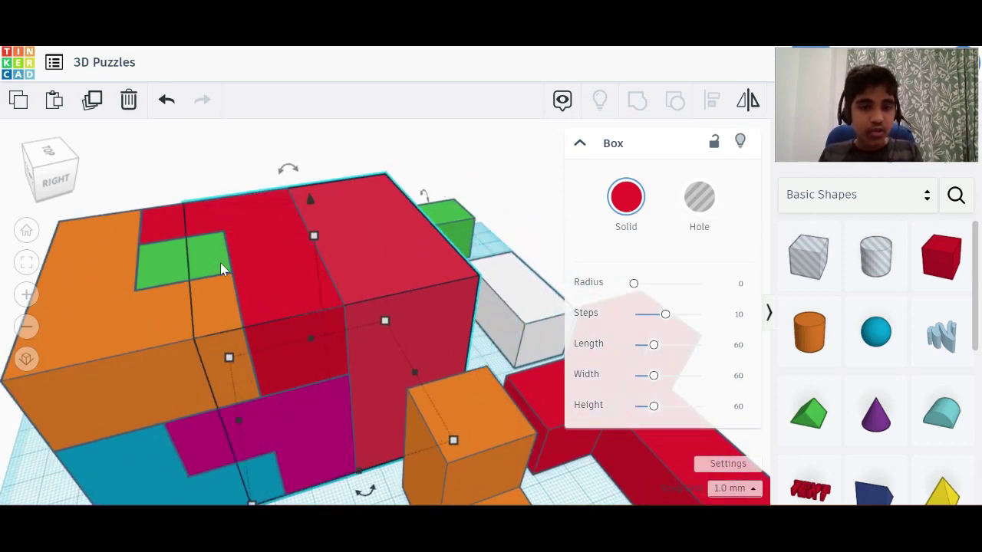
key("Left")
key("Left")
key("Left")
key("Left")
key("Left")
key("Left")
key("Left")
key("Left")
key("Left")
key("Left")
key("Left")
key("Left")
key("Left")
key("Left")
key("Left")
key("Left")
key("Left")
key("Left")
key("Left")
key("Left")
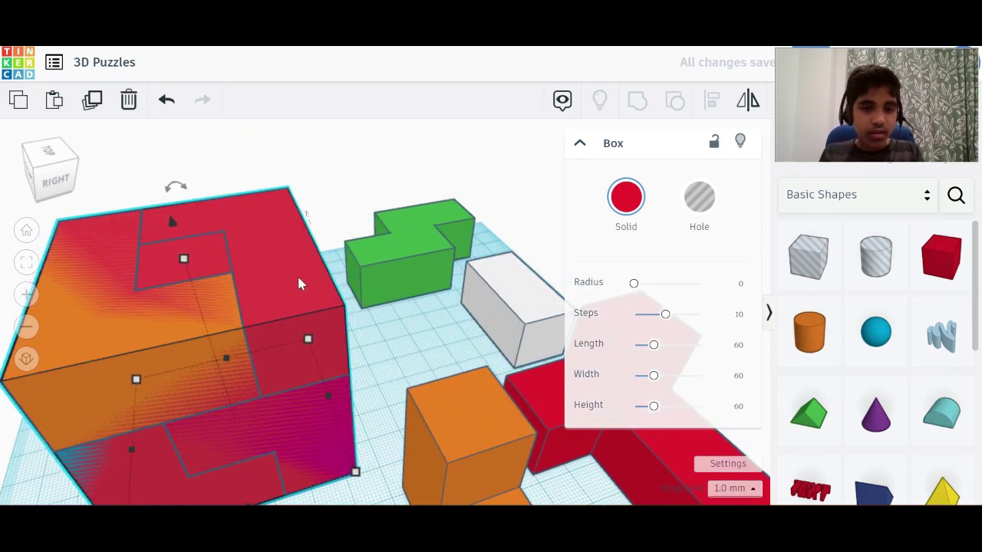
scroll(257, 295, "down", 4)
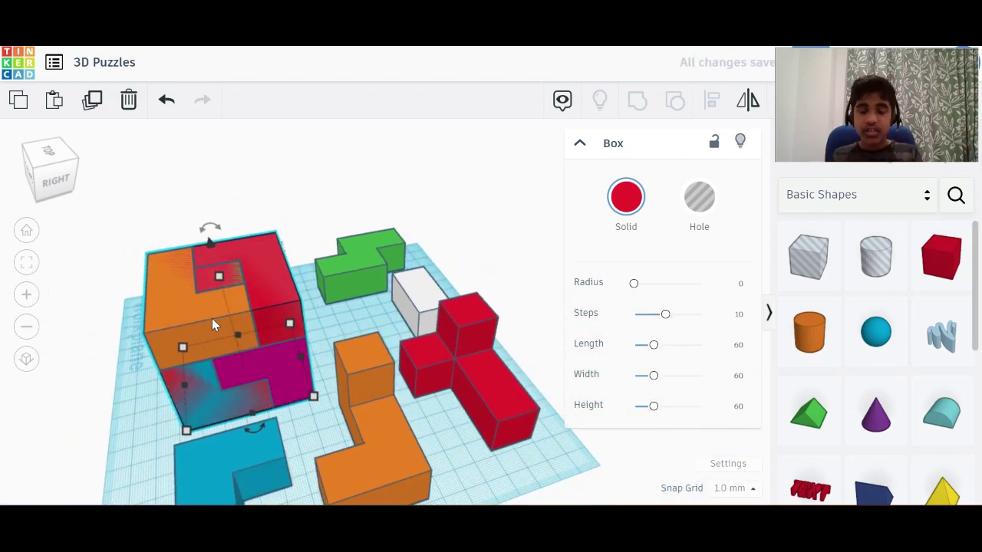
Step: Duplicate the yellow piece at the cube's front and slide the copy forward out of the cube
left_click(193, 297)
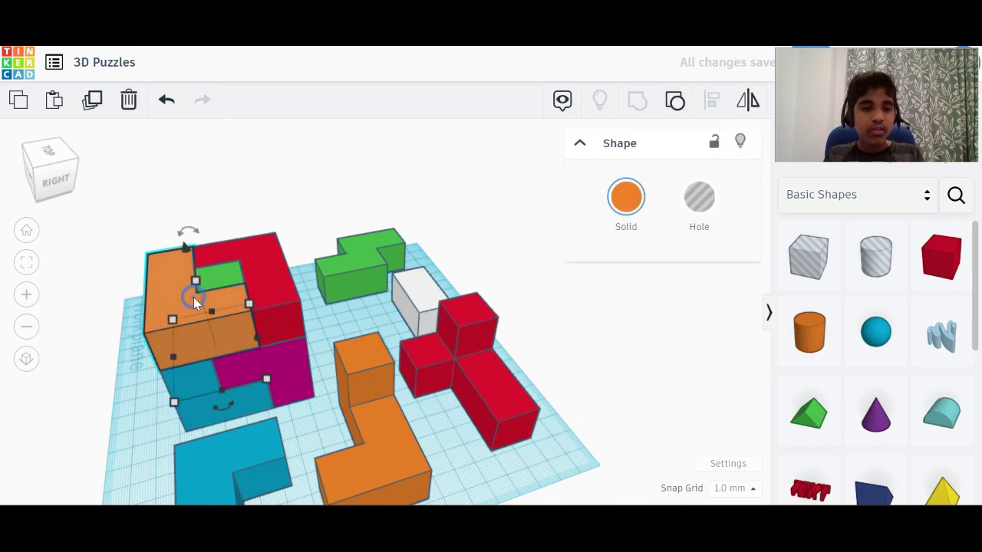
left_click_drag(54, 153, 72, 157)
scroll(255, 372, "down", 4)
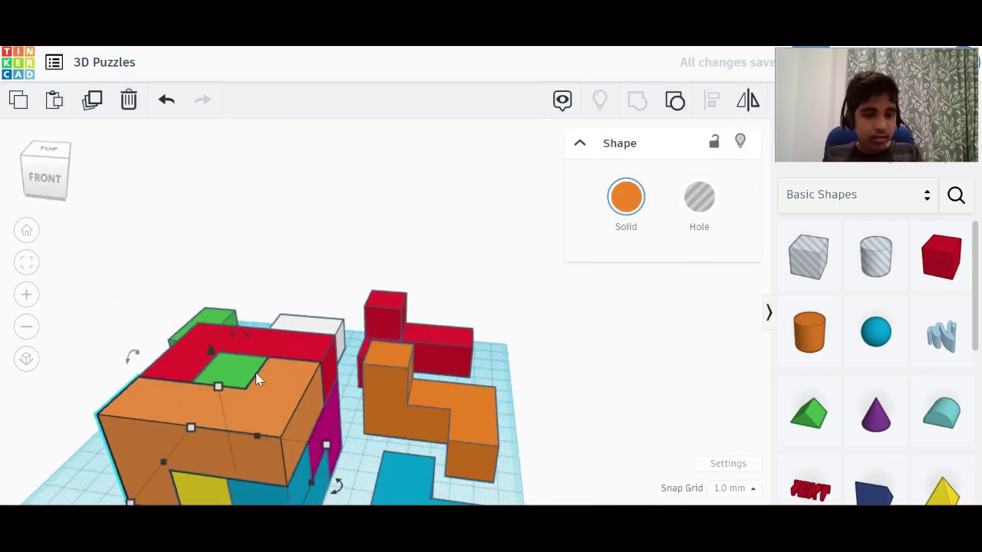
left_click(228, 463)
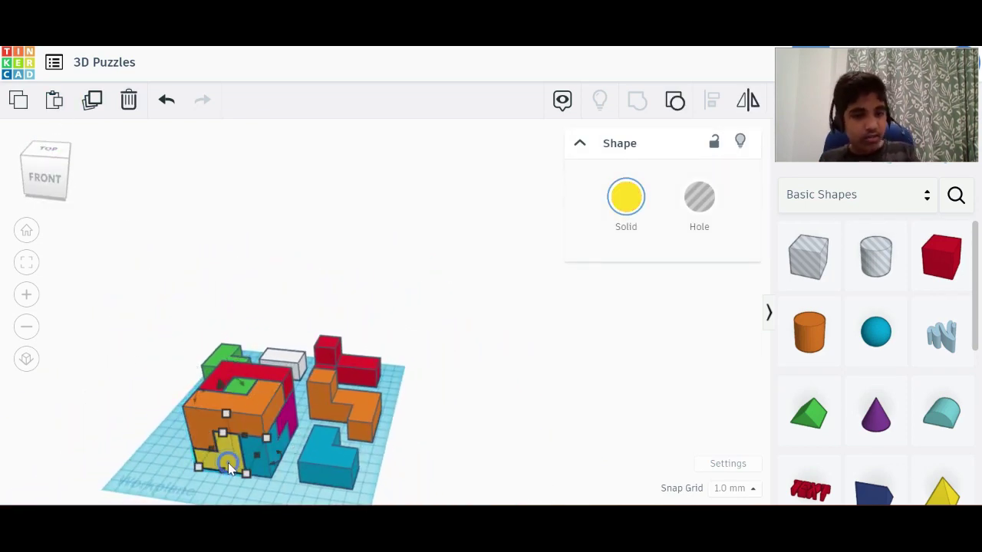
key("Down")
key("Down")
key("Down")
key("Down")
key("Down")
key("Down")
key("Down")
key("Down")
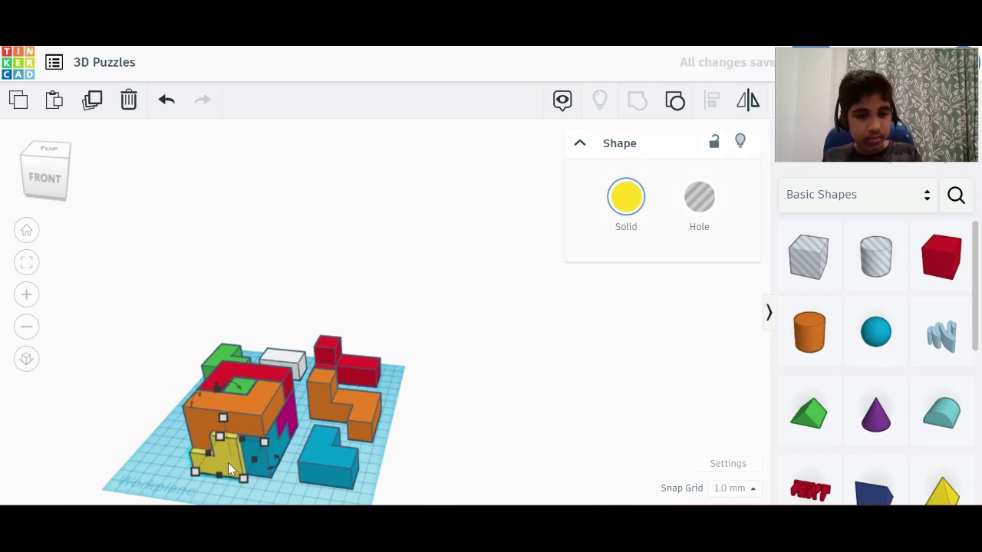
key("Down")
key("Down")
key("Down")
key("Down")
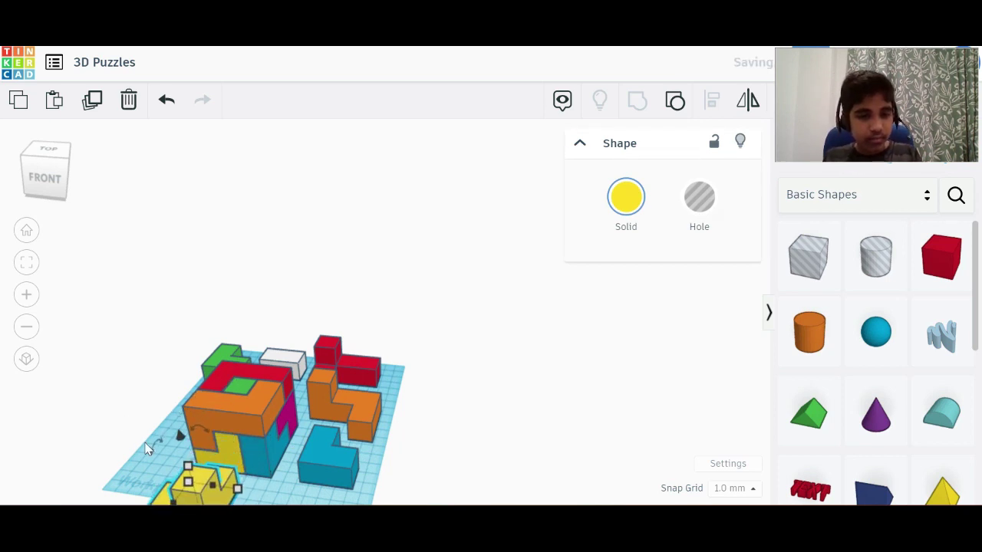
Step: Duplicate the magenta piece in the assembled cube and slide the copy sideways out of the cube, past its far side
left_click_drag(44, 192, 64, 185)
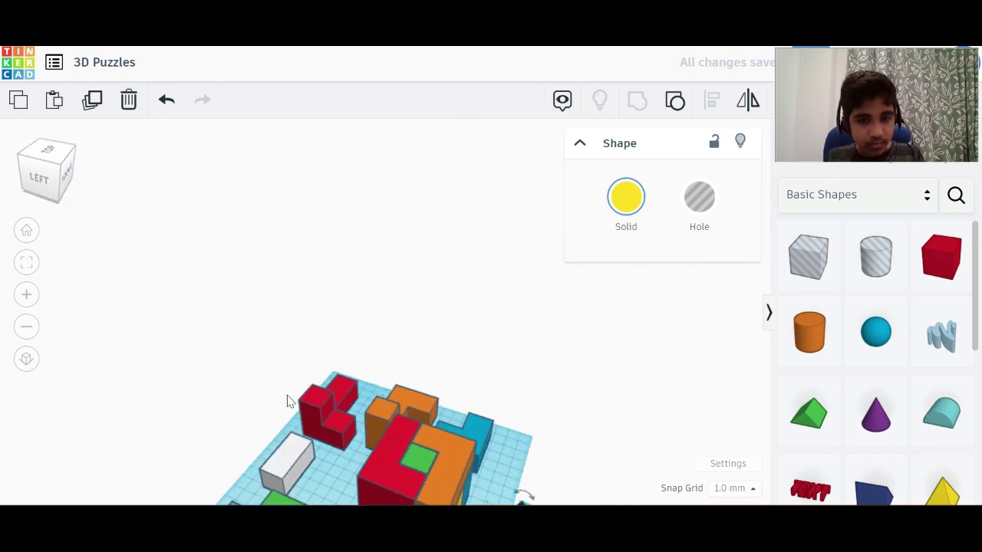
scroll(288, 395, "down", 3)
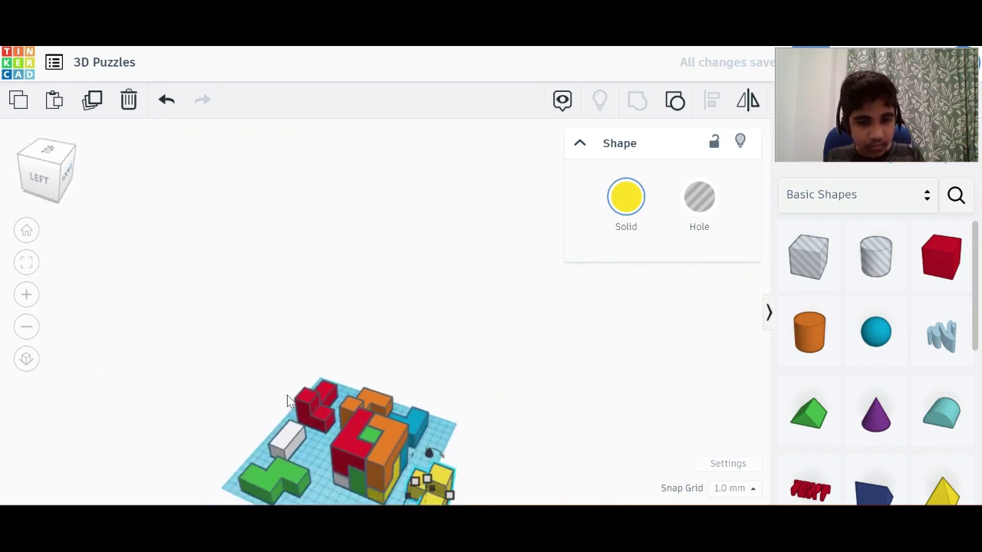
left_click(36, 161)
left_click(31, 170)
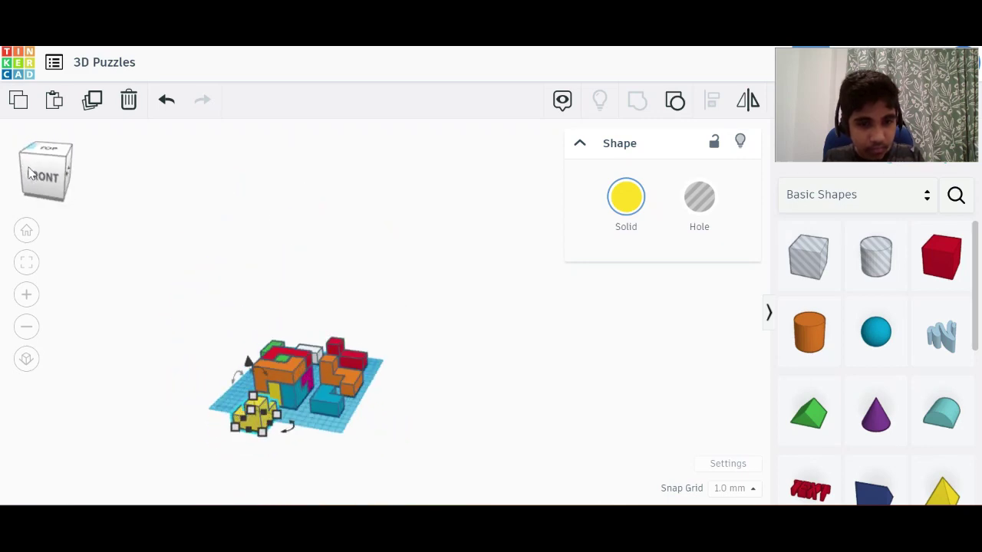
left_click(306, 375)
scroll(306, 375, "up", 10)
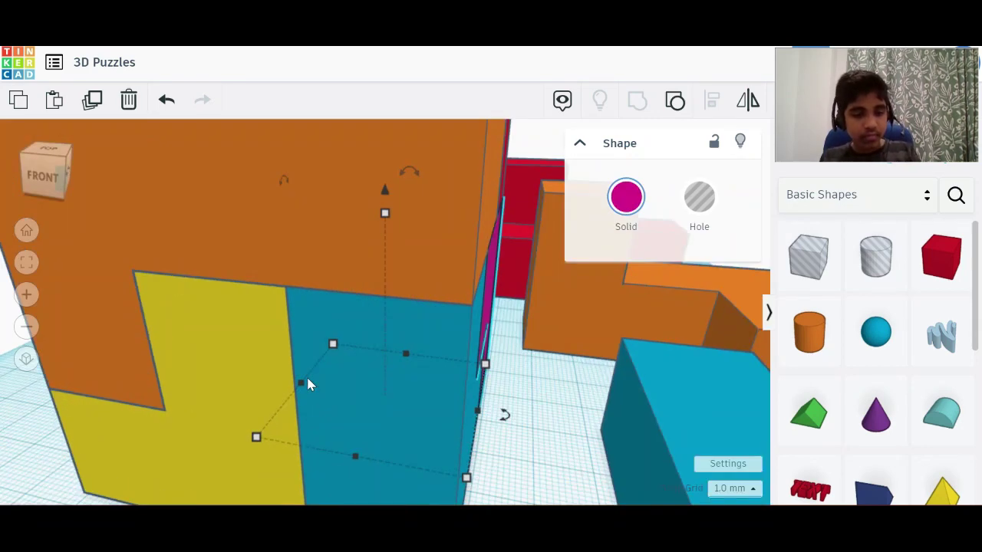
key("Left")
key("Left")
key("Left")
key("Left")
key("Left")
key("Left")
key("Left")
key("Left")
key("Left")
key("Left")
key("Left")
key("Left")
key("Left")
key("Left")
key("Left")
key("Left")
key("Left")
key("Left")
key("Left")
key("Left")
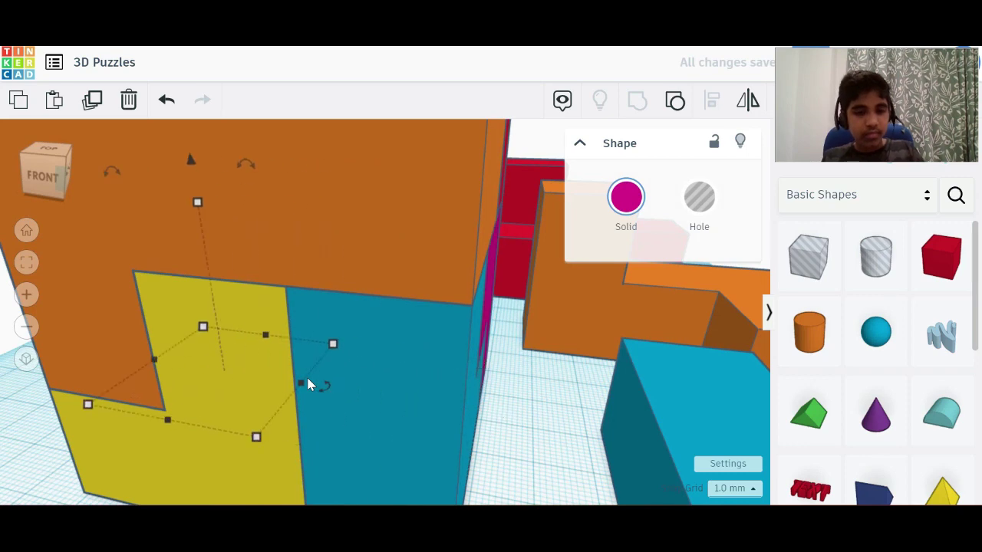
key("f")
key("Left")
key("Left")
key("Left")
key("Left")
key("Left")
key("Left")
scroll(305, 375, "down", 7)
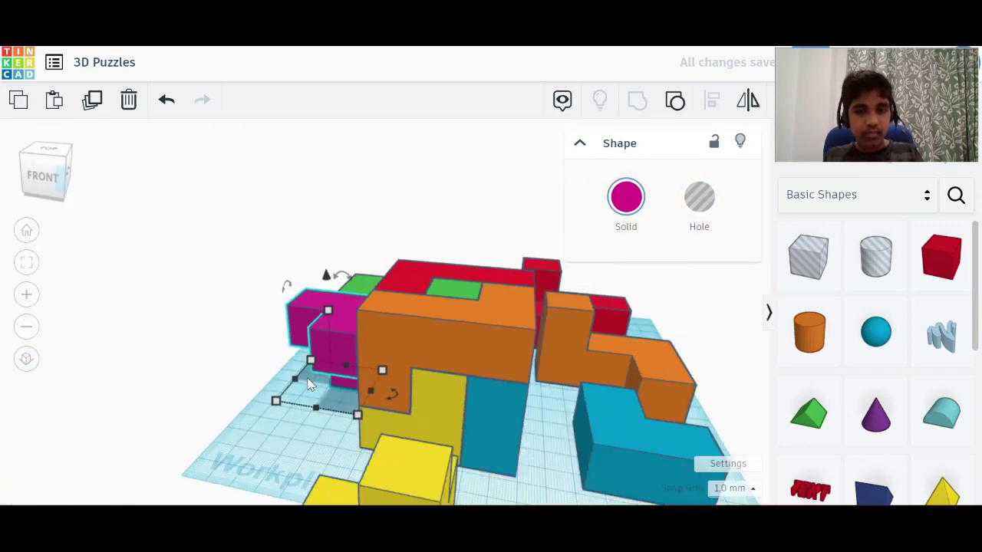
Step: Try to pull the orange, red and magenta pieces out of the assembled cube and delete them one by one
left_click(60, 159)
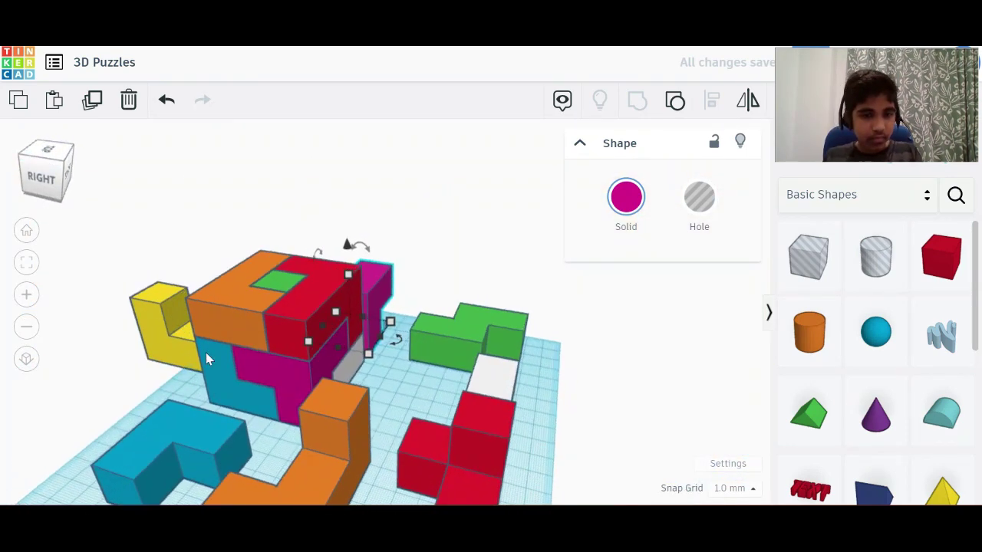
left_click_drag(234, 299, 140, 182)
left_click_drag(298, 312, 361, 178)
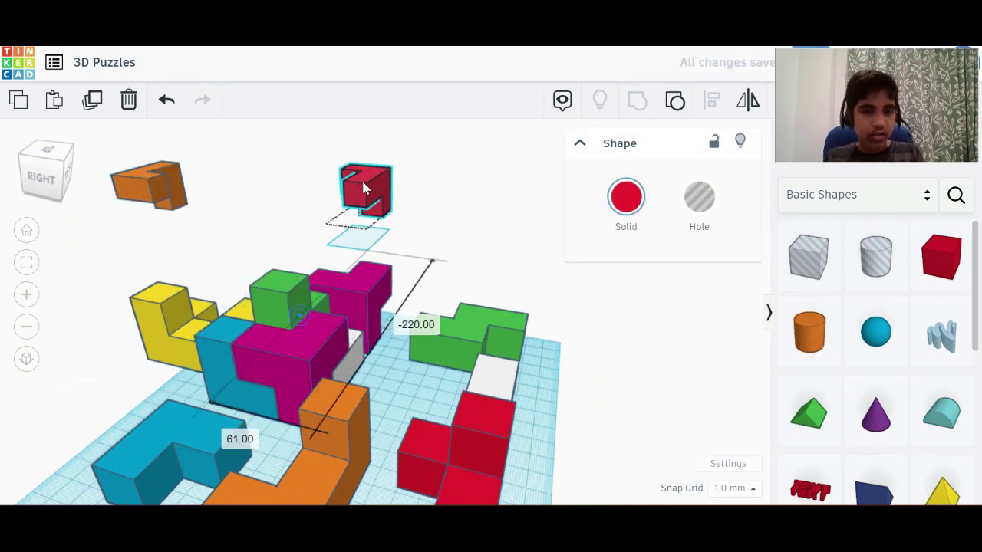
left_click_drag(322, 348, 230, 208)
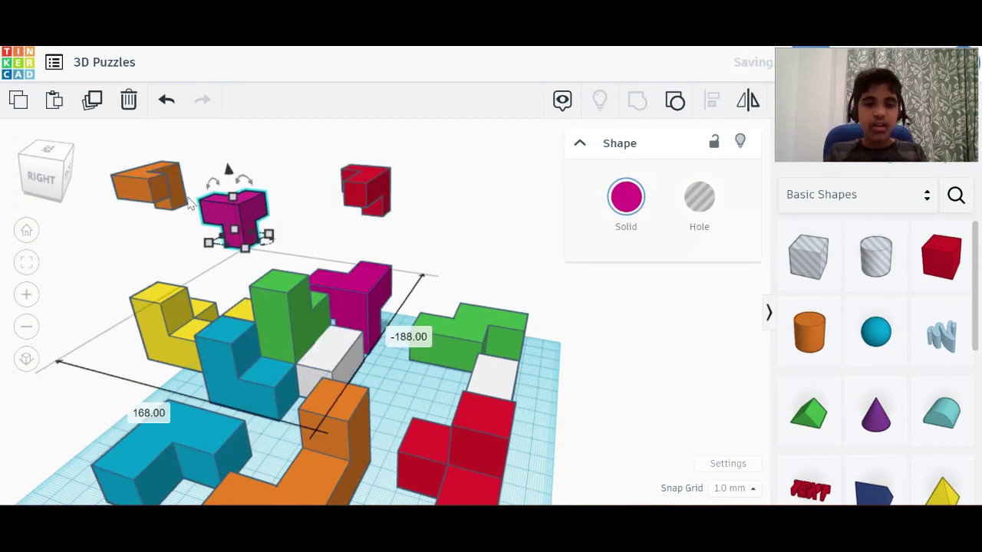
key("Delete")
left_click(137, 184)
key("Delete")
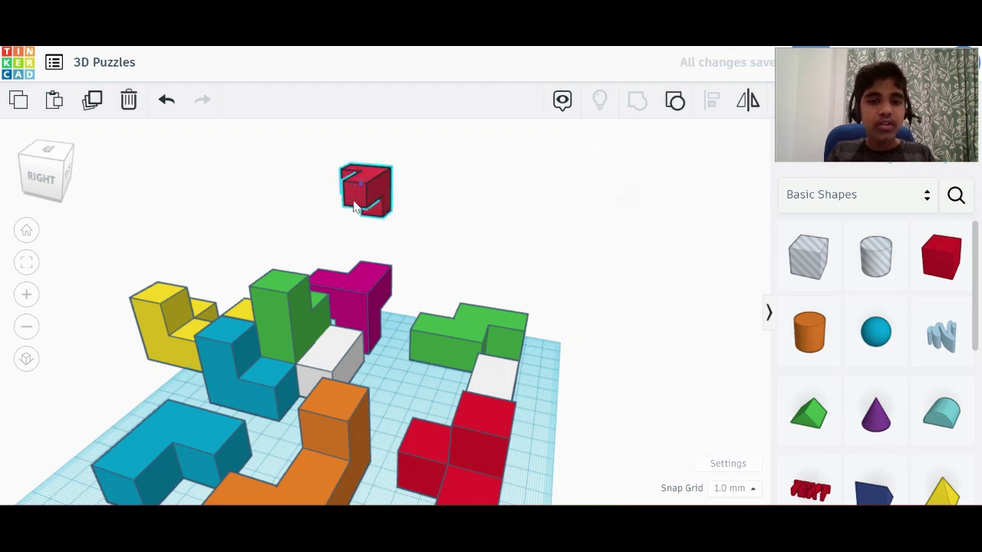
left_click(361, 186)
key("Delete")
Step: Undo the deletions and moves of the orange, red and magenta pieces
key("ctrl+z")
key("ctrl+z")
key("ctrl+z")
key("ctrl+z")
key("ctrl+z")
key("ctrl+z")
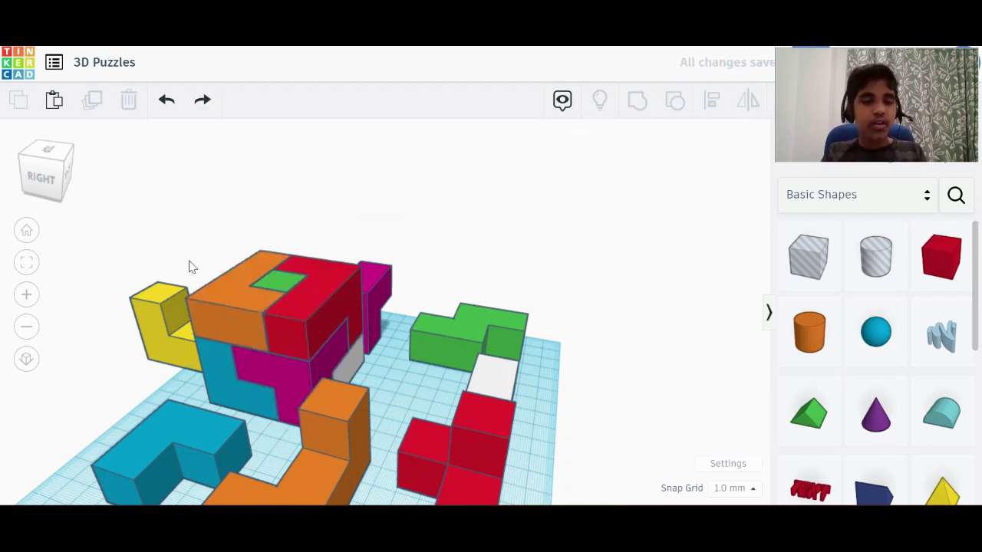
Step: From a straight-down view, select all the pieces of the assembled cube together and delete them, keeping the separate copies
left_click(46, 161)
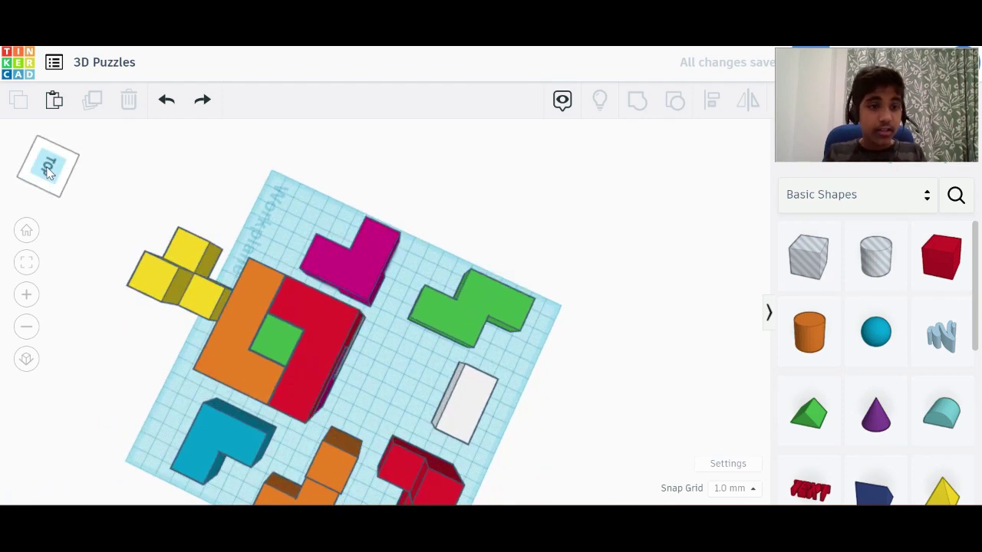
left_click(48, 171)
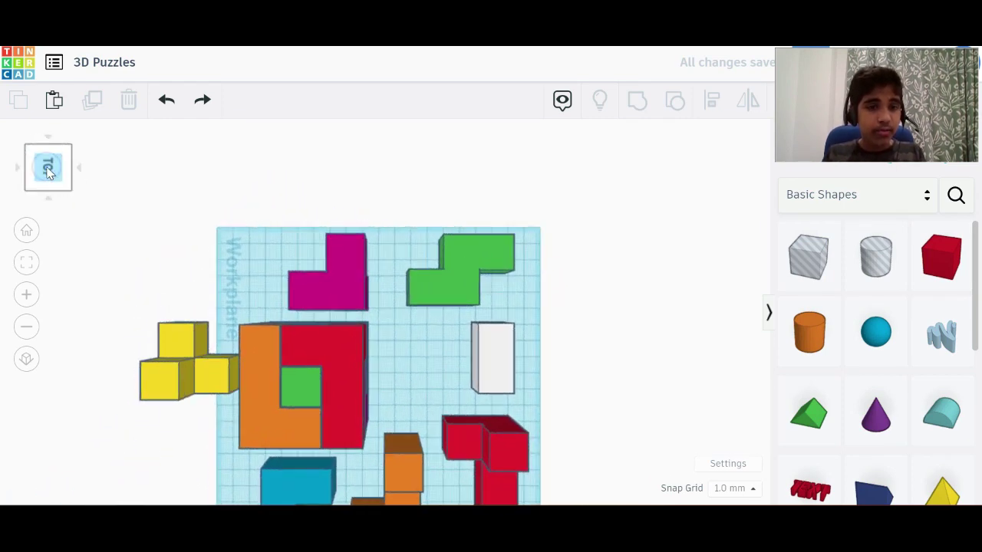
left_click(300, 380)
scroll(298, 375, "up", 5)
scroll(416, 415, "down", 4)
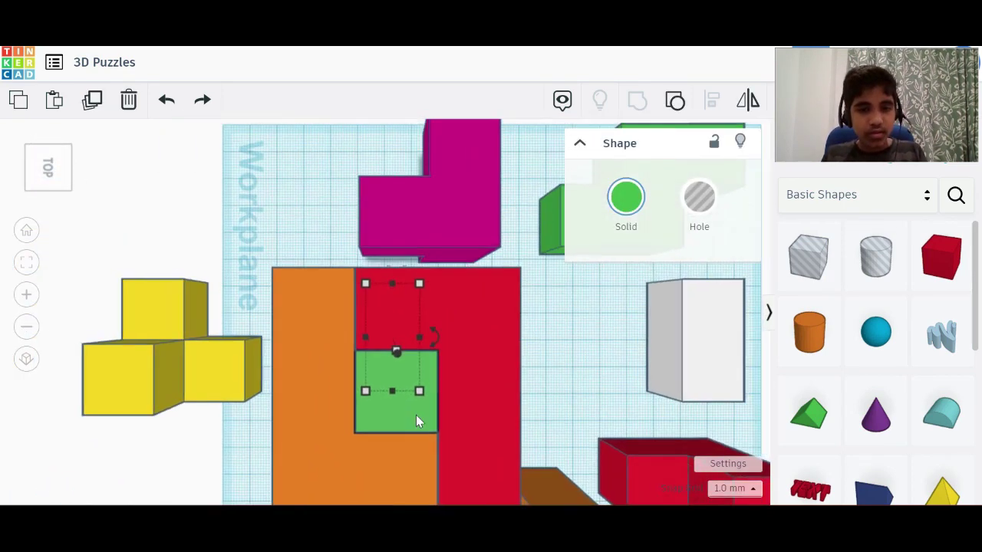
scroll(415, 415, "up", 2)
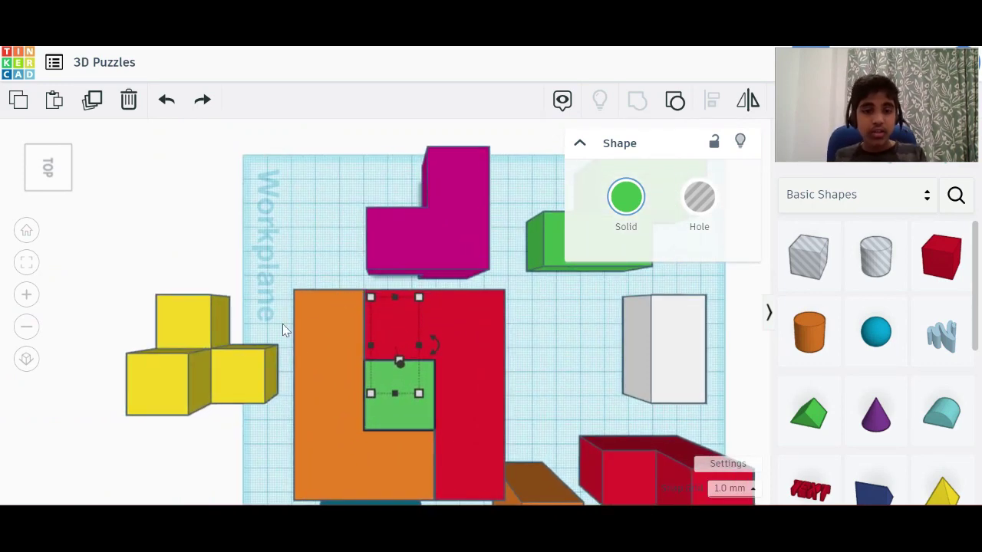
left_click_drag(280, 324, 499, 434)
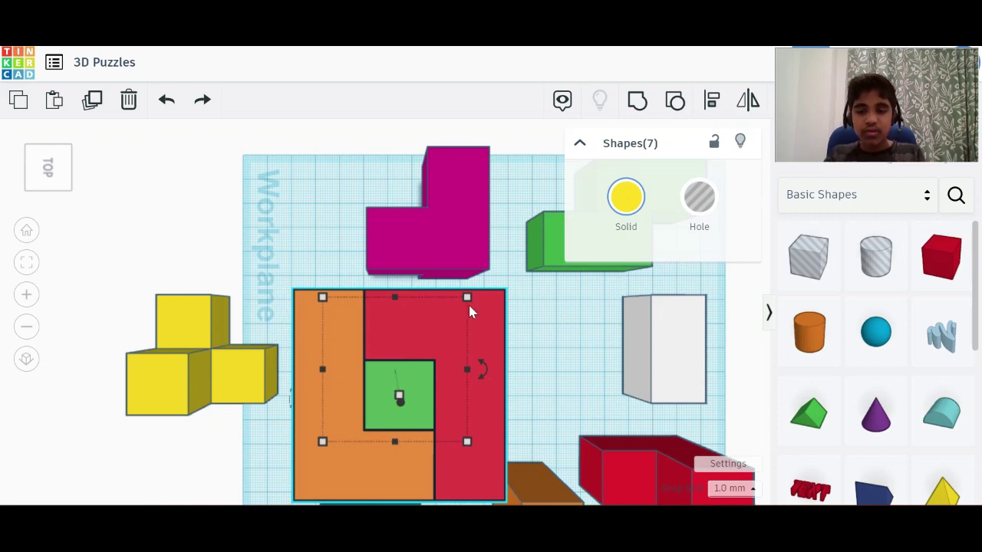
key("Delete")
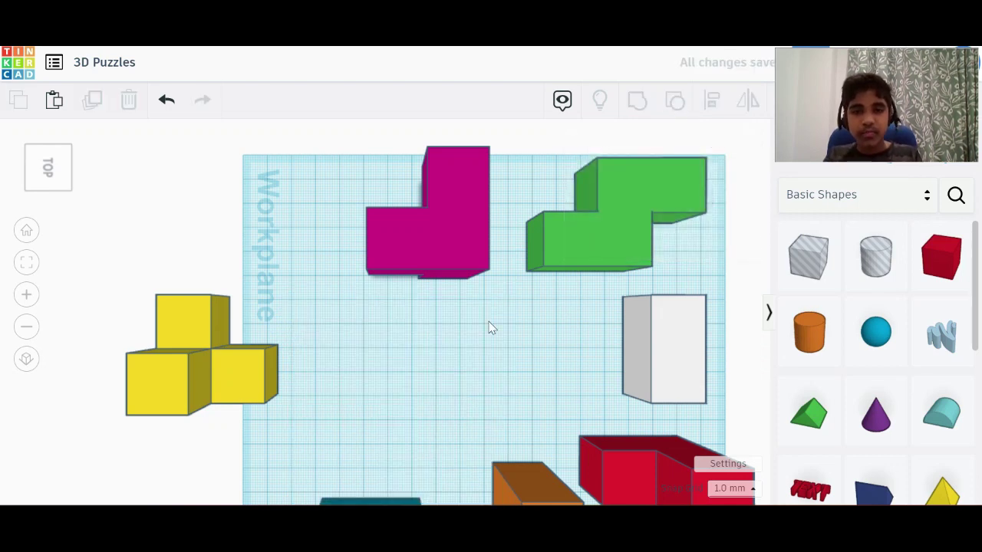
Step: Slide the yellow piece fully onto the workplane and move the white box inward, closer to the workplane's middle
scroll(490, 328, "down", 3)
left_click_drag(328, 343, 408, 343)
left_click_drag(591, 339, 526, 335)
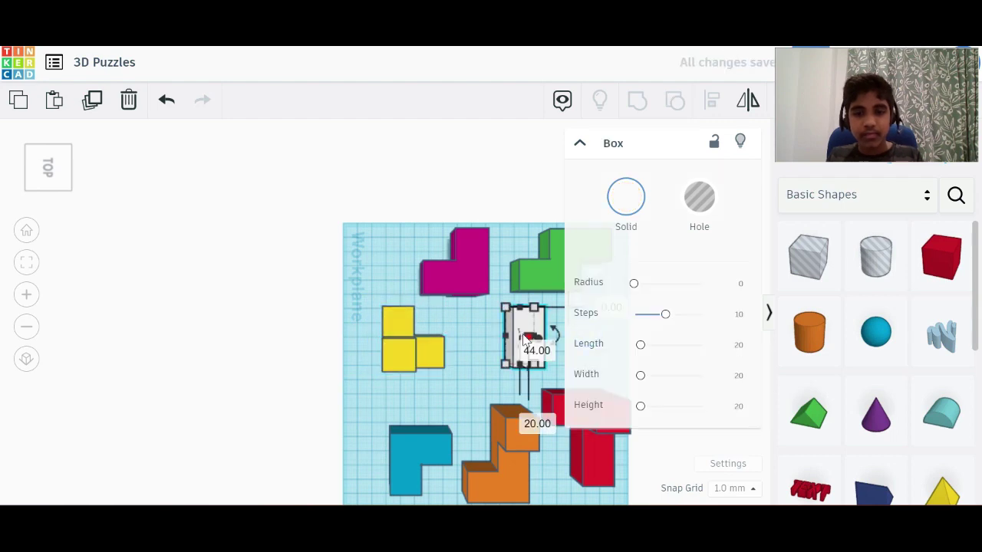
Step: Rotate the magenta piece so that its overhanging L-shaped part rests flat on the workplane
left_click(50, 153)
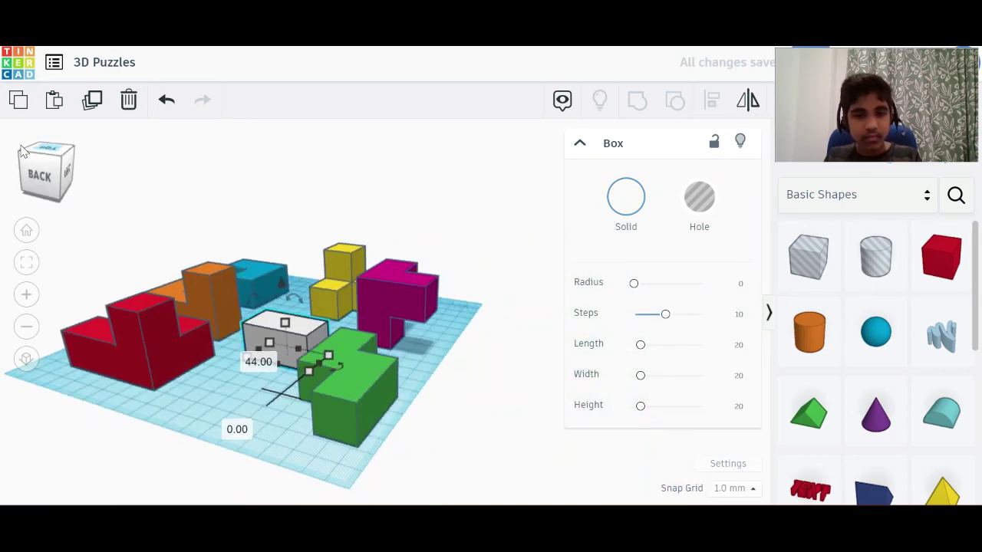
left_click(382, 291)
key("f")
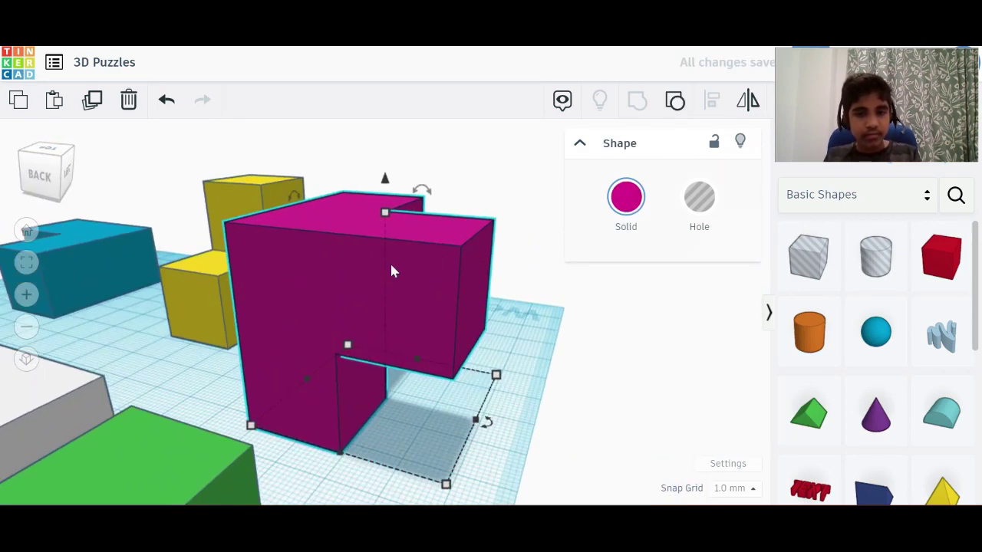
left_click_drag(424, 192, 335, 286)
scroll(335, 289, "down", 5)
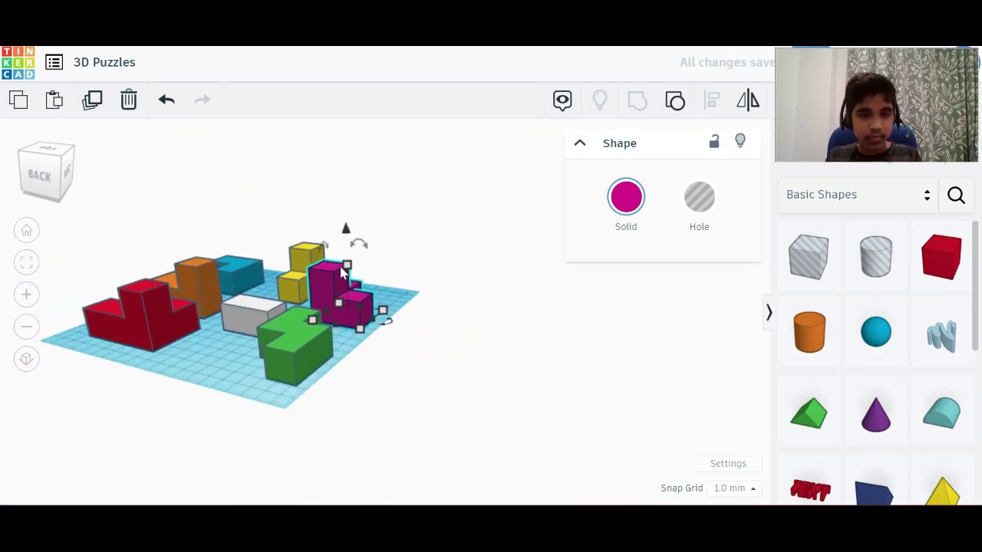
scroll(289, 396, "down", 2)
scroll(289, 395, "up", 2)
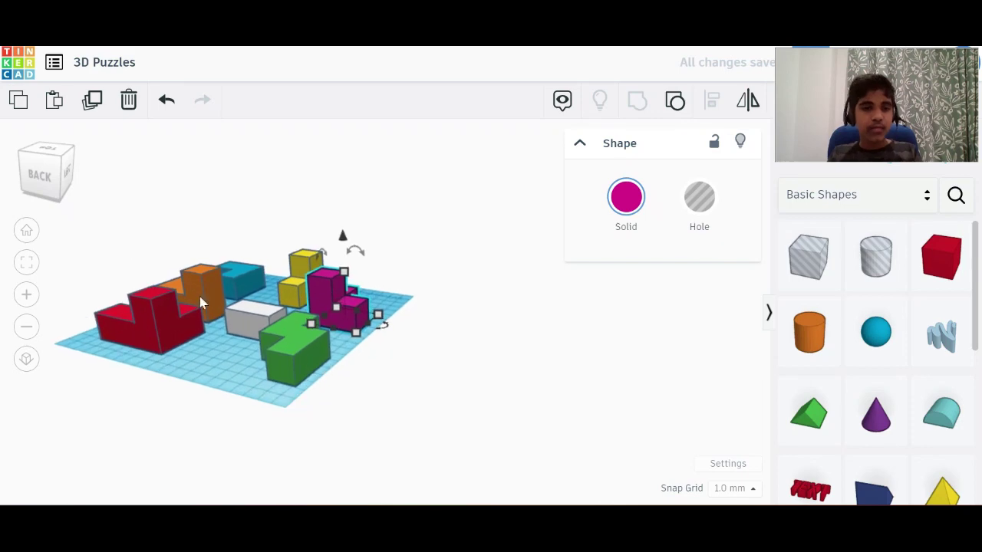
Step: Examine the layout of all the separate puzzle pieces from the home view and deselect the magenta piece
left_click(27, 224)
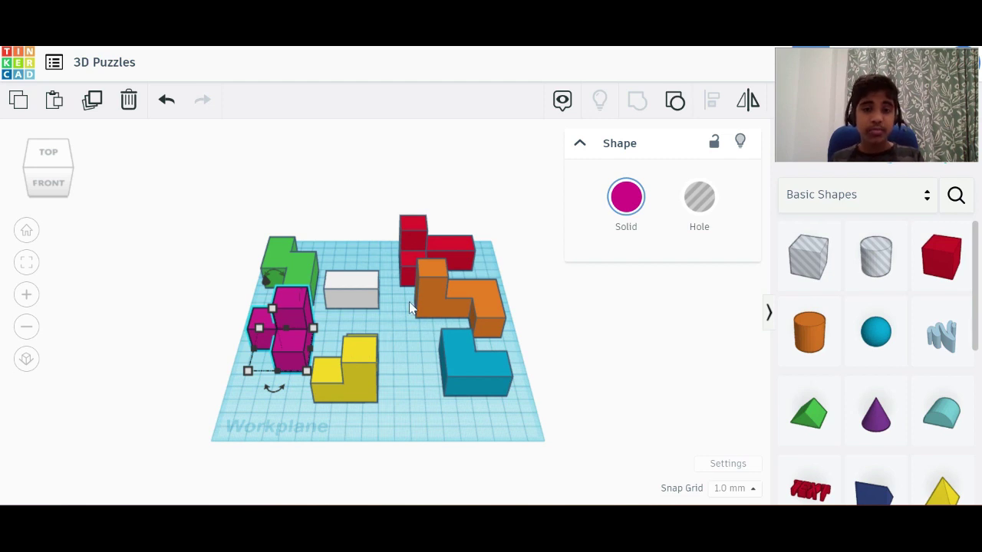
scroll(357, 359, "down", 4)
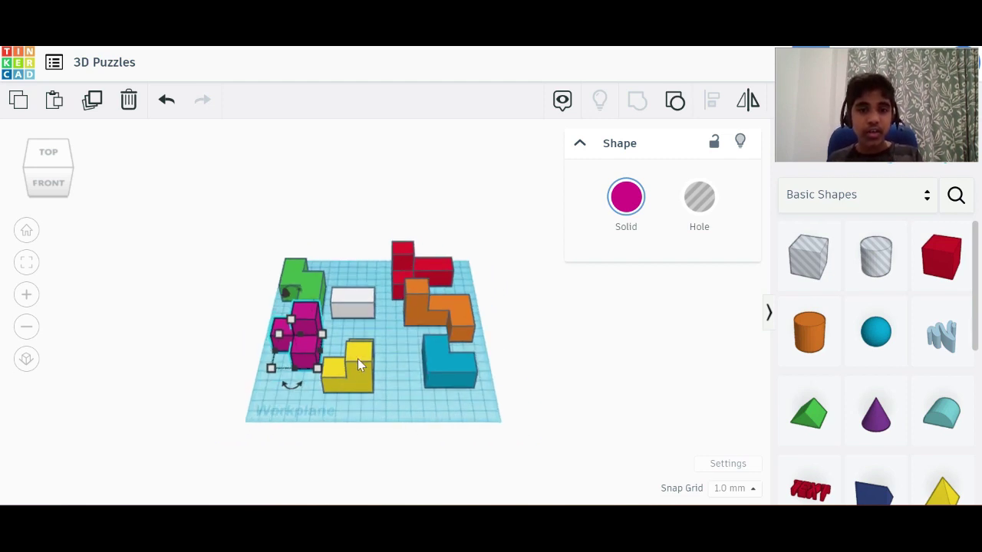
scroll(358, 358, "down", 1)
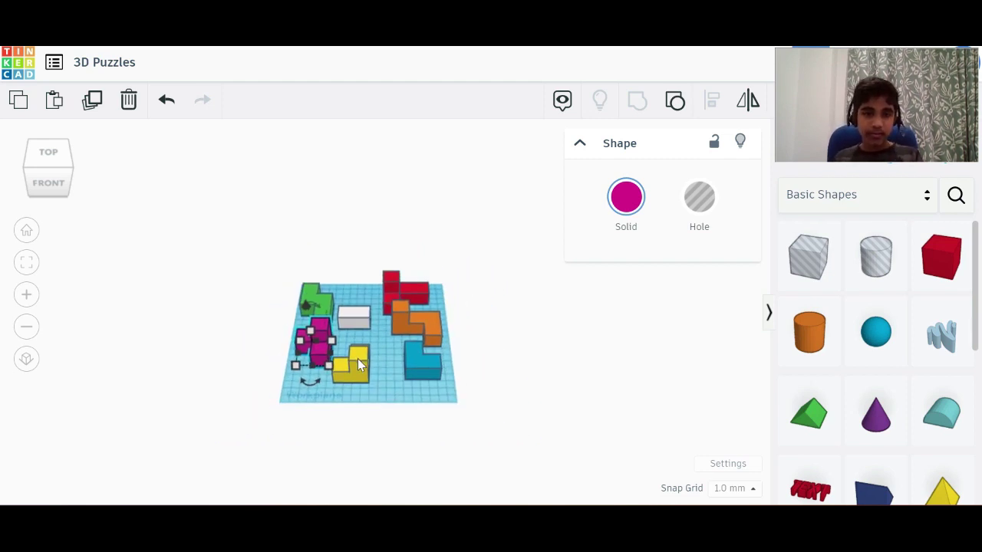
scroll(373, 343, "up", 5)
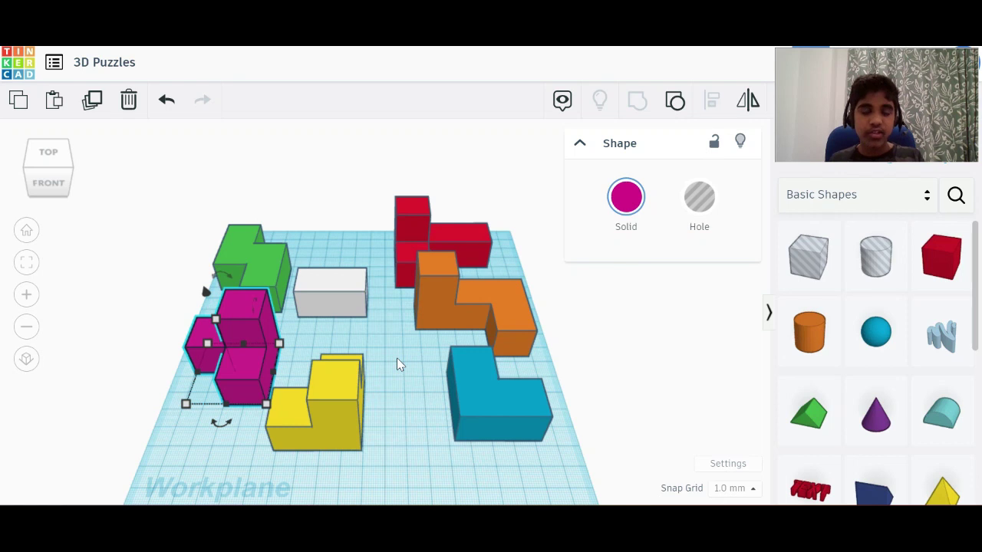
scroll(360, 345, "down", 3)
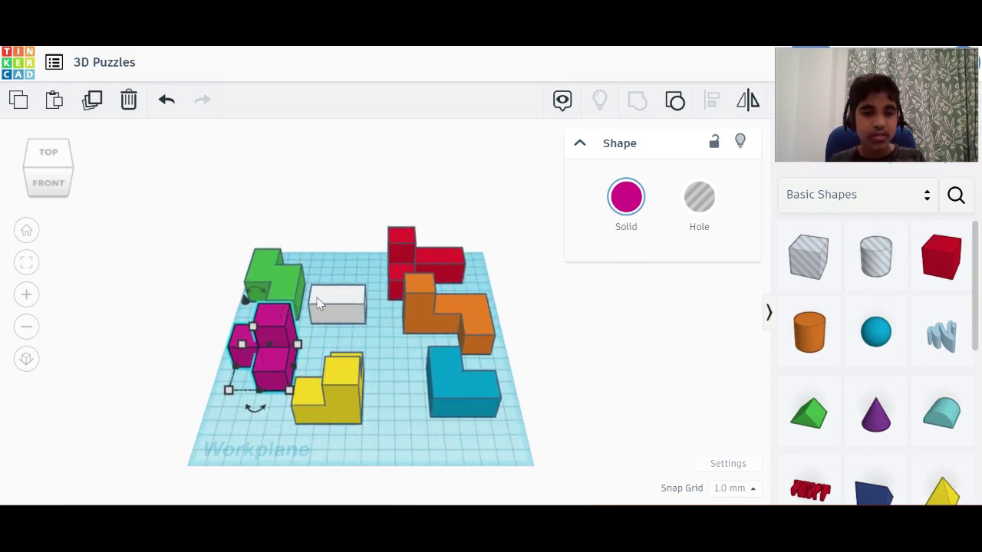
left_click(278, 338)
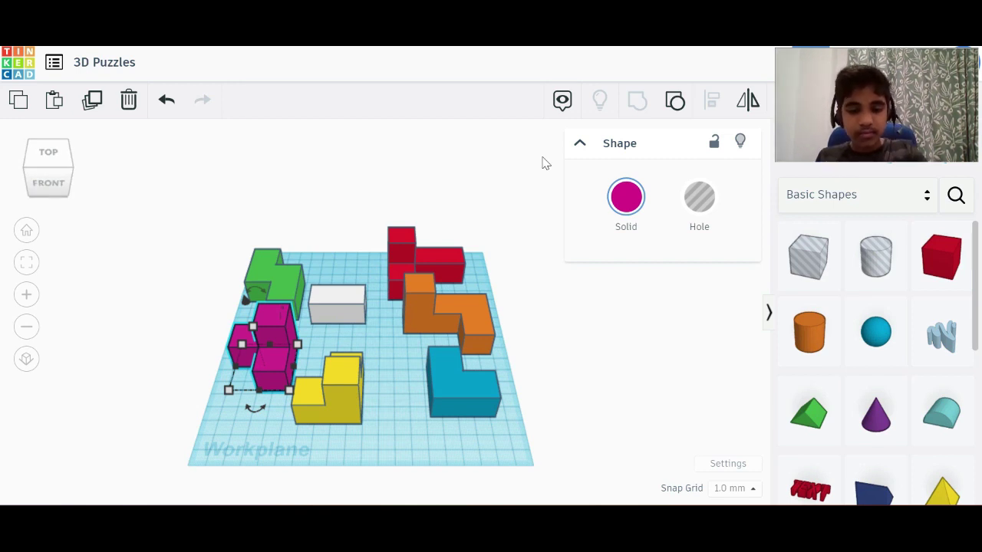
left_click(549, 203)
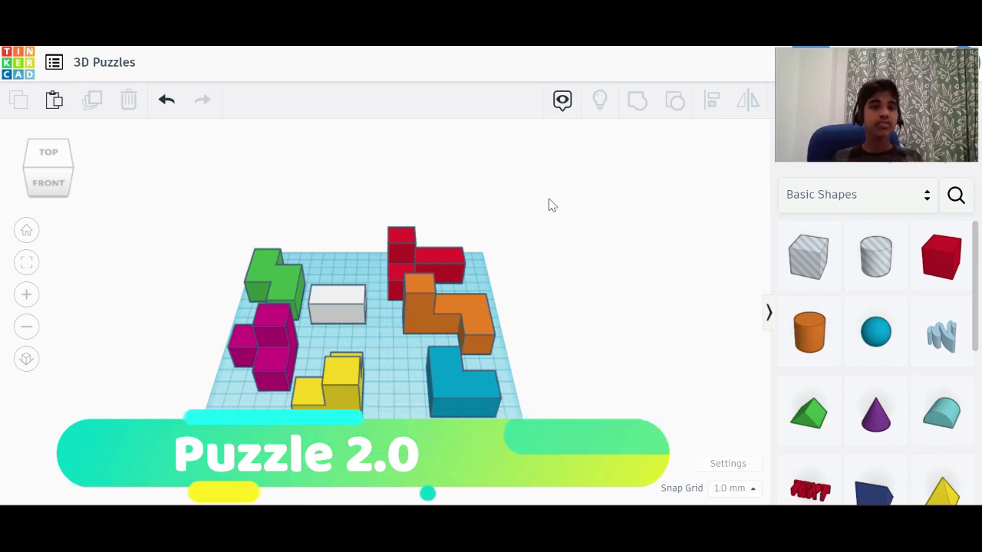
Step: Create a new, empty design
left_click(51, 62)
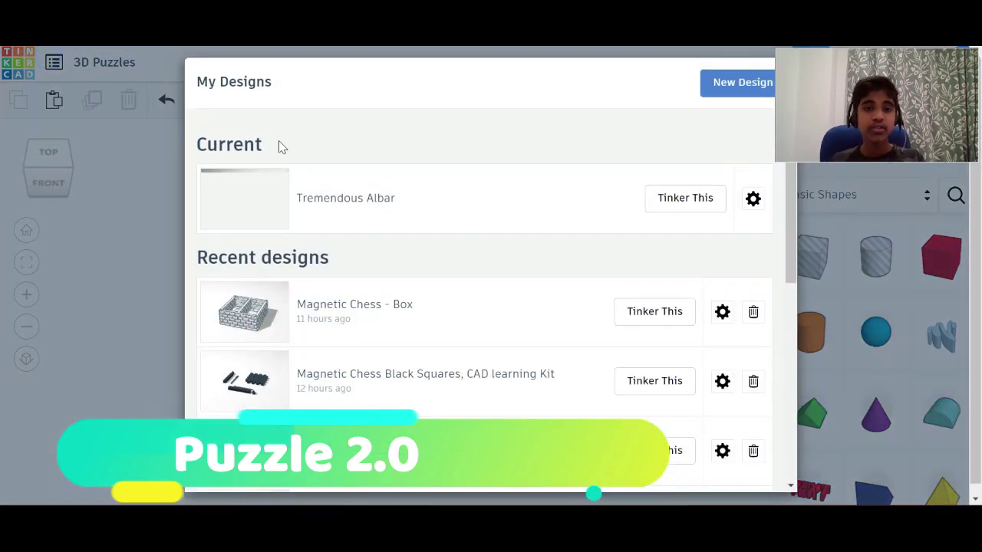
left_click(750, 202)
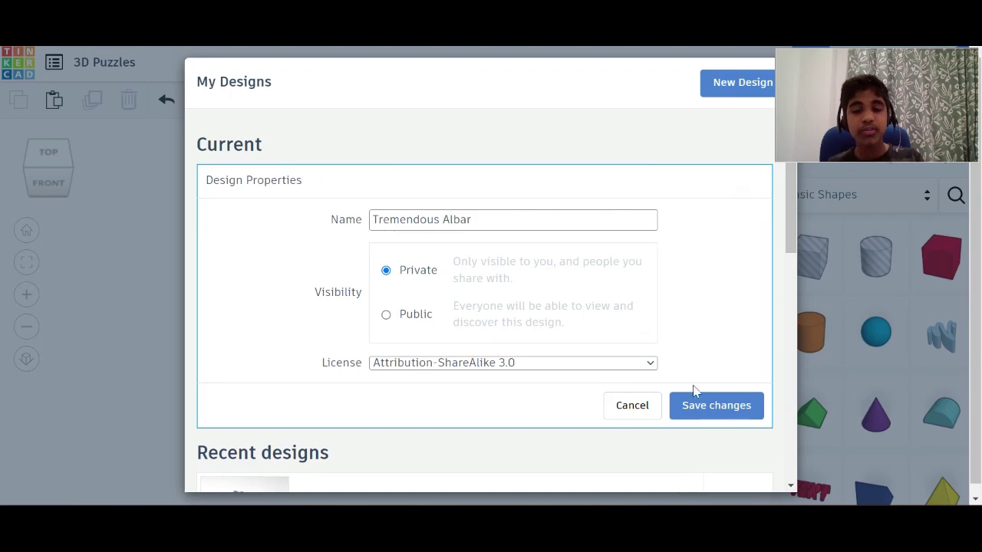
left_click(719, 94)
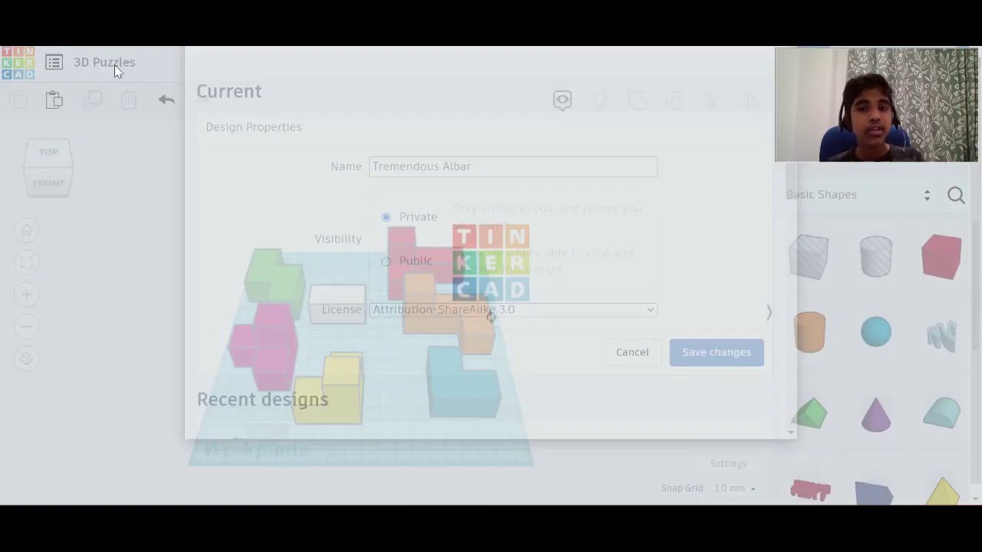
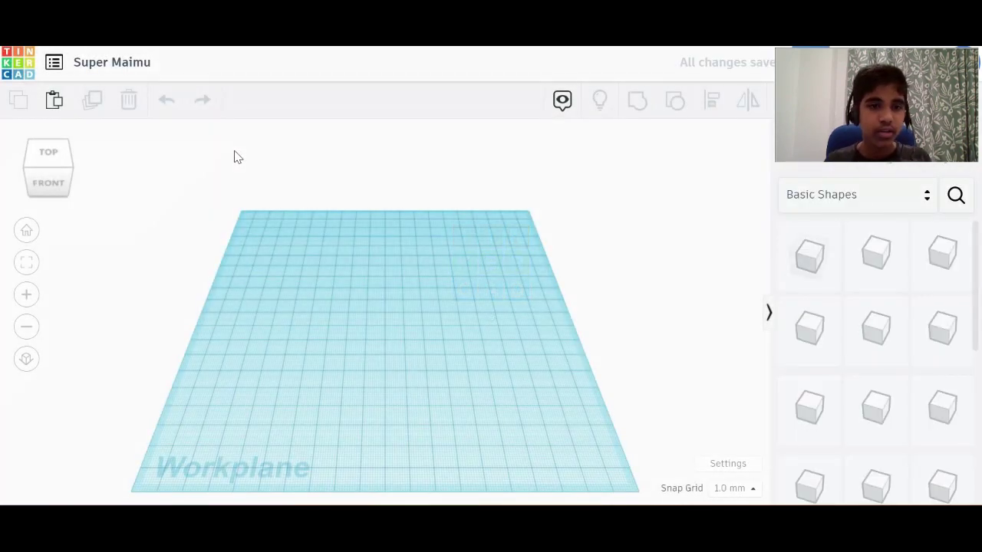
Step: Rename the new design as "3D Puzzles 2."
left_click(149, 62)
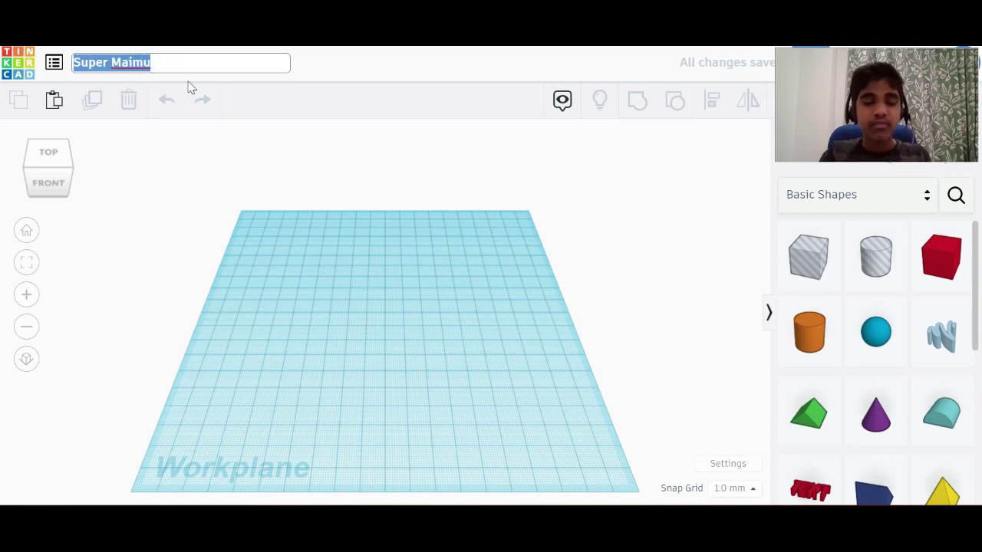
key("BackSpace")
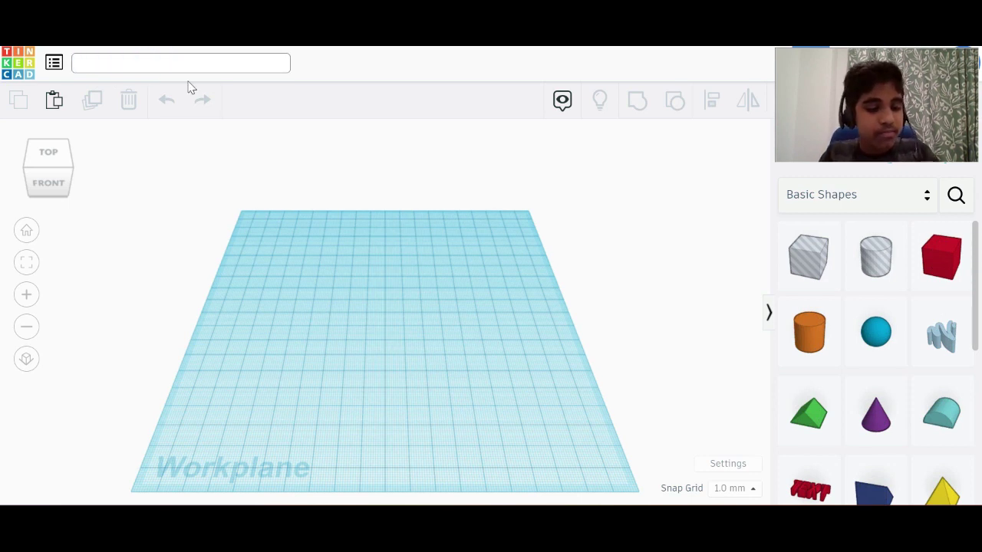
type("3D pu")
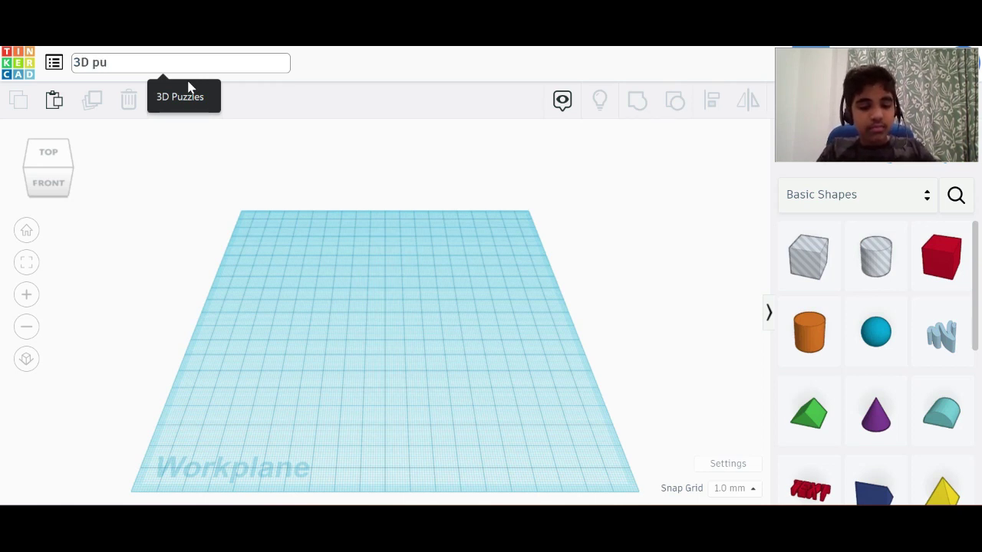
type("zzles")
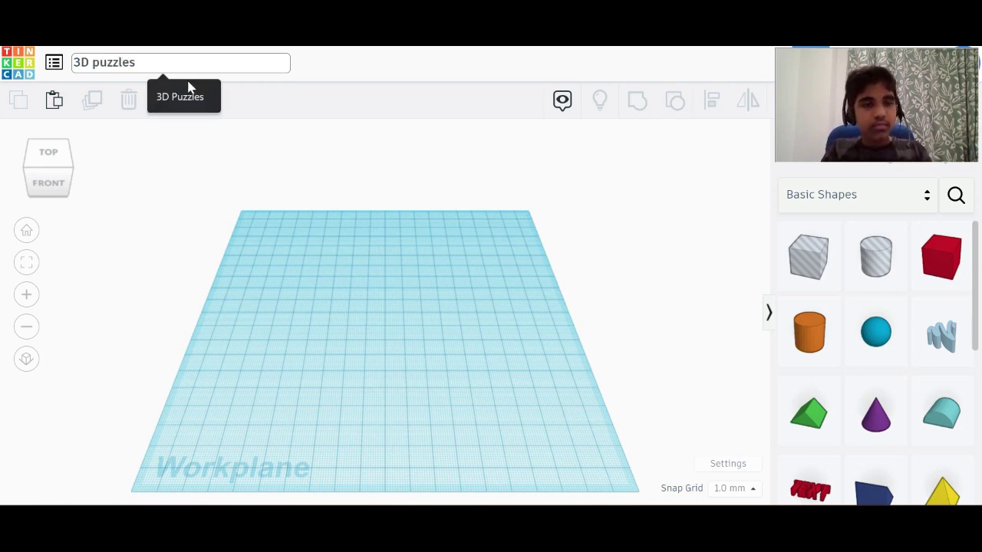
left_click(176, 98)
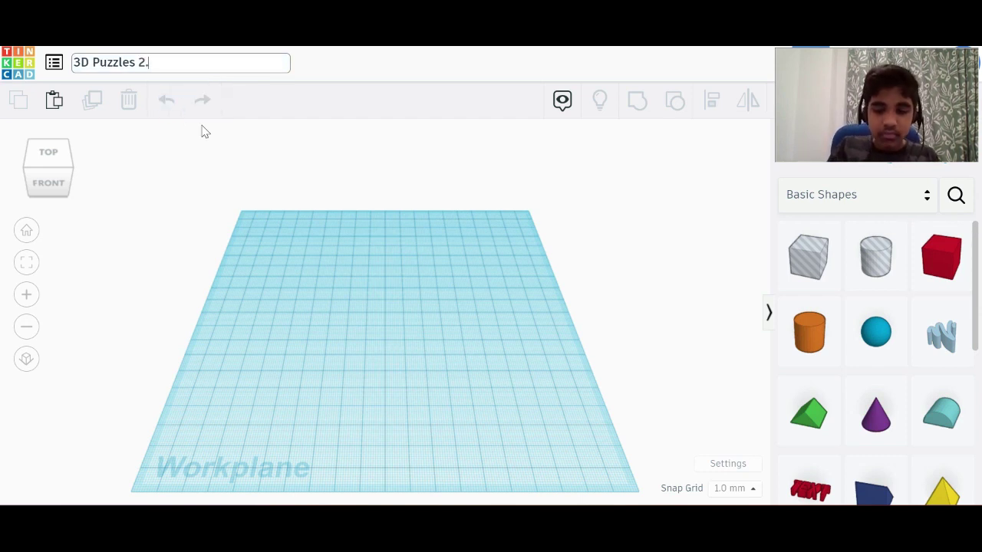
Step: Finish naming the design 3D Puzzles 2.0
left_click(202, 130)
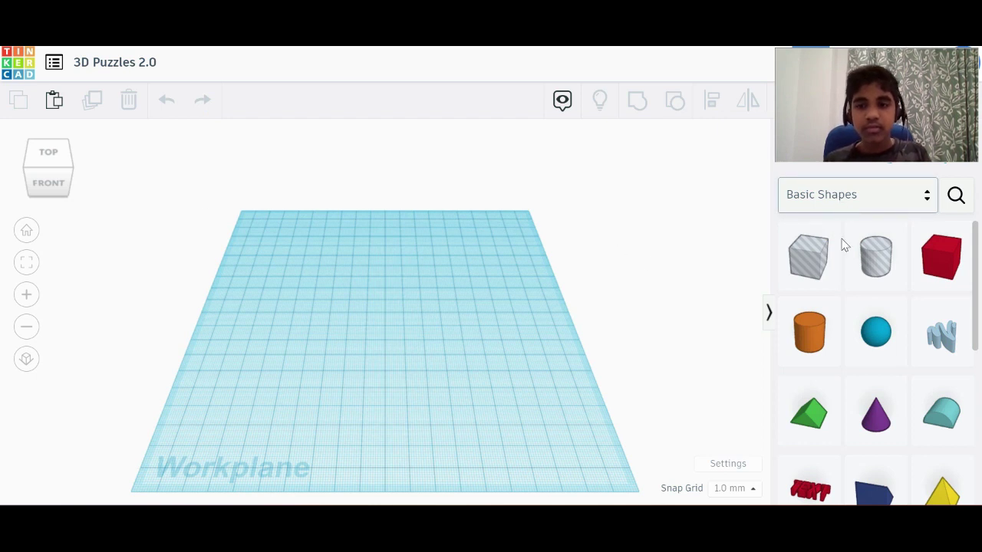
Step: Place a Voronoi shape from the Shape Generators collection on the workplane
scroll(852, 307, "down", 5)
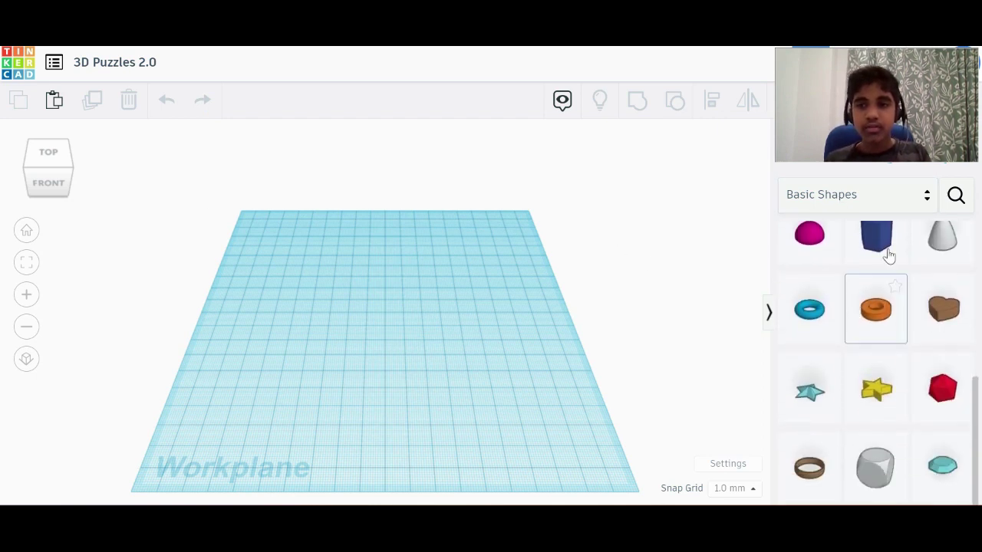
left_click(926, 194)
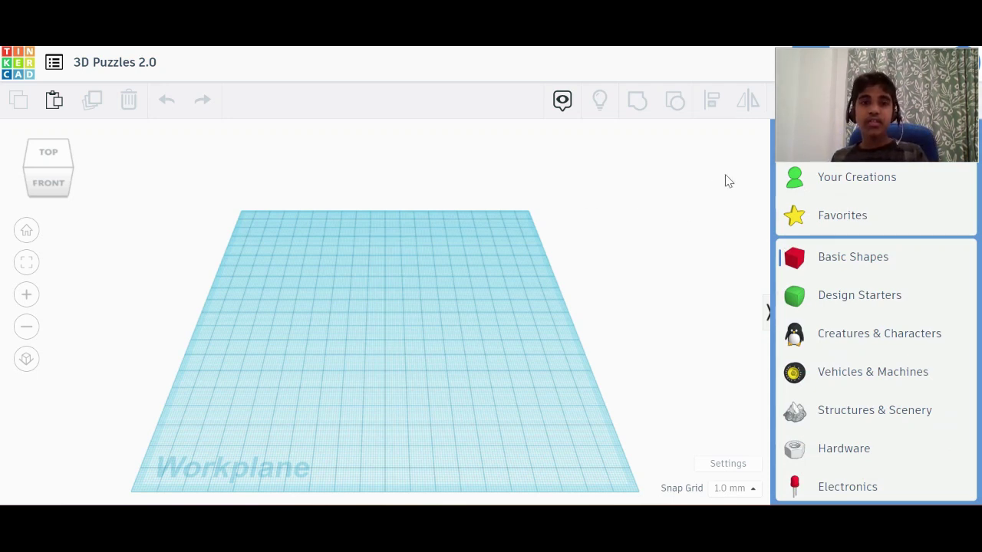
scroll(827, 300, "down", 5)
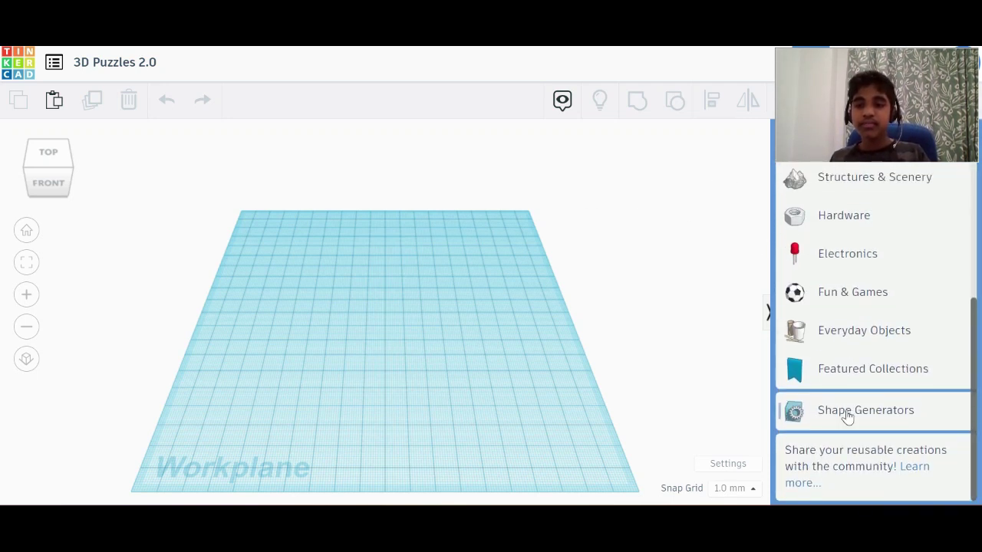
left_click(845, 416)
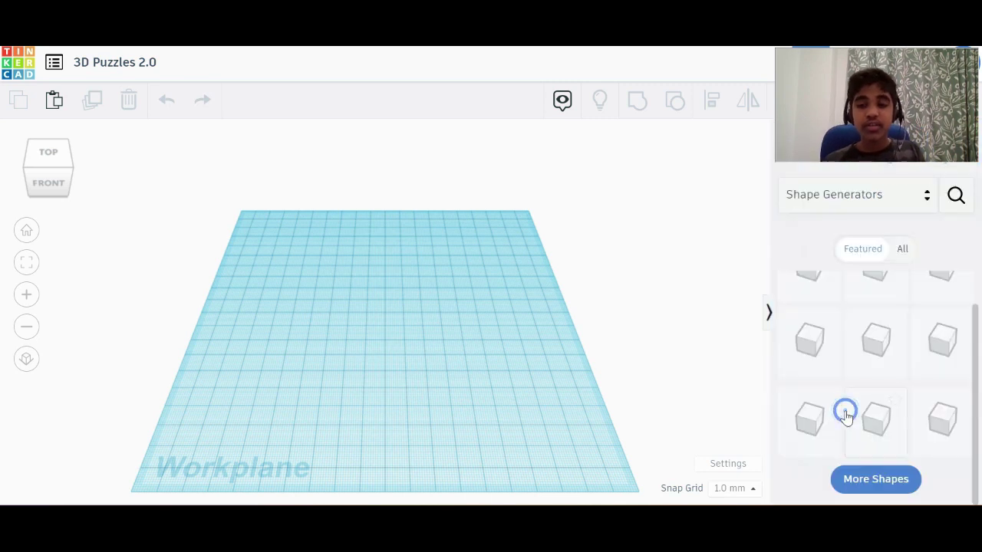
scroll(851, 368, "up", 3)
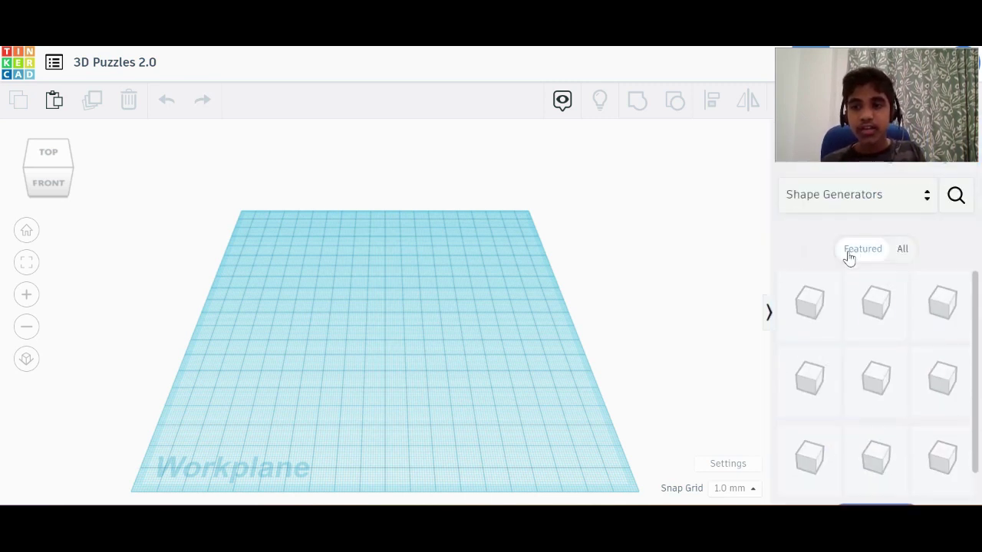
scroll(851, 330, "down", 2)
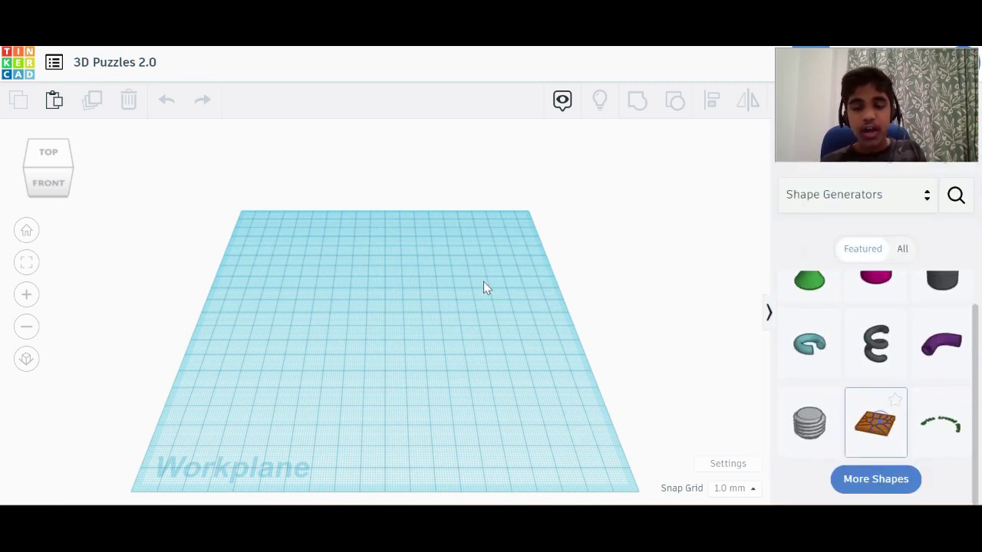
left_click_drag(373, 344, 375, 343)
key("f")
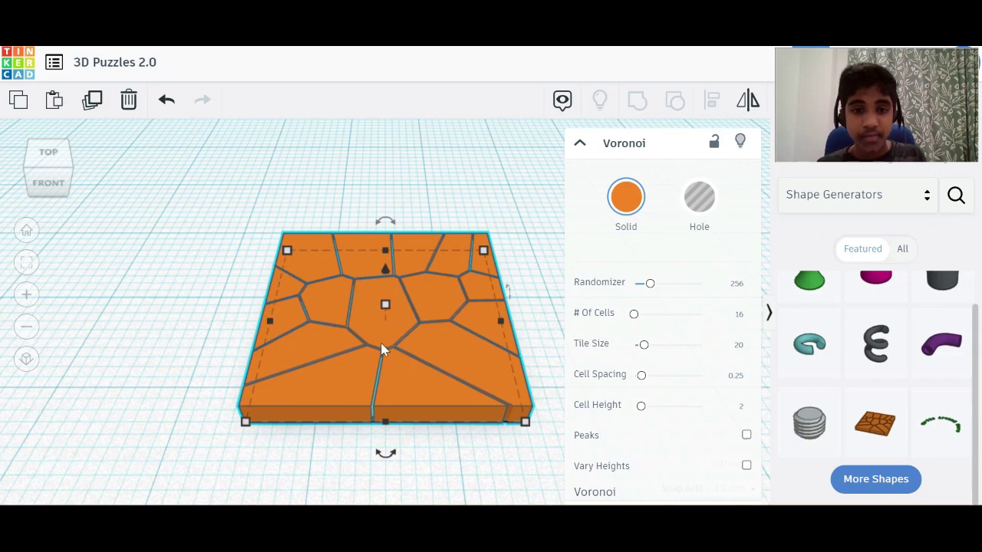
Step: Examine the Voronoi tile's cell pattern and its length and width
scroll(381, 347, "down", 4)
scroll(381, 331, "up", 4)
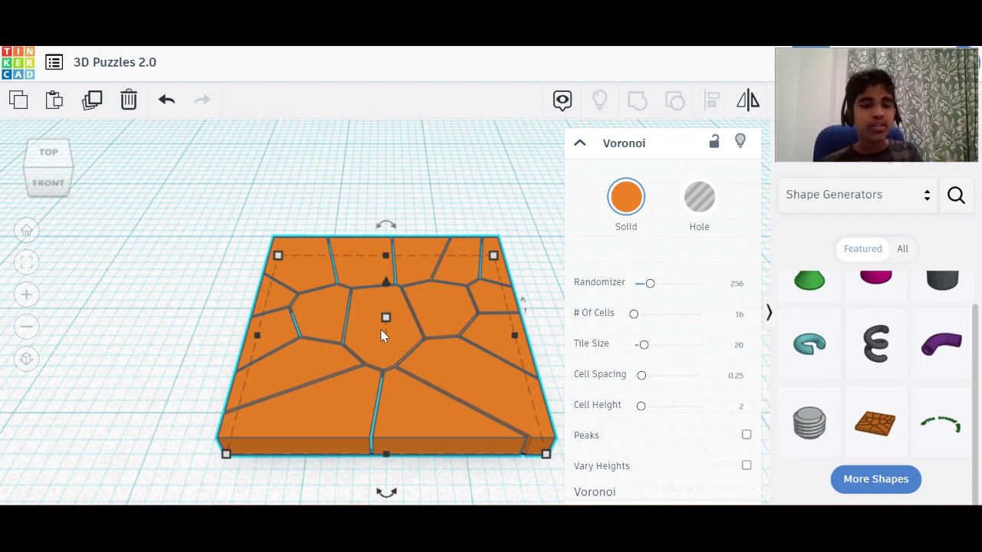
scroll(397, 359, "down", 3)
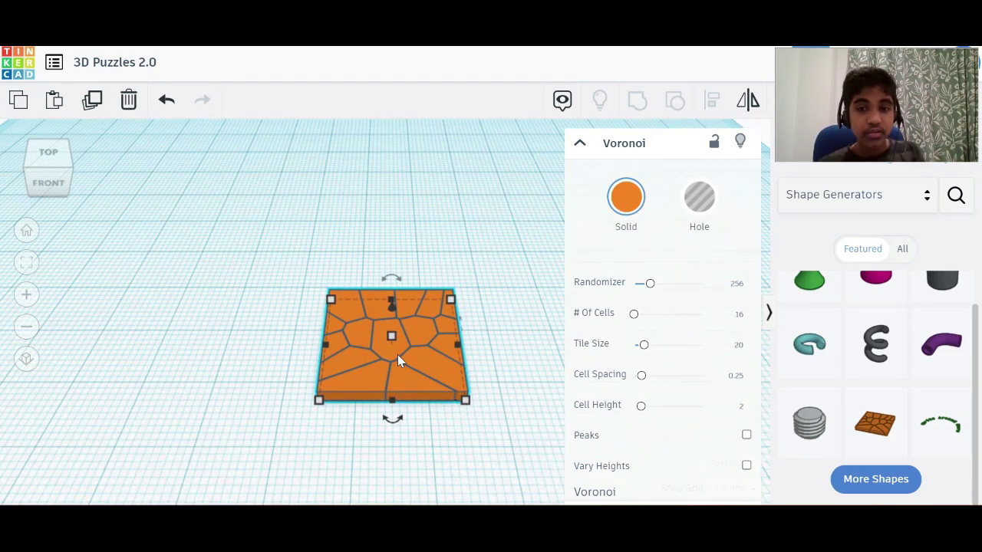
scroll(485, 388, "up", 3)
key("f")
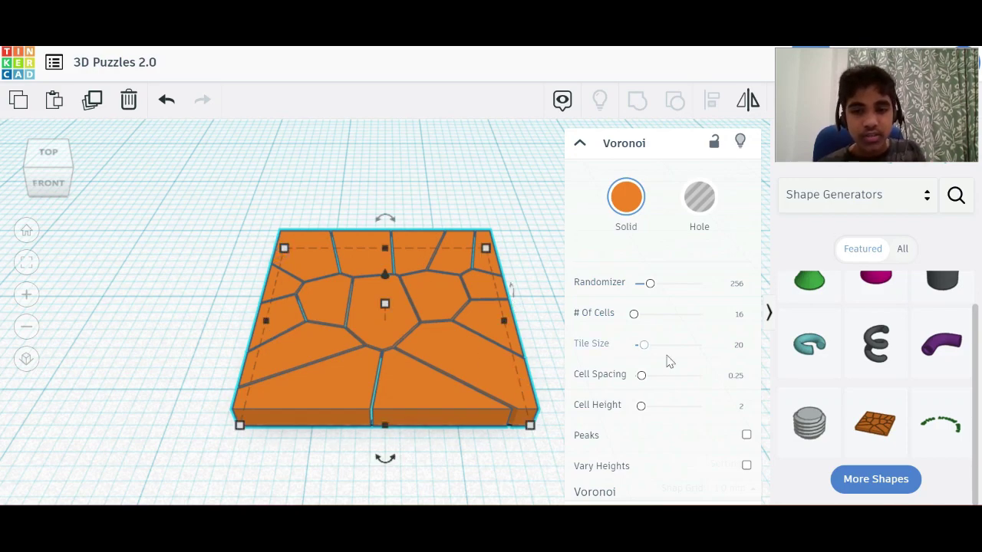
scroll(378, 382, "down", 5)
mouse_move(338, 394)
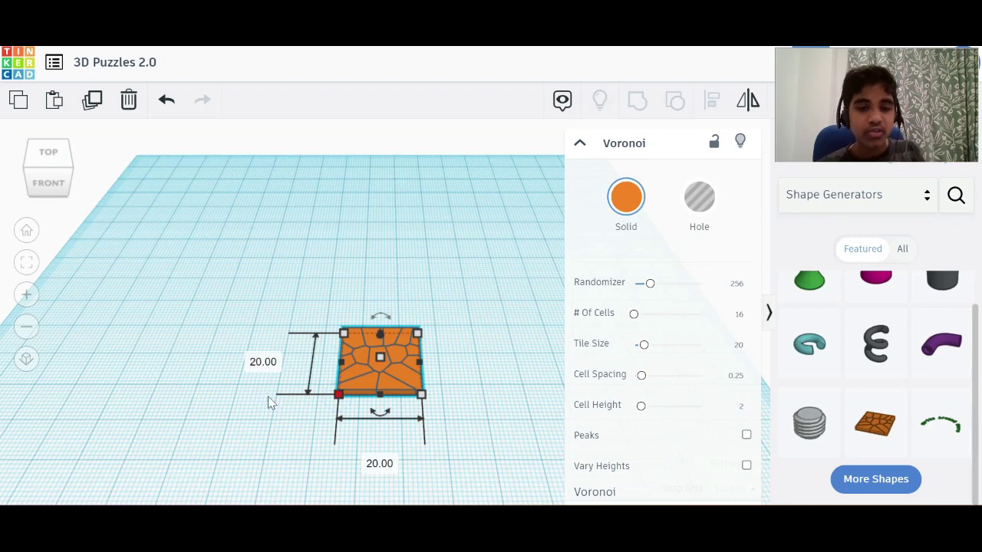
left_click(352, 351)
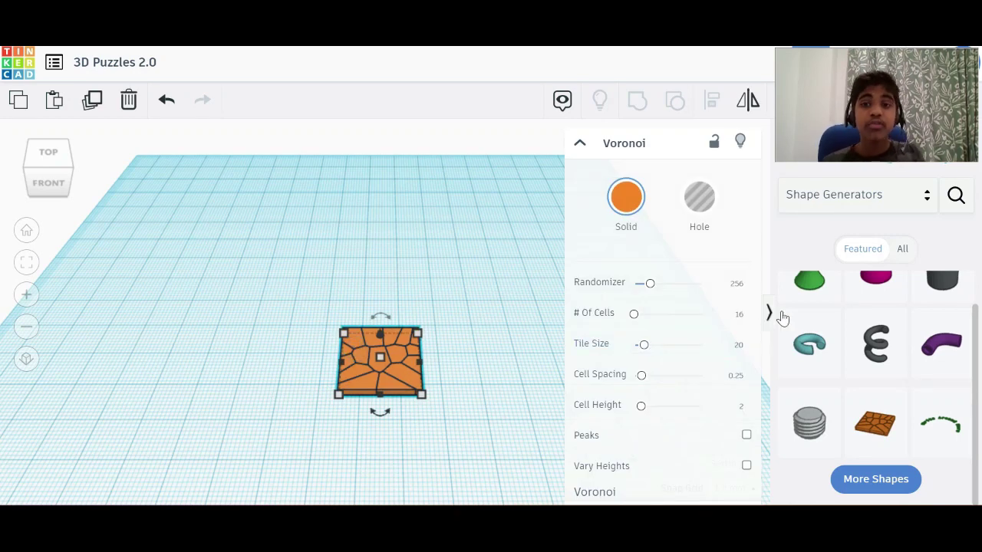
Step: Switch the shape library back to the Basic Shapes collection
left_click(835, 205)
scroll(838, 274, "up", 1)
scroll(838, 274, "up", 4)
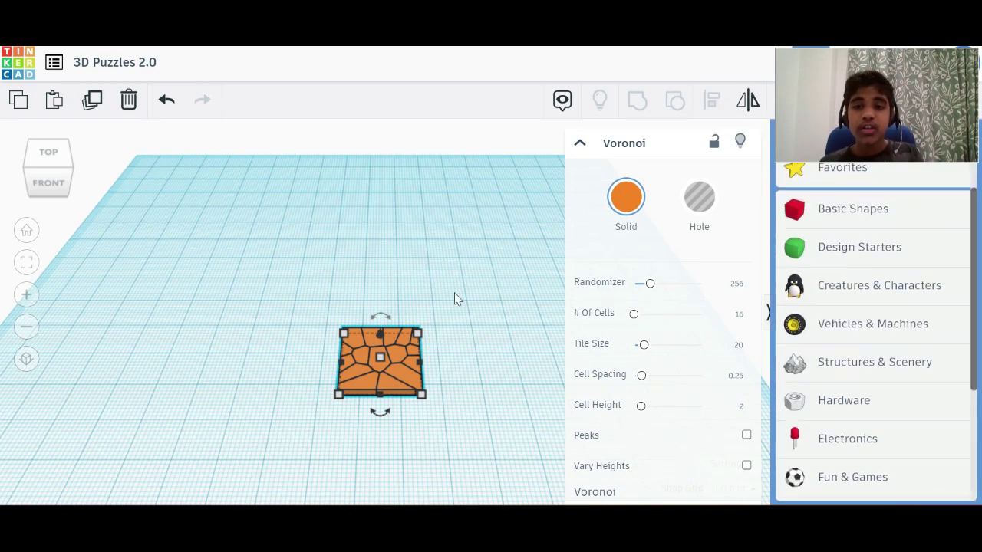
left_click(820, 220)
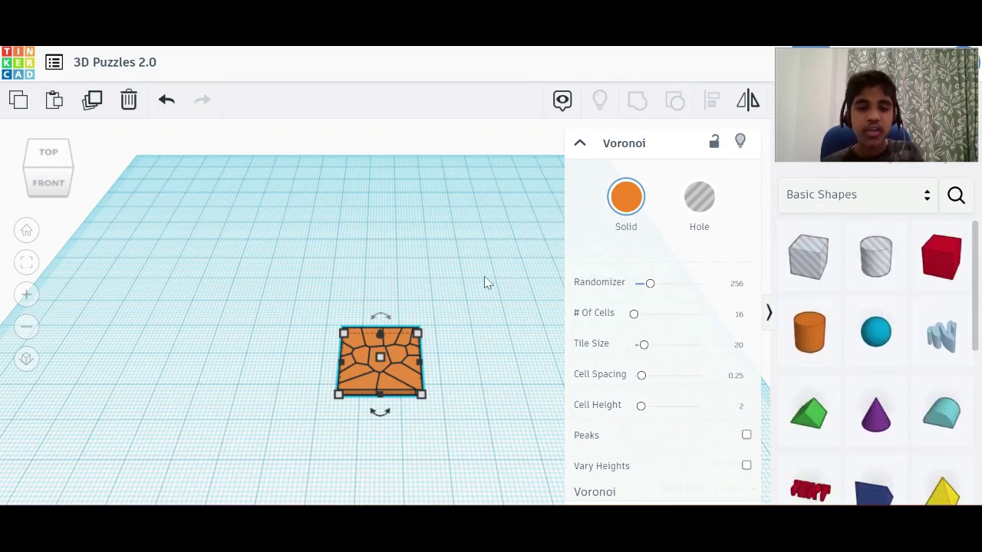
Step: Set the Voronoi's tile size to 40 and shift the enlarged tile sideways toward the middle of the workplane
key("f")
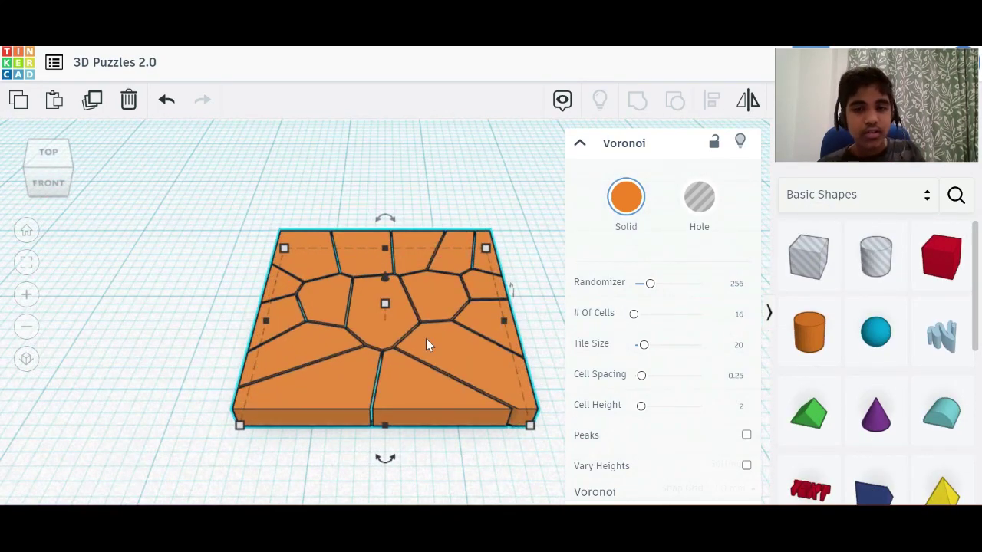
scroll(427, 344, "down", 5)
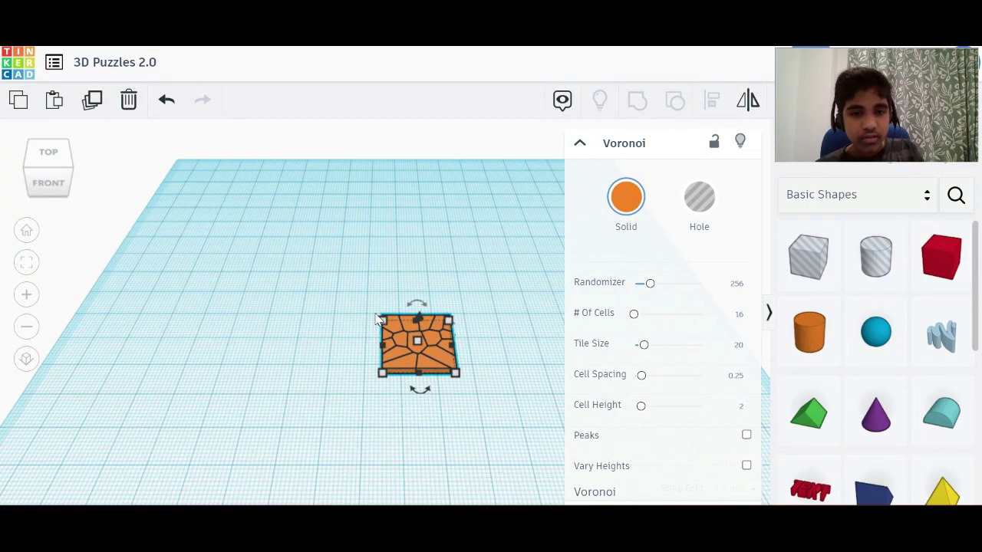
left_click(381, 319)
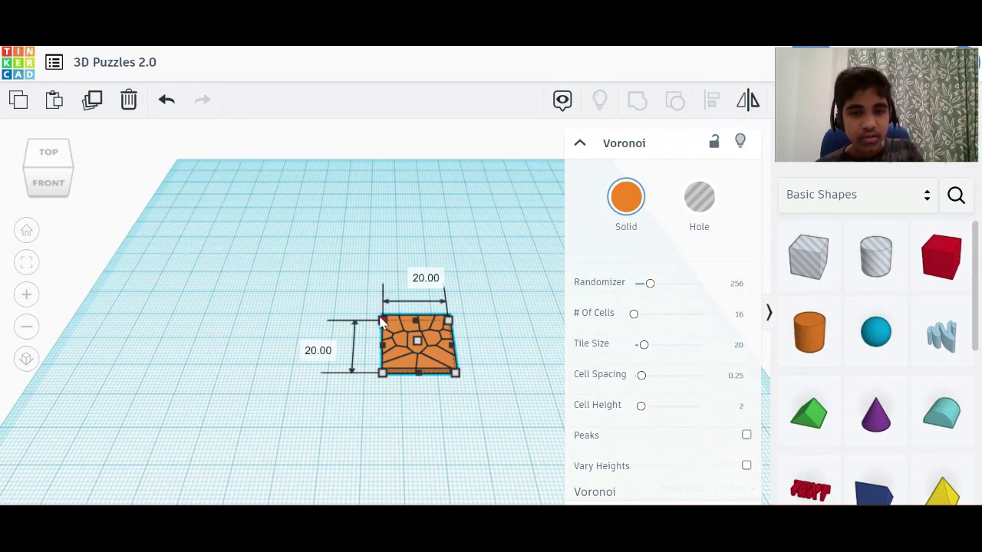
left_click(738, 346)
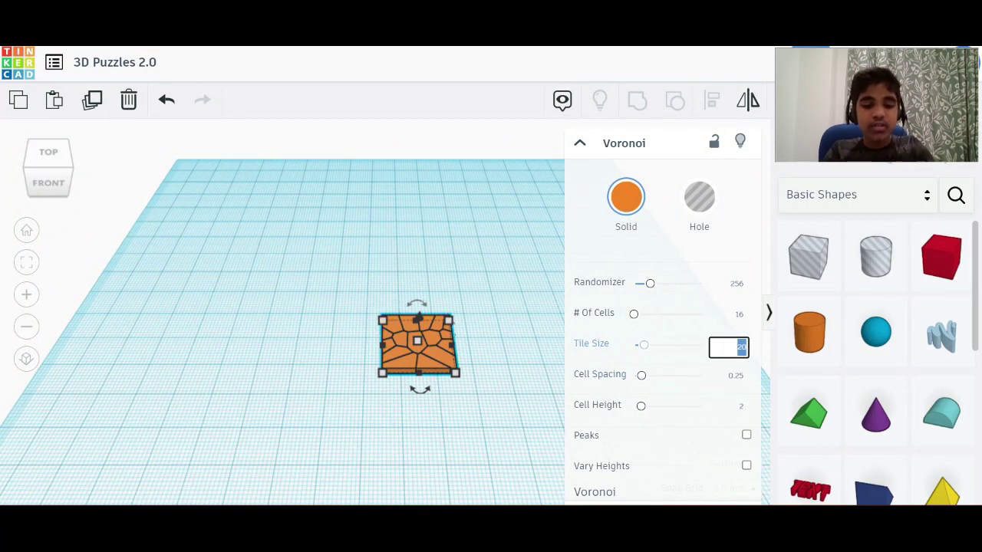
key("Return")
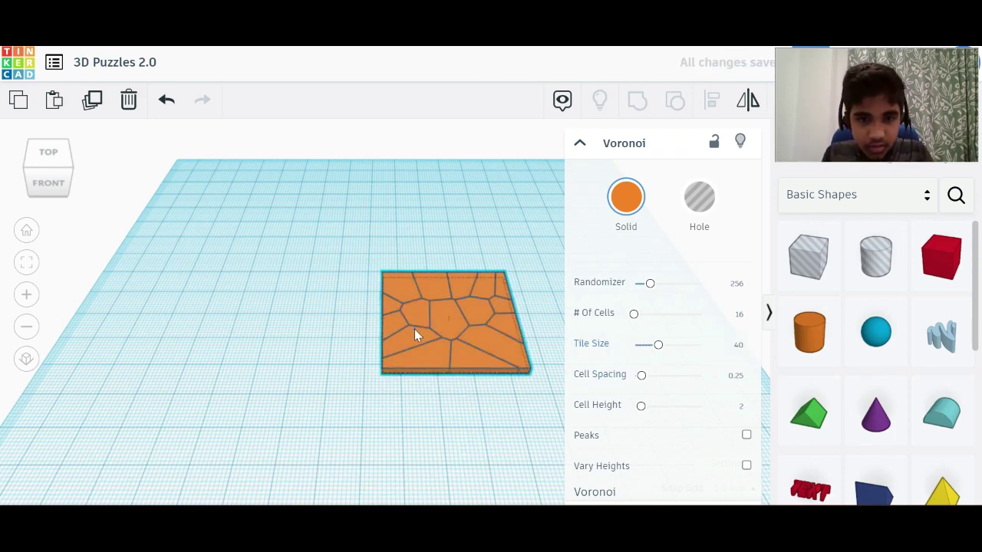
left_click_drag(414, 329, 350, 332)
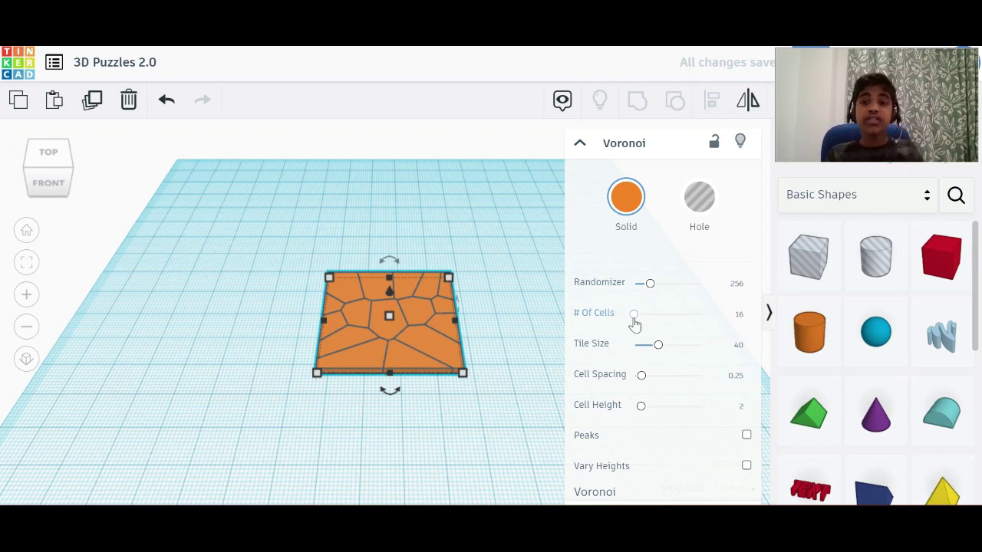
Step: Set the Voronoi tile's number of cells to 25
left_click(728, 315)
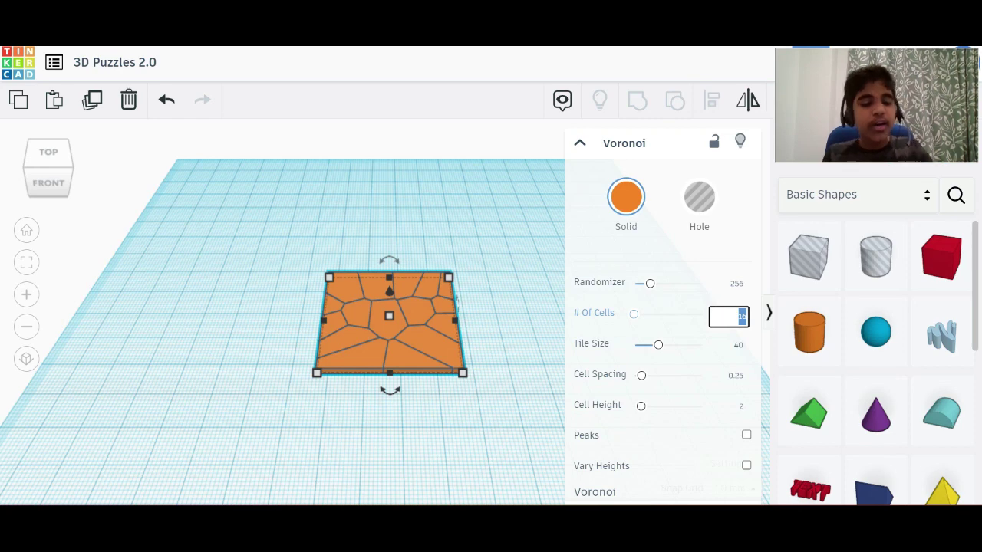
key("Return")
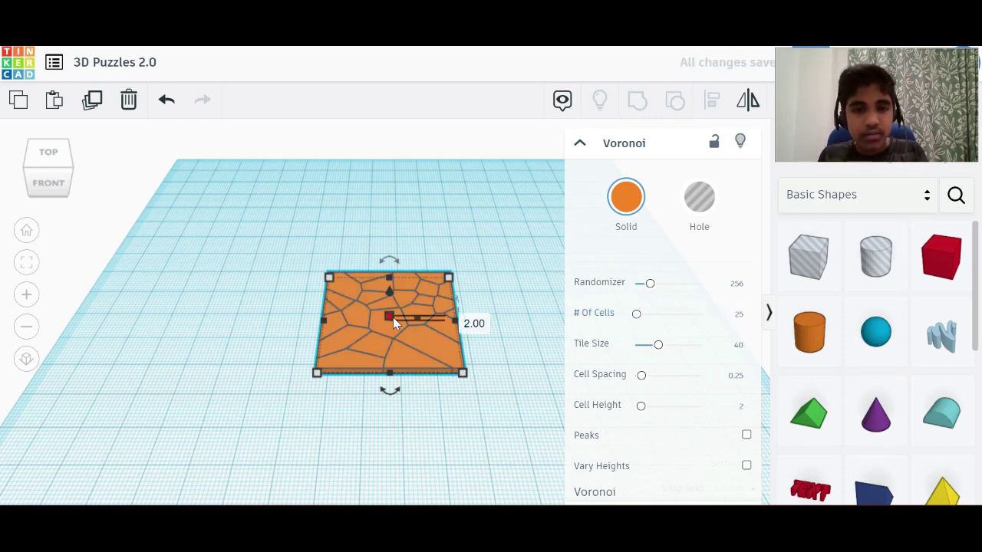
scroll(393, 320, "up", 3)
scroll(393, 317, "up", 2)
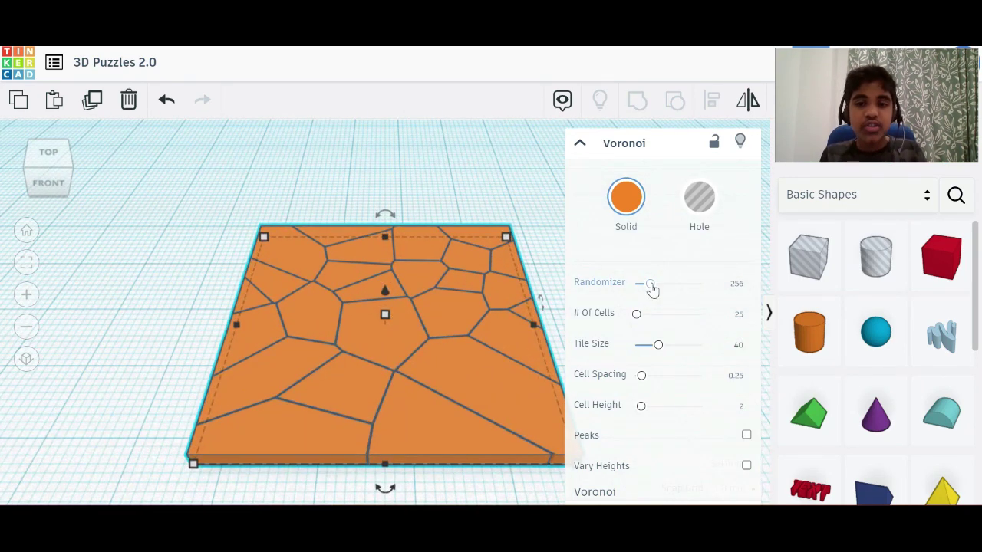
Step: Change the Voronoi cell pattern by setting the randomizer to 395, keeping the tile selected
mouse_move(651, 286)
left_mouse_down()
mouse_move(667, 285)
mouse_move(650, 285)
mouse_move(659, 286)
left_mouse_up()
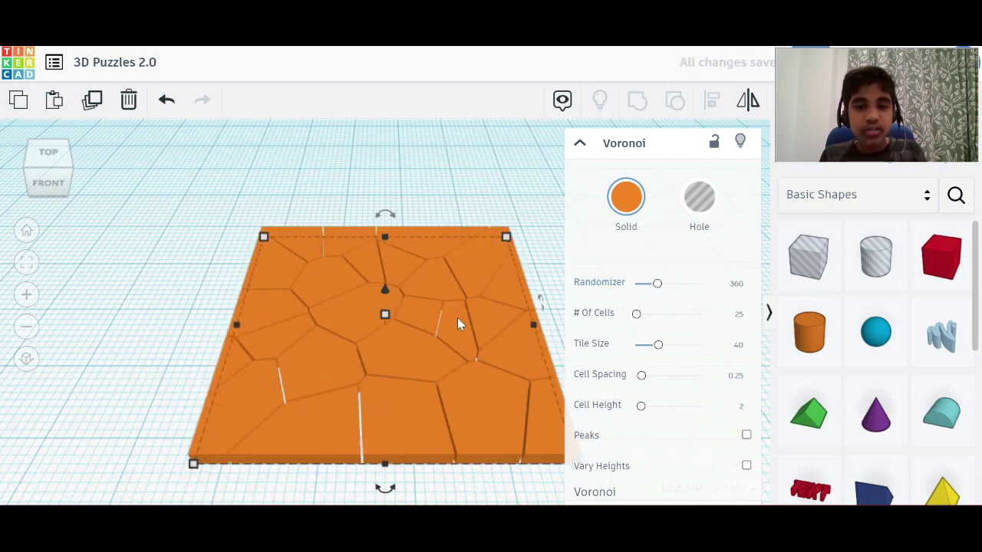
mouse_move(656, 284)
left_mouse_down()
mouse_move(637, 285)
mouse_move(686, 285)
mouse_move(658, 284)
left_mouse_up()
left_click(735, 285)
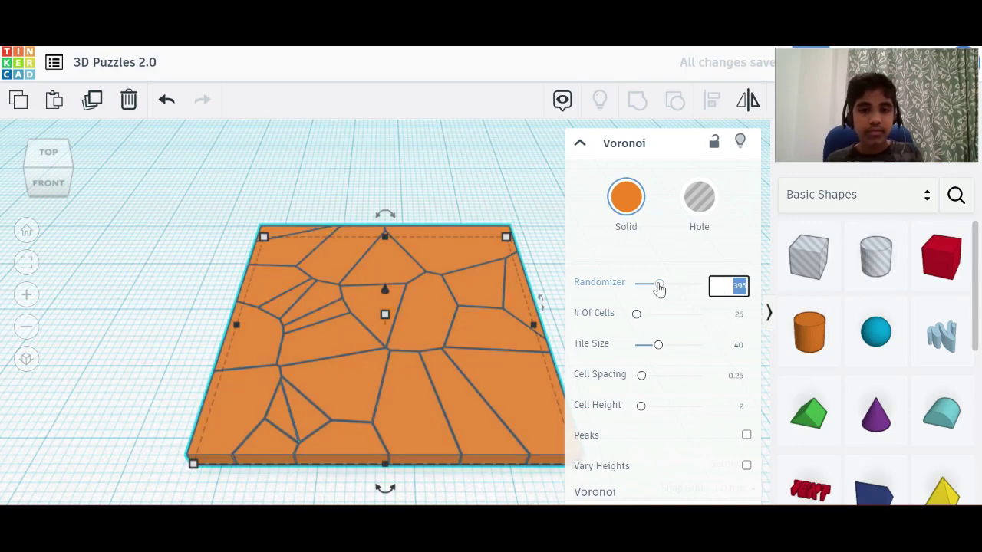
left_click(444, 207)
scroll(382, 387, "down", 3)
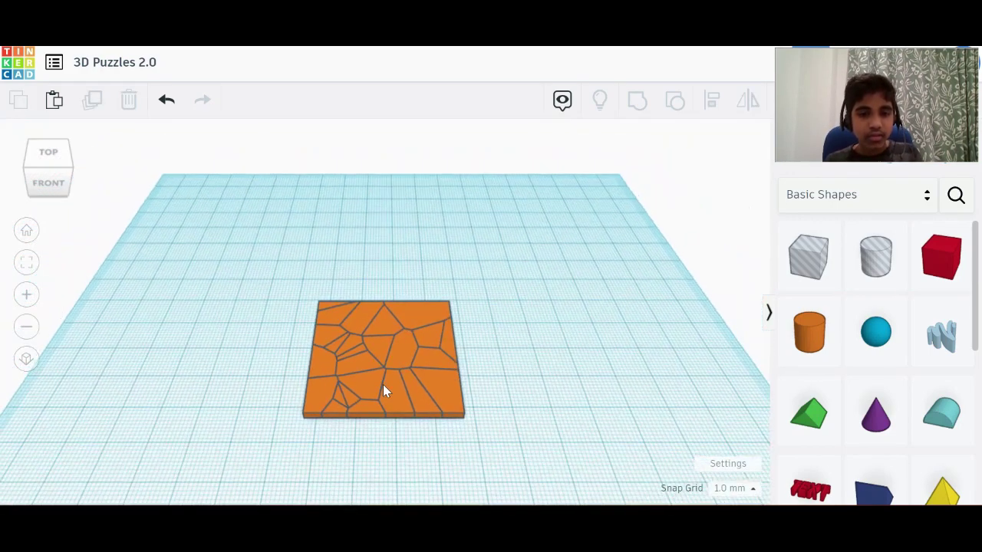
left_click(382, 388)
scroll(381, 376, "up", 4)
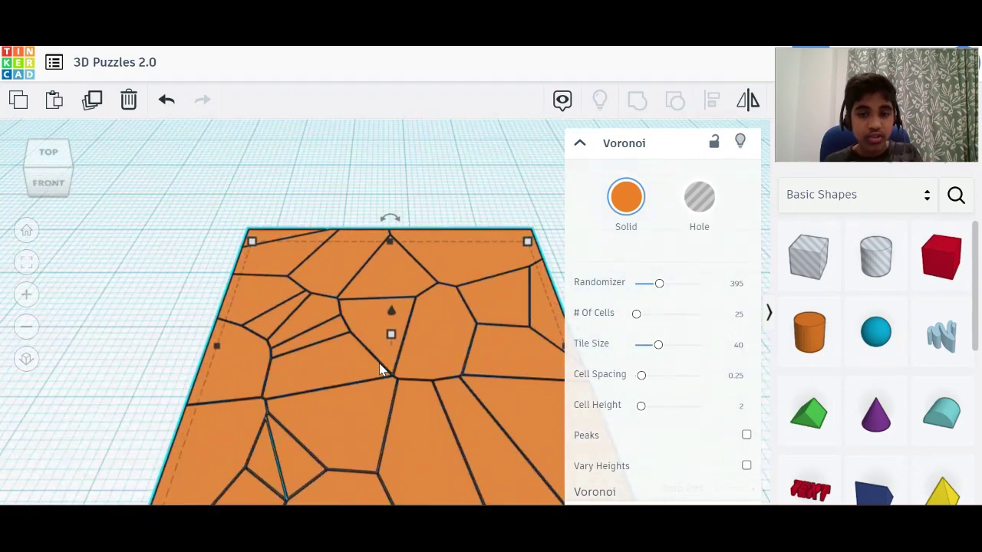
Step: Try a cell spacing of 1 on the Voronoi tile
left_click(62, 169)
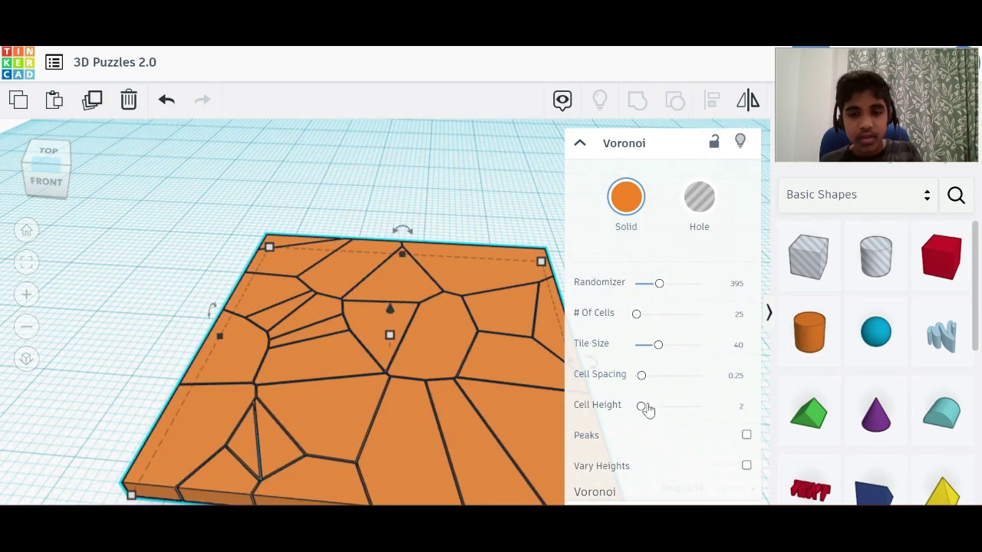
scroll(345, 435, "down", 4)
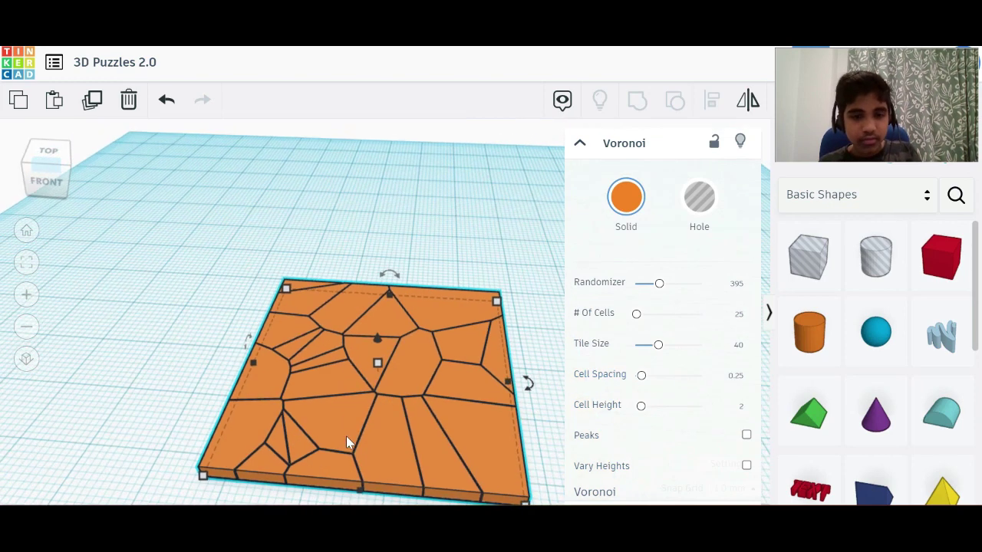
mouse_move(642, 378)
left_mouse_down()
mouse_move(724, 378)
mouse_move(612, 376)
mouse_move(657, 376)
left_mouse_up()
left_click(727, 381)
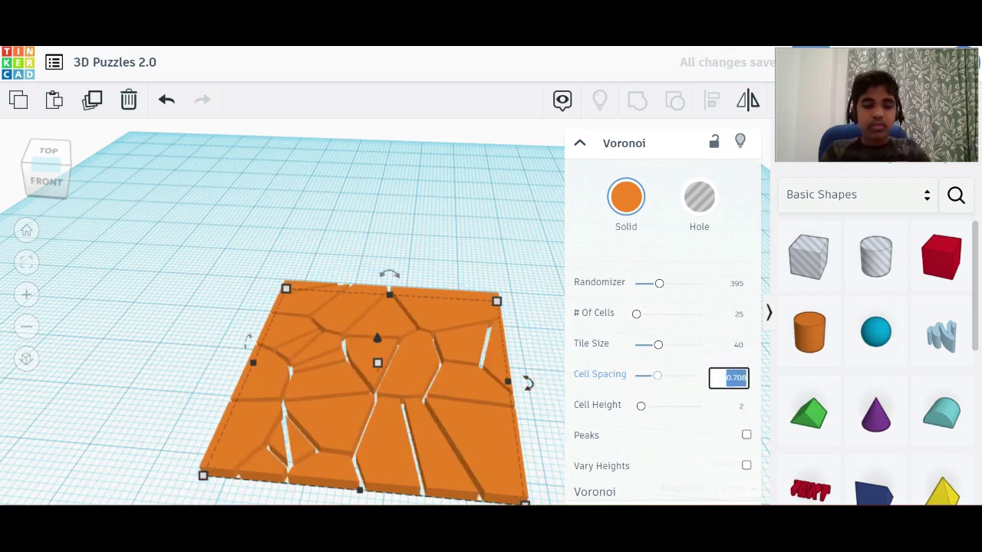
type("1")
key("Return")
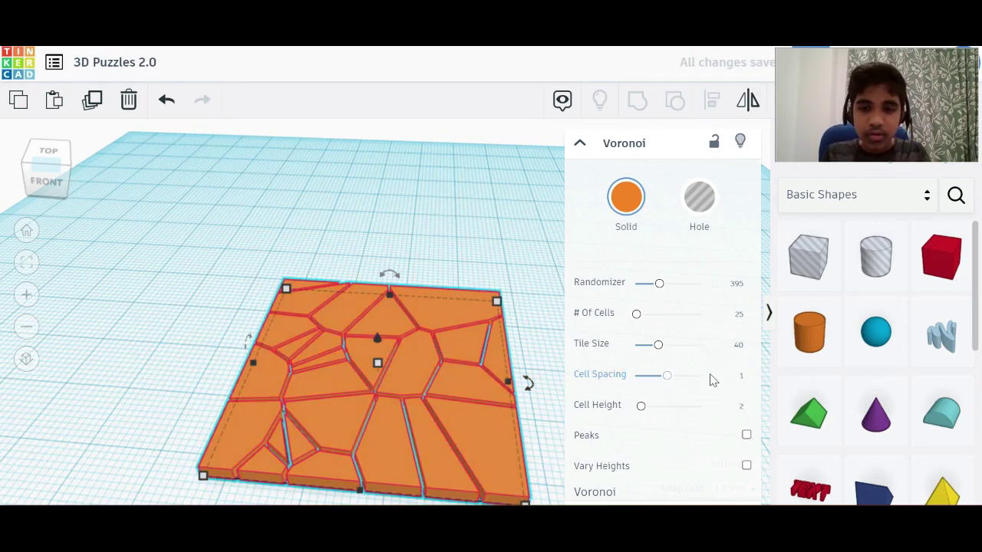
Step: Set the Voronoi tile's cell spacing to 0.5 and check the gaps between the pieces
left_click(742, 381)
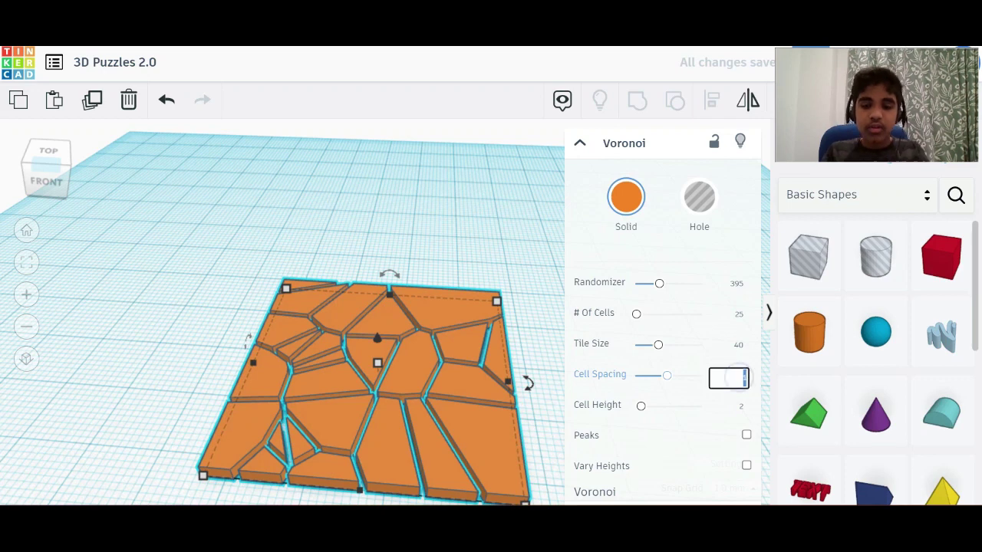
type("0.5")
key("Return")
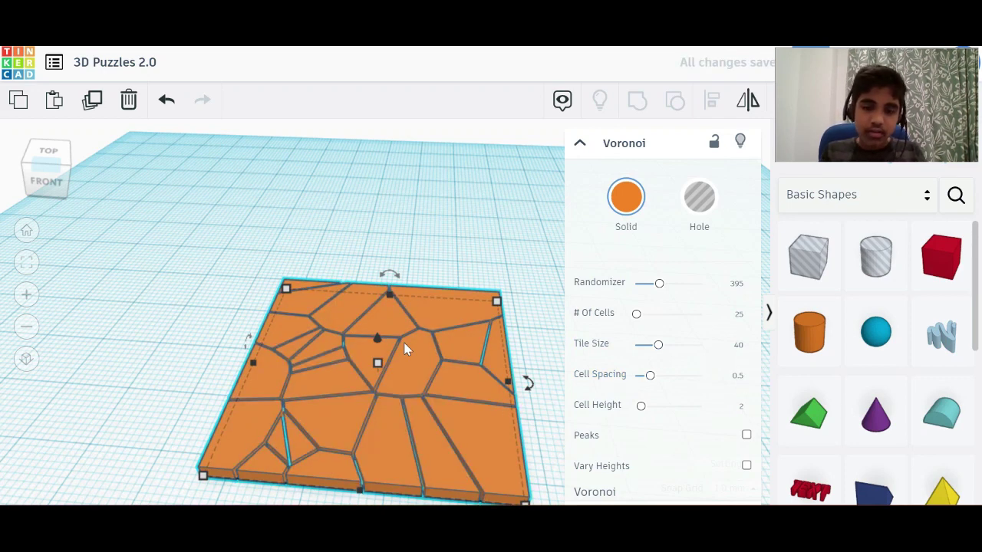
scroll(405, 348, "down", 3)
scroll(405, 349, "up", 3)
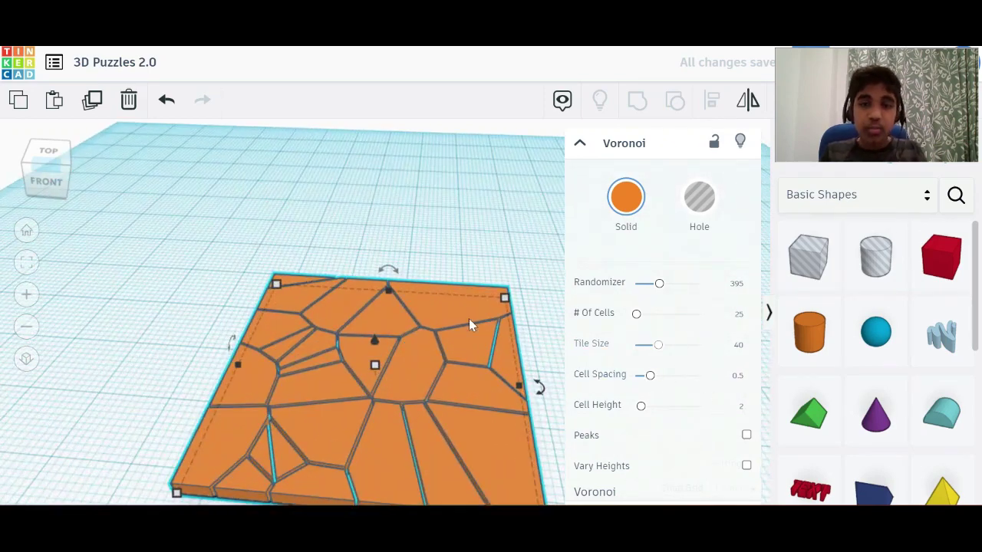
Step: Add a box to the workplane as a hole and move it over the back-left corner of the Voronoi tile
scroll(416, 329, "down", 3)
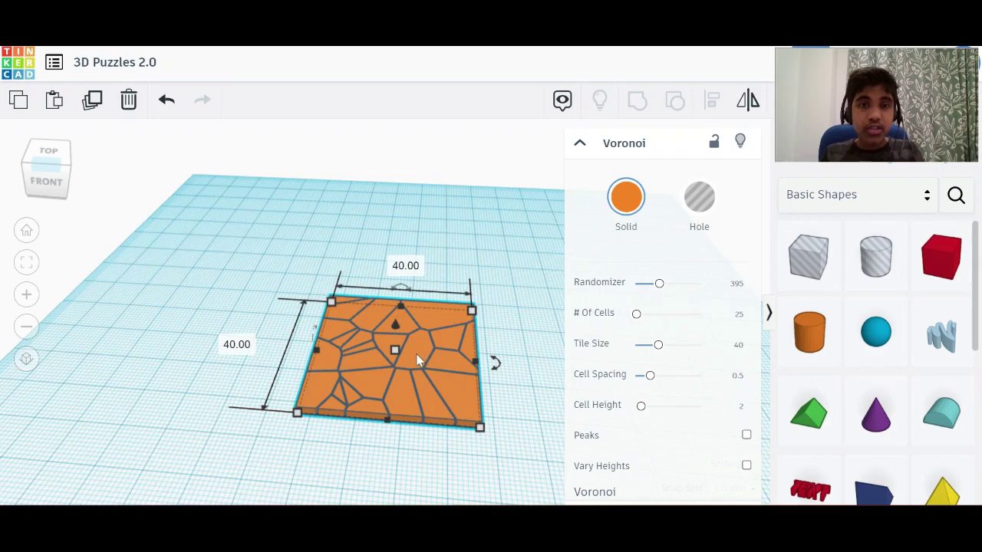
scroll(362, 354, "up", 5)
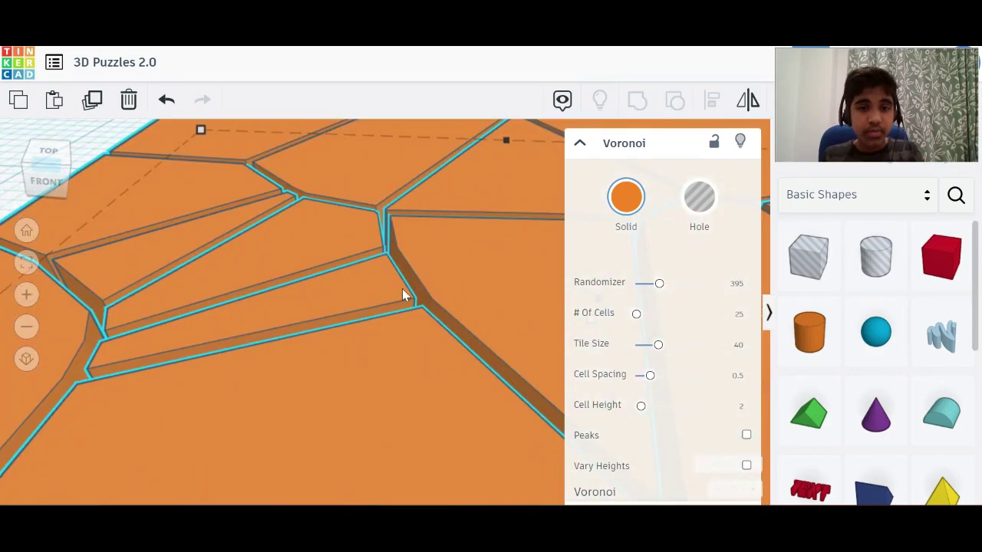
scroll(402, 288, "down", 5)
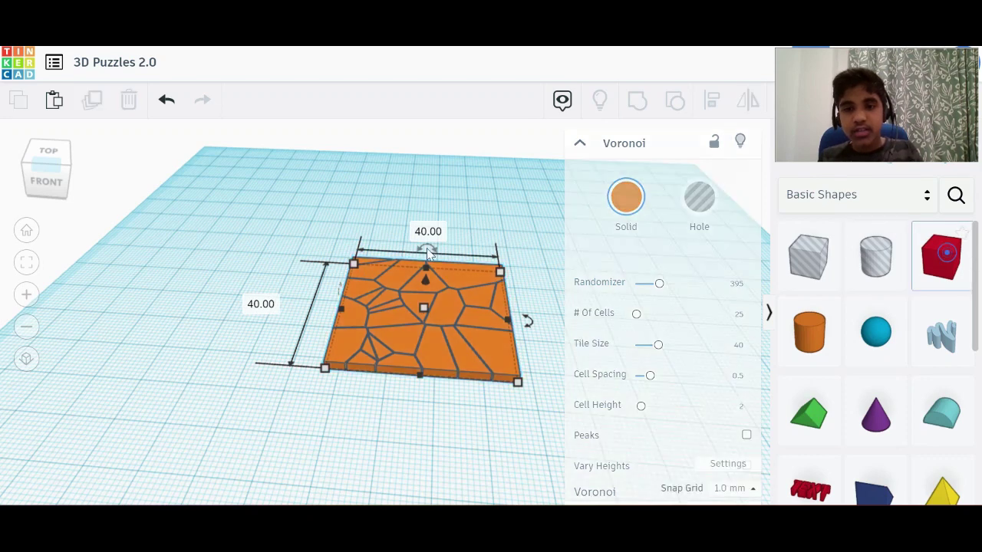
left_click_drag(940, 253, 367, 361)
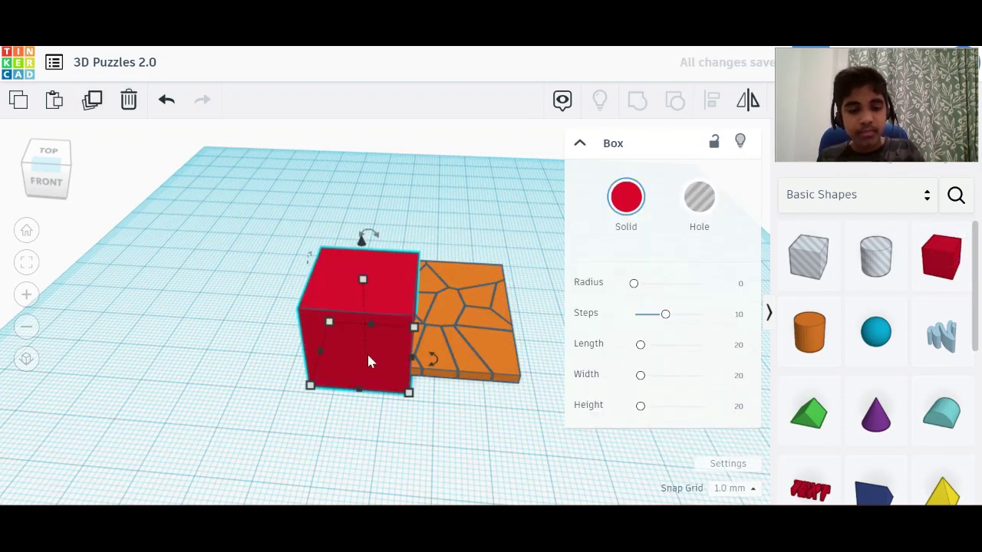
scroll(368, 361, "up", 3)
left_click(699, 197)
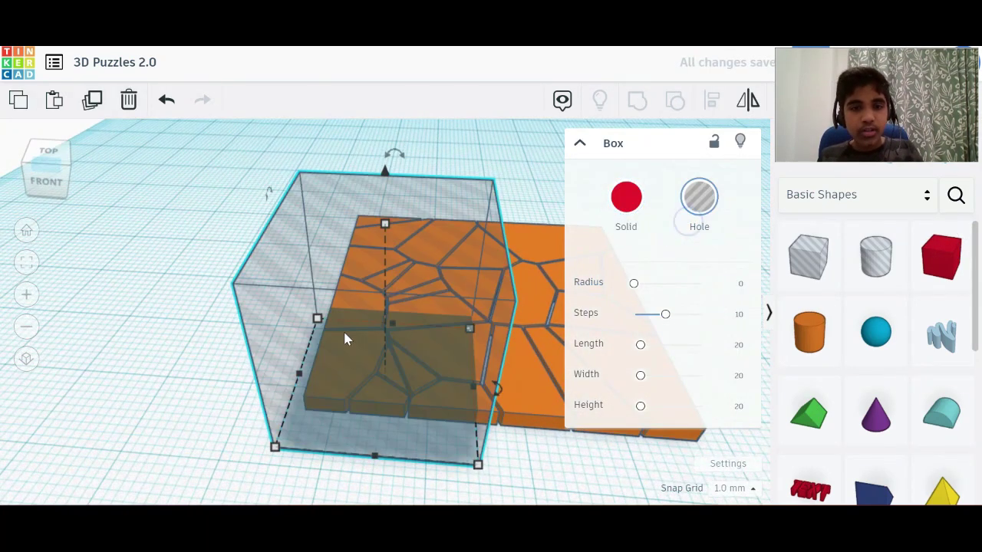
left_click_drag(265, 326, 383, 153)
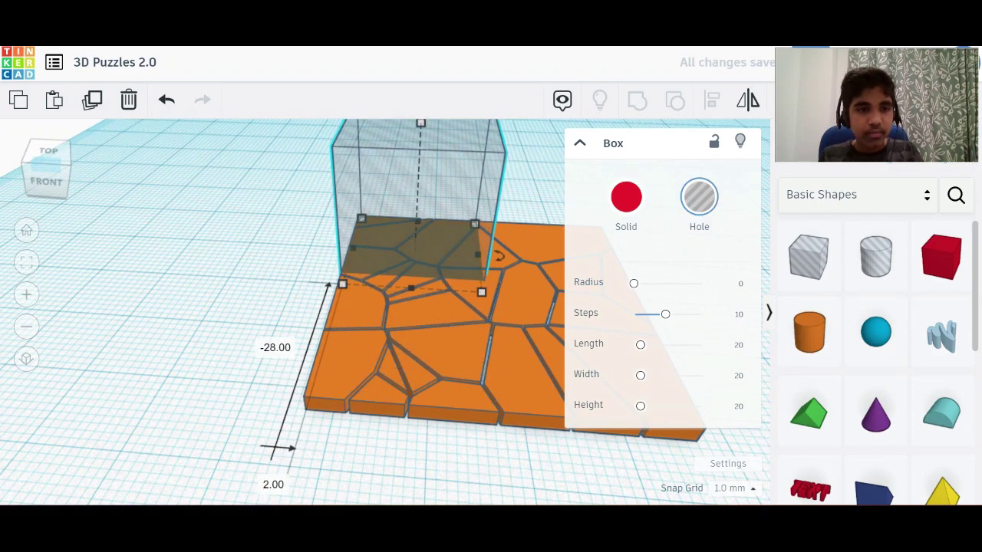
Step: Set the hole box's length and width to 40 and its height to 2
left_click(67, 146)
left_click(64, 154)
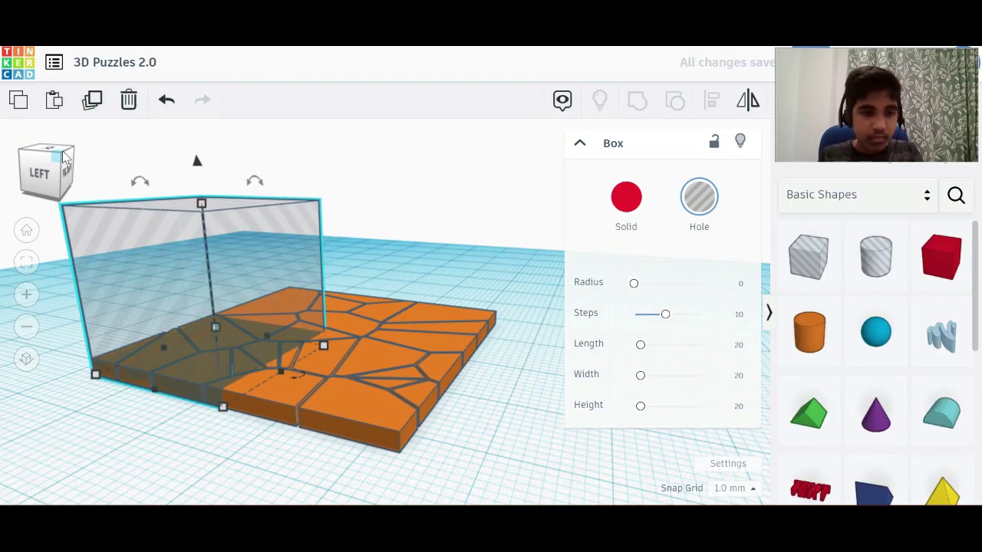
left_click(34, 169)
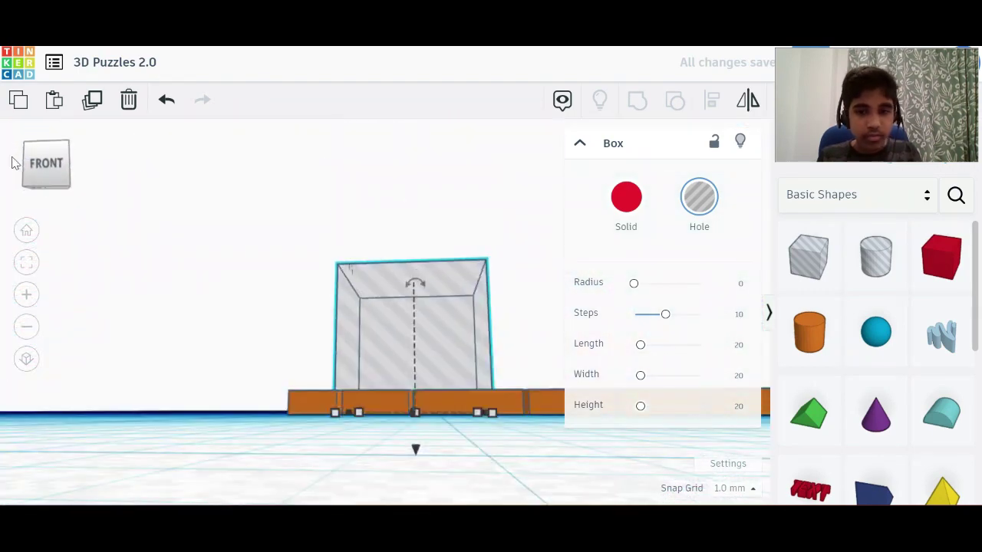
left_click(738, 346)
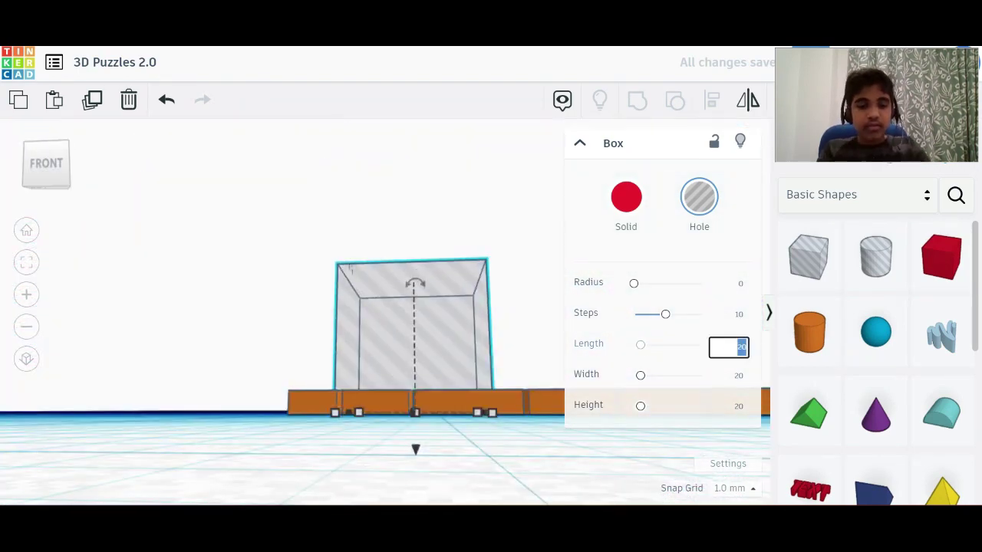
type("40")
left_click(737, 376)
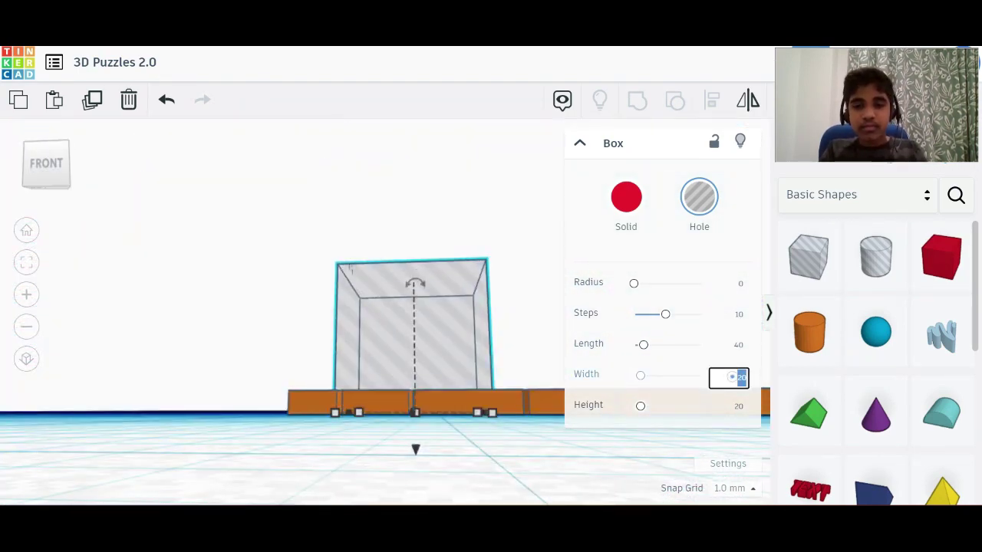
type("40")
left_click(738, 406)
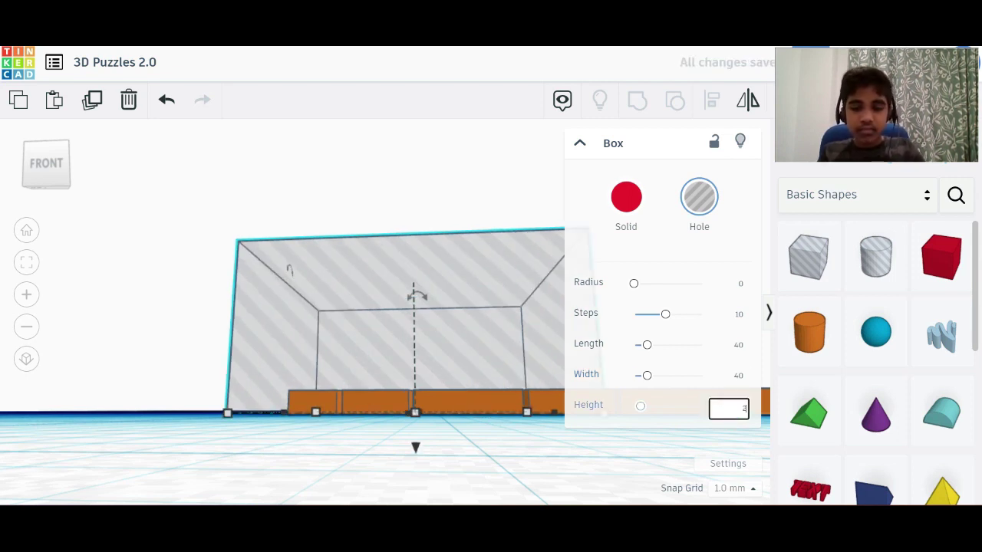
type("2")
key("Return")
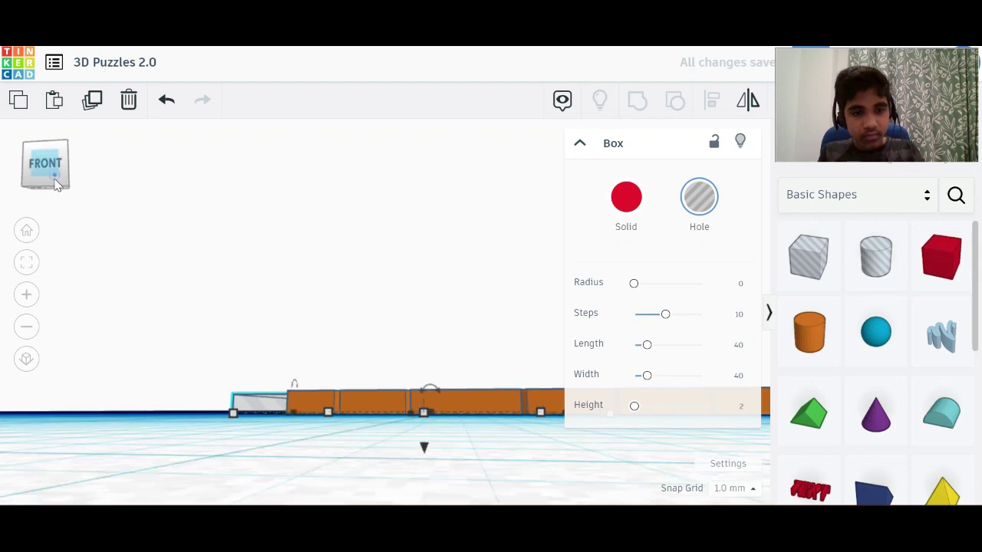
Step: Shift the flat hole box across the workplane so that it fully covers the Voronoi tile
left_click_drag(55, 179, 56, 184)
key("Right")
key("Right")
key("Right")
key("Right")
key("Right")
key("Right")
key("Right")
key("Right")
key("Right")
key("Right")
key("Left")
key("Down")
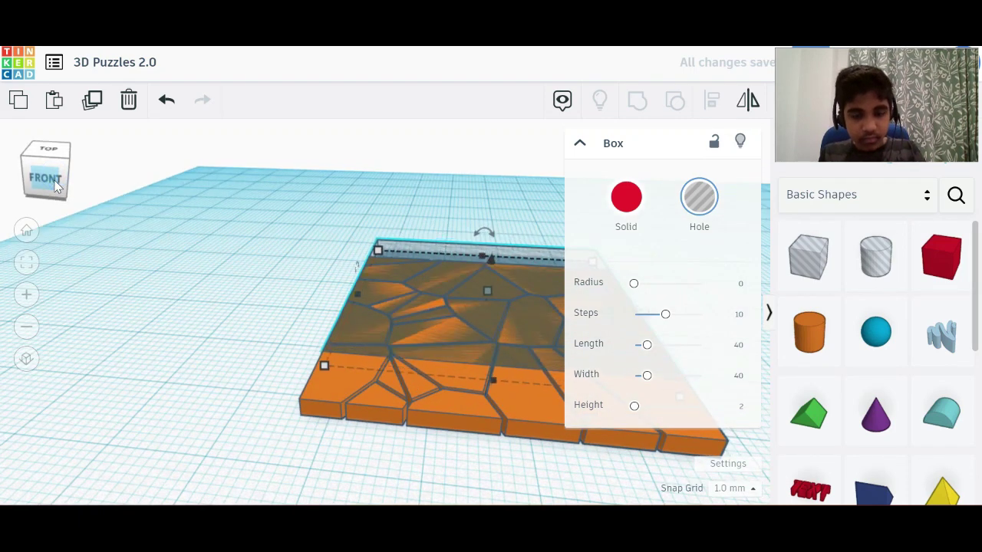
key("Down")
key("Down")
key("Down")
key("Down")
key("Down")
key("Down")
key("Down")
key("Down")
key("Down")
key("Down")
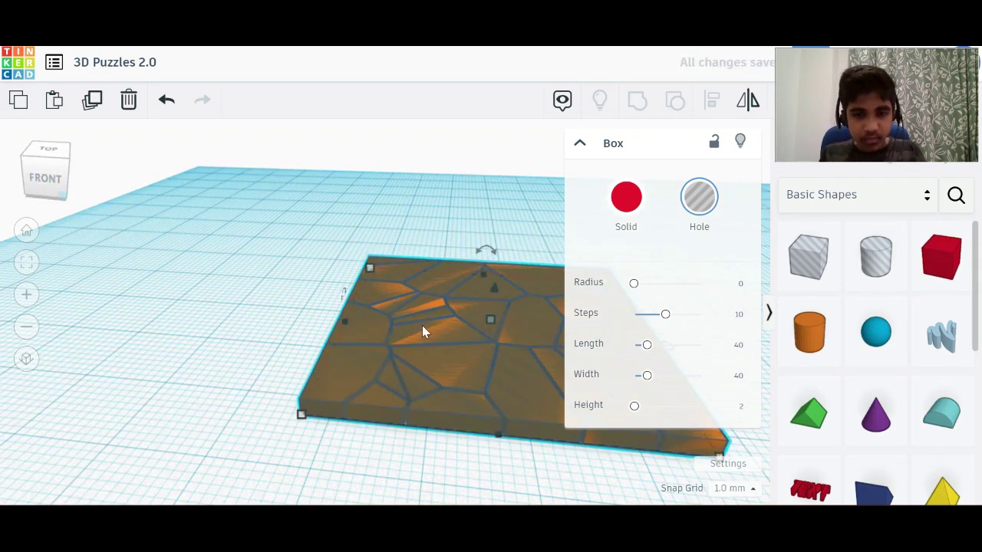
Step: Move the flat hole box off the Voronoi tile so that it sits just beyond the tile's left edge
key("Left")
key("Left")
key("Left")
key("Left")
key("Left")
key("Left")
key("Left")
key("Left")
key("Left")
key("Left")
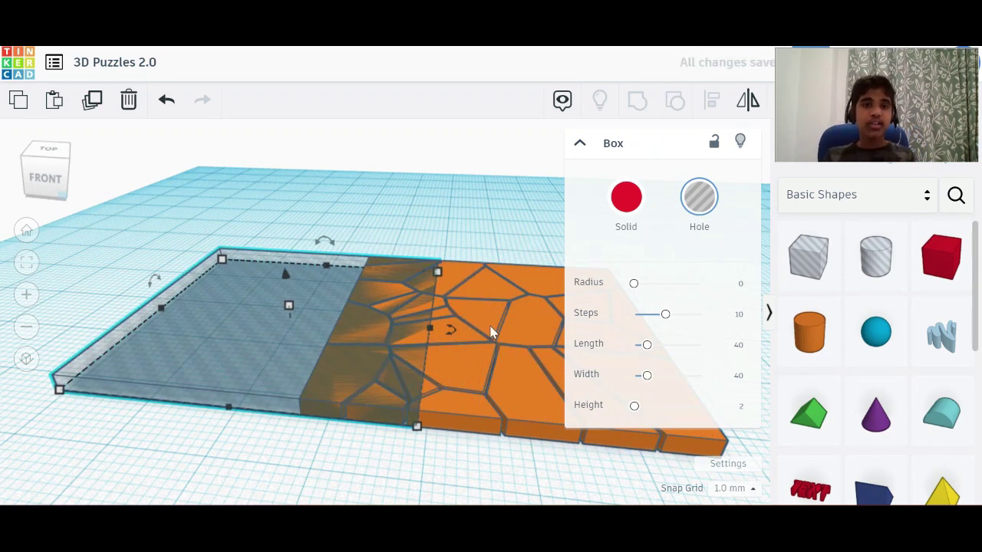
key("Left")
key("Left")
key("Left")
key("Left")
key("Left")
key("Left")
key("Left")
key("Left")
key("Left")
key("Left")
key("Left")
key("Left")
key("Left")
key("Left")
key("Left")
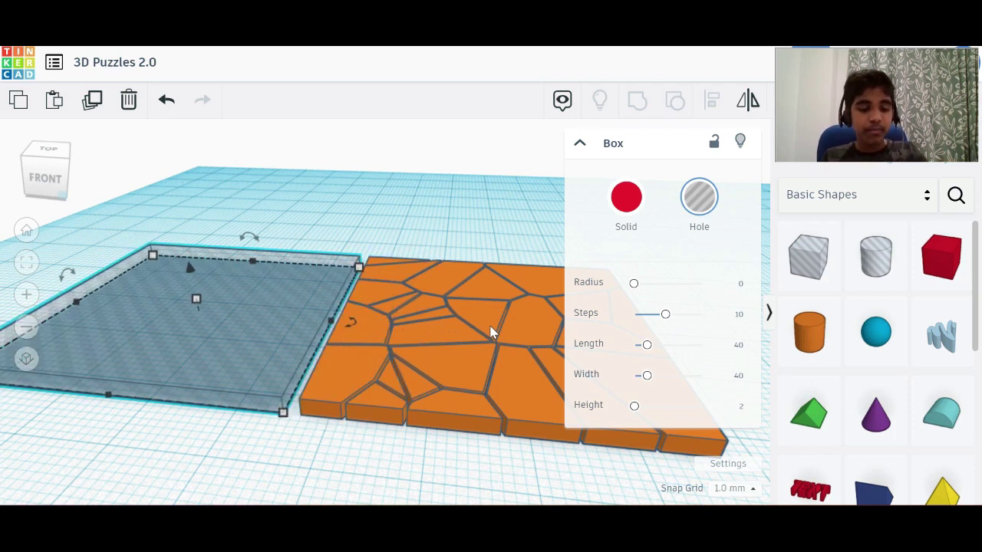
Step: Switch the flat box to solid and back to a hole
key("f")
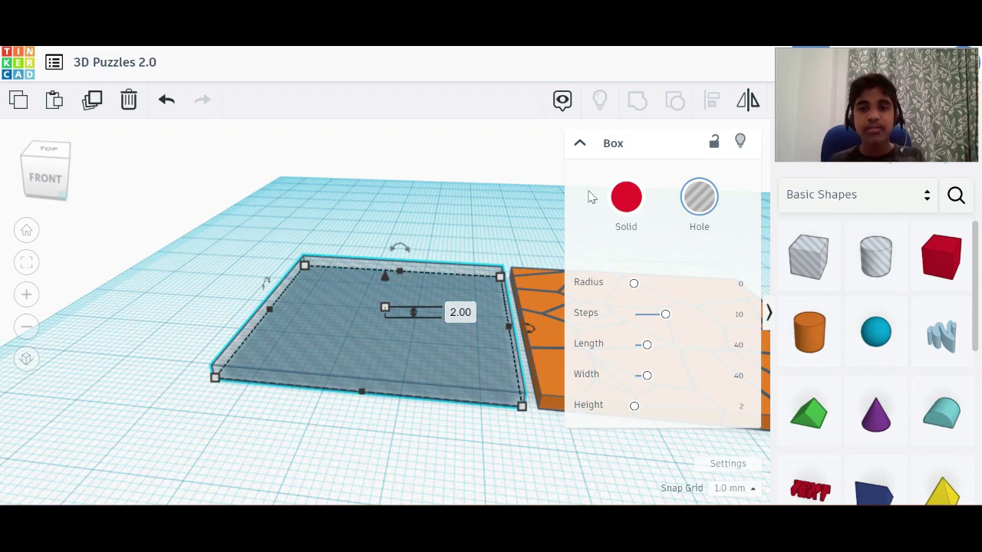
left_click(612, 196)
left_click(698, 198)
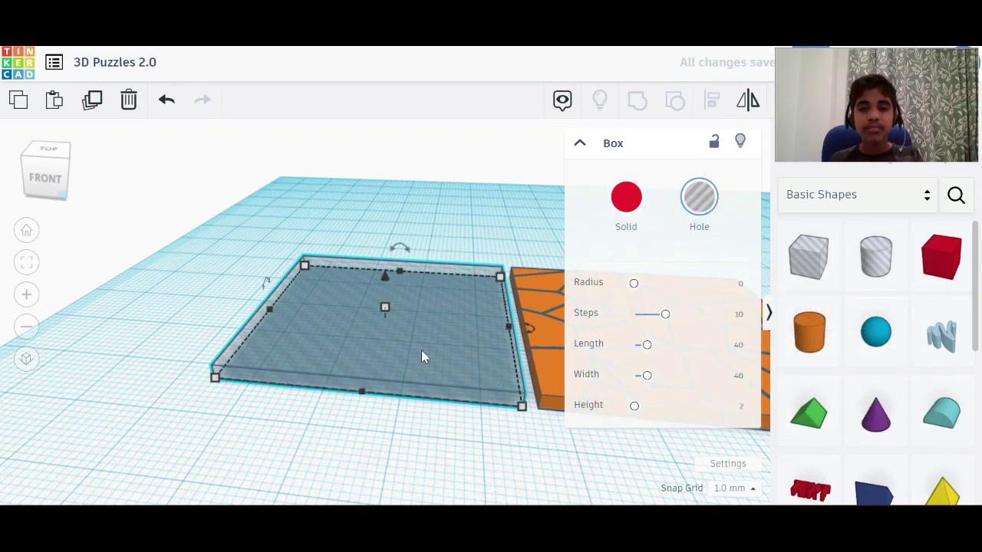
Step: Try a cell height of 1 with varied heights on the Voronoi tile
left_click(480, 432)
left_click(566, 392)
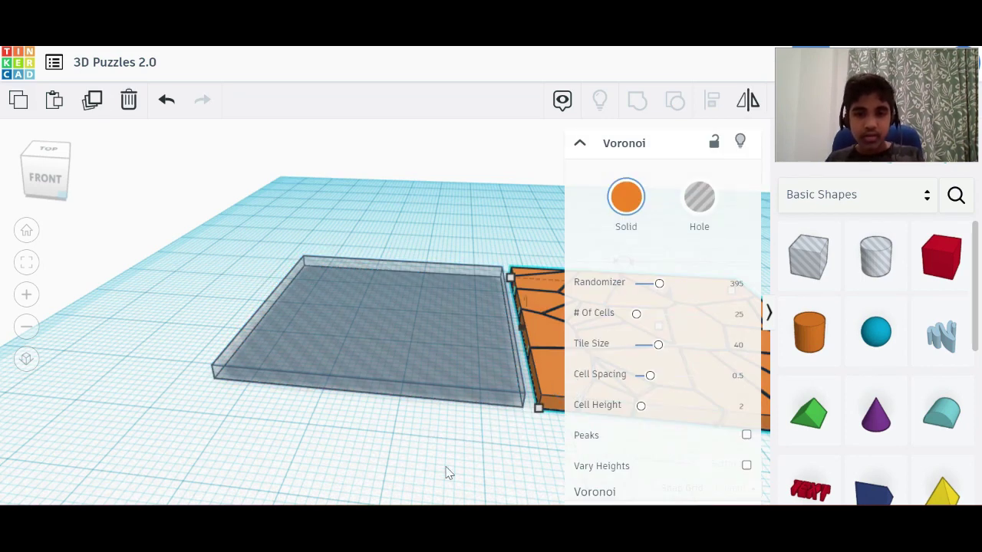
key("f")
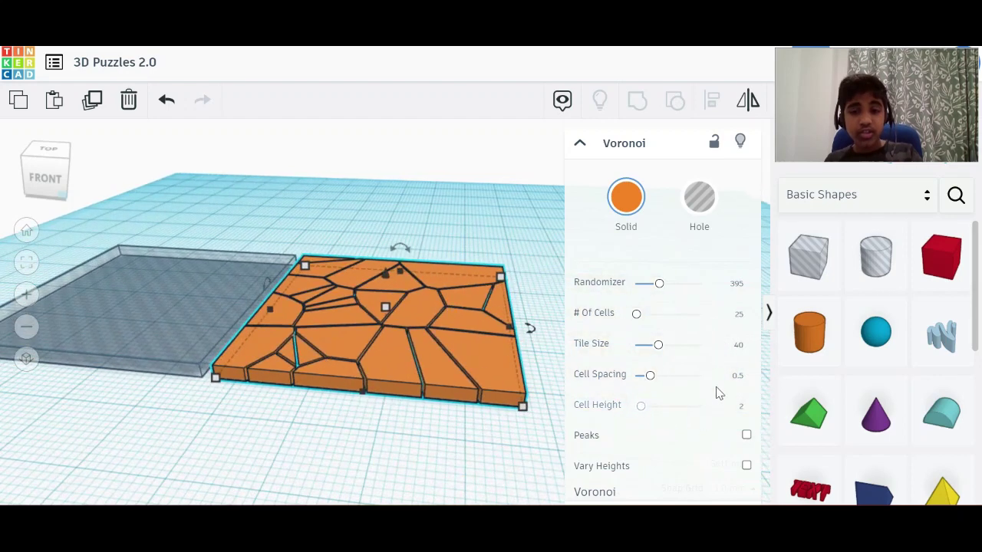
left_click_drag(637, 410, 613, 404)
left_click(746, 466)
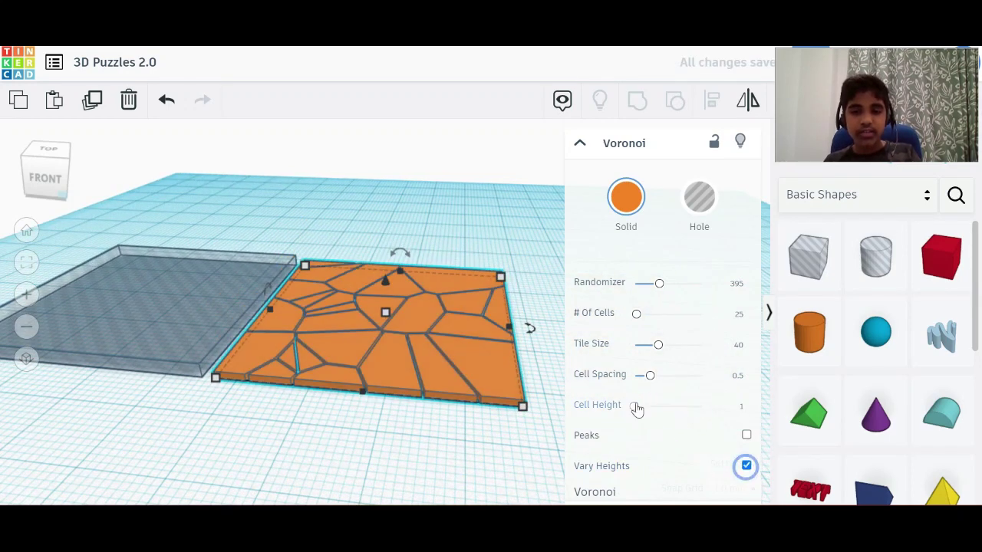
left_click(636, 406)
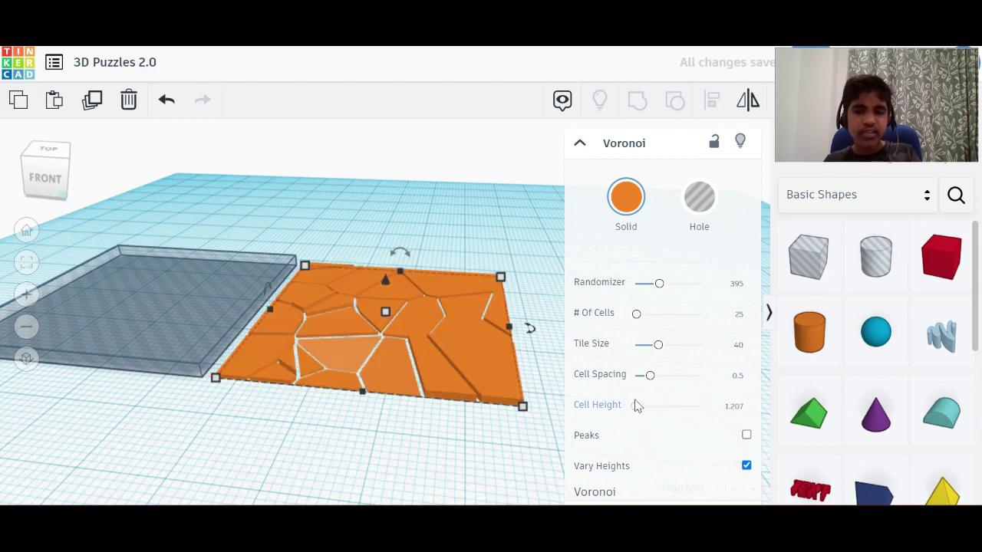
Step: Set the Voronoi tile's cell height to 2 and turn off varied heights
left_click(735, 406)
key("BackSpace")
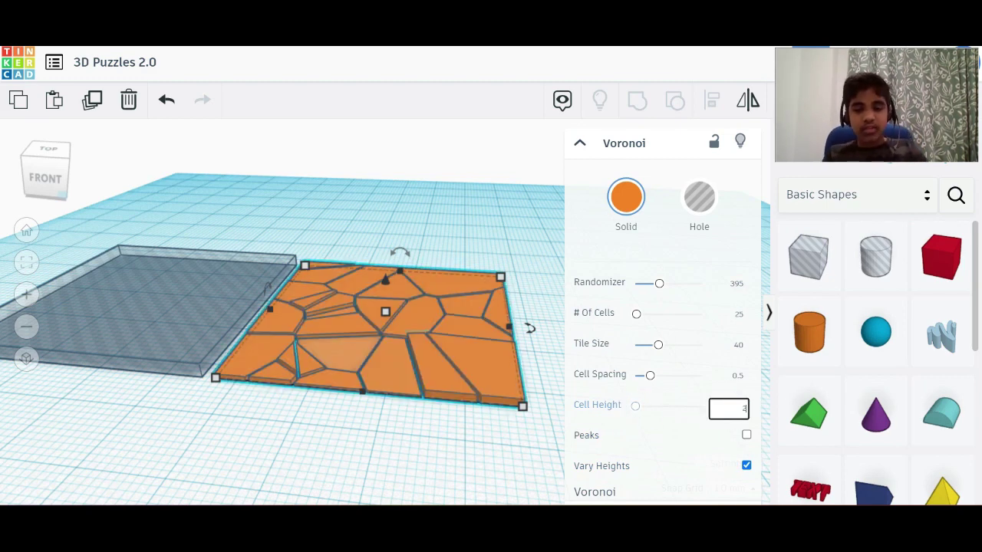
type("2")
key("Return")
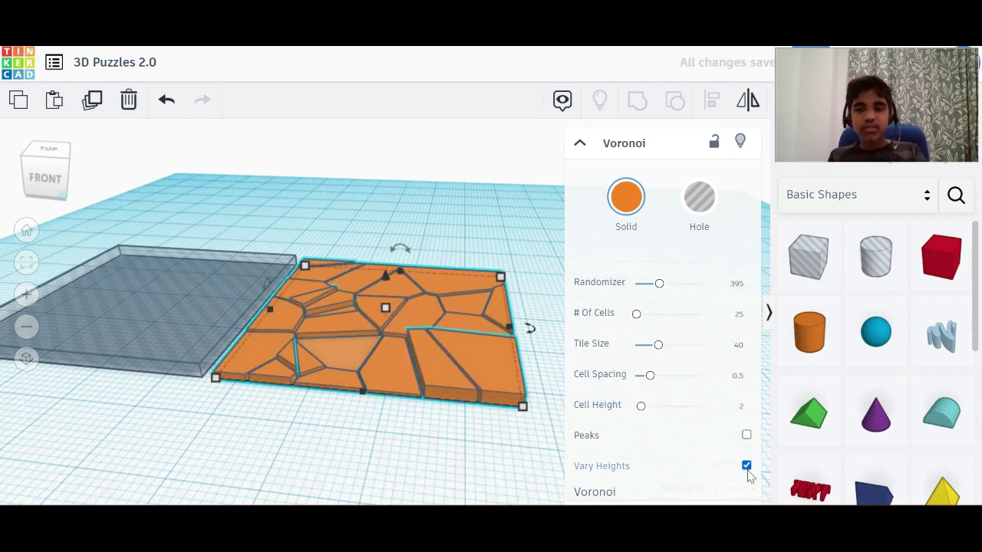
left_click(746, 466)
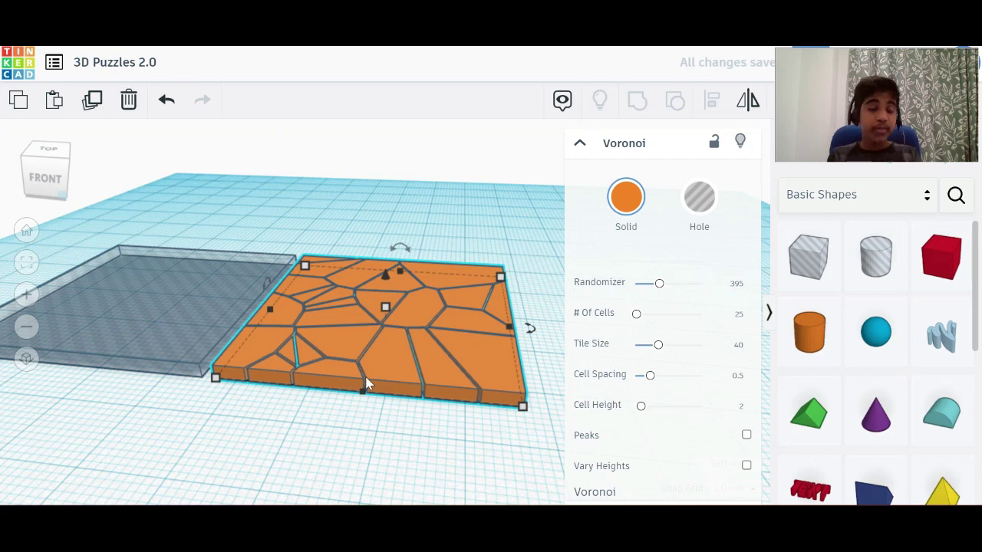
left_click_drag(927, 252, 319, 420)
key("f")
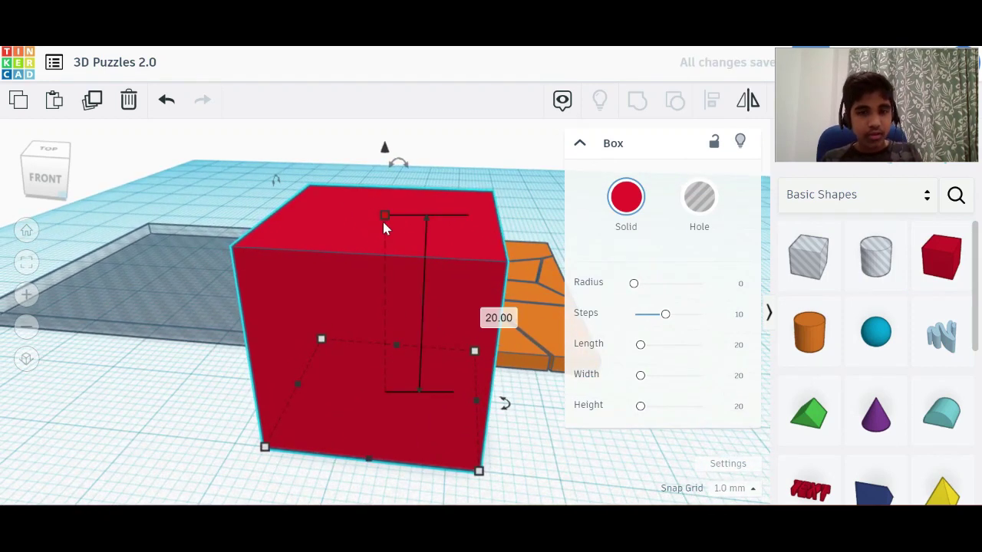
left_click_drag(383, 222, 386, 389)
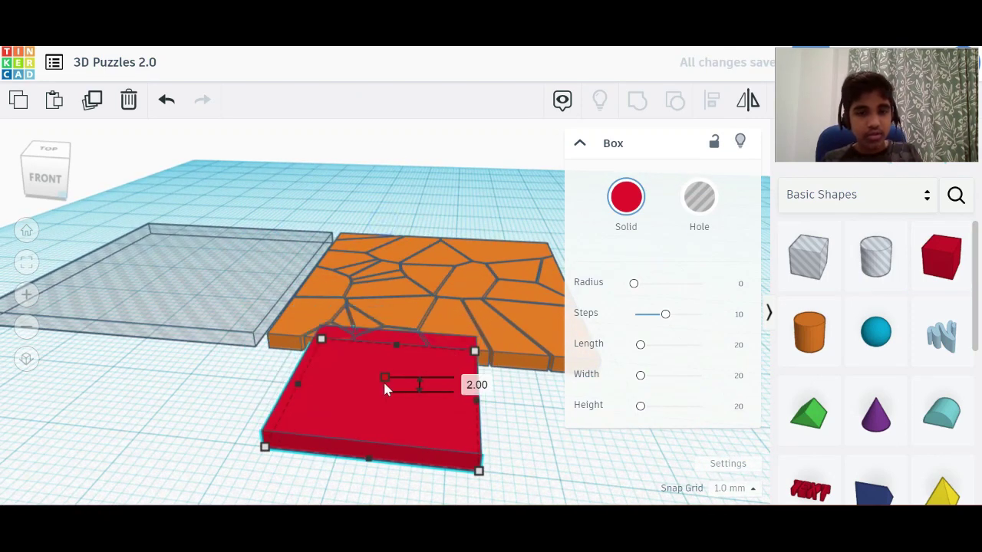
left_click(476, 386)
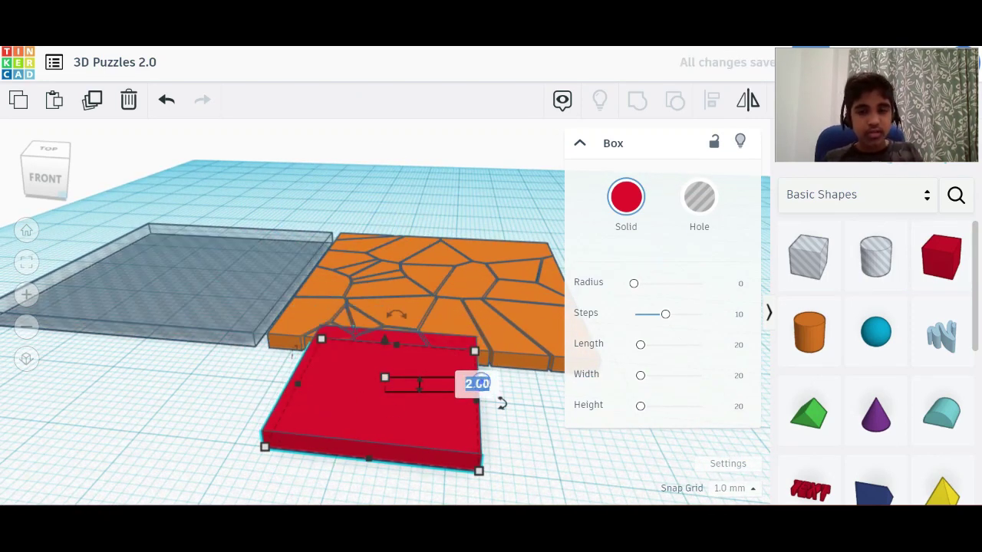
left_click(477, 384)
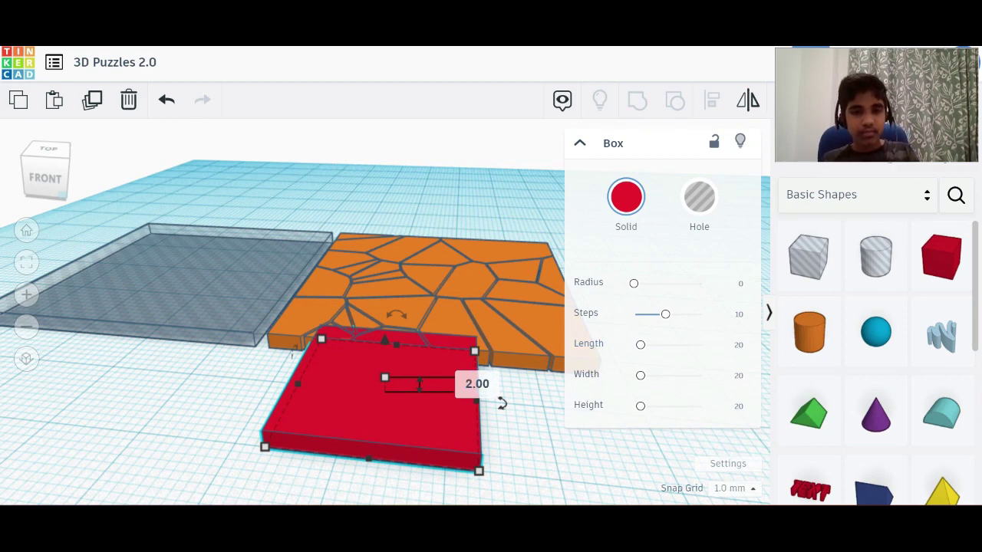
key("Delete")
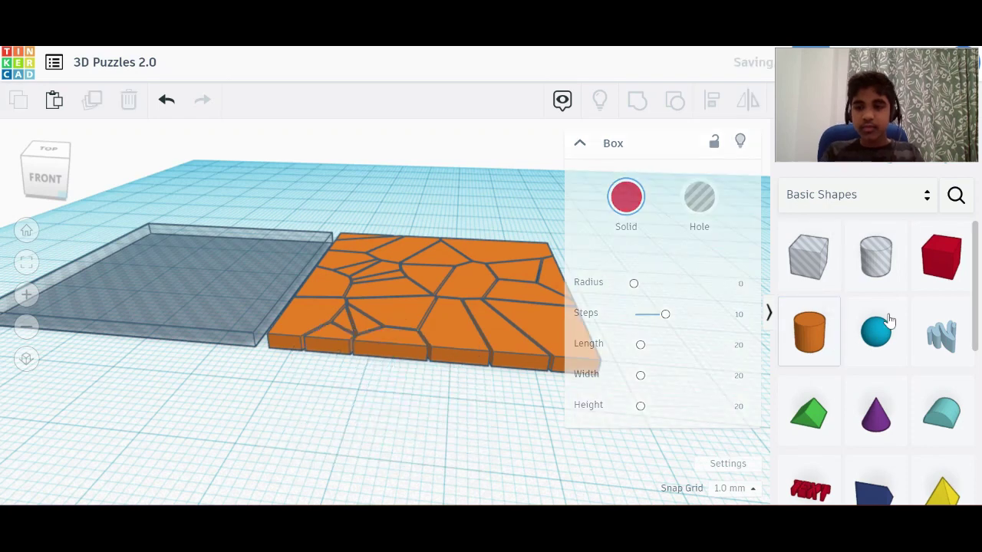
Step: Add a solid box in front of the Voronoi tile with length 42, width 42 and height 2
left_click_drag(924, 264, 376, 414)
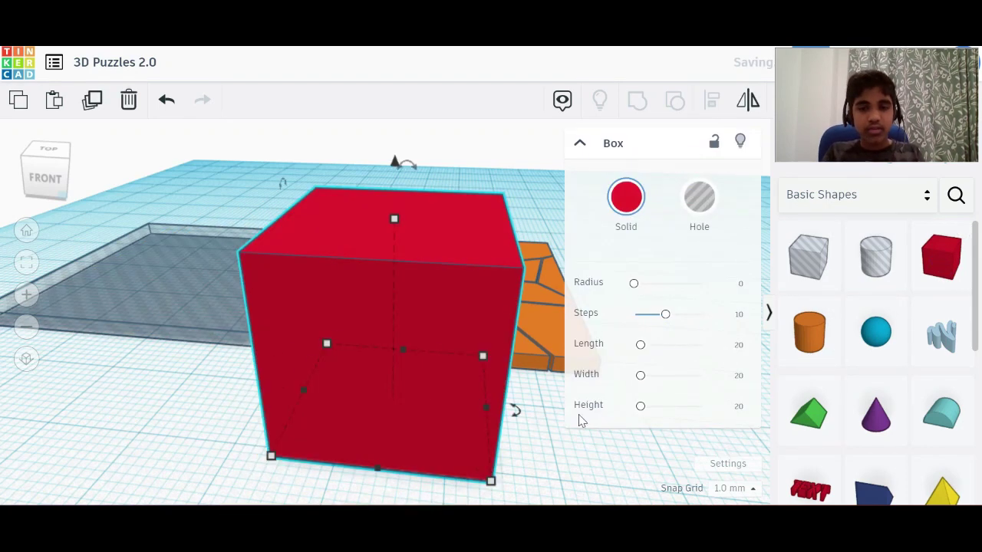
left_click(738, 347)
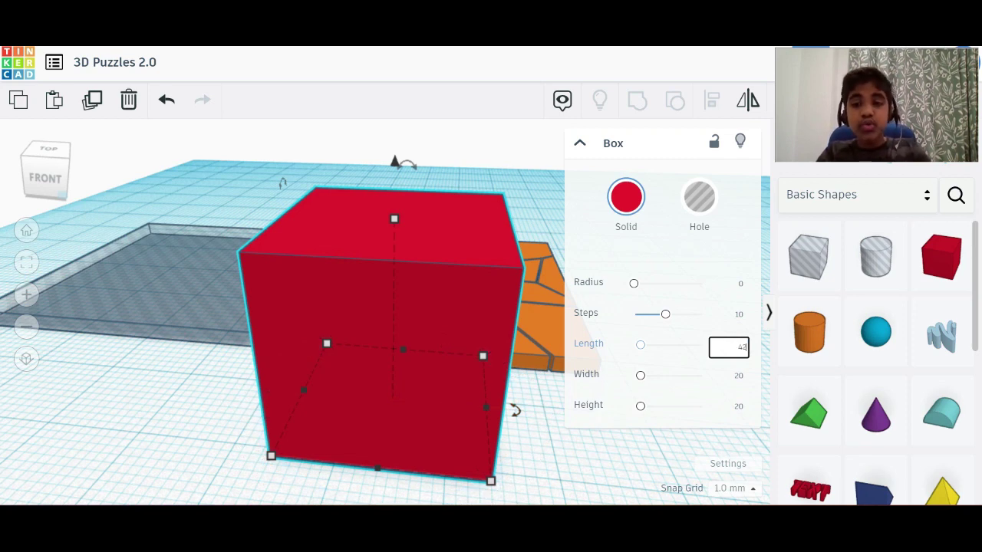
left_click(738, 375)
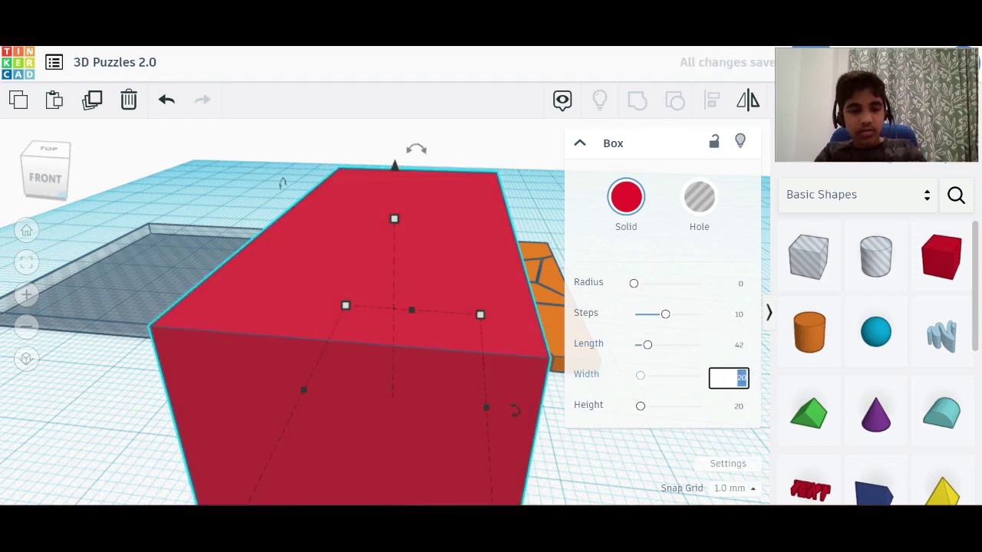
type("42")
scroll(285, 307, "down", 5)
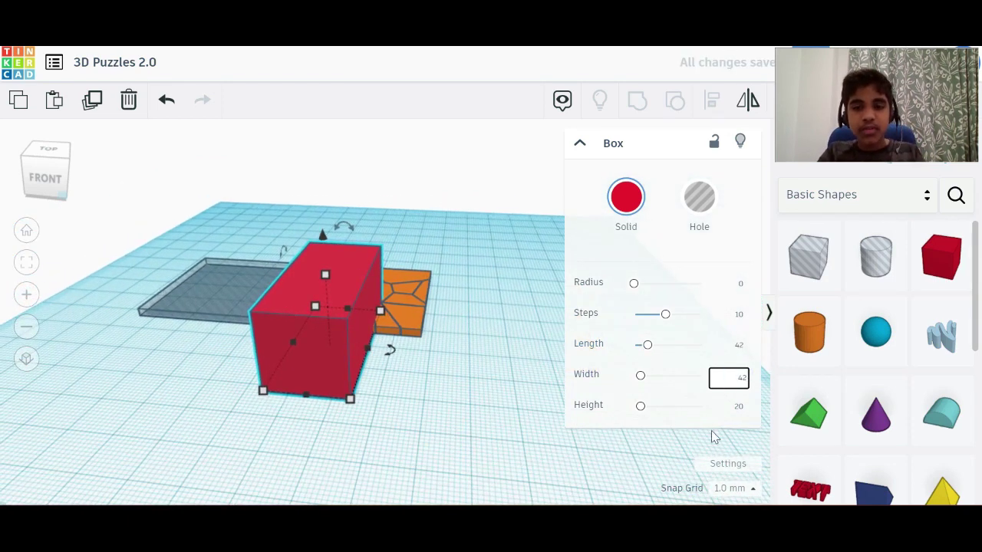
left_click(746, 407)
left_click(734, 406)
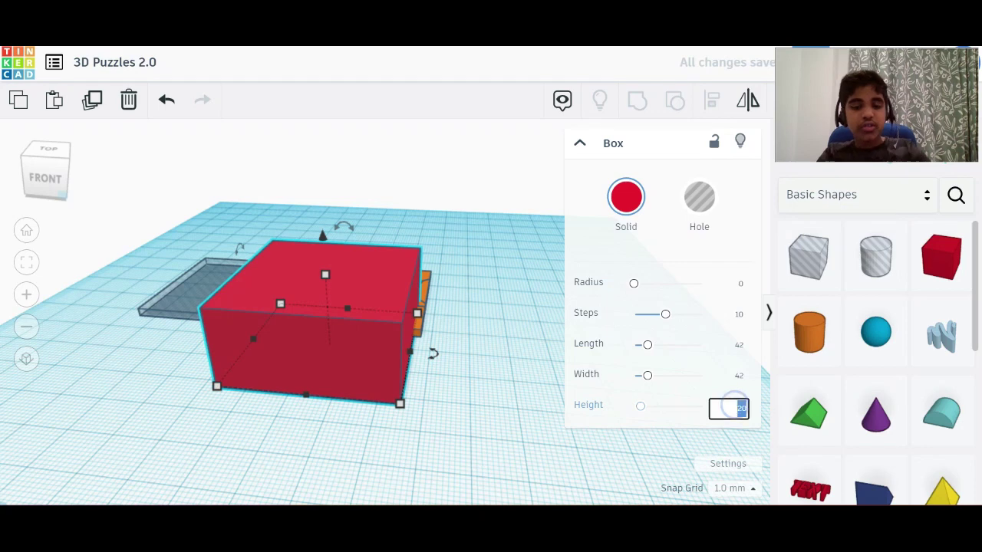
type("2")
key("Return")
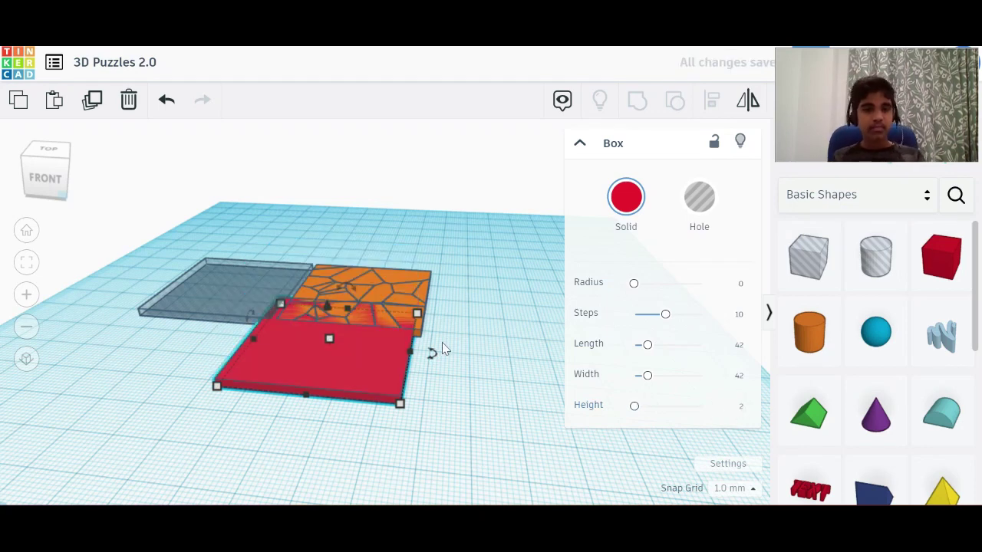
Step: Move the red box clear of the Voronoi tile's front edge and centre the flat hole box inside it
left_click_drag(368, 357, 367, 398)
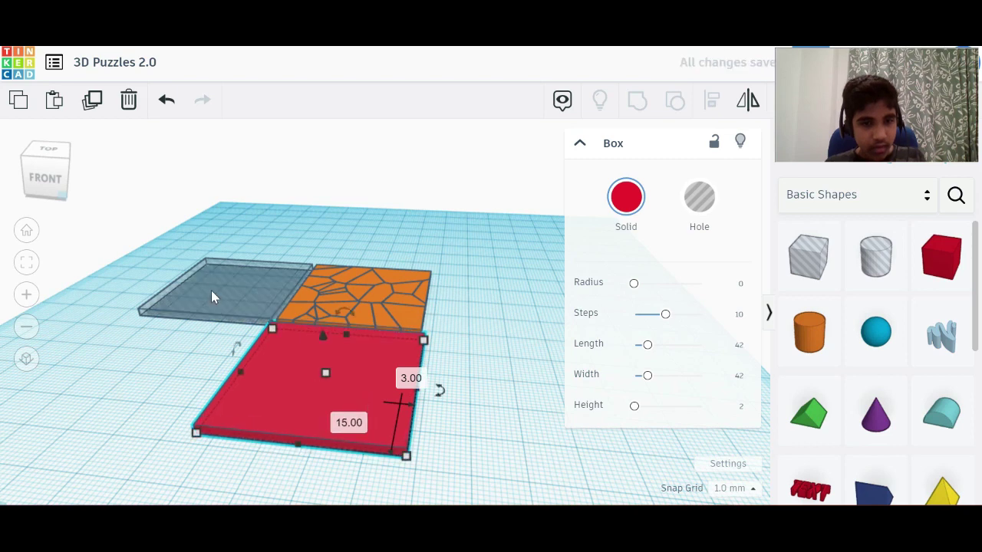
left_click_drag(211, 290, 293, 377)
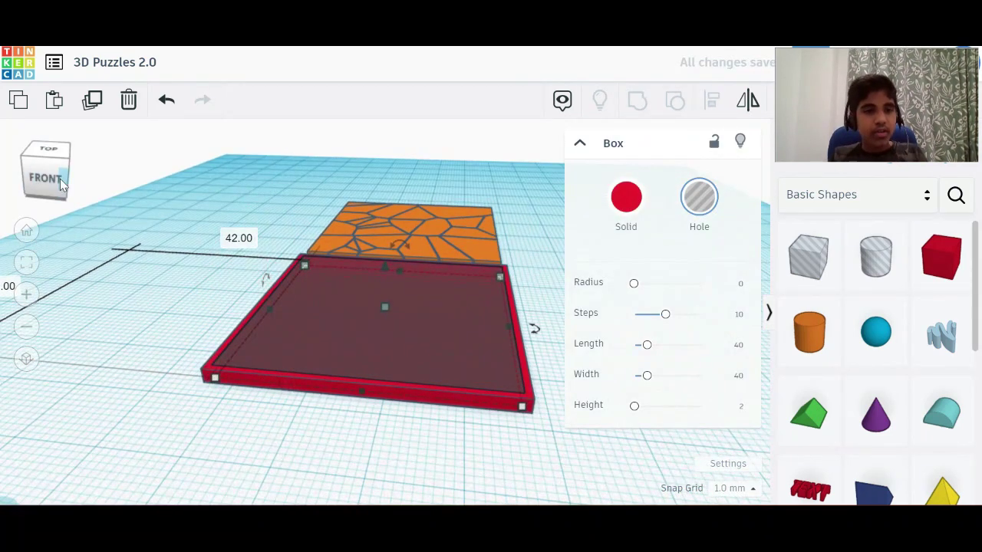
left_click(61, 177)
left_click(65, 191)
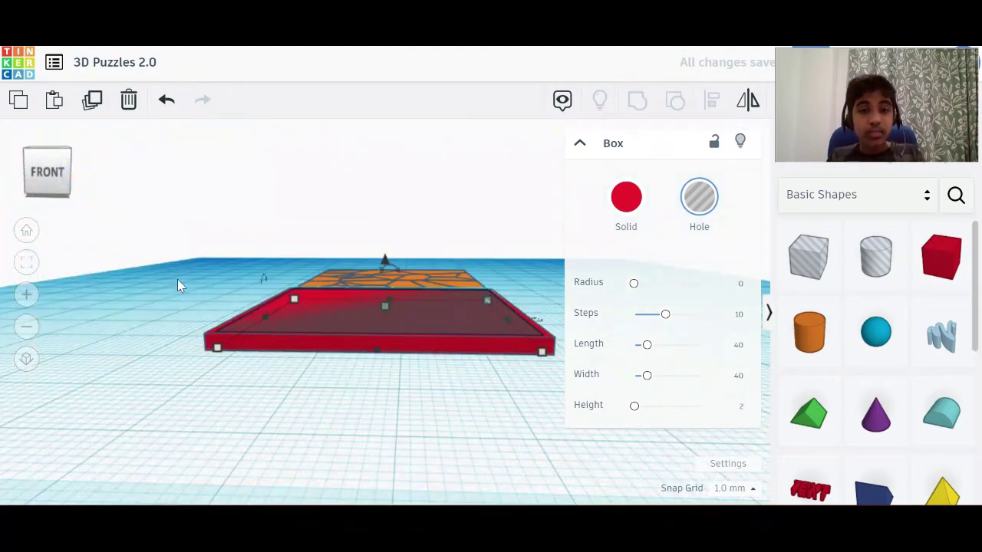
Step: Try grouping the red box with the flat hole box, and undo the grouping
left_click(157, 314)
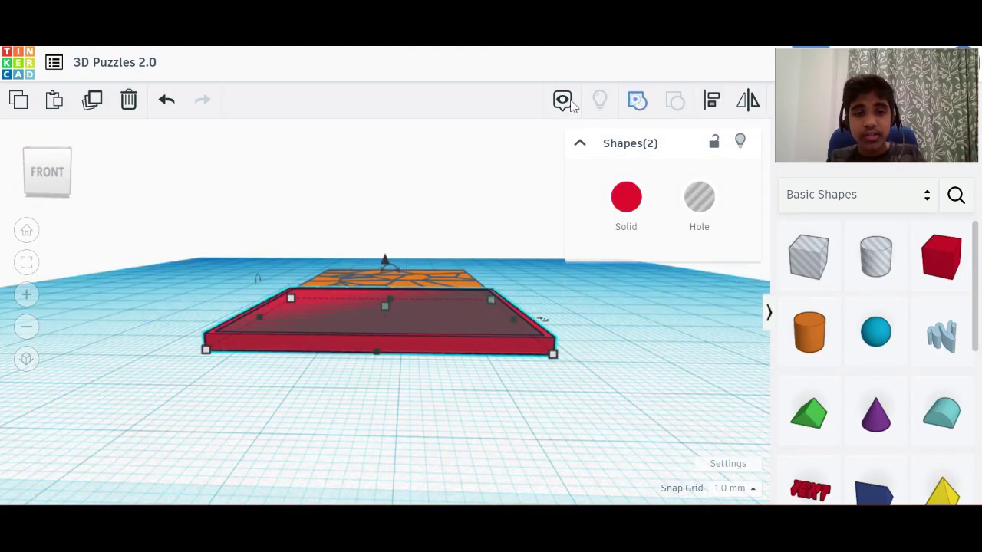
left_click(637, 99)
left_click(33, 168)
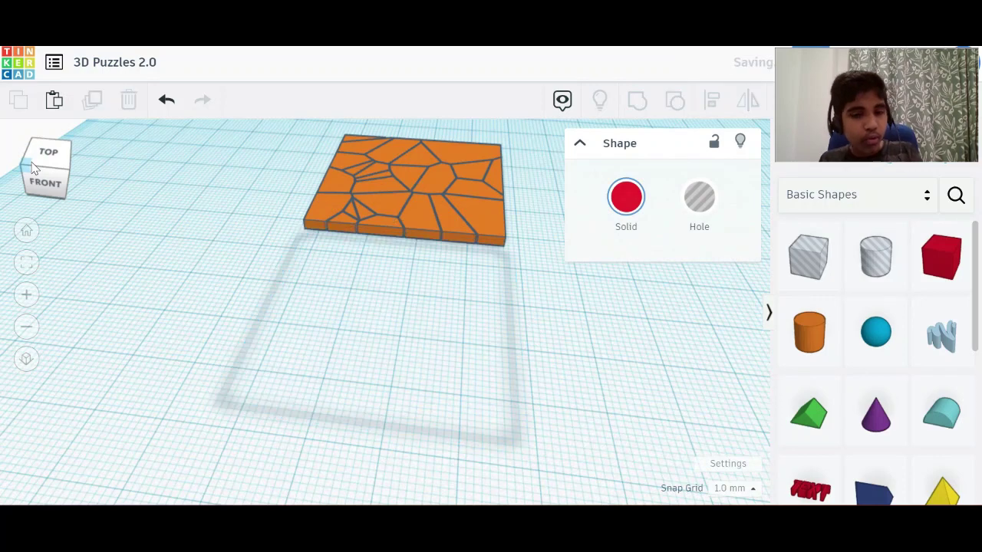
key("ctrl+z")
Step: Set the red box's height to 3
left_click(69, 170)
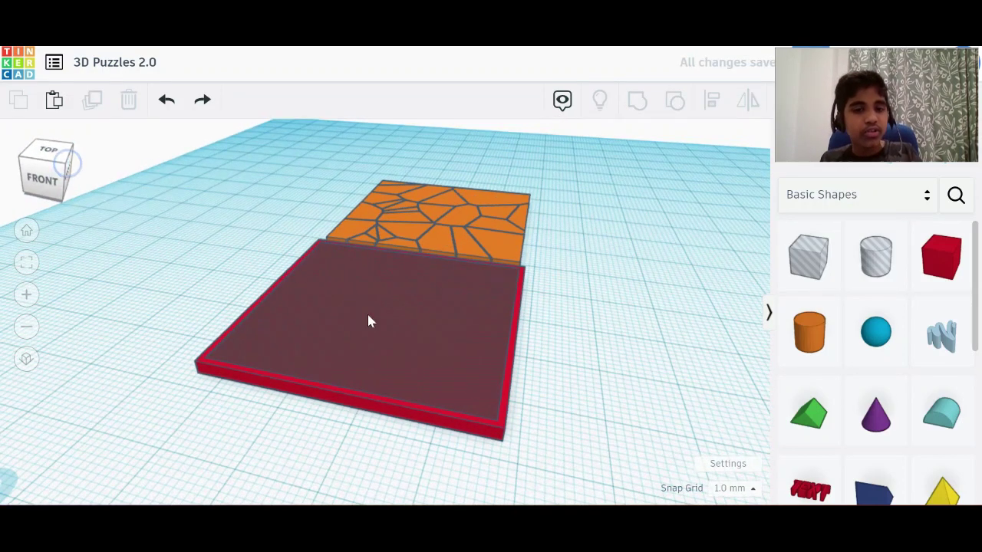
left_click(438, 416)
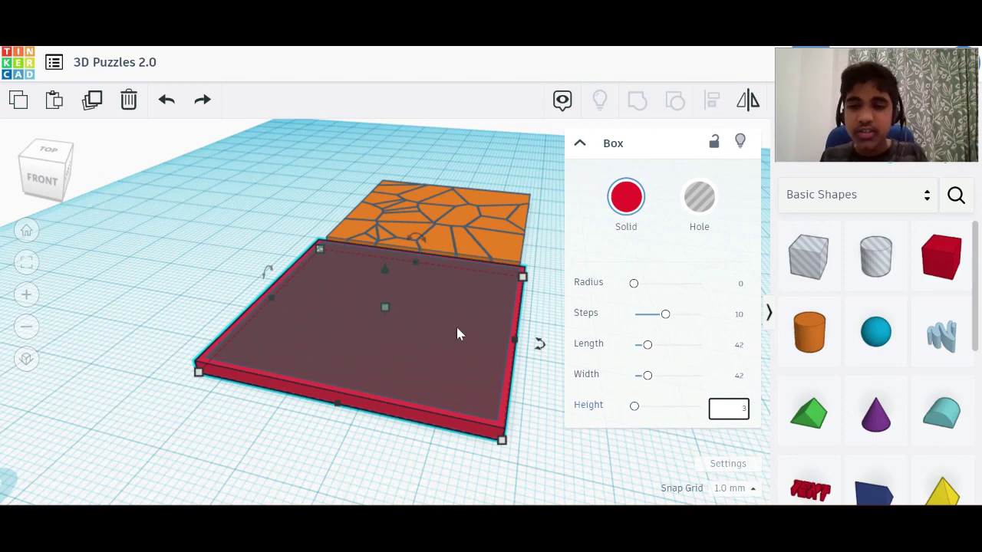
key("Return")
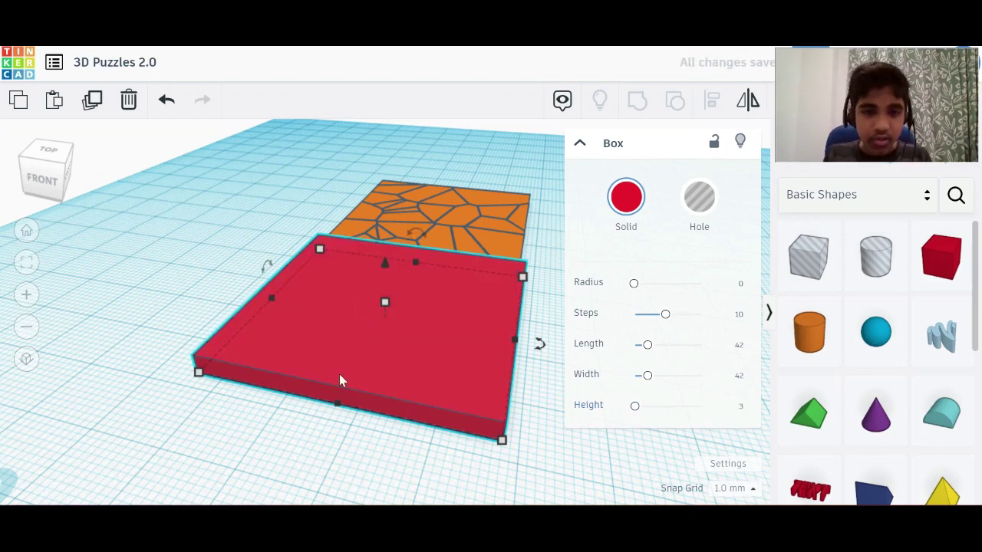
Step: Try shifting the red box vertically, and undo the move
right_click_drag(283, 329, 356, 382)
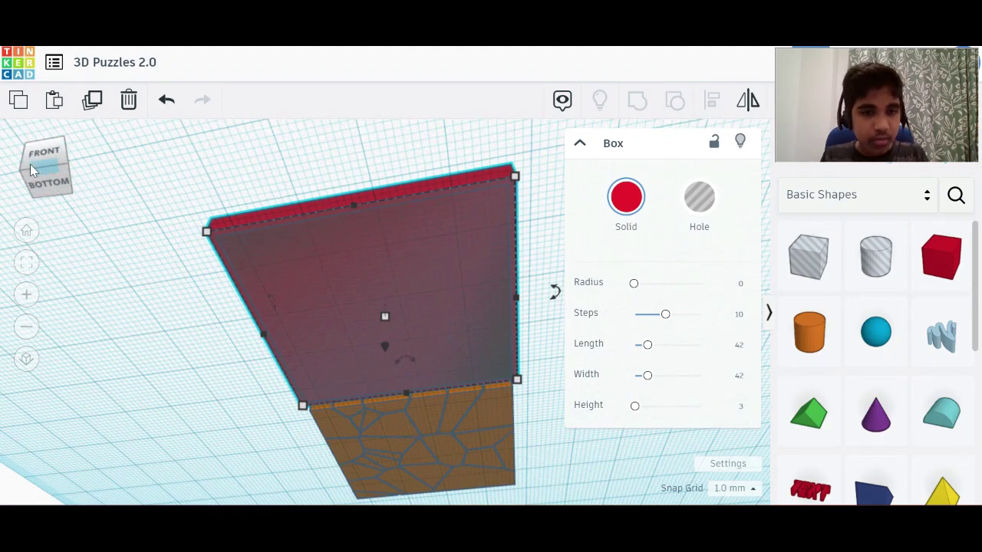
left_click_drag(29, 158, 40, 175)
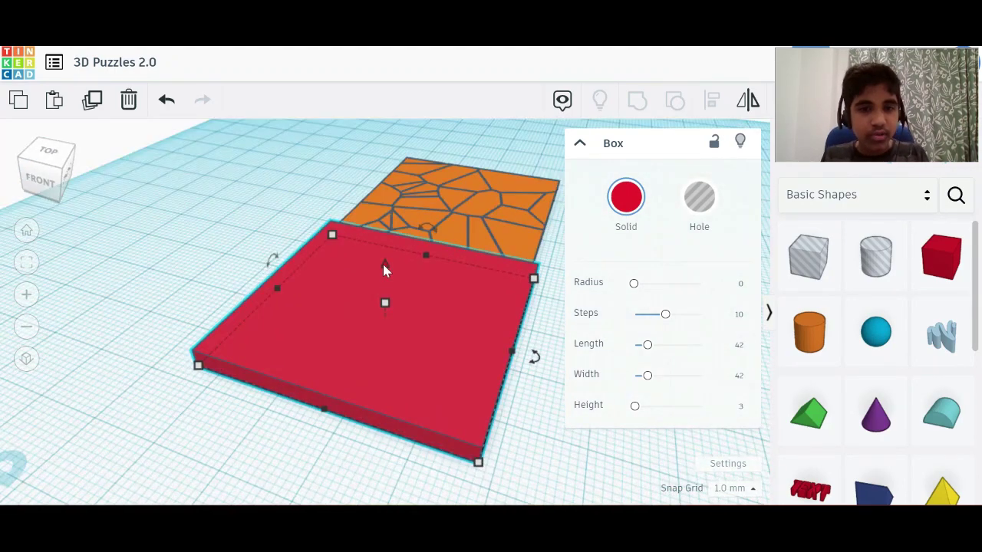
left_click_drag(385, 266, 380, 261)
key("ctrl+z")
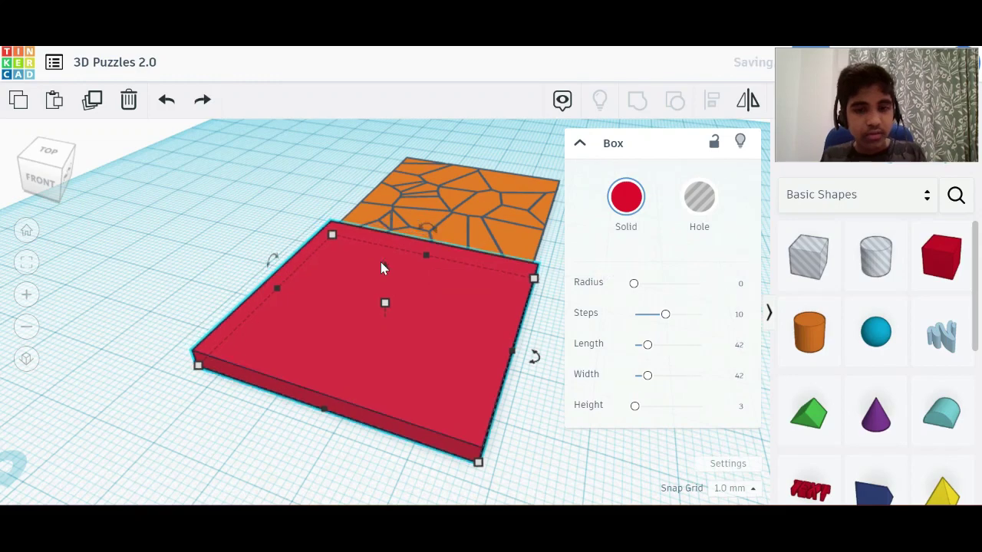
Step: Select the flat hole box from beneath the red box and raise it 1 mm
left_click_drag(39, 167, 38, 141)
left_click(375, 337)
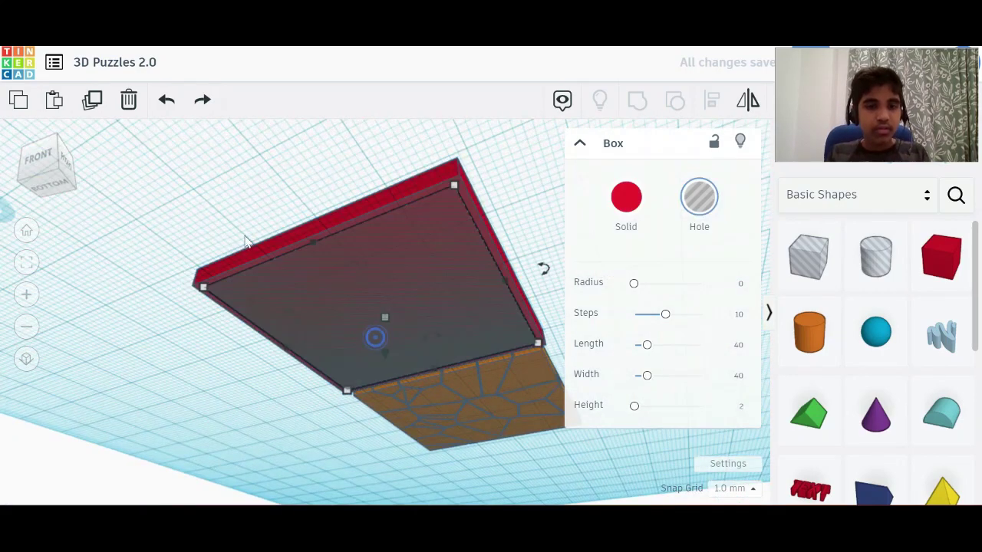
left_click(32, 169)
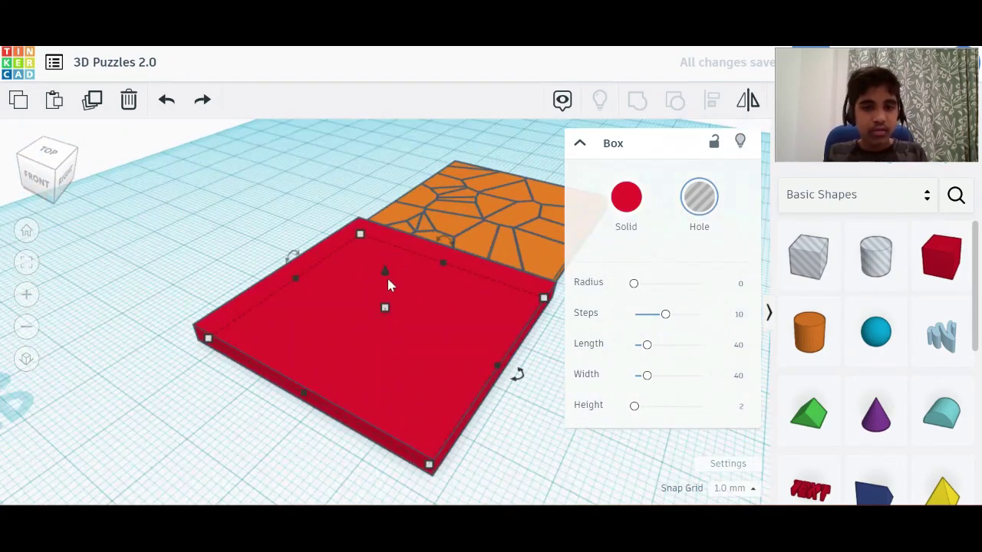
left_click_drag(385, 271, 383, 274)
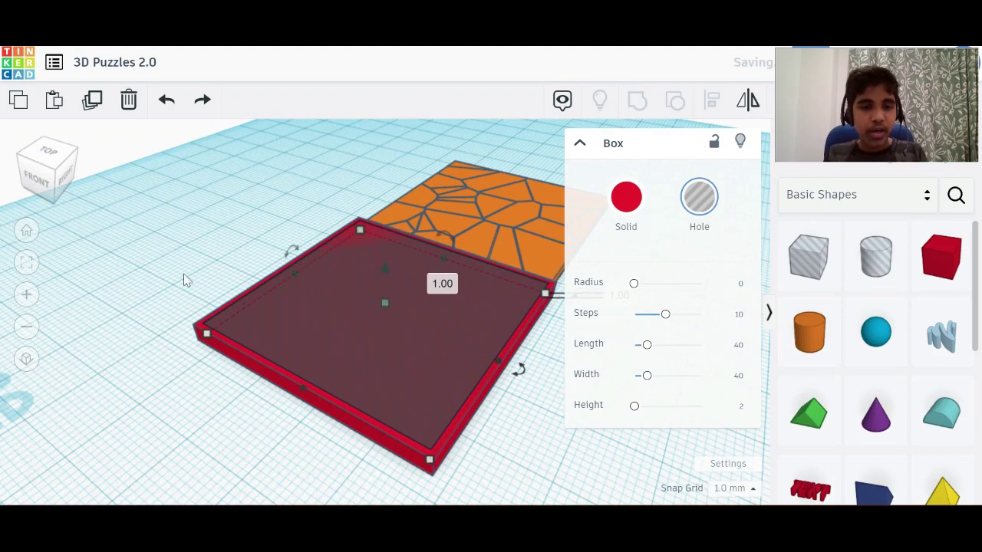
Step: Group the red box with the raised hole box to hollow out a tray
left_click_drag(175, 279, 652, 88)
left_click(632, 101)
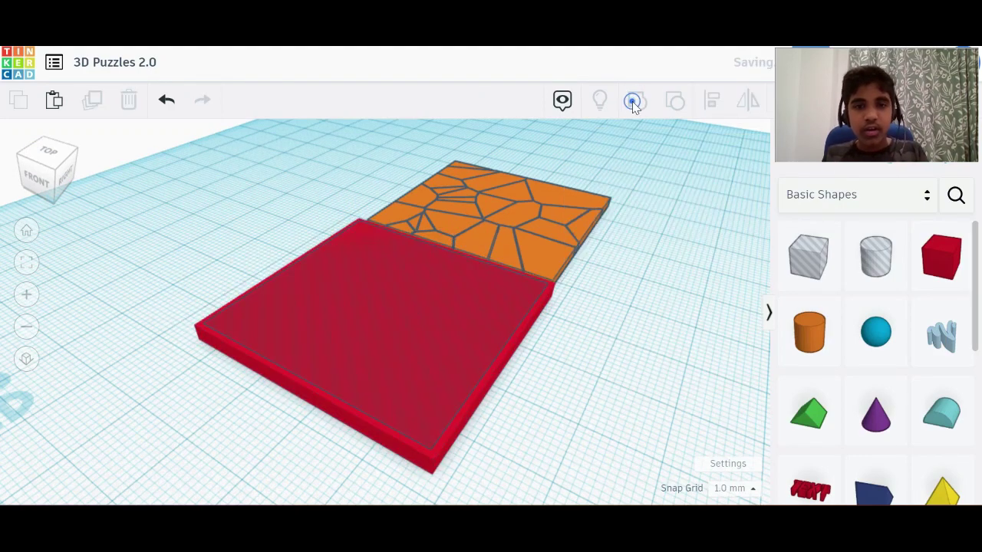
scroll(329, 306, "down", 2)
scroll(329, 306, "up", 1)
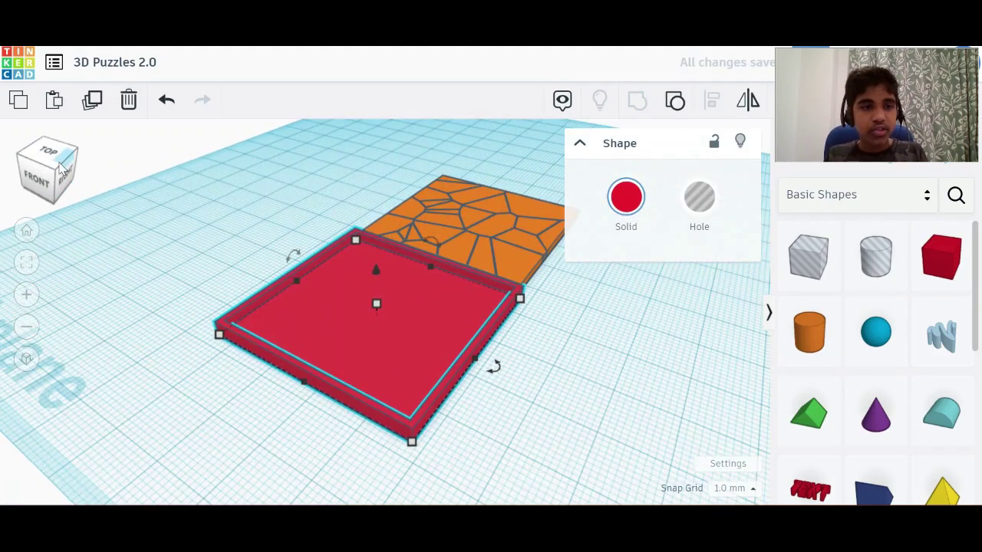
Step: Move the Voronoi tile into the red tray to test its fit
left_click(44, 156)
left_click(397, 187)
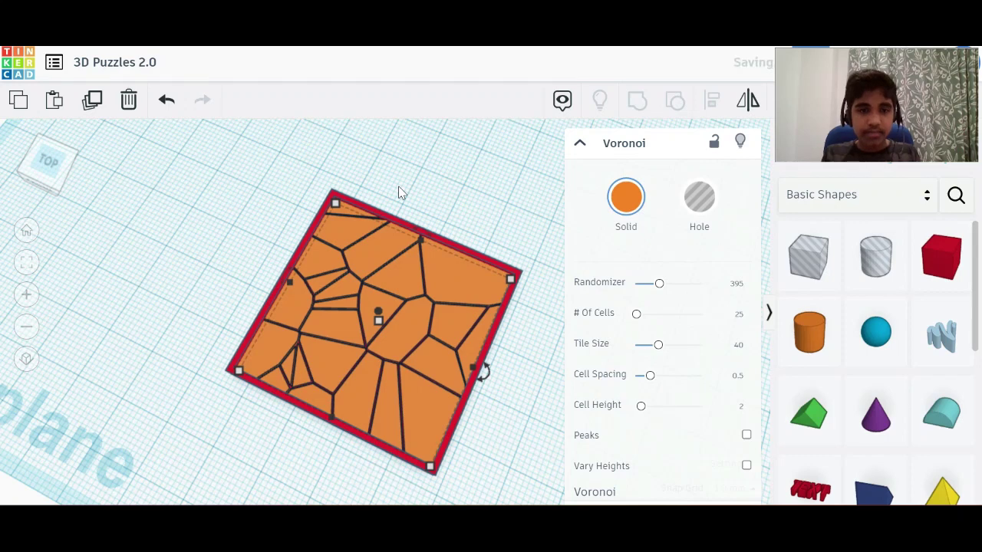
Step: Move the Voronoi tile back out of the tray, leaving a small gap beyond the tray's rear edge
key("Up")
key("Up")
key("Up")
key("Up")
key("Up")
key("Up")
key("Up")
key("Up")
key("Up")
key("Up")
key("Up")
key("Up")
key("Up")
key("Up")
key("Up")
key("Up")
key("Up")
key("Up")
key("Up")
key("Up")
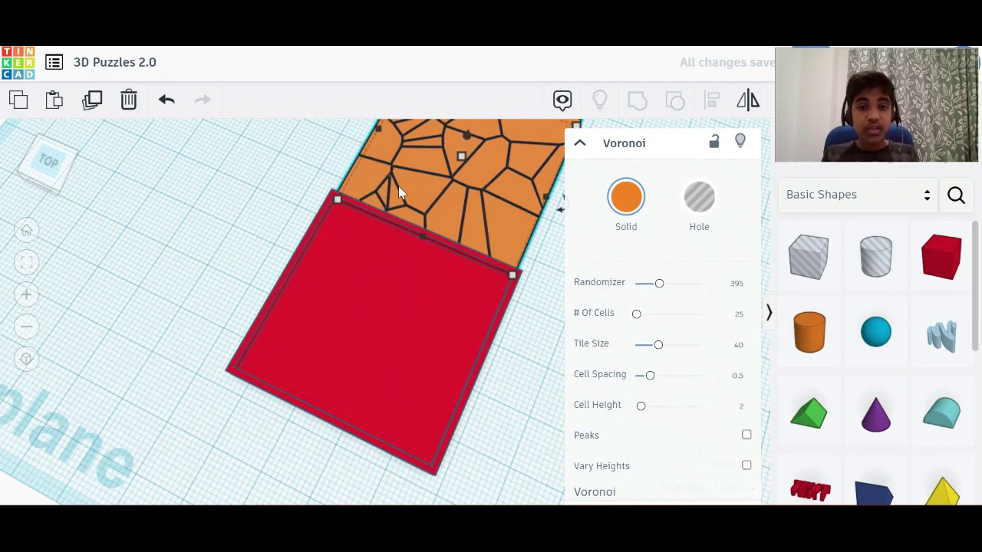
key("Up")
key("Up")
key("Up")
left_click(524, 355)
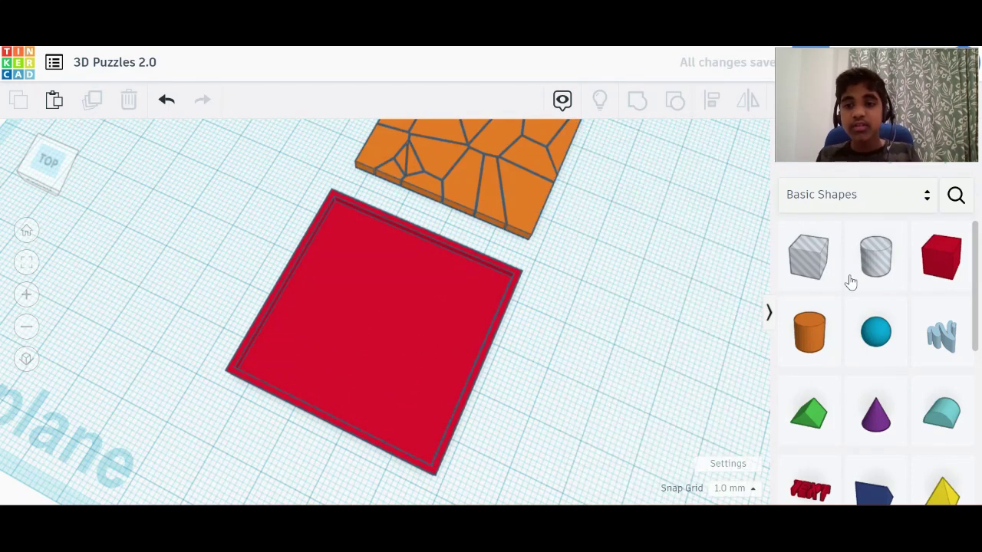
Step: Set the Voronoi tile's randomizer to 324 for a different piece pattern
left_click(640, 319)
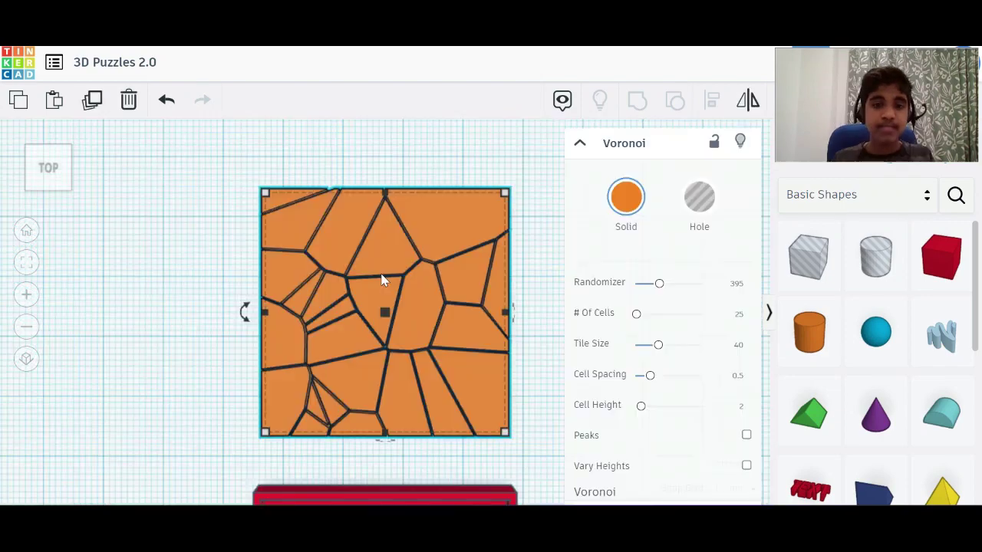
scroll(382, 274, "down", 3)
scroll(383, 273, "up", 3)
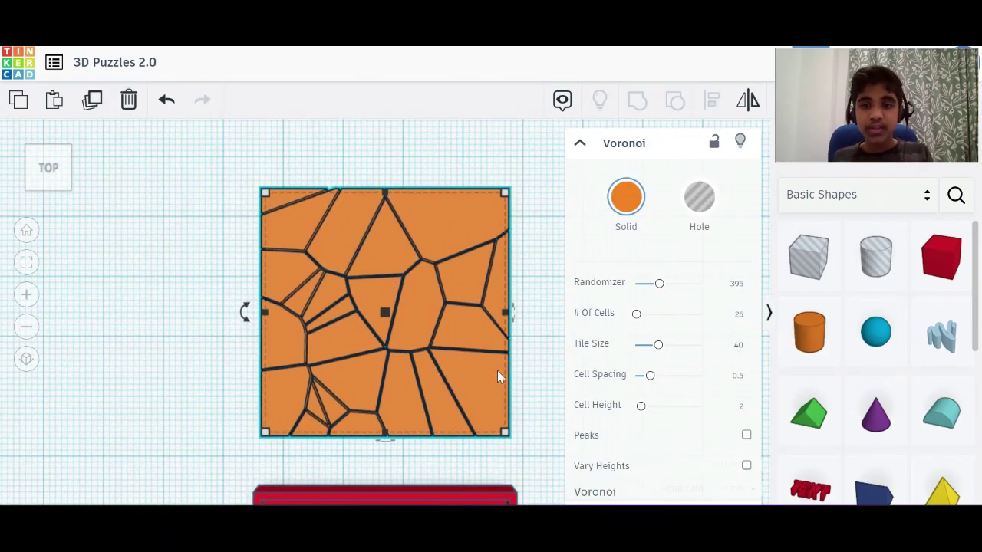
left_click_drag(657, 285, 656, 289)
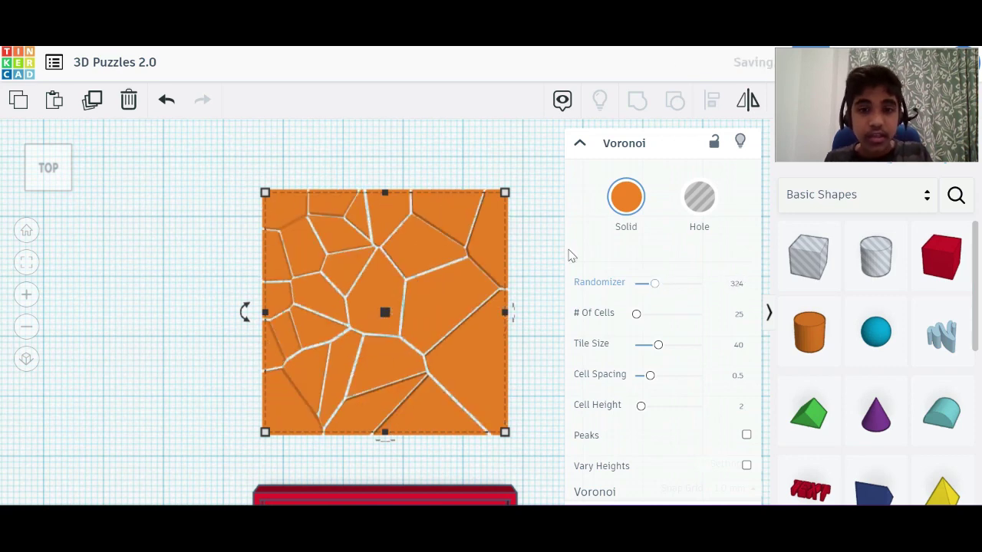
left_click(546, 254)
Step: Examine the Voronoi tile's pieces and the red tray up close from above, and browse the basic shapes
left_click(460, 296)
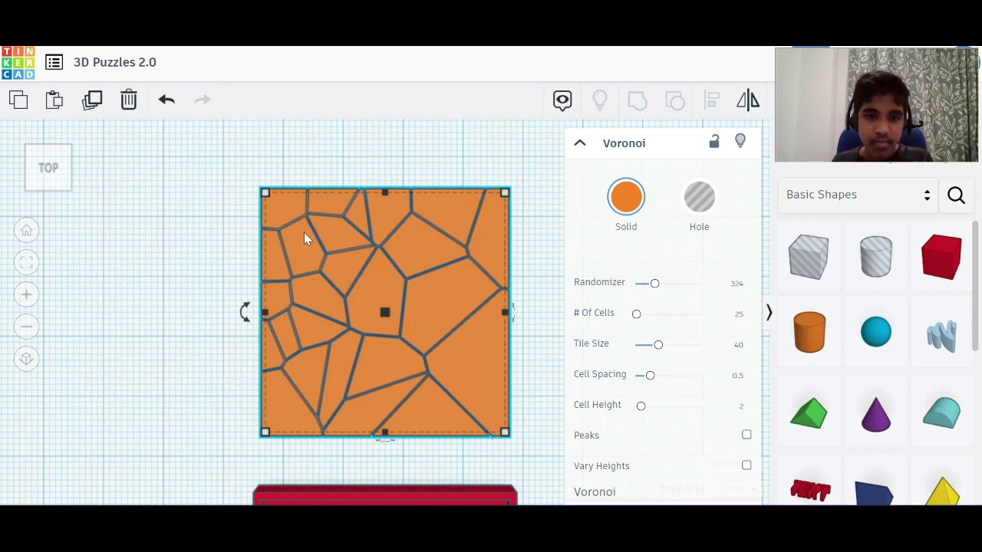
scroll(313, 370, "down", 3)
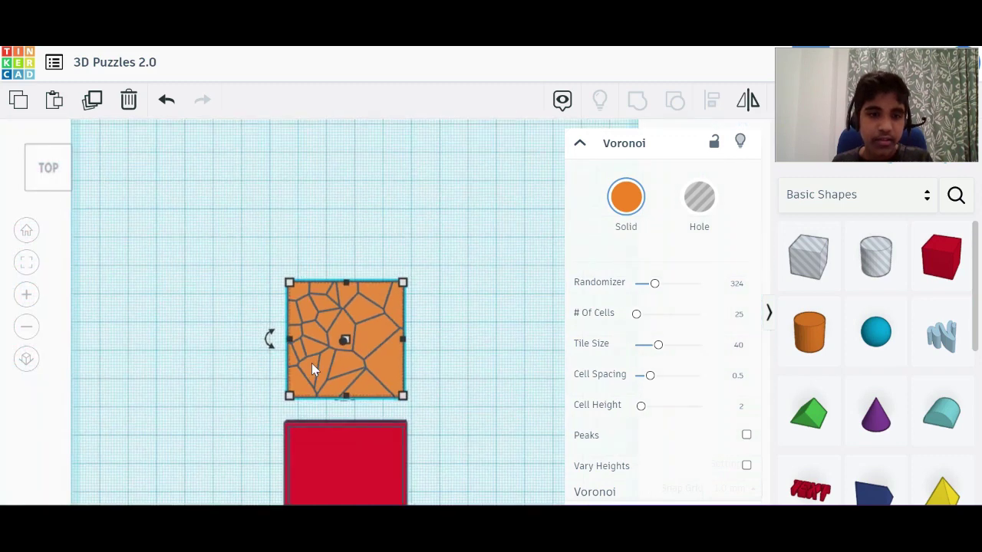
scroll(291, 337, "up", 4)
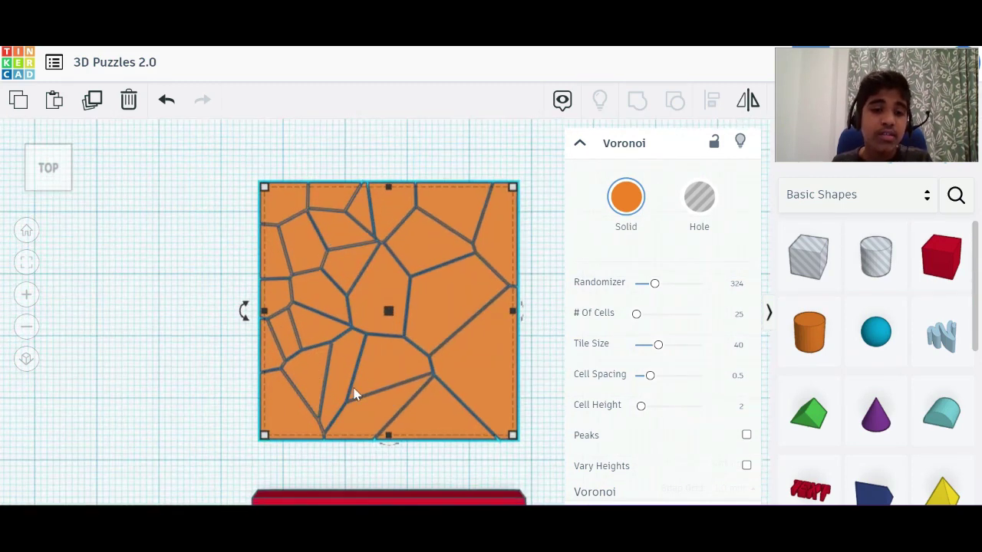
scroll(355, 395, "down", 5)
left_click(365, 471)
key("f")
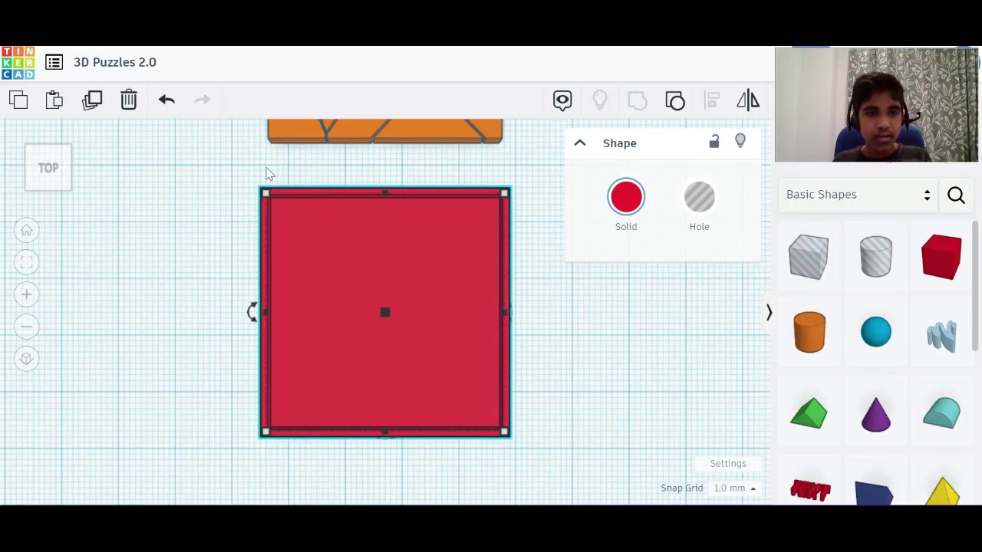
left_click(289, 170)
left_click(361, 278)
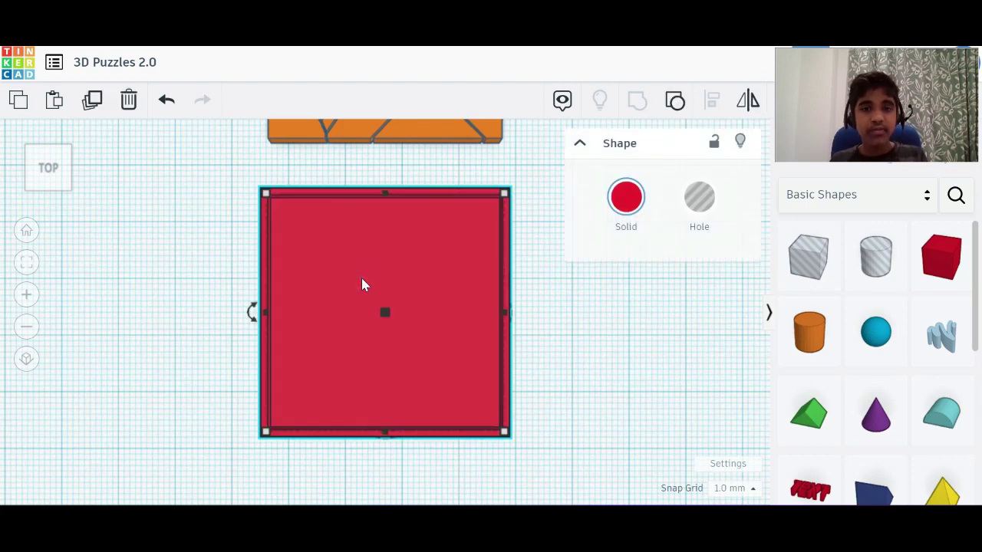
scroll(362, 278, "down", 5)
left_click(358, 175)
key("f")
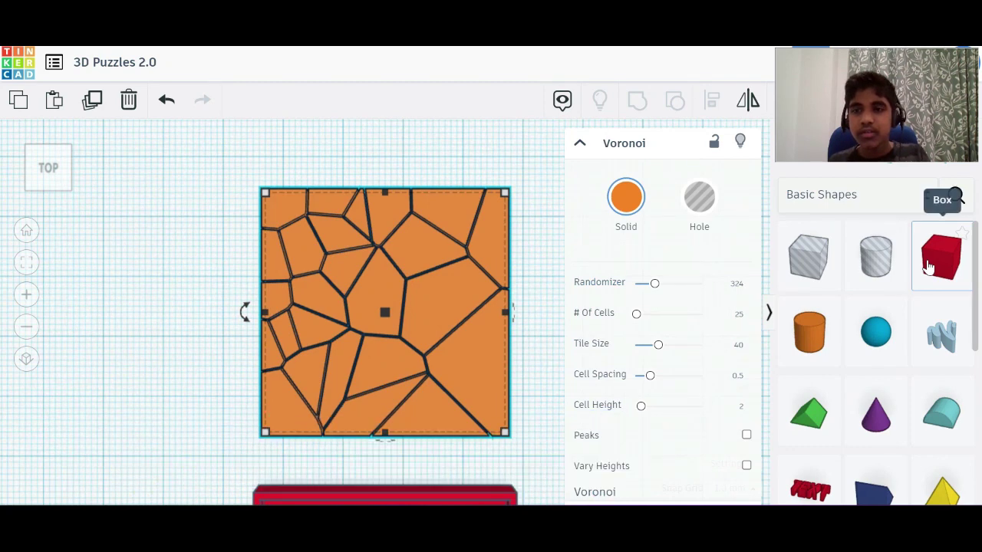
scroll(805, 322, "down", 3)
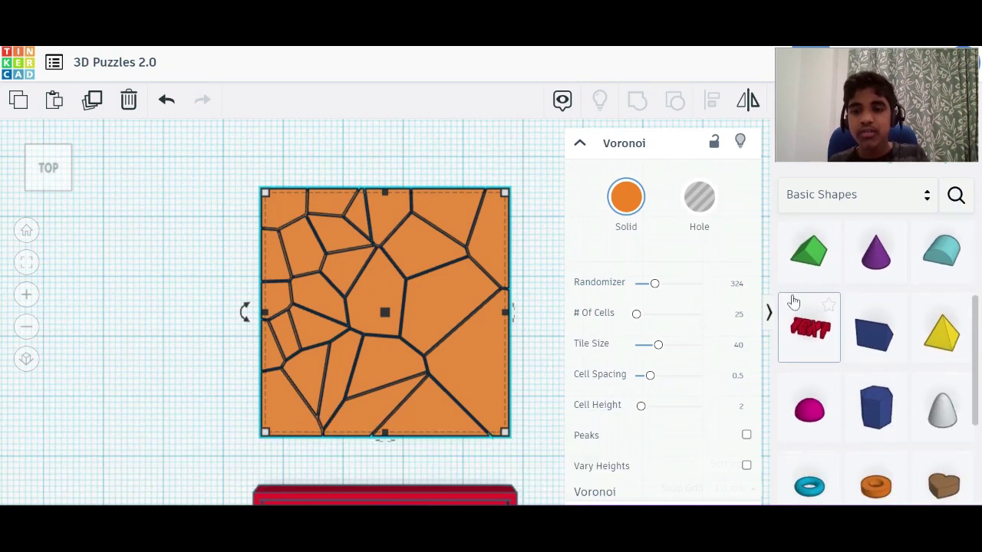
Step: Place a text shape over the Voronoi tile, raise it about 11 mm, and turn it into a hole
left_click_drag(799, 357, 407, 340)
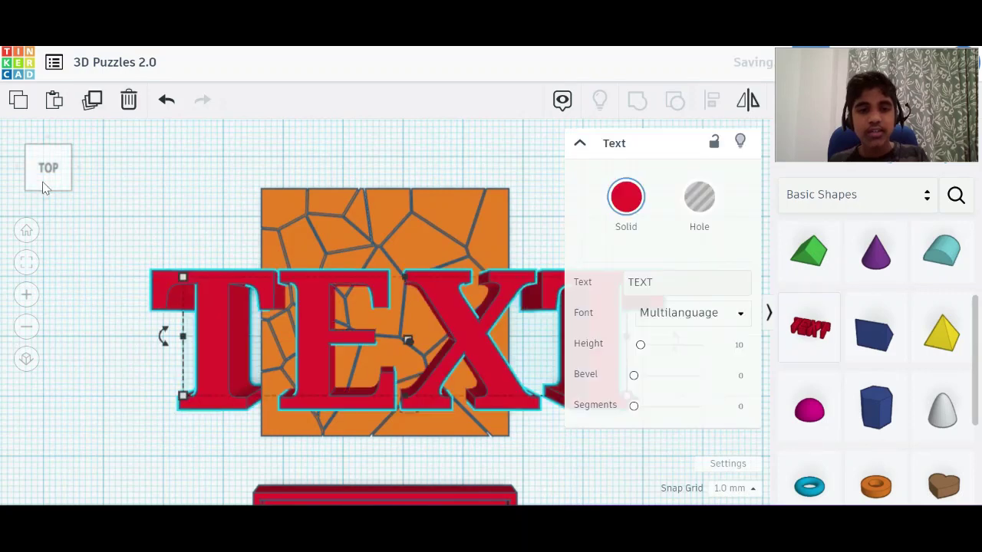
left_click(52, 176)
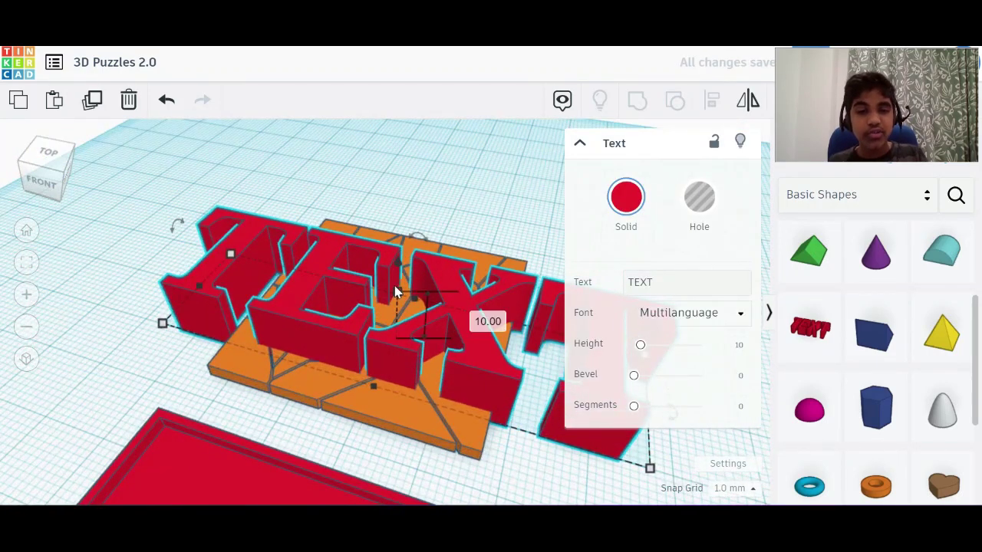
left_click_drag(396, 310, 390, 252)
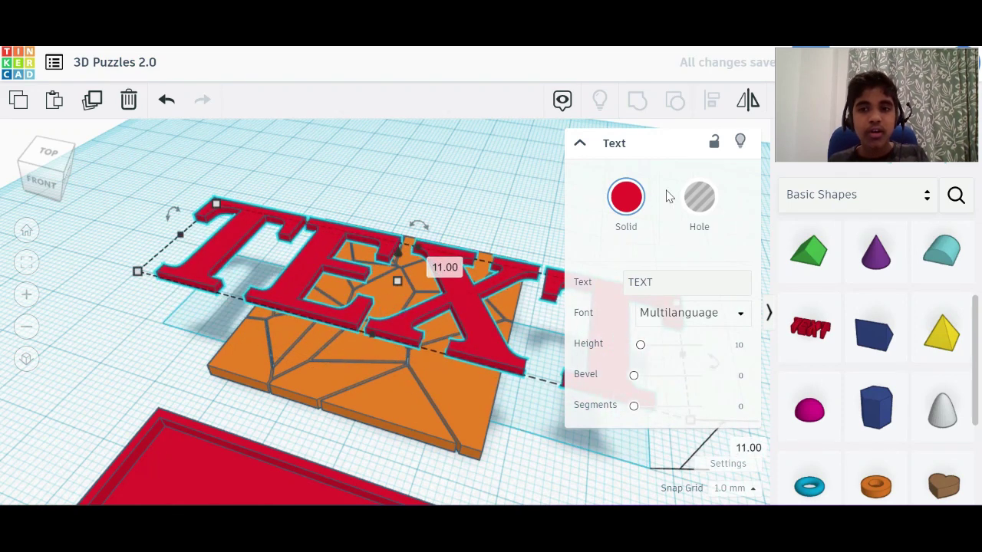
left_click(694, 198)
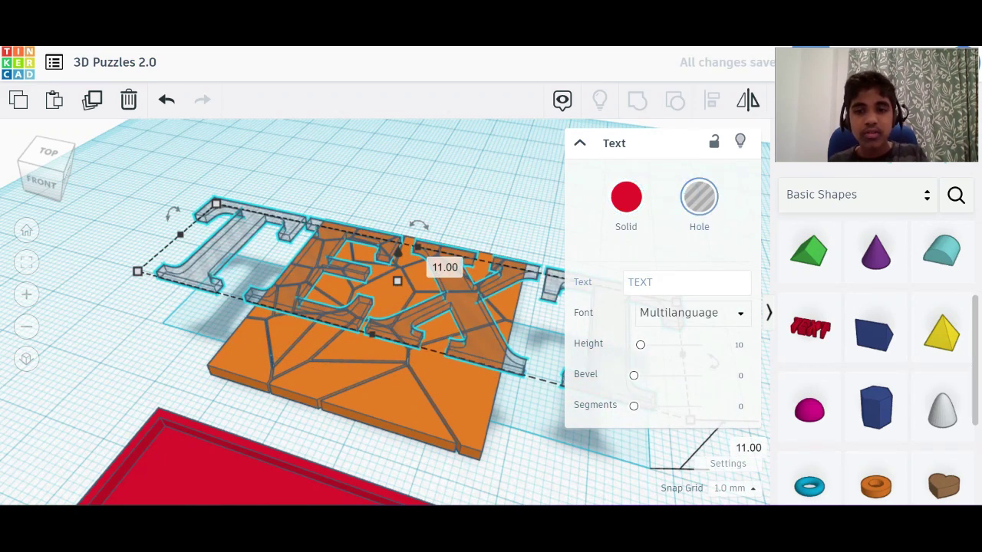
Step: Set the wording of the hole text above the Voronoi tile to "Hello"
left_click(679, 283)
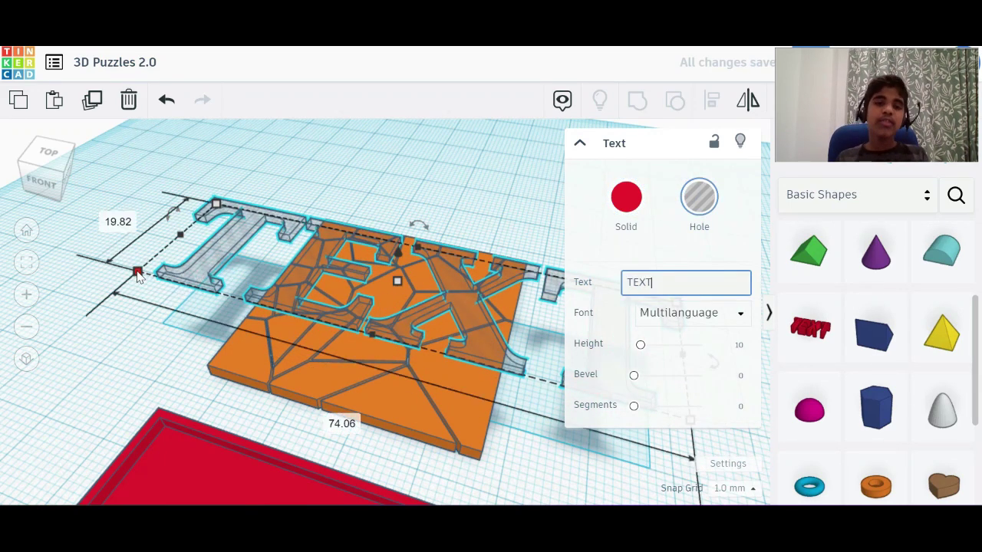
key("BackSpace")
key("BackSpace")
key("BackSpace")
key("BackSpace")
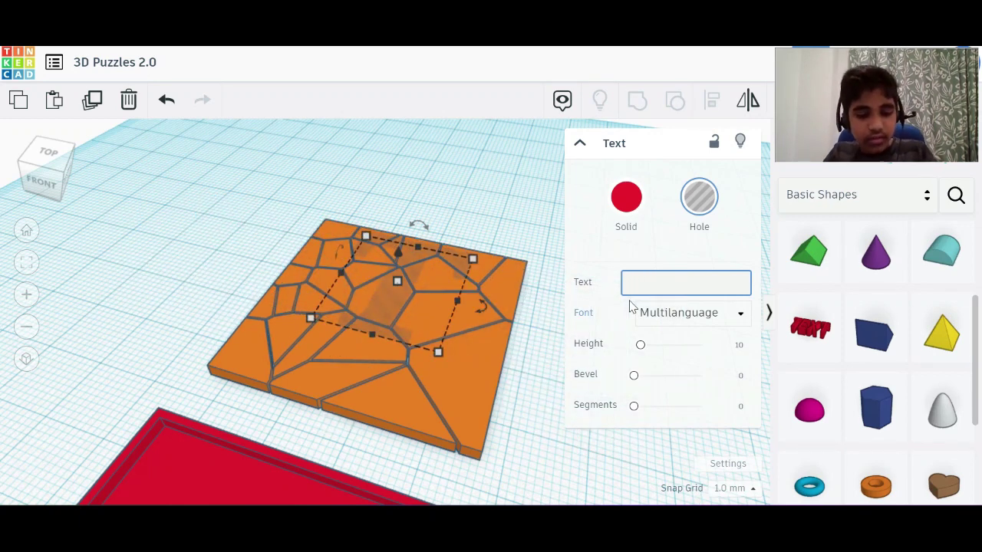
type("L")
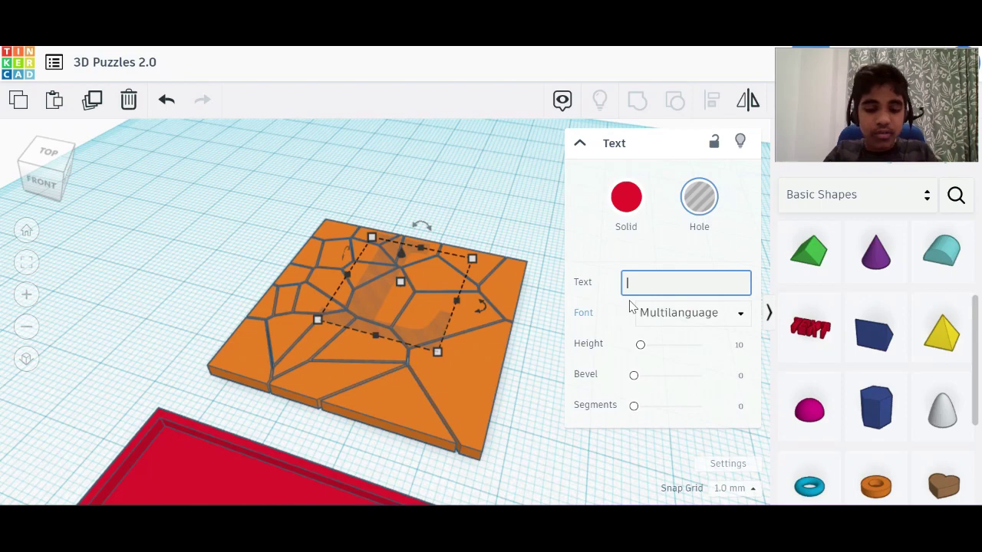
type("Hello")
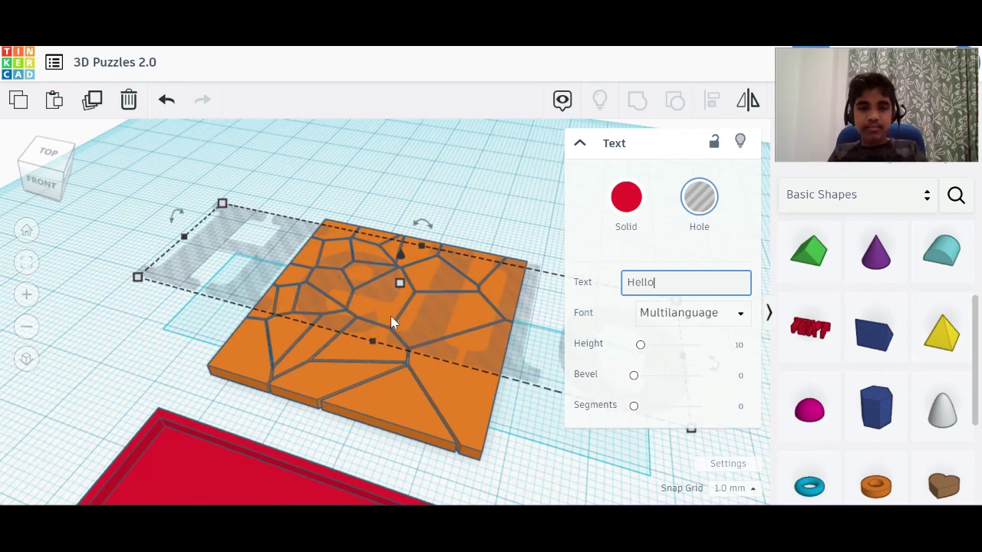
Step: Reposition the Voronoi tile beneath the Hello text, close to the red tray
left_click_drag(358, 277, 291, 275)
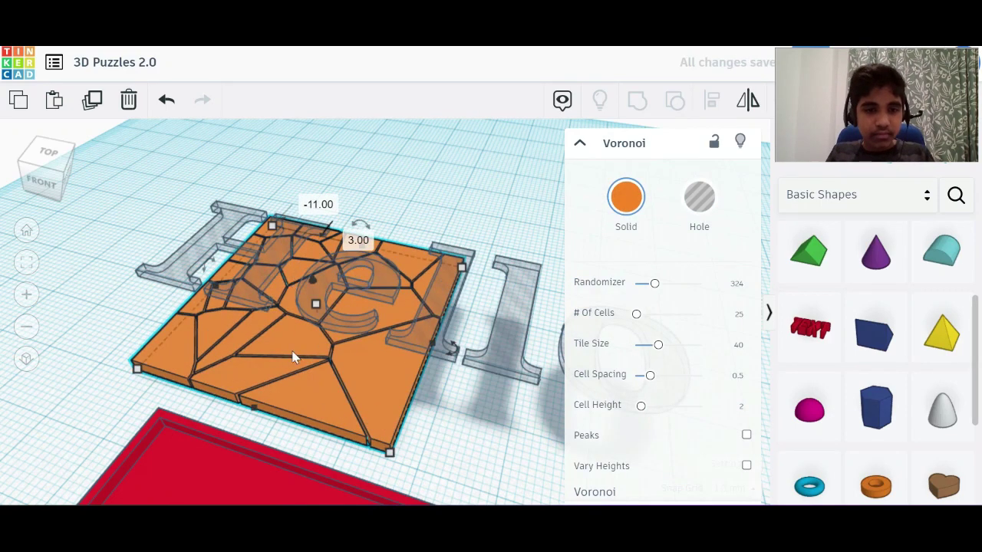
left_click_drag(293, 350, 351, 369)
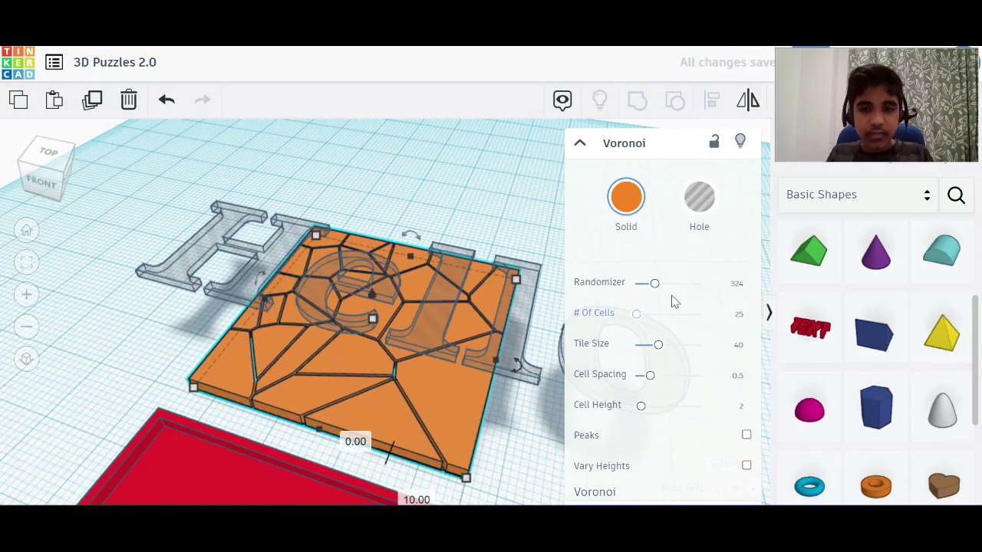
Step: Shrink the Hello hole text to fit within the tile's width and move it fully over the Voronoi tile
left_click(322, 278)
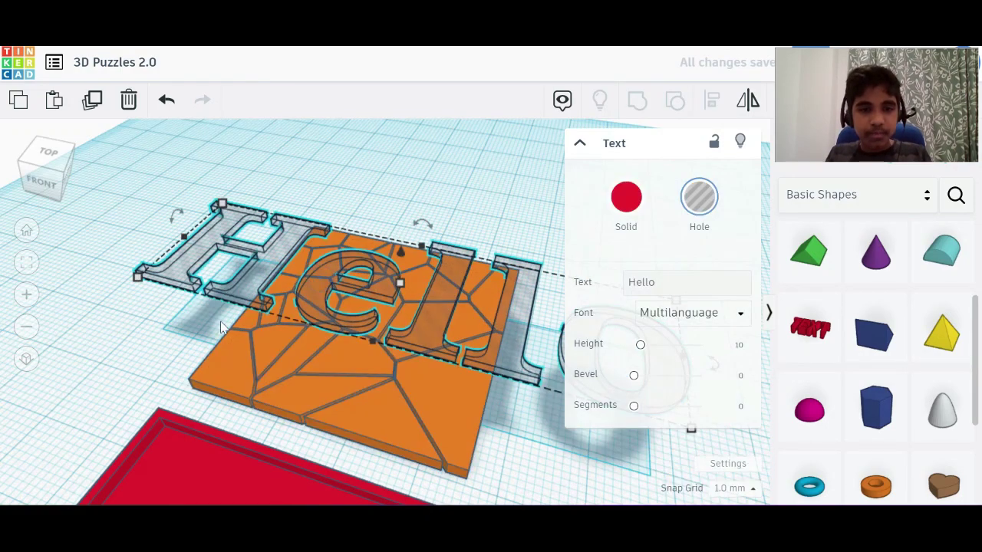
left_click_drag(221, 208, 454, 314)
key("Left")
key("Left")
key("Left")
key("Left")
key("Left")
key("Left")
key("Left")
key("Left")
key("Left")
key("Left")
key("Left")
key("Left")
key("Left")
key("Left")
key("Left")
key("Left")
key("Left")
key("Left")
key("Left")
key("Left")
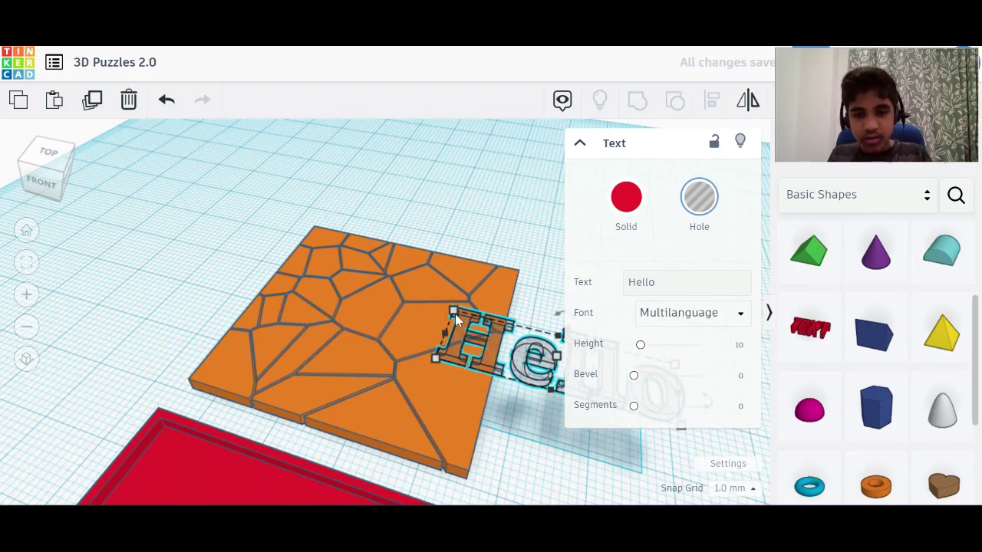
left_click(46, 152)
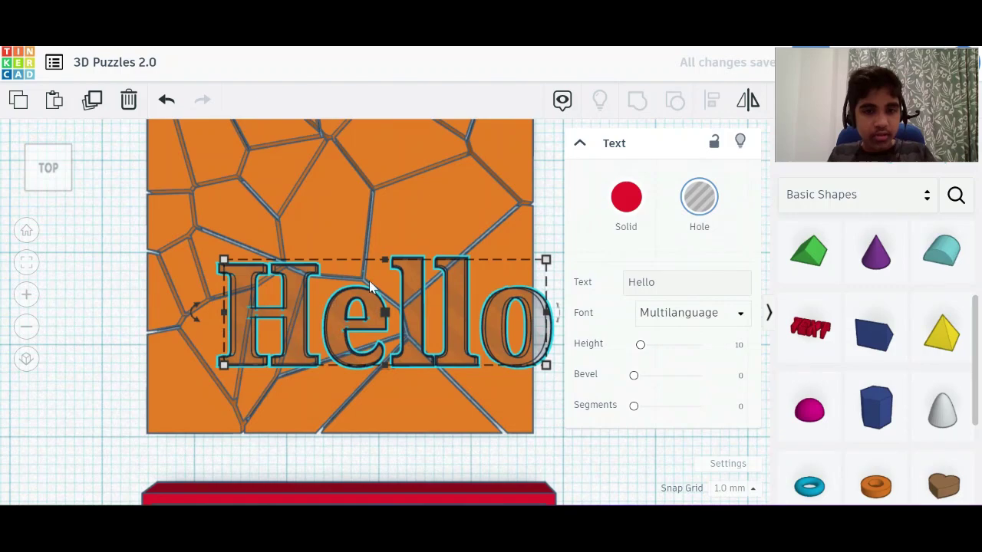
left_click_drag(380, 265, 319, 262)
Step: Delete the Hello hole text from the Voronoi tile
left_click_drag(57, 173, 33, 166)
scroll(293, 287, "down", 5)
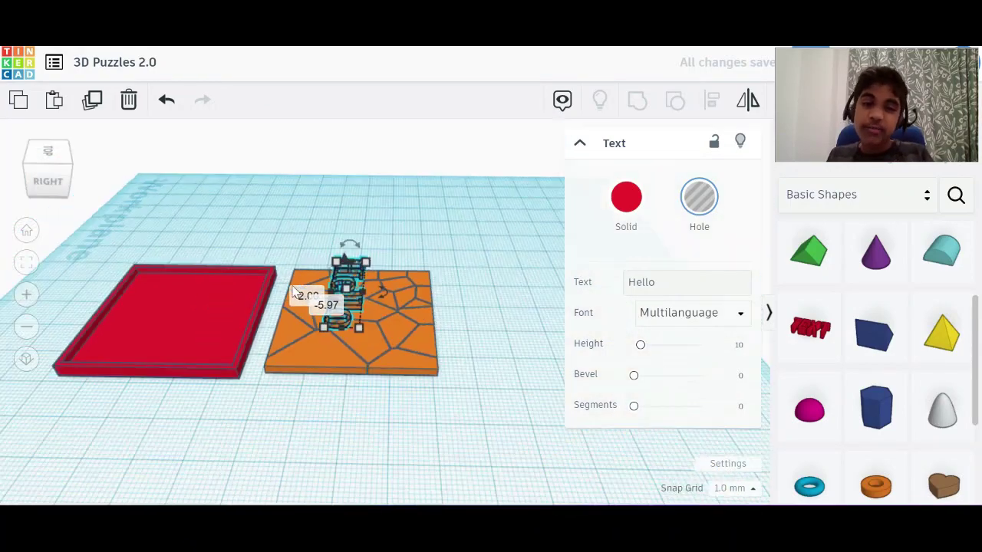
scroll(293, 290, "up", 6)
scroll(291, 292, "down", 3)
left_click(356, 336)
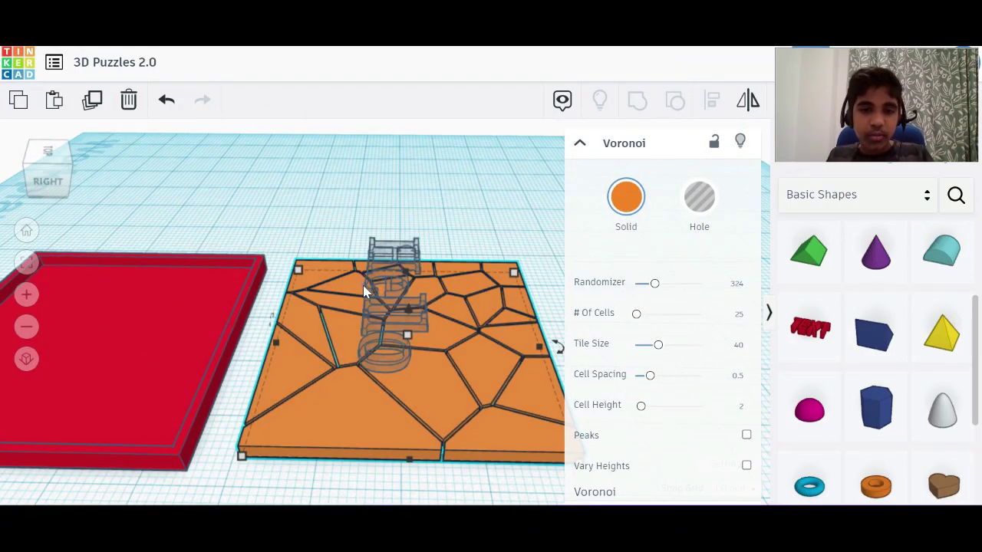
scroll(339, 371, "down", 4)
scroll(340, 371, "up", 2)
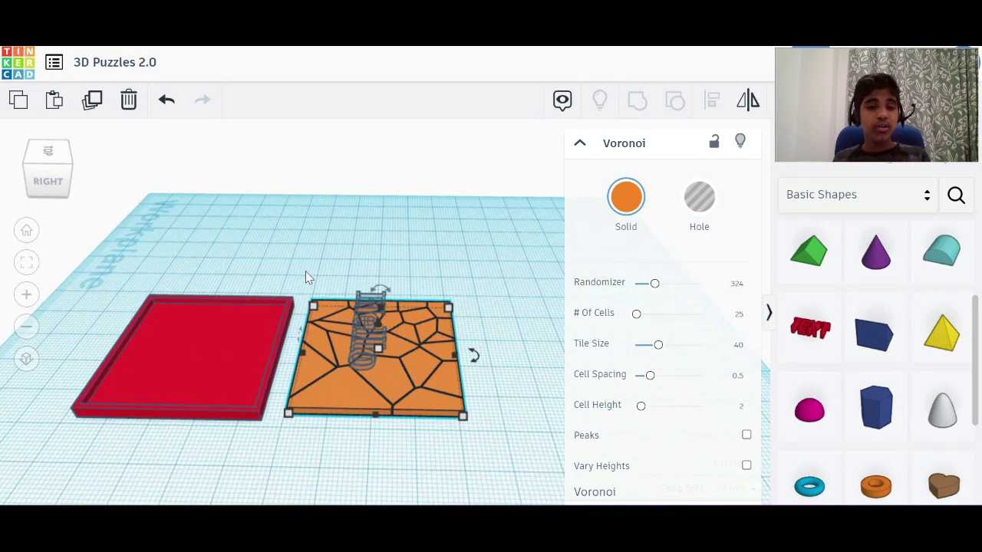
left_click(323, 259)
left_click(354, 352)
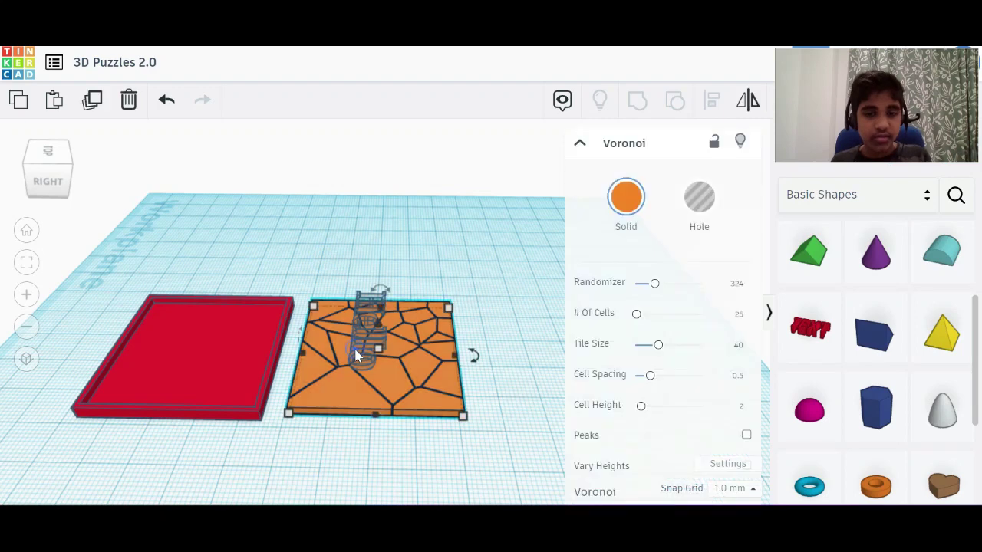
left_click(354, 347)
left_click(230, 422)
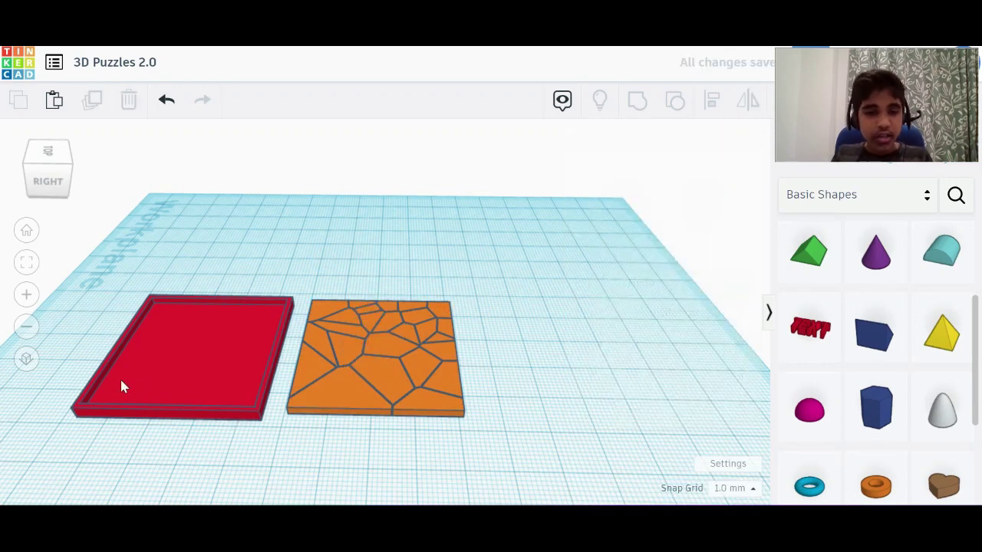
Step: Move the red tray and the Voronoi tile together toward the back of the workplane
left_click(120, 377)
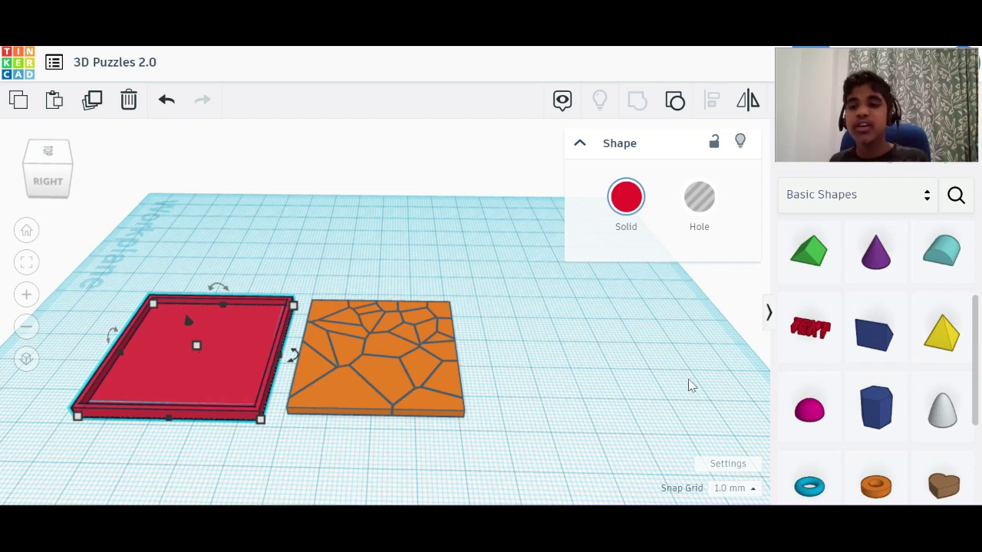
scroll(806, 346, "down", 2)
scroll(806, 347, "down", 1)
scroll(805, 345, "up", 3)
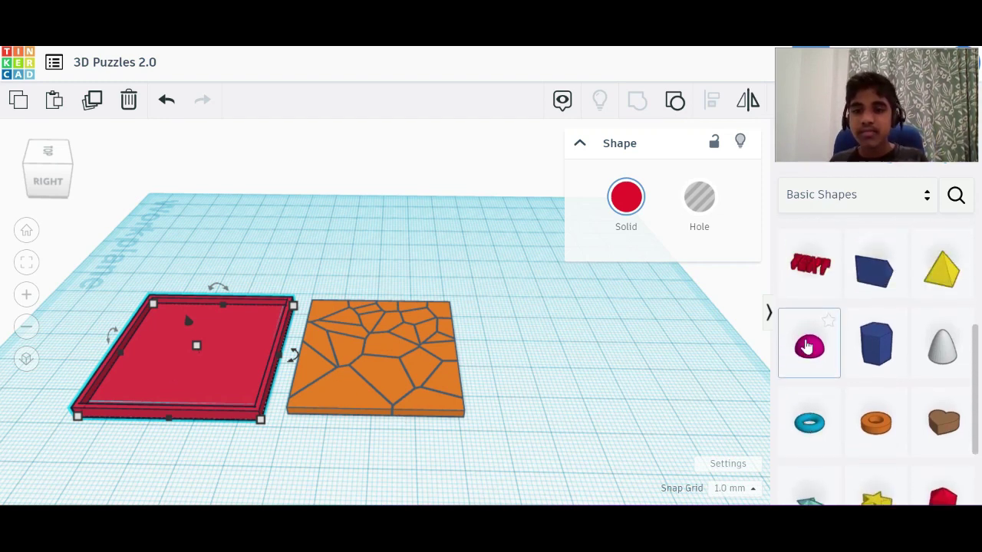
left_click_drag(172, 238, 356, 398)
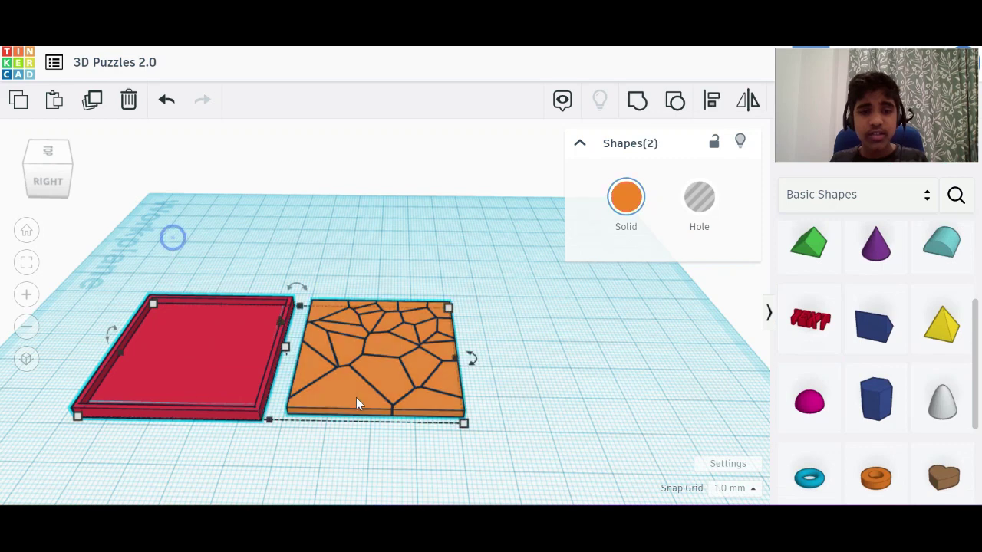
key("Right")
key("Right")
key("Right")
key("Right")
key("Right")
key("Right")
key("Right")
key("Right")
key("Right")
key("Right")
key("Right")
key("Right")
key("Right")
key("Right")
key("Right")
key("Right")
key("Right")
key("Right")
key("Right")
key("Right")
key("Right")
key("Right")
key("Right")
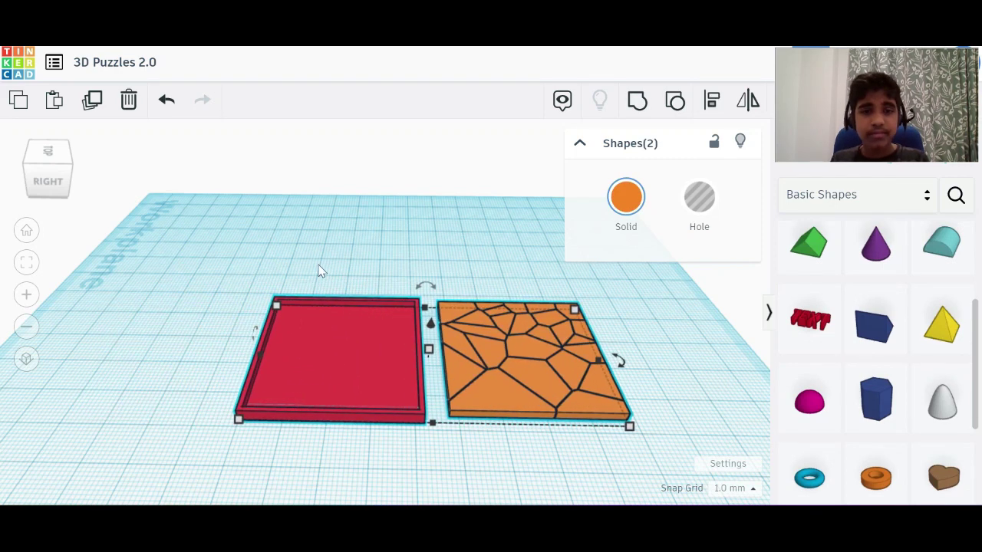
key("Left")
key("Left")
key("Left")
key("Left")
key("Left")
key("Left")
key("Left")
key("Left")
key("Left")
key("Left")
key("Left")
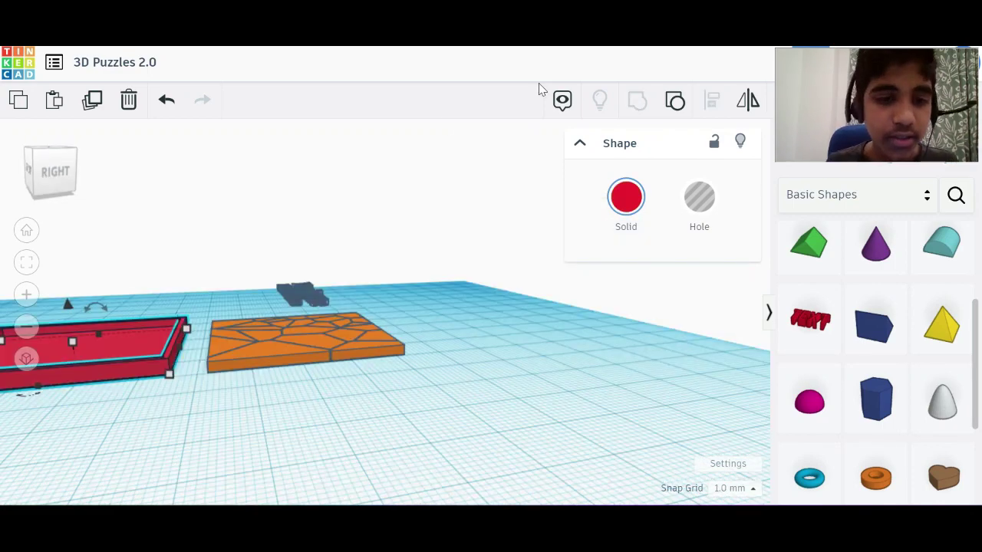
Step: Group the "You have" and "Mastered me" hole texts above the tile into one shape
left_click(63, 163)
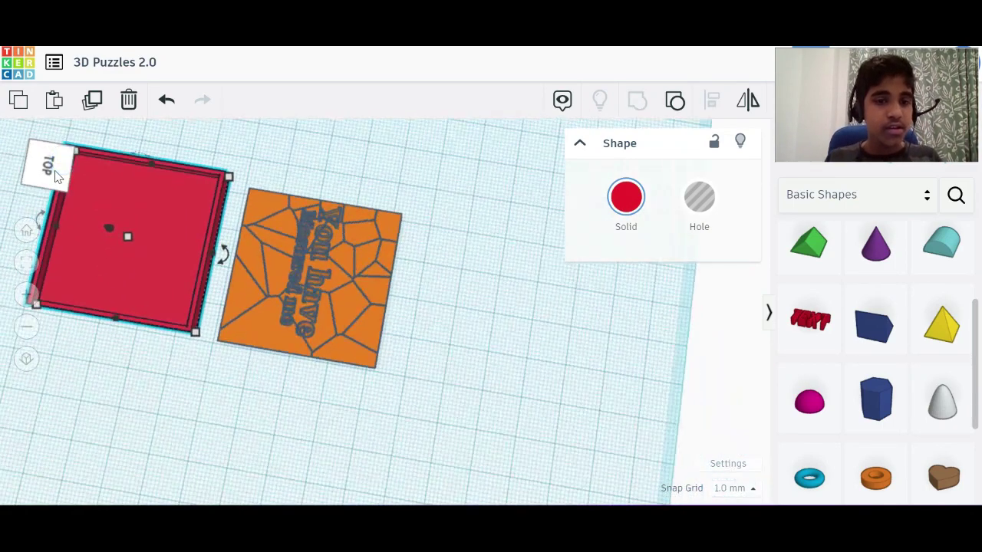
left_click(256, 247)
key("f")
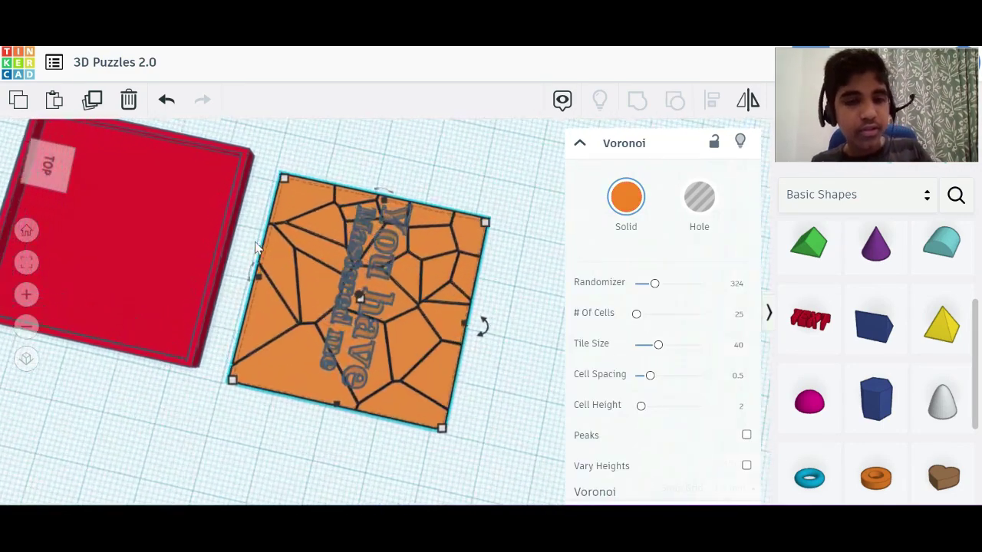
left_click_drag(48, 167, 49, 84)
left_click_drag(340, 198, 400, 233)
left_click(636, 101)
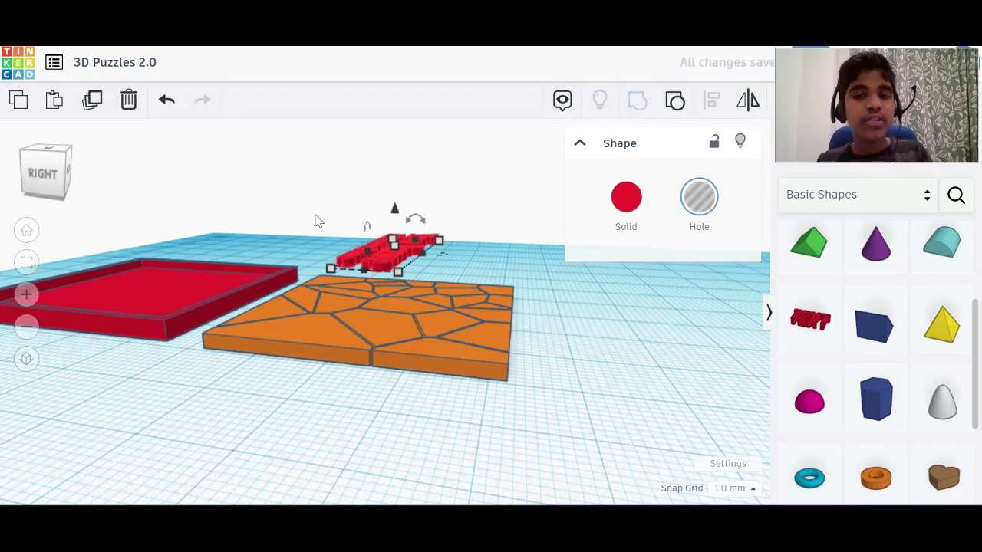
Step: Lower the grouped hole lettering into the Voronoi tile's top surface and position it across the tile's middle
left_click_drag(41, 160, 31, 163)
left_click_drag(396, 220, 376, 279)
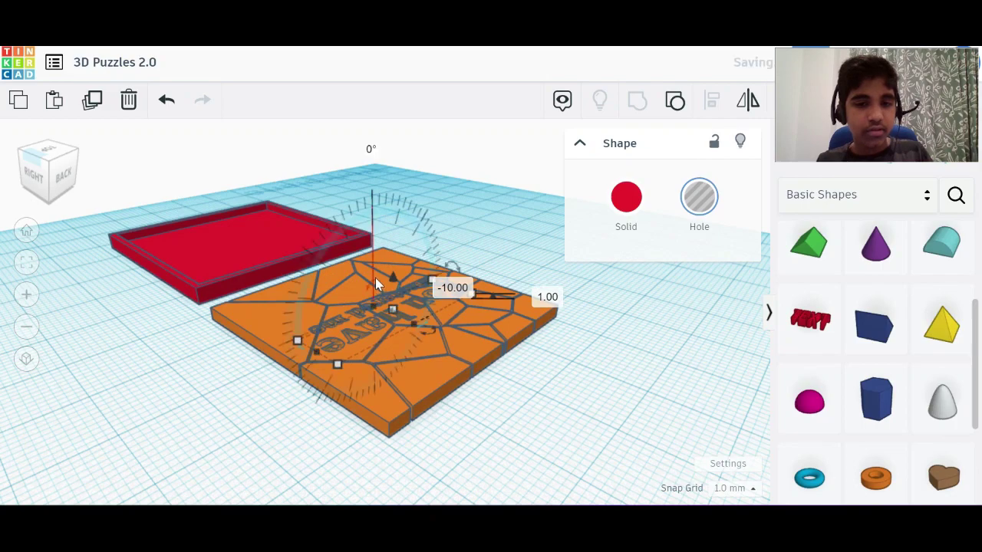
left_click(74, 173)
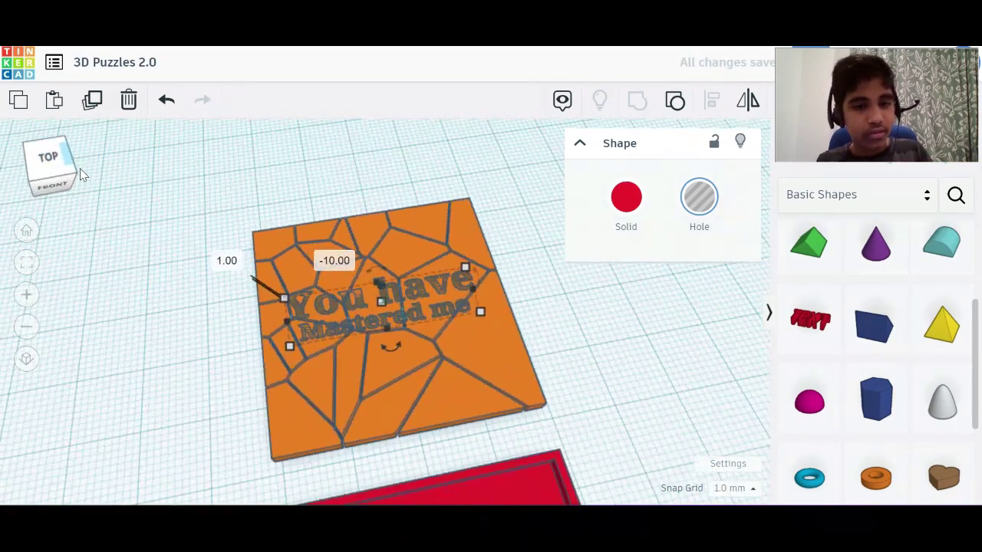
Step: Group the hole lettering with the Voronoi tile to engrave "You have Mastered me" into the puzzle pieces
left_click(420, 344, "shift")
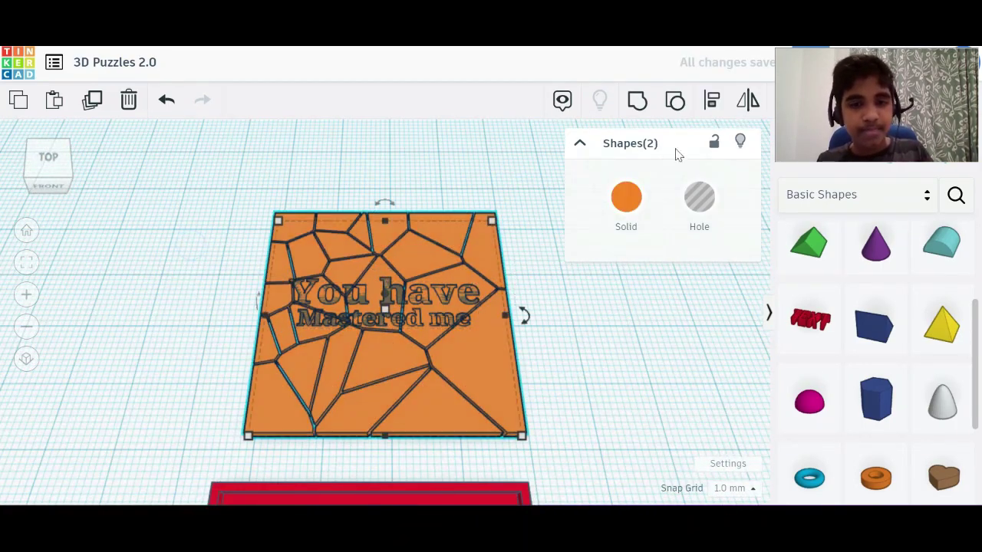
left_click(636, 101)
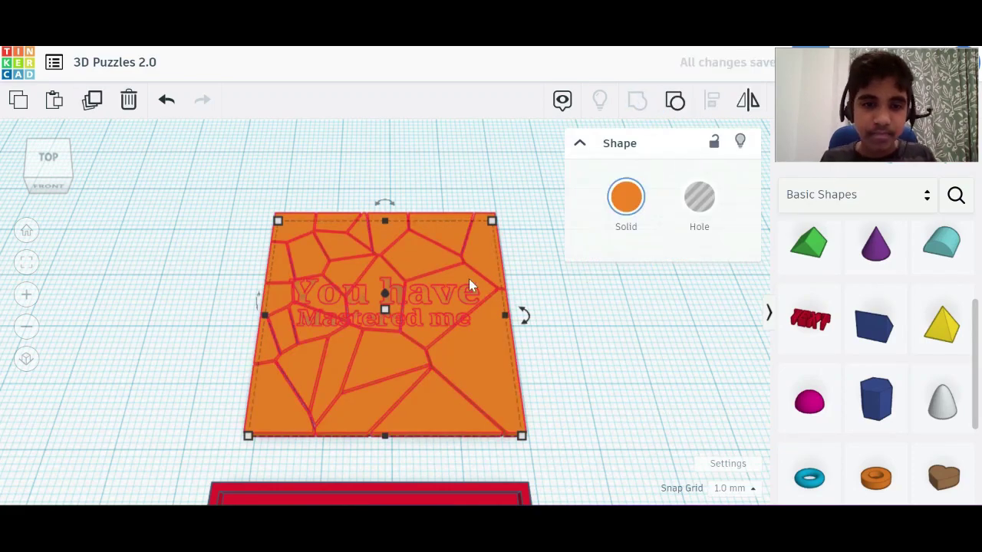
scroll(365, 342, "up", 5)
scroll(365, 341, "down", 6)
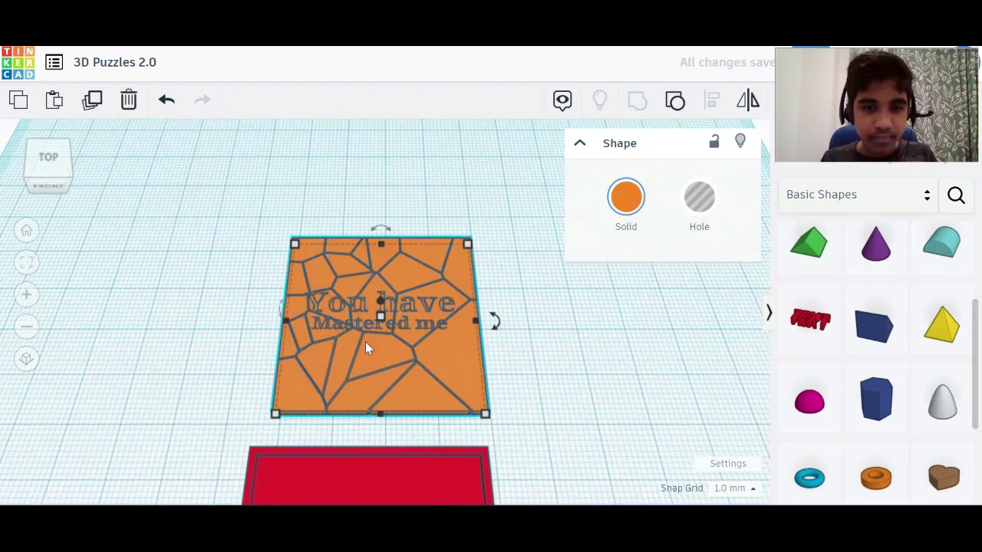
scroll(365, 341, "up", 3)
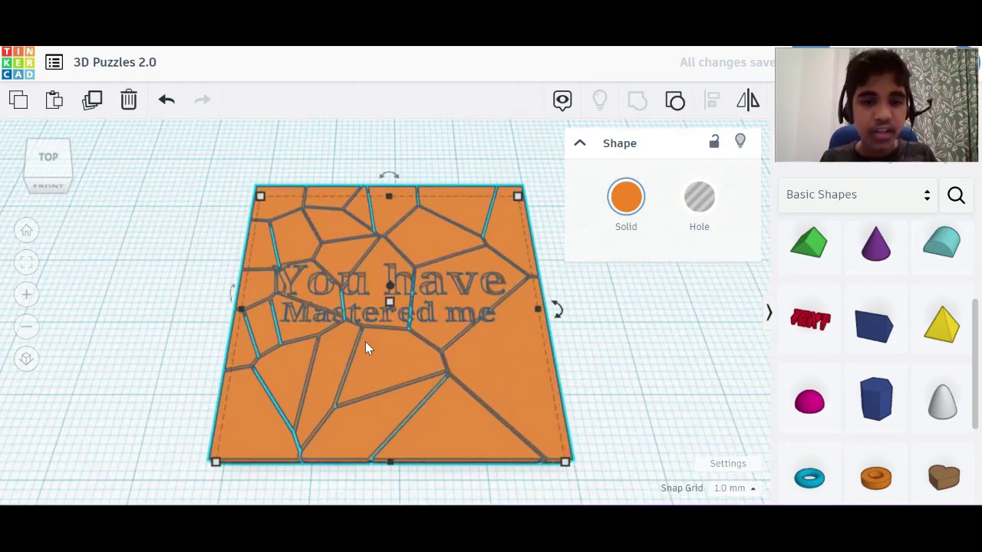
left_click(48, 157)
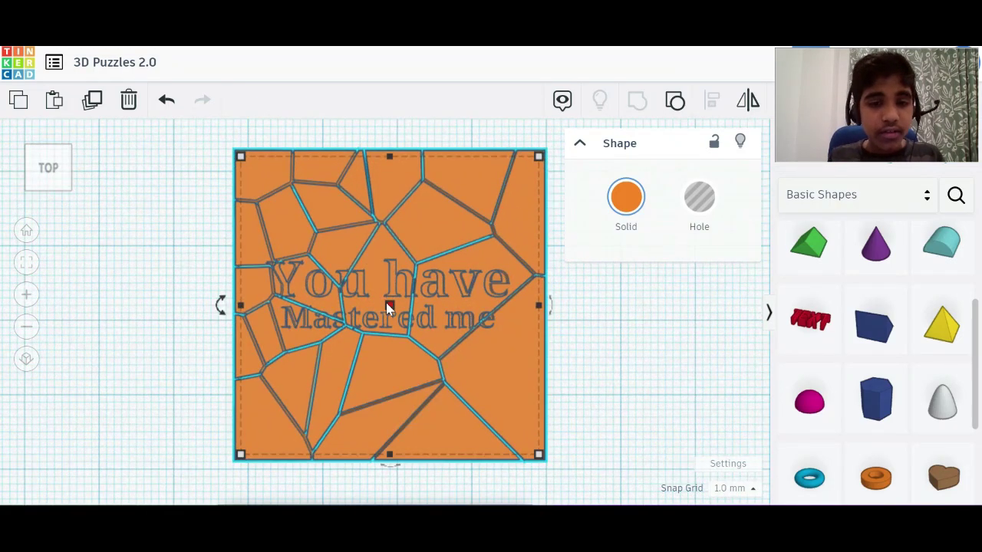
scroll(386, 302, "down", 5)
scroll(386, 302, "up", 4)
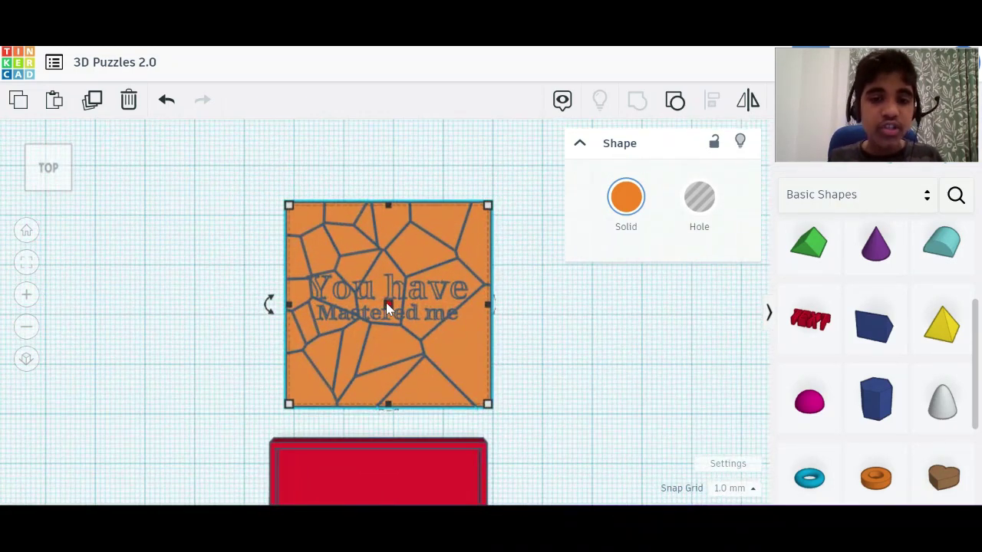
left_click(381, 435)
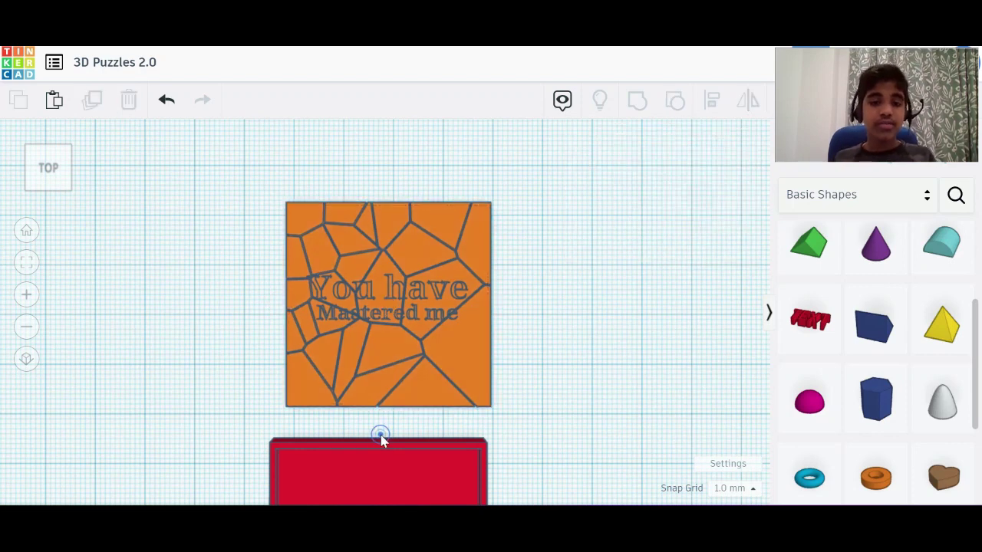
Step: Place a six-sided polygon from the basic shapes inside the red tray, near its back right corner
left_click(368, 460)
key("f")
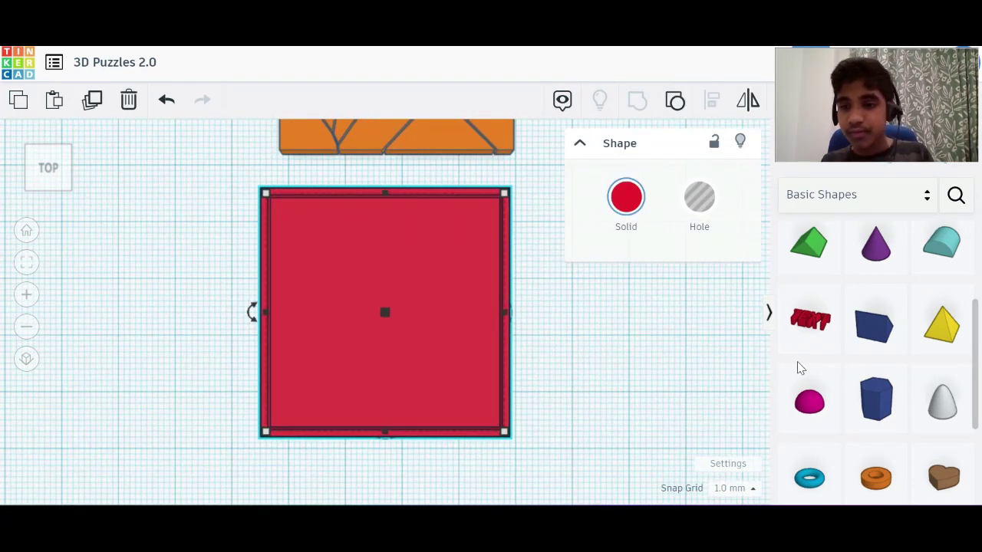
scroll(859, 387, "down", 3)
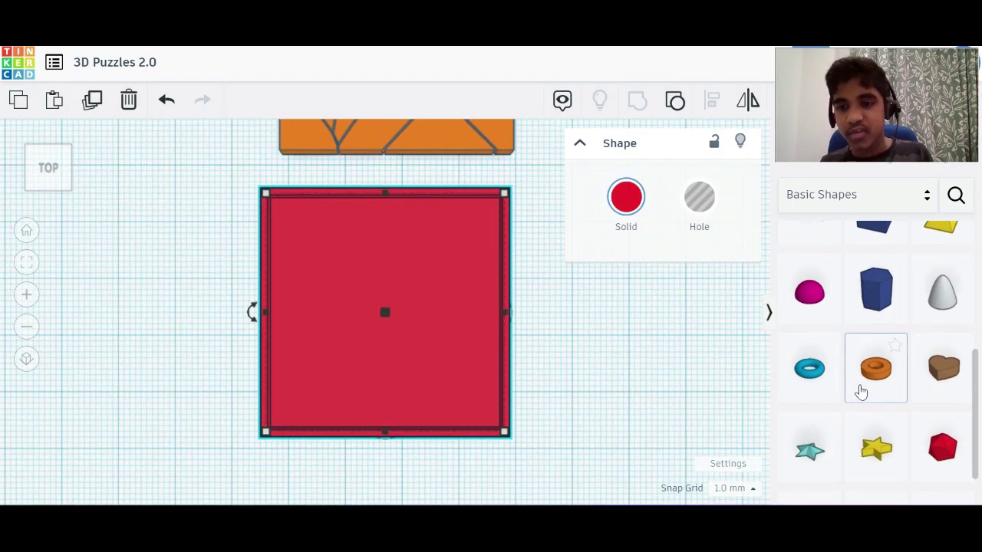
scroll(866, 380, "up", 1)
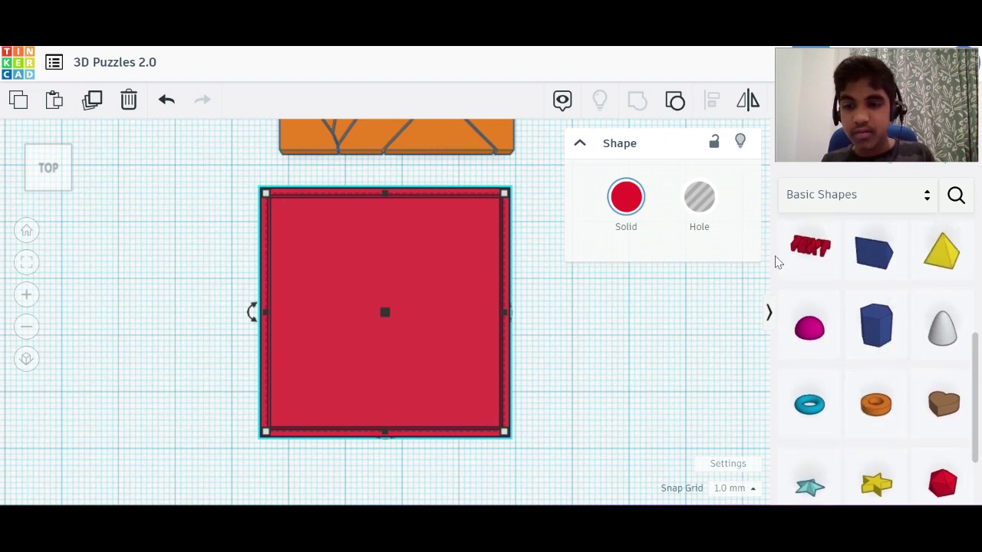
scroll(833, 337, "up", 2)
scroll(833, 351, "up", 3)
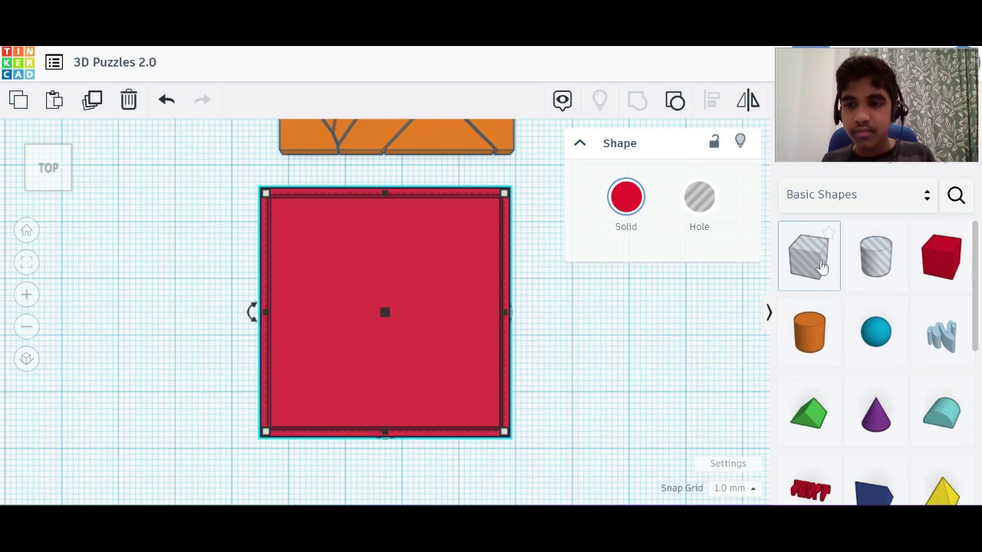
scroll(836, 337, "down", 4)
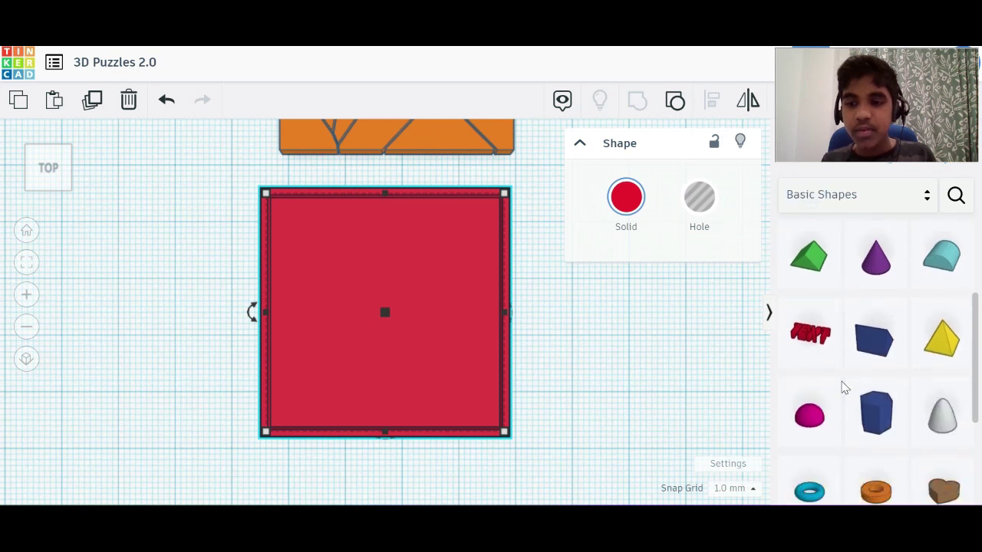
scroll(842, 387, "down", 2)
left_click_drag(859, 328, 442, 270)
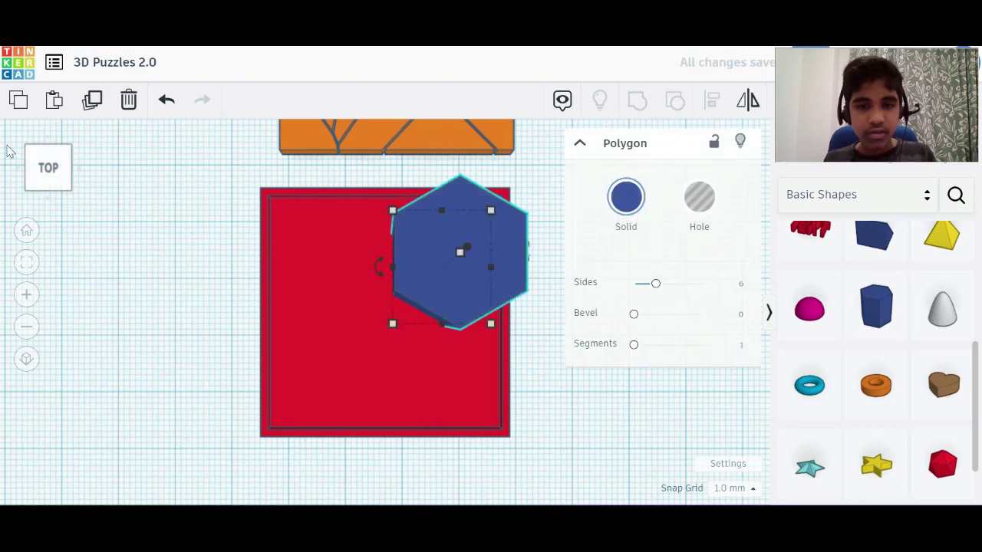
Step: Reduce the polygon's height to 2 mm and turn it into a hole
left_click(29, 169)
left_click_drag(455, 206, 456, 278)
left_click(680, 227)
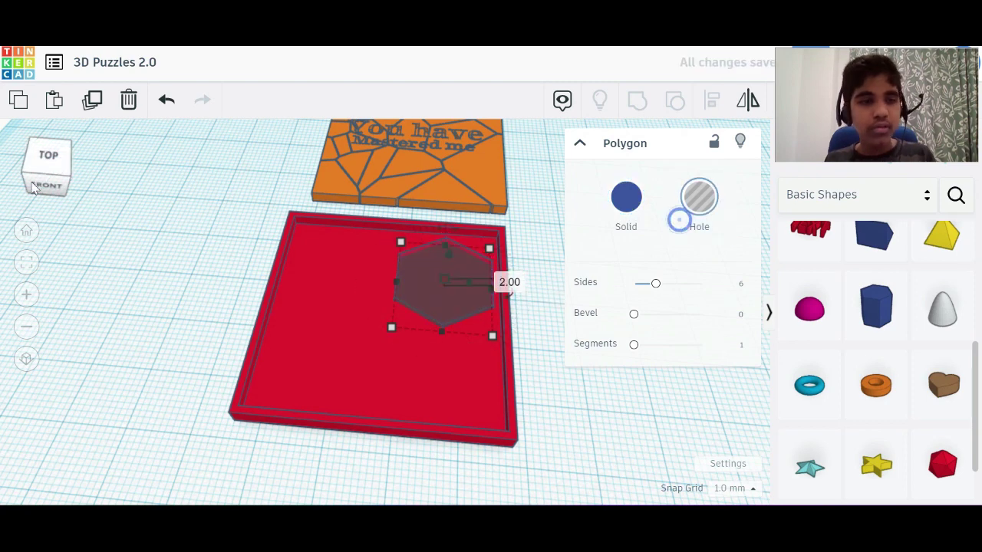
Step: Move the hexagon hole toward the back until it meets the tray's inner edge
left_click(50, 152)
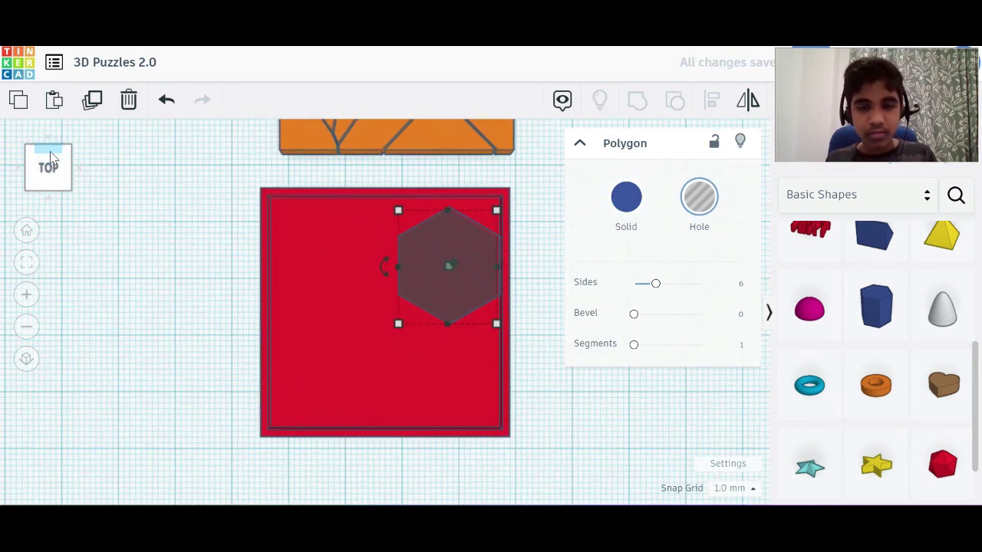
key("Up")
key("Up")
key("Up")
key("Up")
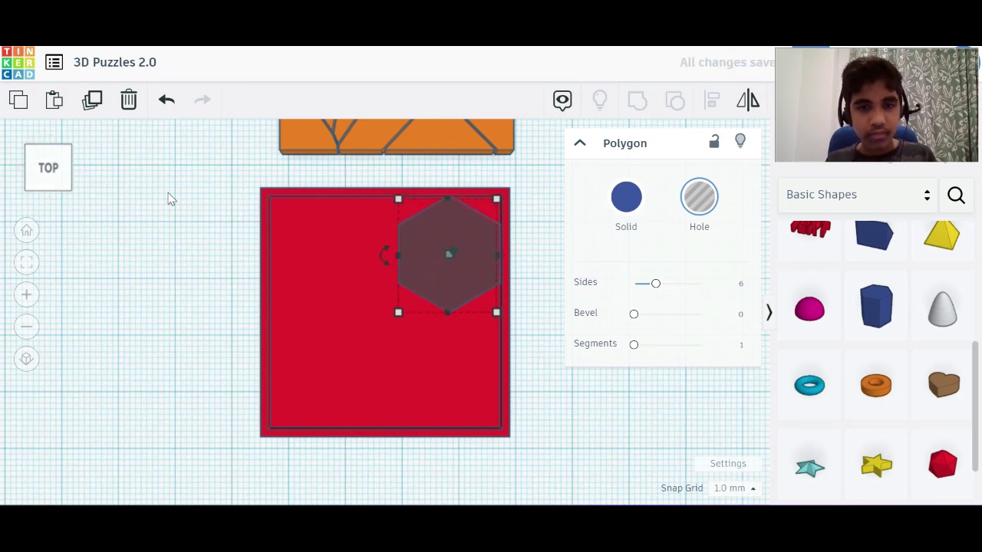
mouse_move(64, 167)
left_mouse_down()
mouse_move(91, 172)
mouse_move(103, 162)
mouse_move(55, 172)
left_mouse_up()
left_click(65, 175)
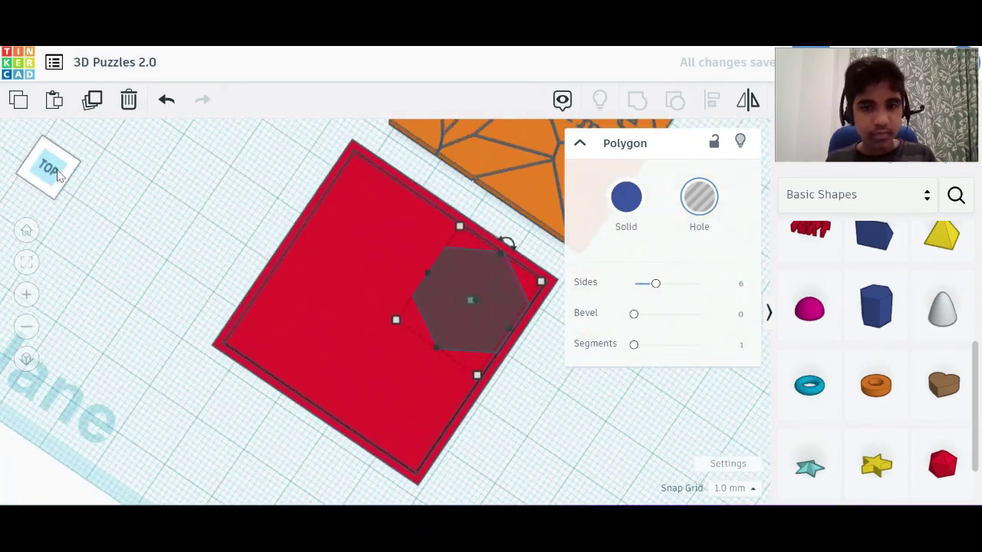
left_click(50, 166)
left_click(49, 169)
left_click(48, 165)
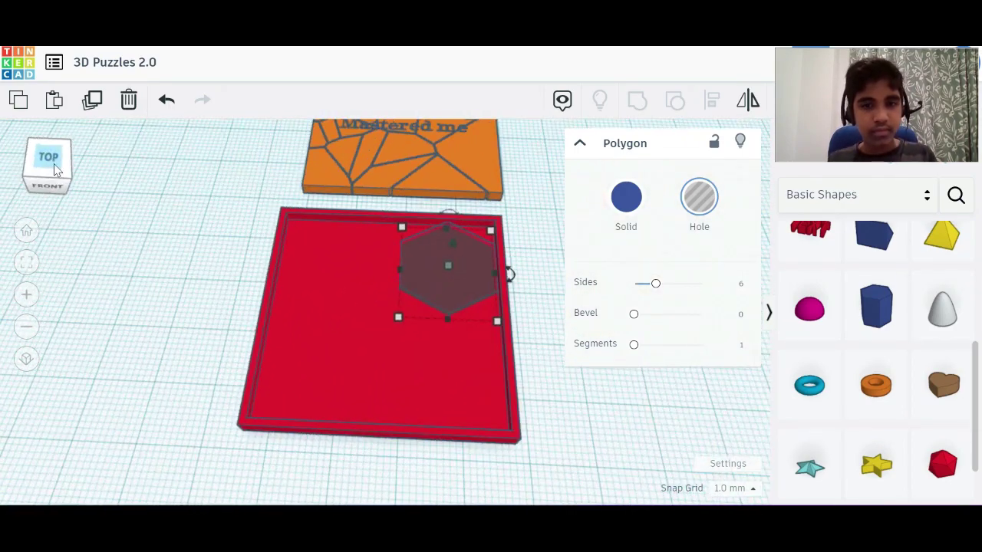
key("ctrl+d")
key("Left")
key("Left")
key("Left")
key("Left")
key("Left")
key("Left")
key("Left")
key("Left")
key("Left")
key("Left")
key("Left")
key("Left")
key("Left")
key("Left")
key("Left")
key("Left")
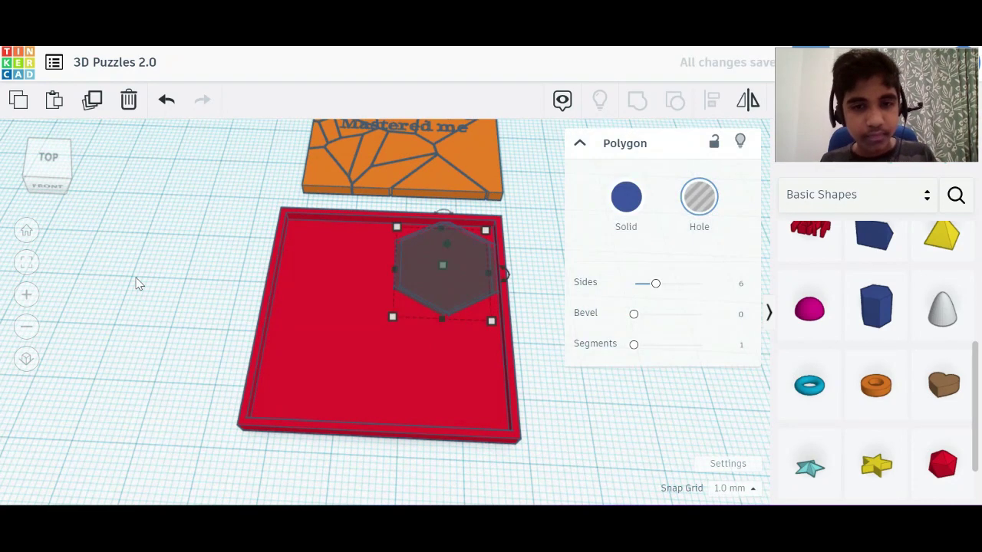
key("Delete")
Step: Resize the hexagon hole in the tray's corner to 15 mm long and 15 mm wide
left_click(441, 287)
left_click_drag(394, 320, 389, 274)
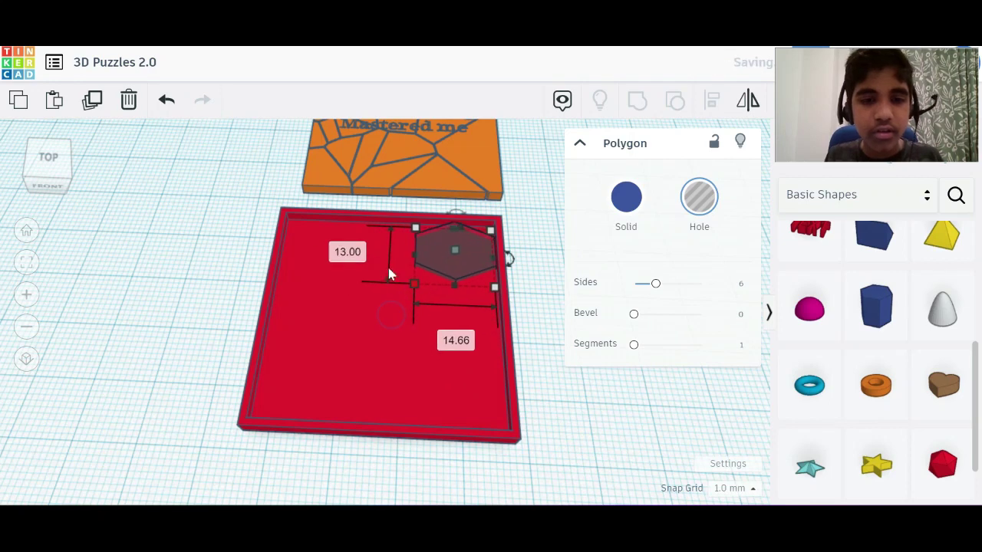
left_click(347, 252)
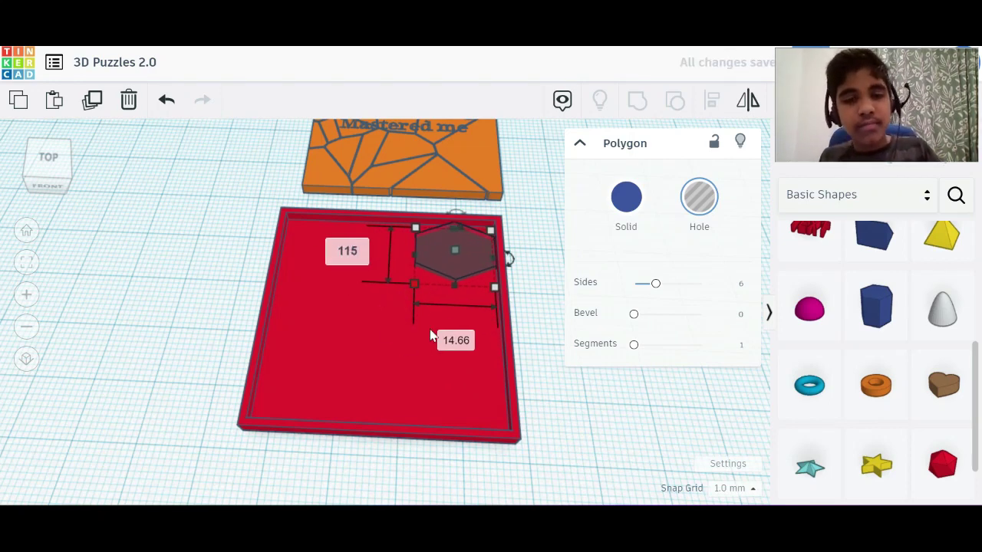
type("115")
key("BackSpace")
key("BackSpace")
type("5")
left_click(455, 339)
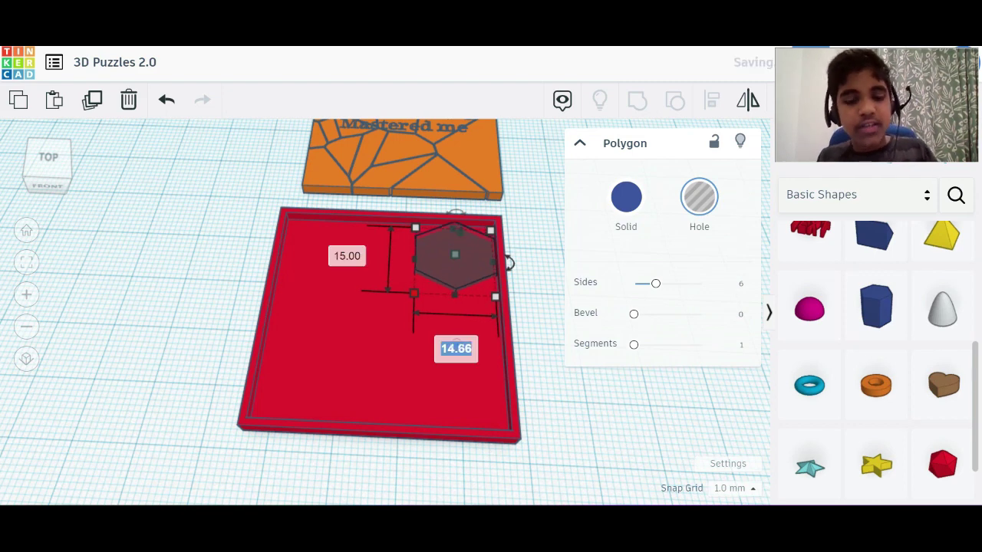
type("15")
key("Return")
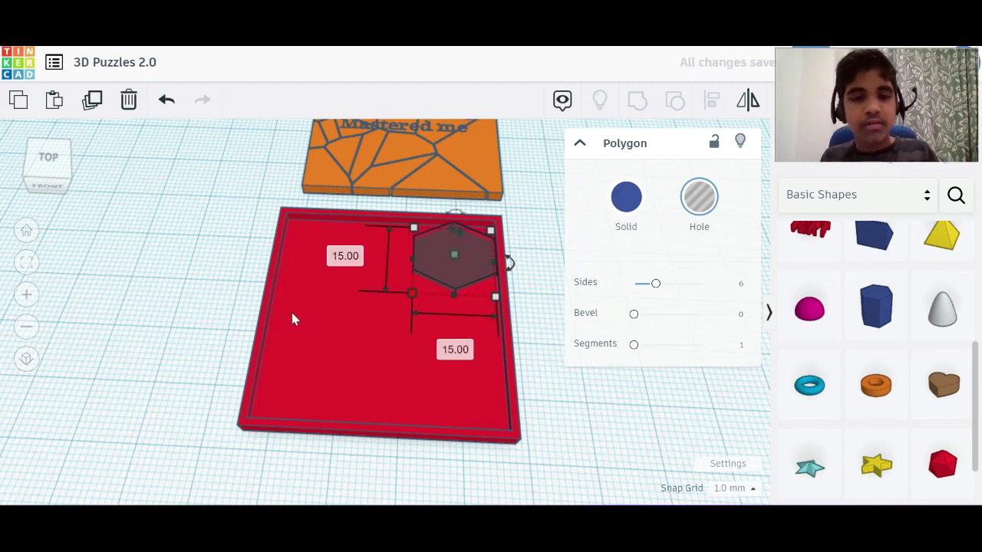
Step: Narrow the hexagon hole to 12.66 mm wide by moving its inner side toward the tray's right wall
left_click(47, 157)
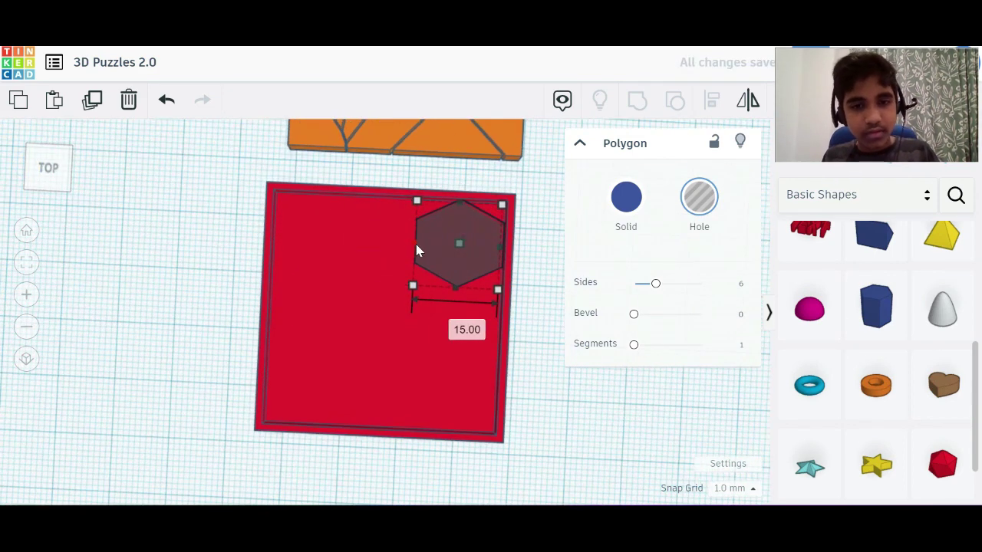
left_click_drag(415, 244, 426, 245)
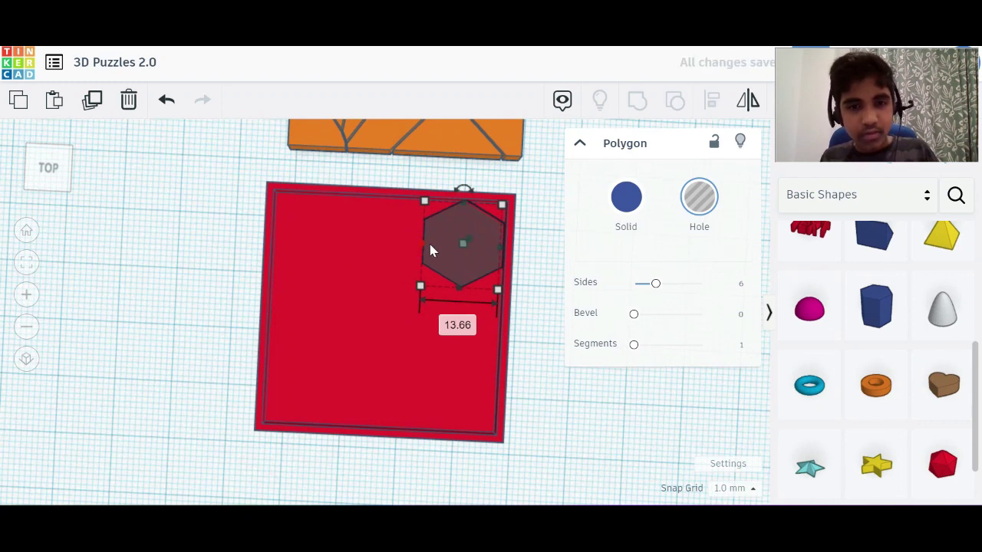
mouse_move(422, 245)
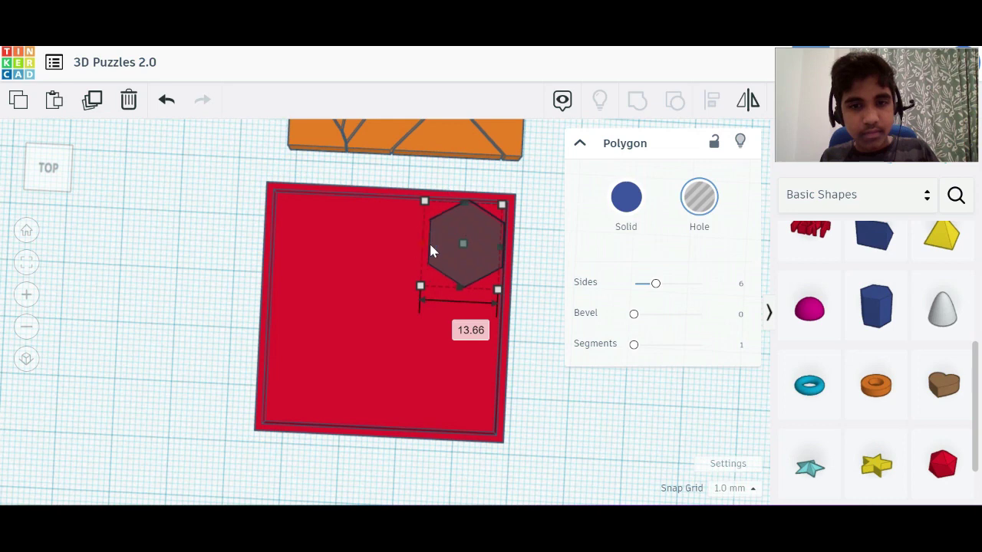
left_click_drag(430, 245, 426, 244)
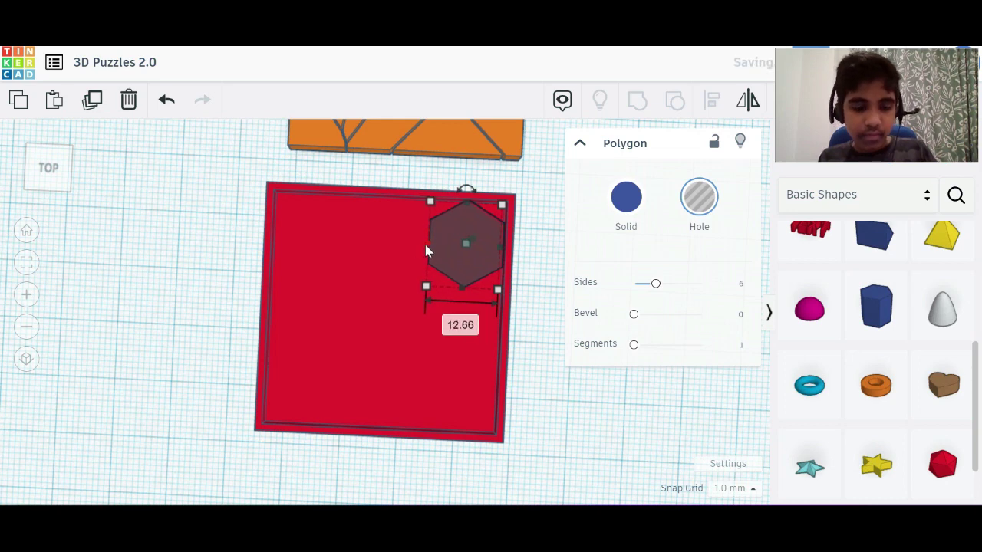
key("f")
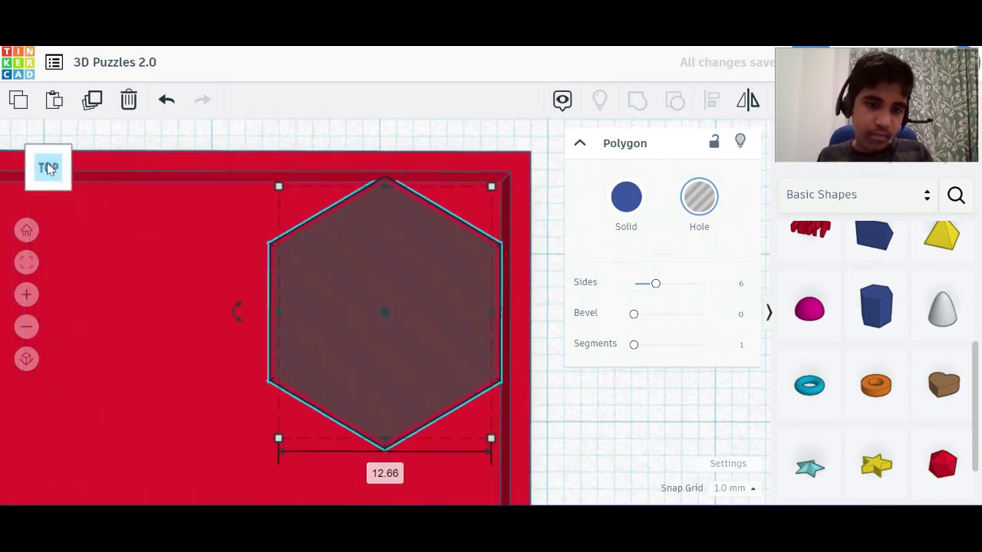
left_click_drag(59, 174, 86, 167)
scroll(265, 220, "down", 4)
key("f")
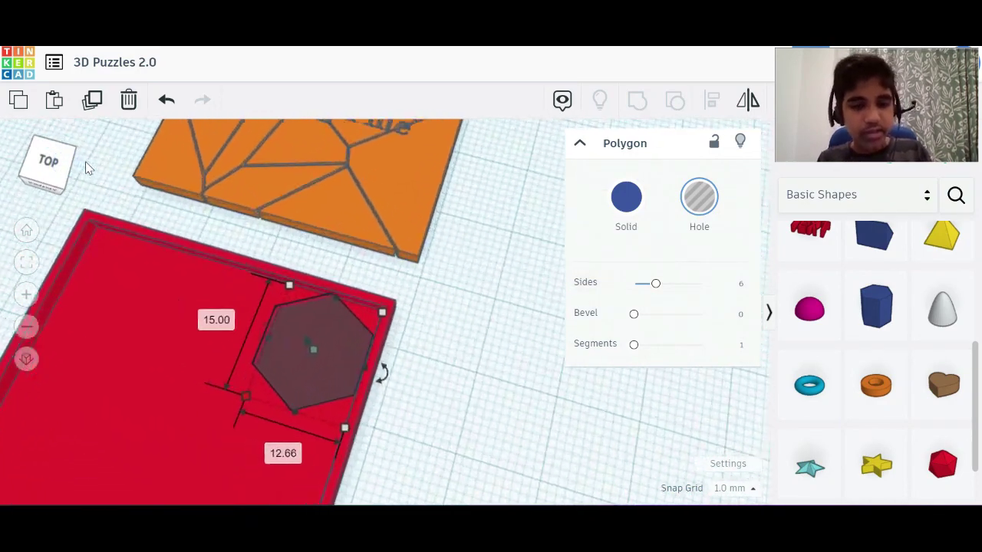
Step: Duplicate the hexagon hole and move the copy left until it sits directly beside the original
left_click(24, 234)
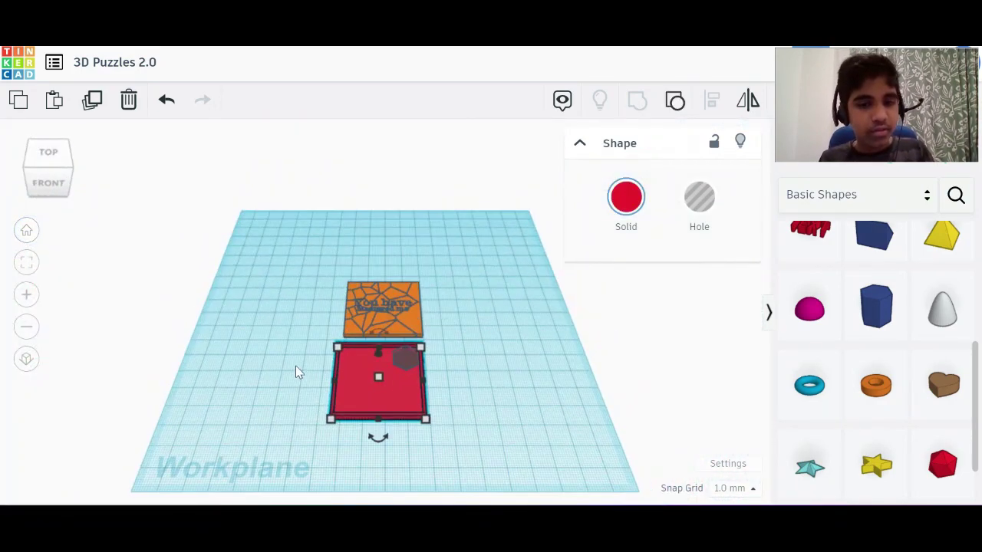
left_click(292, 365)
scroll(383, 375, "up", 3)
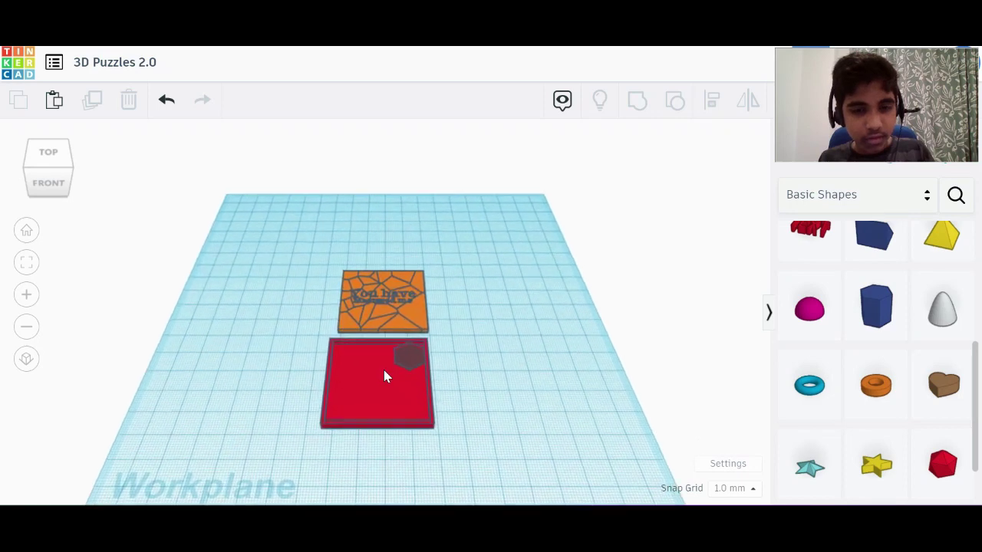
left_click(422, 351)
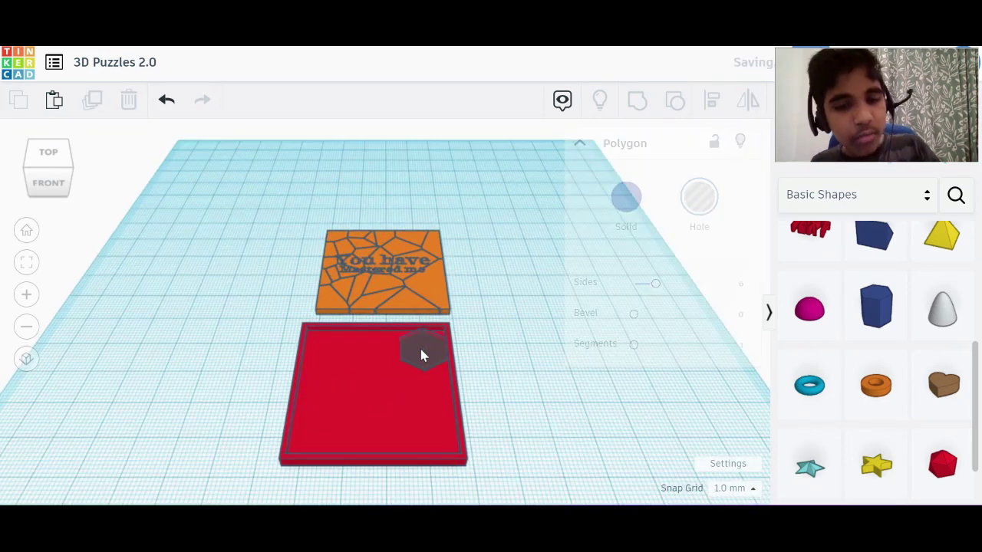
key("ctrl+d")
key("Left")
key("Left")
key("Left")
key("Left")
key("Left")
key("Left")
key("Left")
key("Left")
key("Left")
key("Left")
key("Left")
key("Left")
key("Left")
key("Left")
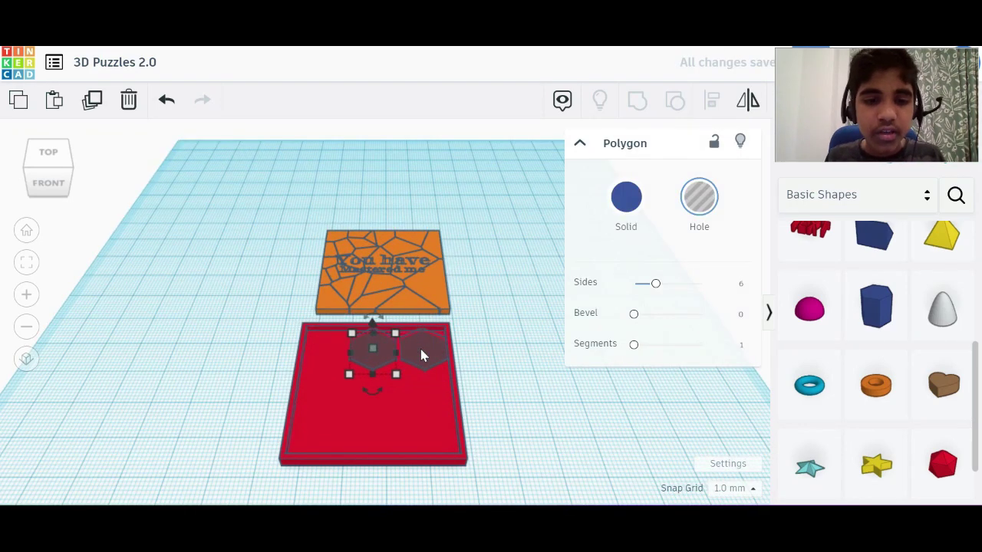
key("Right")
scroll(405, 387, "up", 5)
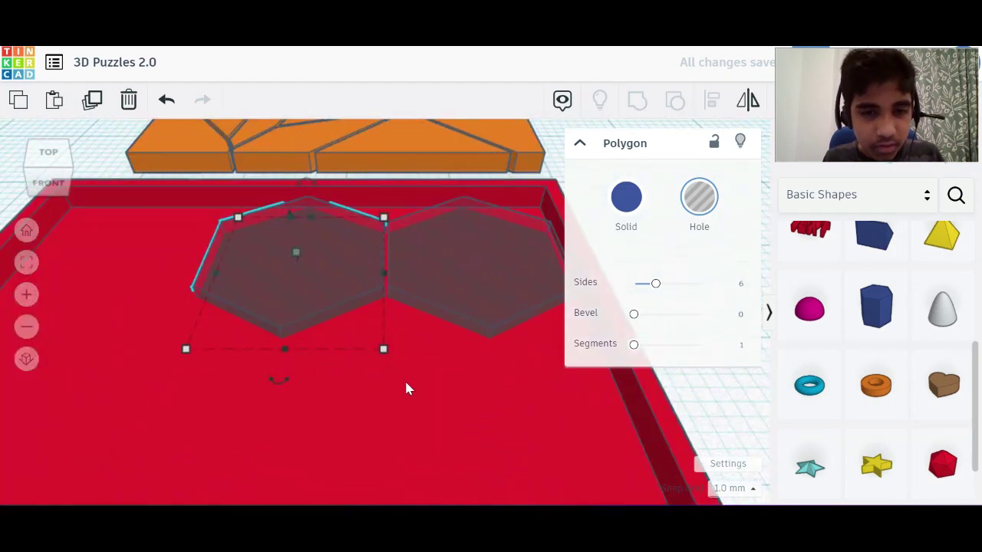
Step: Duplicate the second hexagon hole and move the copy left to complete a row of three across the tray
scroll(405, 387, "down", 4)
key("ctrl+d")
key("Left")
key("Left")
key("Left")
key("Left")
key("Left")
key("Left")
key("Left")
key("Left")
key("Left")
key("Left")
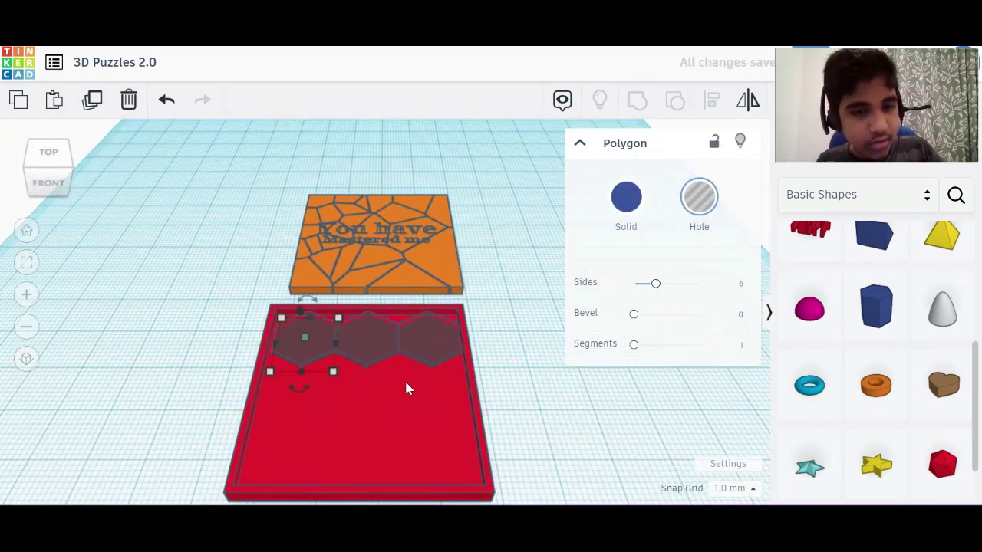
Step: Hide the red tray so that the hexagon holes can be edited on their own
left_click_drag(48, 185, 47, 193)
left_click(294, 436)
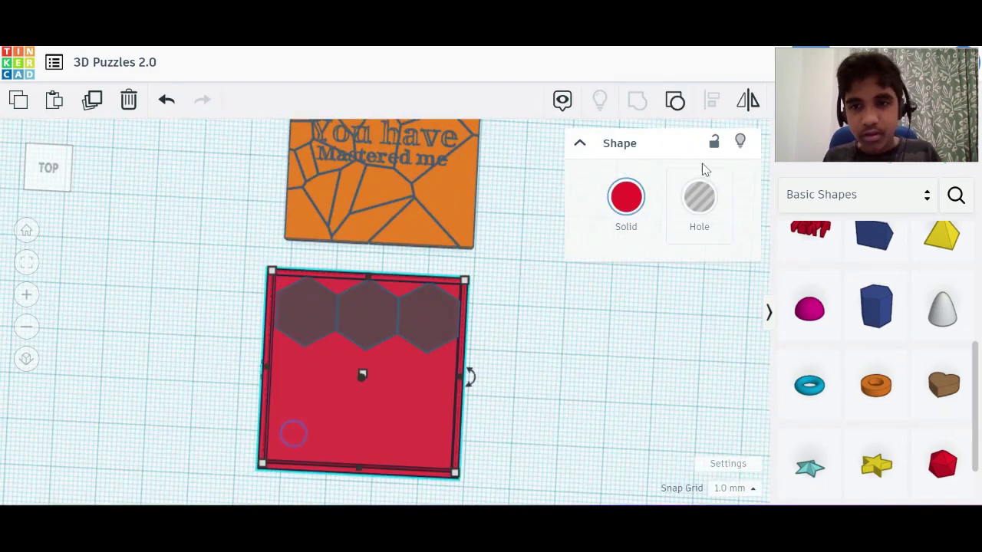
left_click(699, 198)
left_click(740, 140)
Step: Duplicate the row of three hexagon holes and move the copy in front of the first row
left_click_drag(239, 332, 470, 360)
key("ctrl+d")
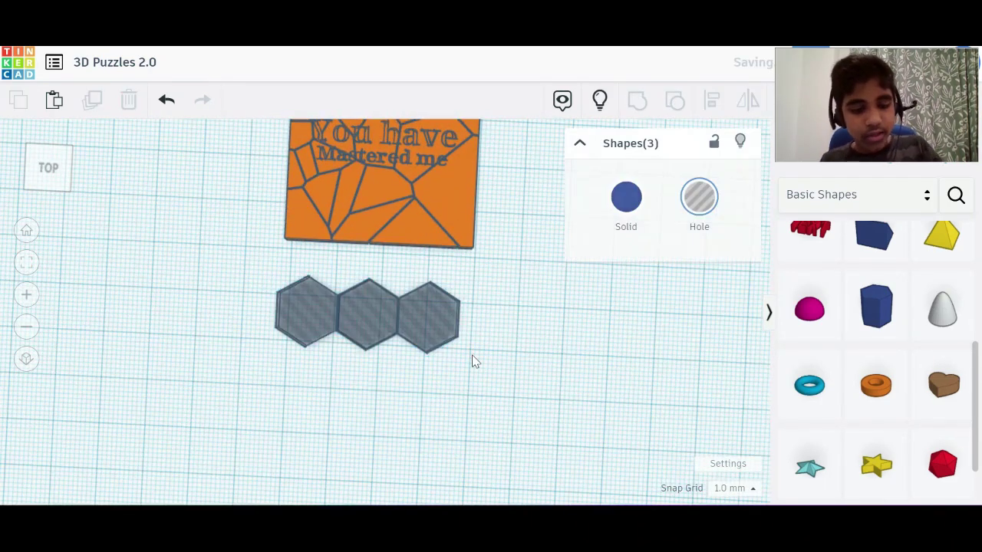
key("Down")
key("Down")
key("Down")
key("Down")
key("Down")
key("Down")
key("Down")
key("Down")
key("Down")
key("Down")
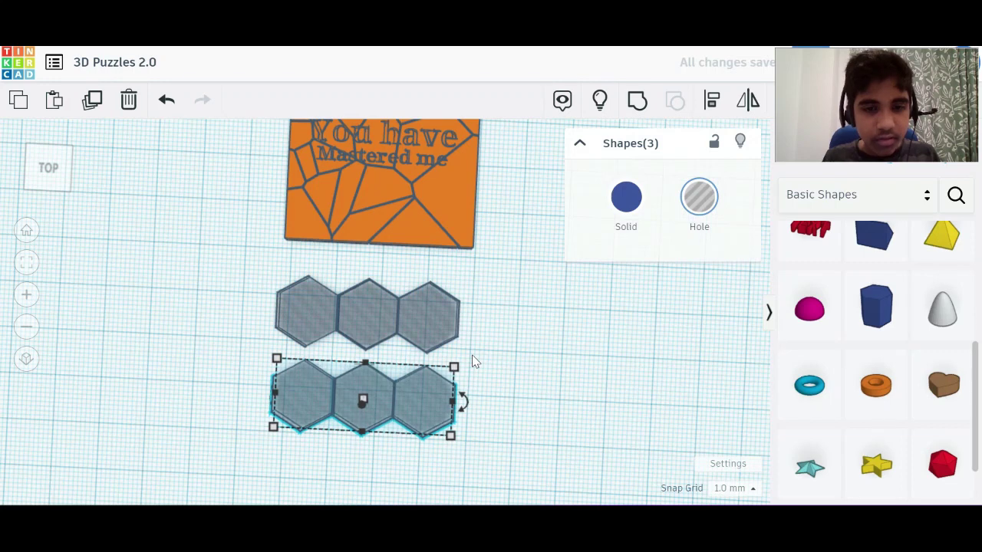
Step: Shift the copied hexagon row left and back so its points nest between the first row's hexagons
key("Up")
key("Up")
key("Up")
key("Up")
key("Up")
key("Left")
key("Left")
key("Left")
key("Left")
key("Left")
key("Left")
key("Left")
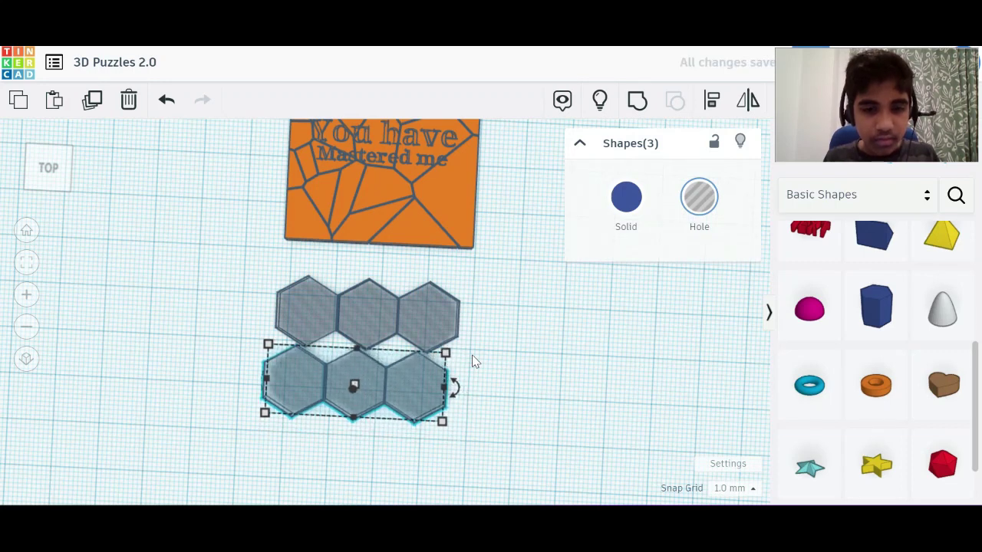
key("Left")
key("Left")
key("Up")
key("Up")
key("Up")
key("Up")
key("Up")
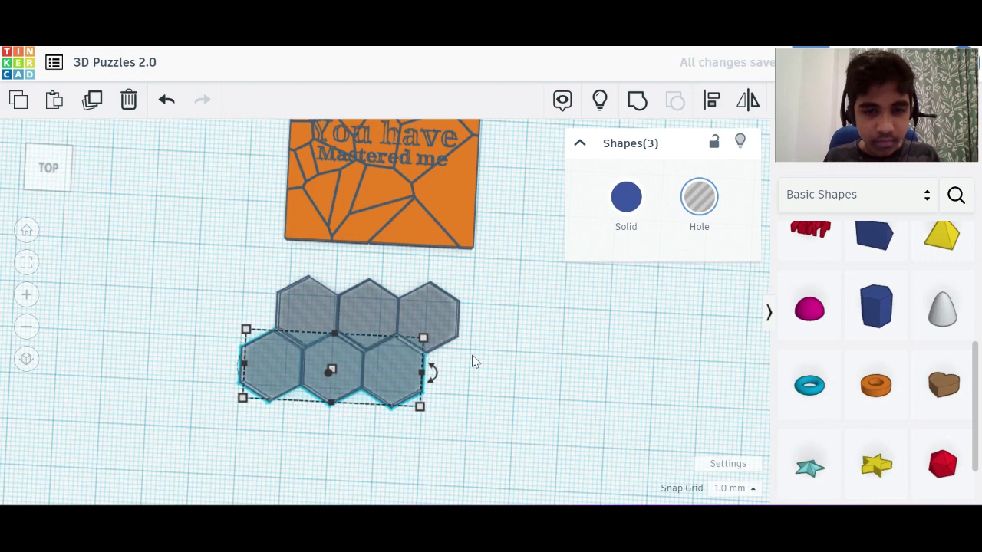
key("Left")
Step: Set the snap grid to 0.5 mm and nudge the second hexagon row one increment to the right
left_click(730, 488)
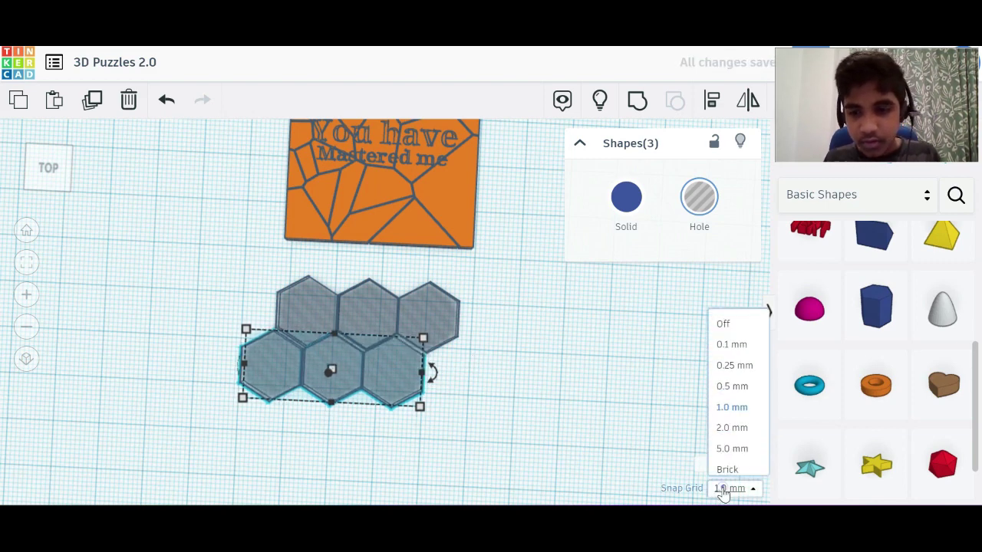
left_click(732, 376)
key("Right")
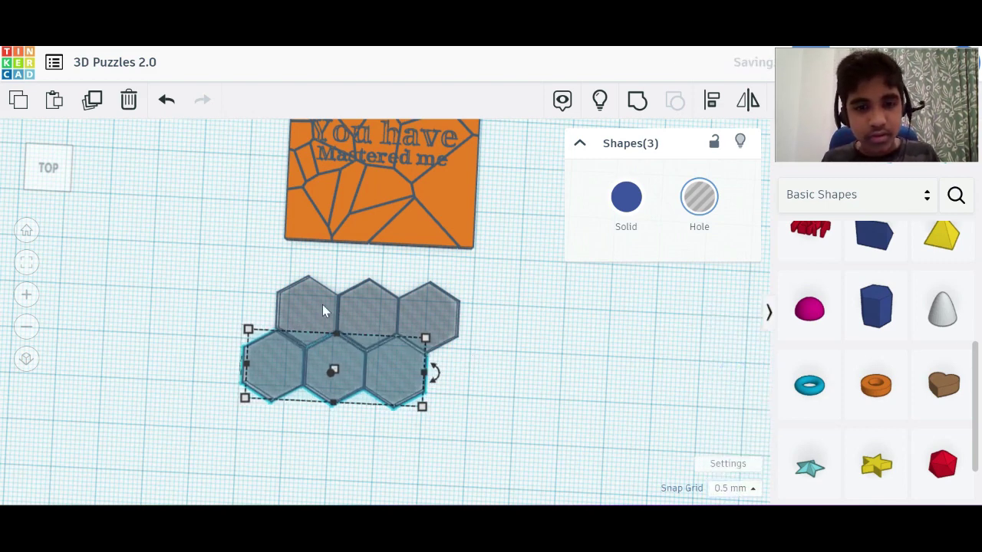
Step: Delete the leftmost hexagon of the second row so that two hexagons remain
left_click(184, 349)
left_click(296, 368)
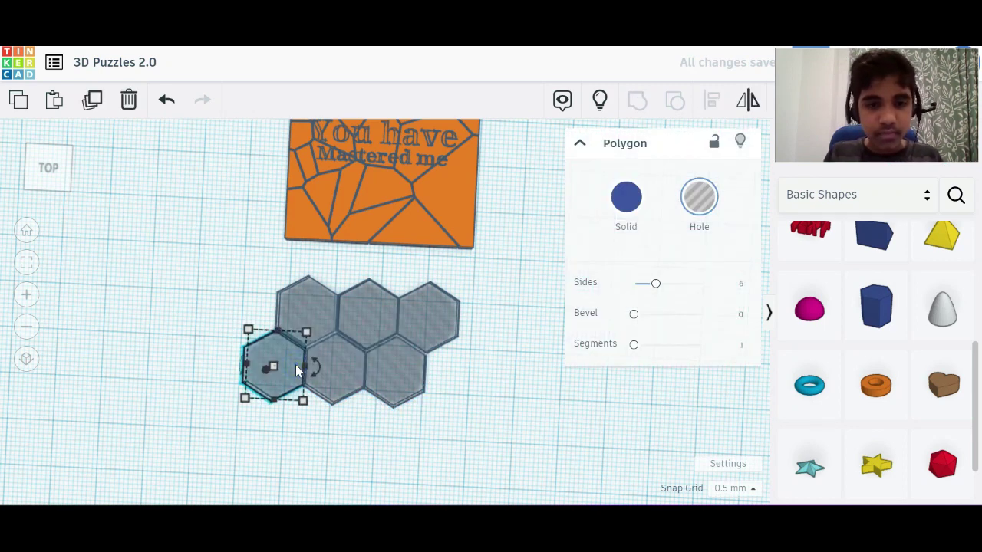
key("Delete")
Step: Duplicate the back row of three hexagons and move the copy forward to nest in front of the two-hexagon row
left_click_drag(240, 311, 423, 316)
key("ctrl+d")
key("Down")
key("Down")
key("Down")
key("Down")
key("Down")
key("Down")
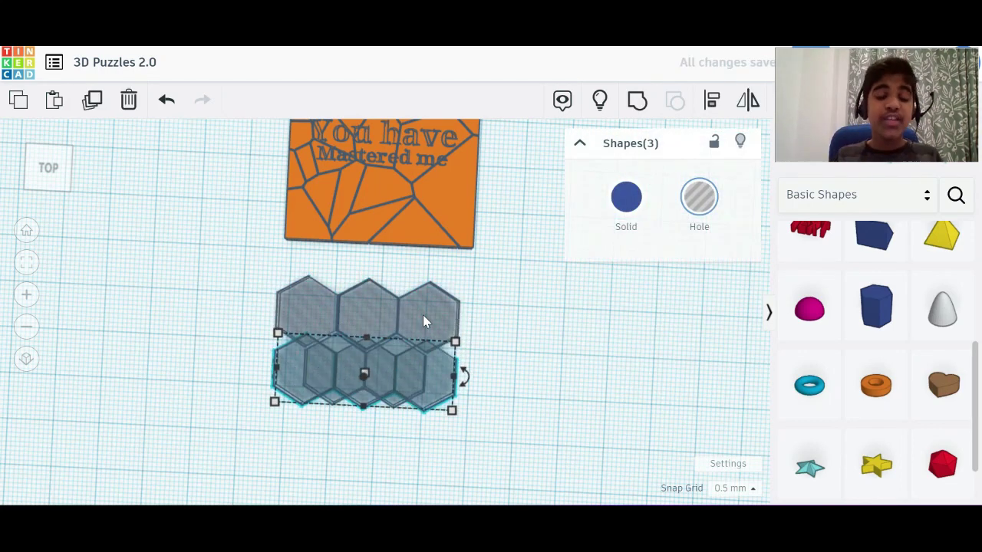
key("Down")
key("Down")
key("Down")
key("Down")
key("Down")
key("Down")
key("Down")
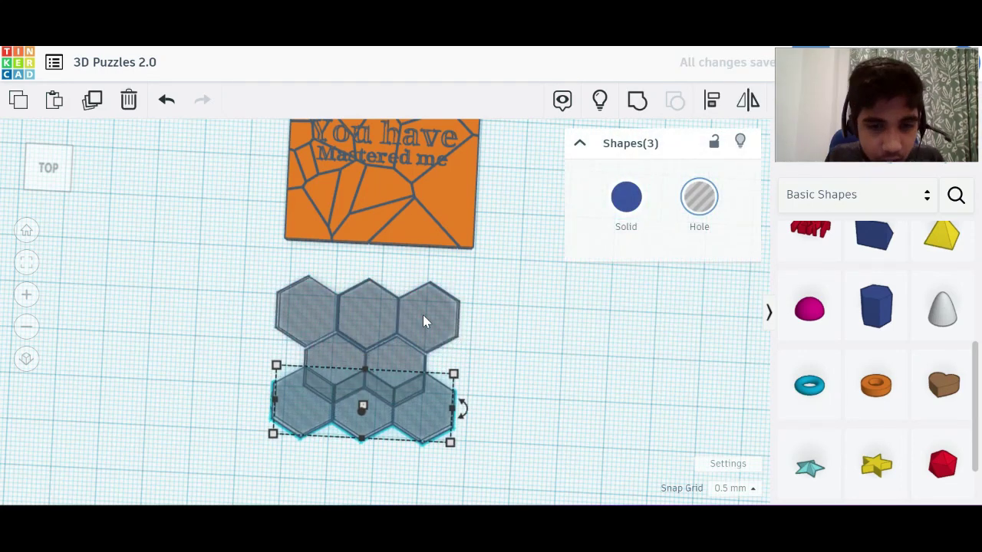
key("Down")
key("Down")
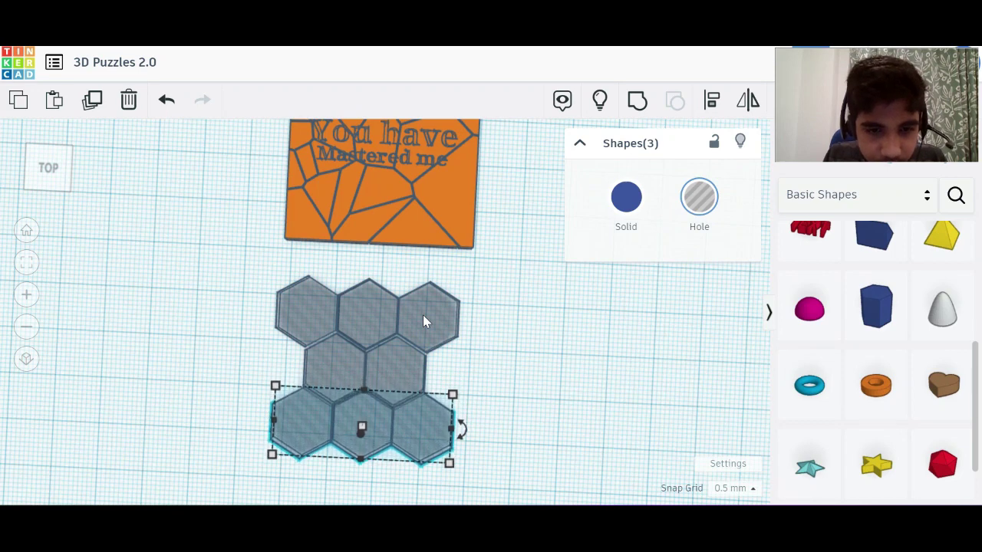
Step: Duplicate the two-hexagon row and move the copy forward so it nests in front of the third row
left_click_drag(282, 359, 412, 371)
key("ctrl+d")
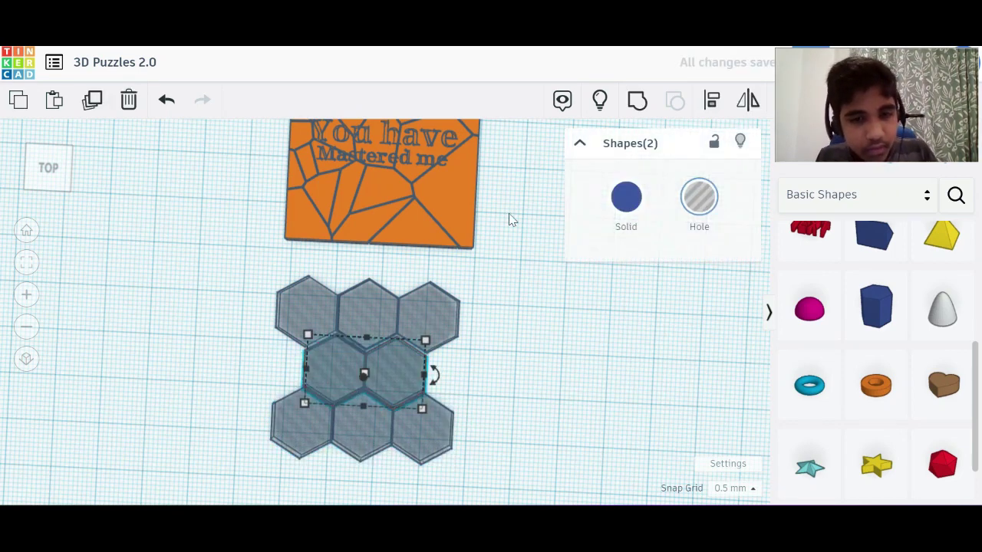
key("Down")
key("Down")
key("Down")
key("Down")
key("Down")
key("Down")
key("Down")
key("Down")
key("Down")
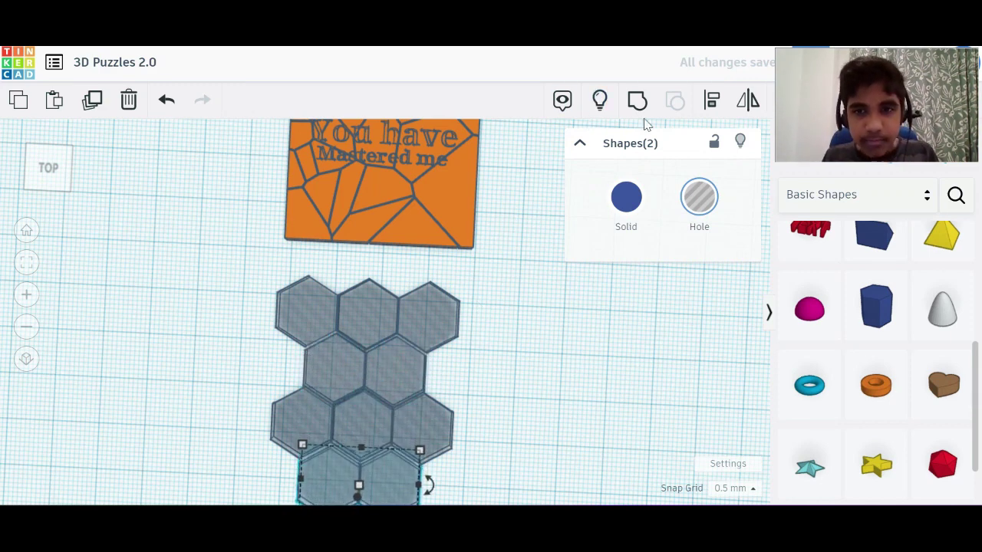
Step: Show the hidden red tray again and check how the hexagon rows cover its floor
left_click(600, 101)
scroll(422, 351, "down", 2)
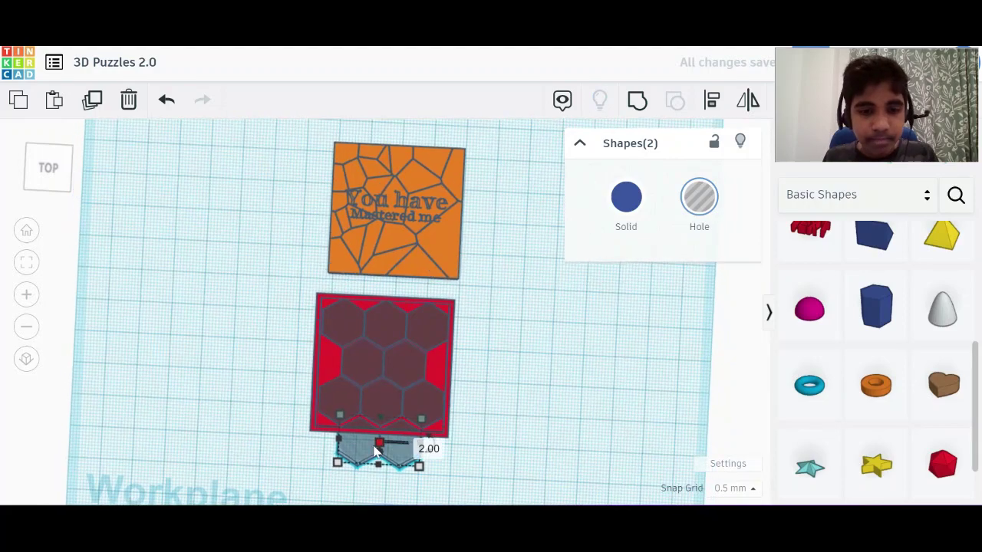
scroll(376, 451, "up", 2)
scroll(371, 452, "up", 5)
scroll(371, 452, "down", 5)
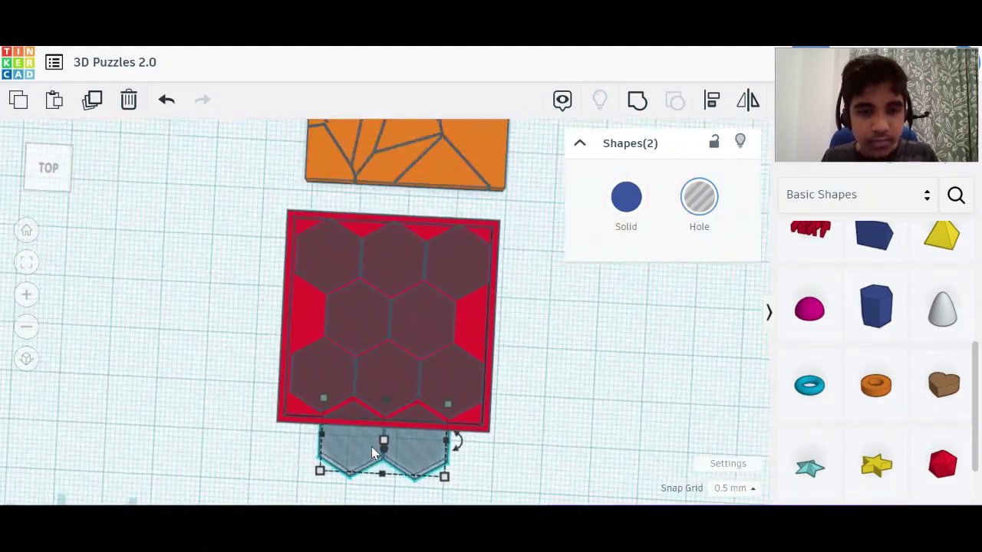
scroll(371, 453, "up", 2)
left_click(236, 478)
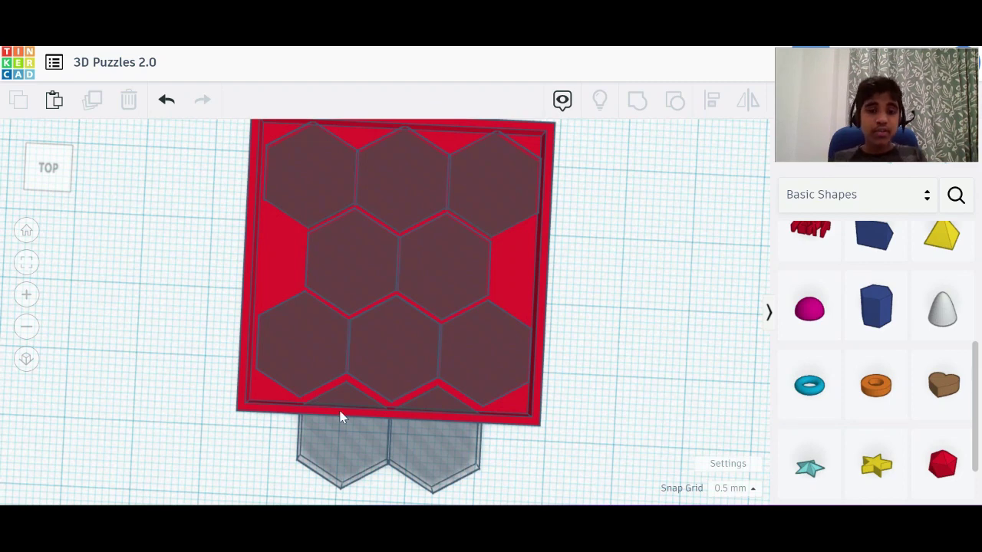
Step: Duplicate the left hexagon of the front row and place the copy beside it on the left
left_click(318, 428)
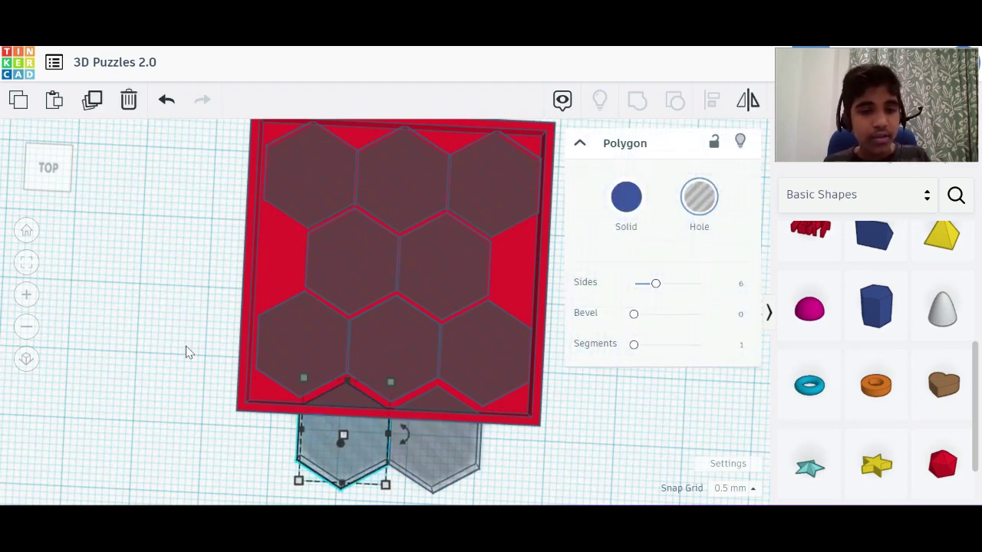
key("ctrl+d")
key("Left")
key("Left")
key("Left")
key("Left")
key("Left")
key("Left")
key("Left")
key("Left")
key("Left")
key("Left")
key("Left")
key("Left")
key("Left")
key("Left")
key("Left")
key("Left")
key("Left")
key("Left")
key("Left")
key("Left")
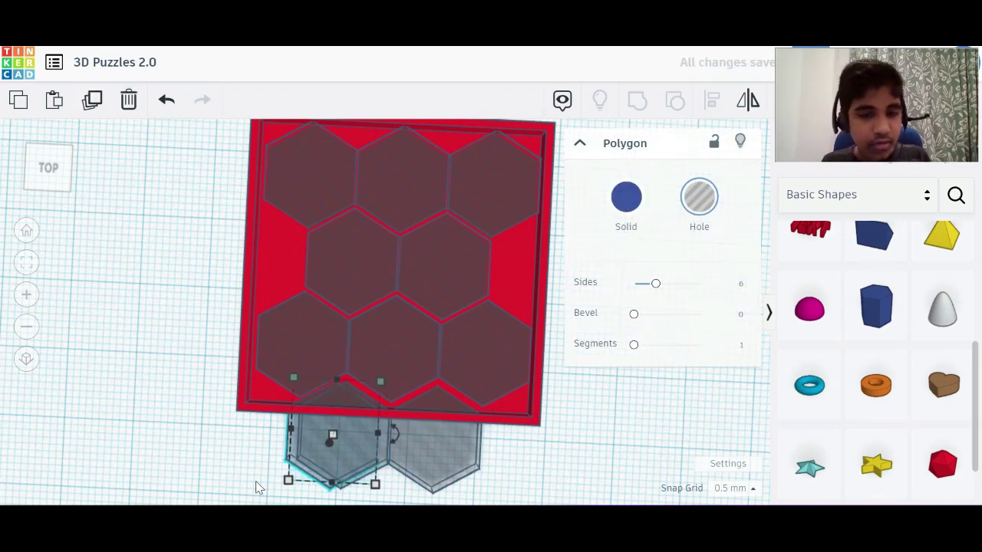
key("Right")
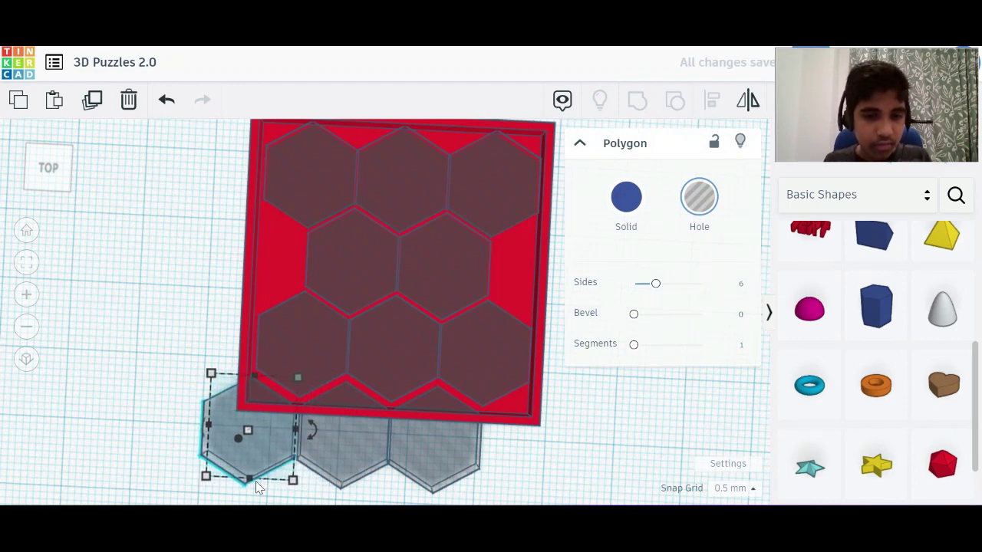
Step: Duplicate the right hexagon of the front row and place the copy beside it on the right
left_click(450, 444)
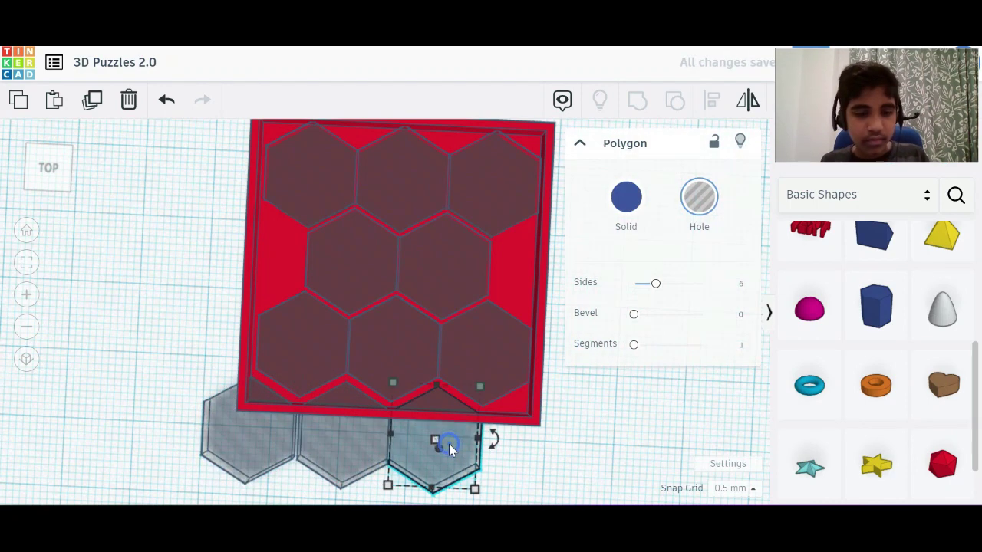
key("ctrl+d")
key("Right")
key("Right")
key("Right")
key("Right")
key("Right")
key("Right")
key("Right")
key("Right")
key("Right")
key("Right")
key("Right")
key("Right")
key("Right")
key("Right")
key("Right")
key("Right")
key("Right")
key("Right")
key("Right")
key("Right")
key("Right")
key("Right")
key("Right")
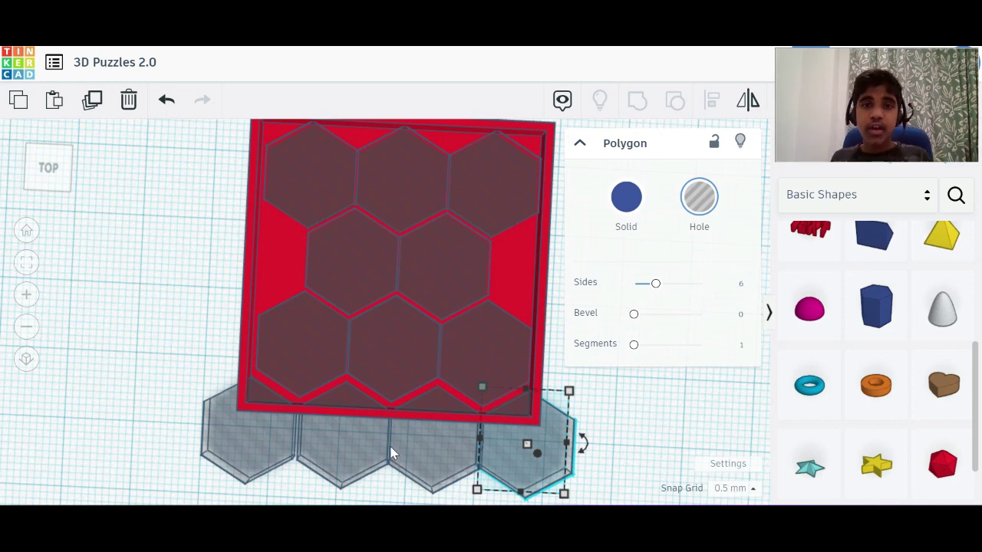
Step: Duplicate the front row of four hexagons and move the copy back to nest behind the rearmost row at the tray's back edge
left_click(182, 422)
left_click_drag(180, 449, 522, 479)
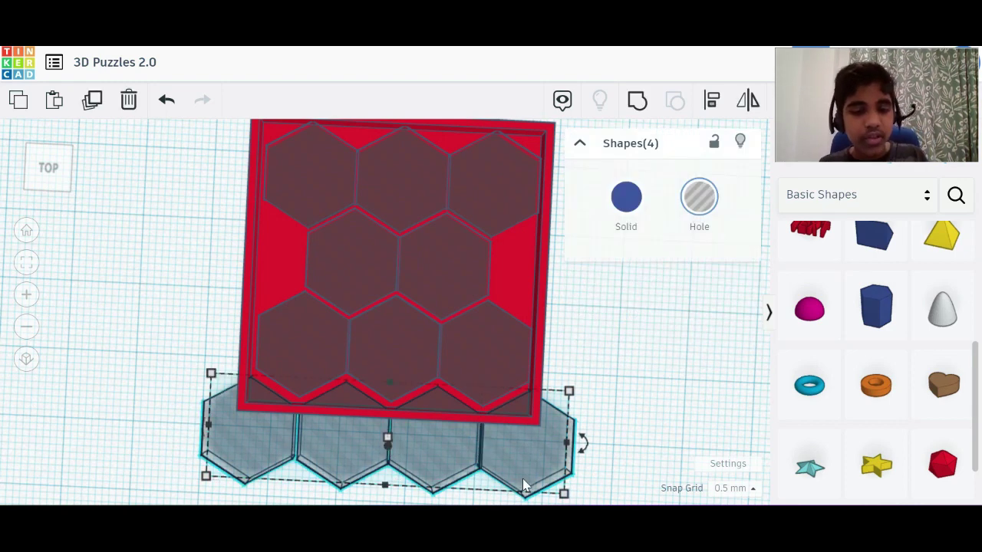
key("ctrl+d")
key("Up")
key("Up")
key("Up")
key("Up")
key("Up")
key("Up")
key("Up")
key("Up")
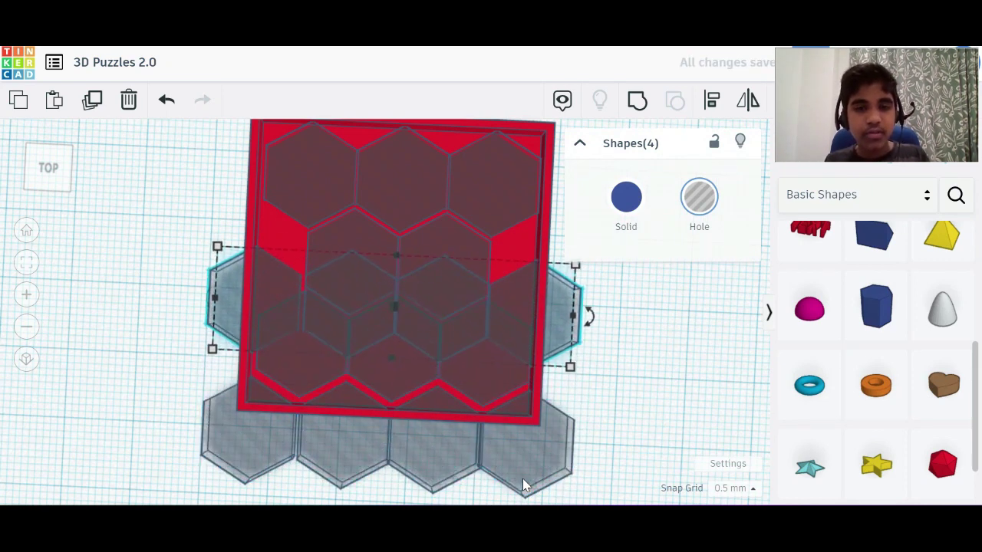
key("Up")
key("Up")
key("Up")
key("Up")
key("Up")
key("Up")
key("Up")
key("Up")
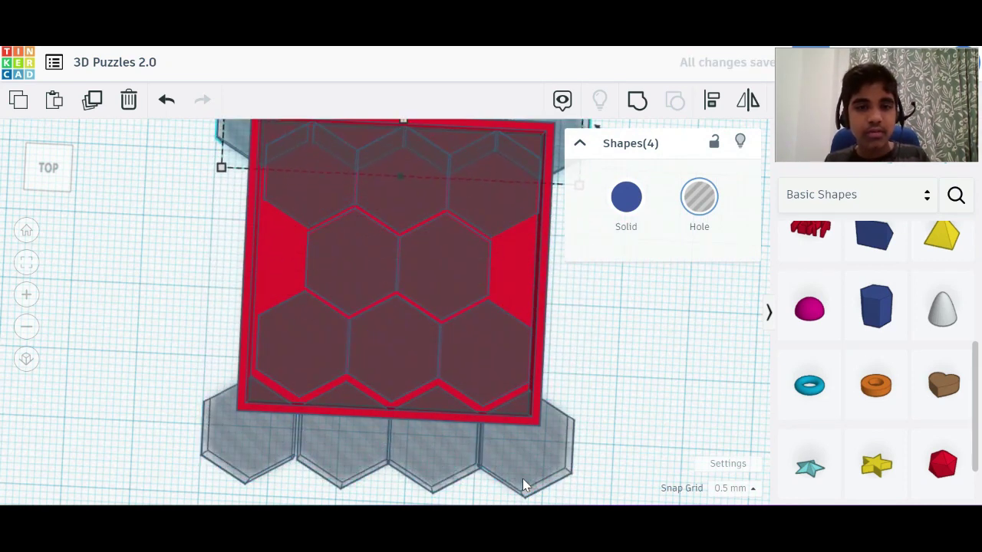
key("Up")
key("Up")
key("Up")
key("Up")
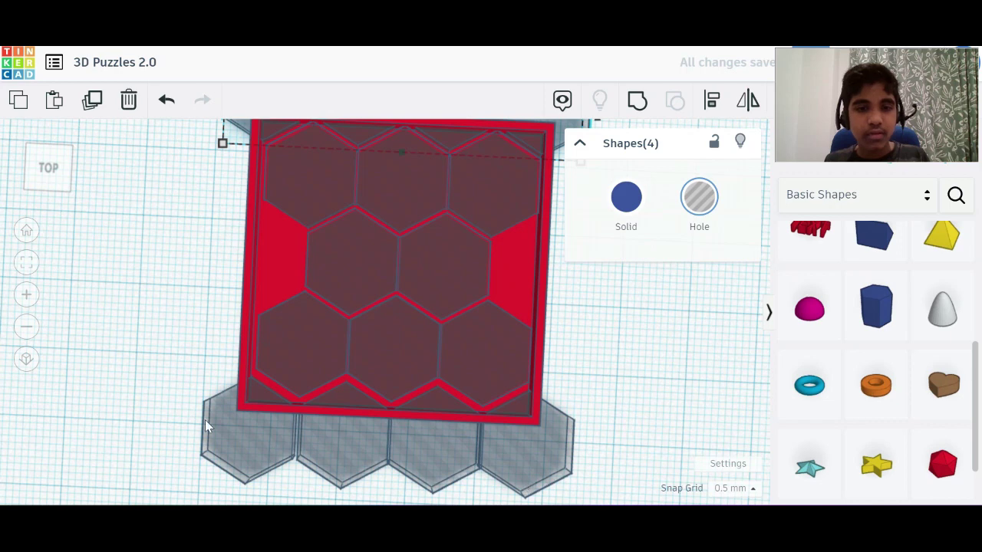
Step: Duplicate the front row's leftmost hexagon and move the copy back to fill the left gap in the tray's middle row
left_click(234, 435)
key("Up")
key("Up")
key("Up")
key("Up")
key("Up")
key("Up")
key("Up")
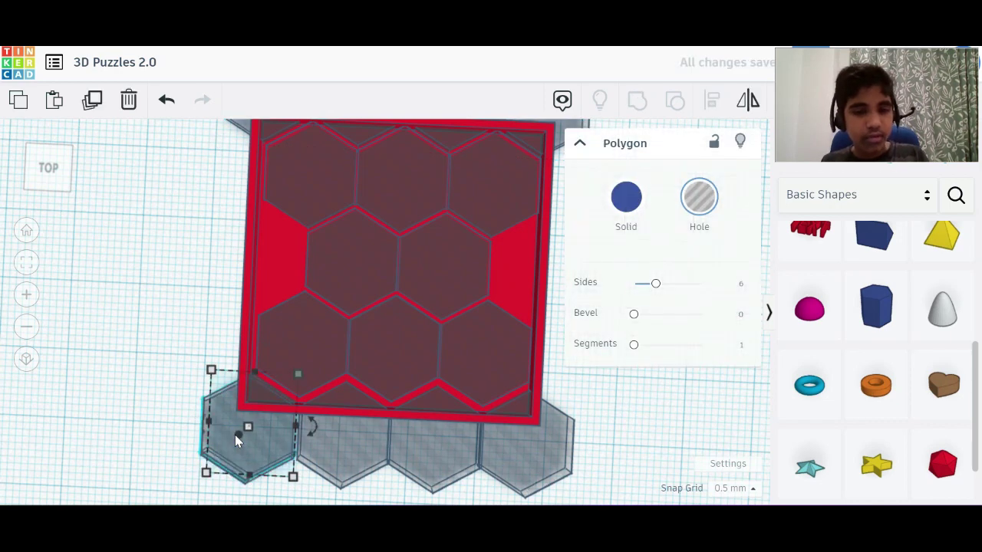
key("Up")
key("Up")
key("Up")
key("Up")
key("Up")
key("Up")
key("Up")
key("Up")
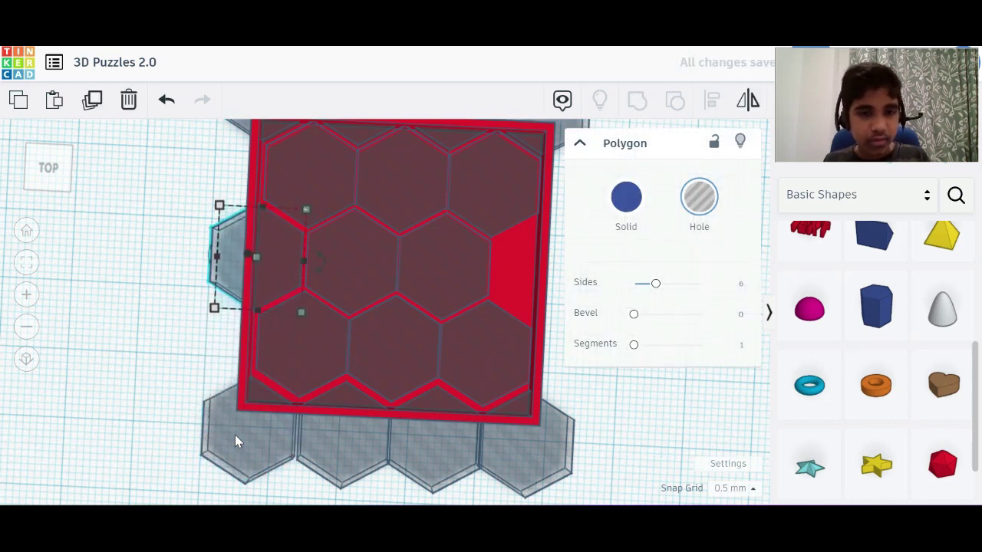
Step: Duplicate the front row's rightmost hexagon and move the copy back to fill the right gap in the tray's middle row
left_click(512, 471)
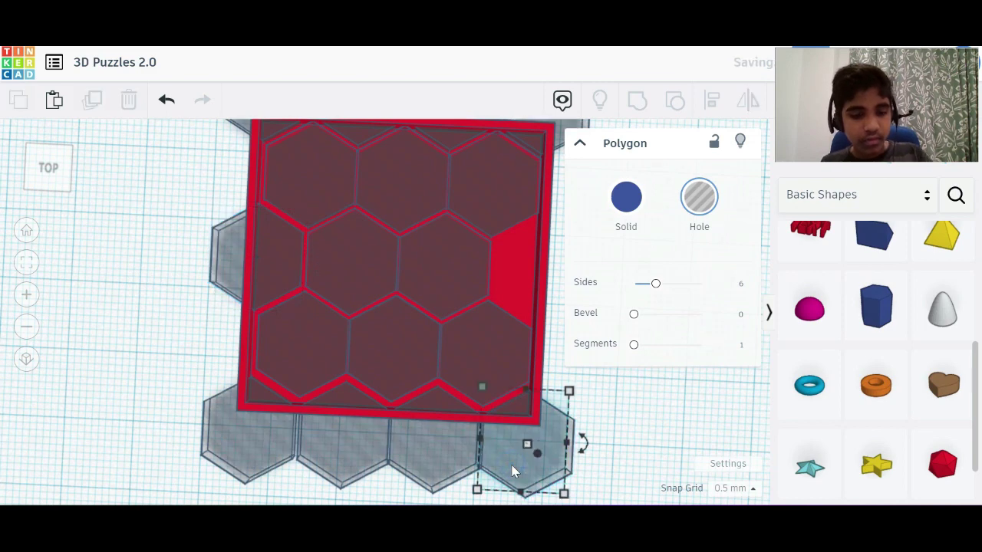
key("Up")
key("Up")
key("Up")
key("Up")
key("Up")
key("Up")
key("Up")
key("Up")
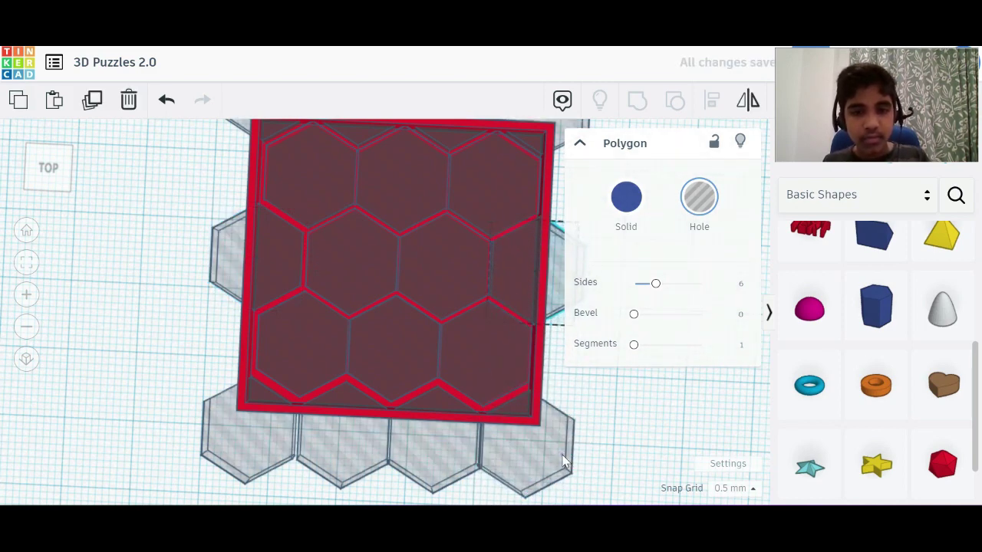
left_click(548, 436)
left_click(638, 431)
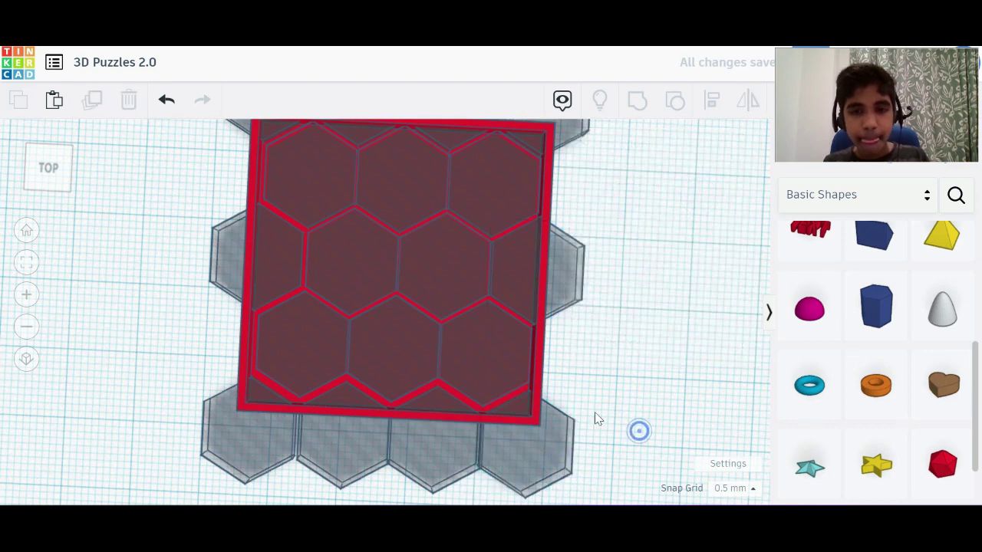
Step: Hide the red tray so that only the hexagon holes and the orange tile are shown
left_click(529, 410)
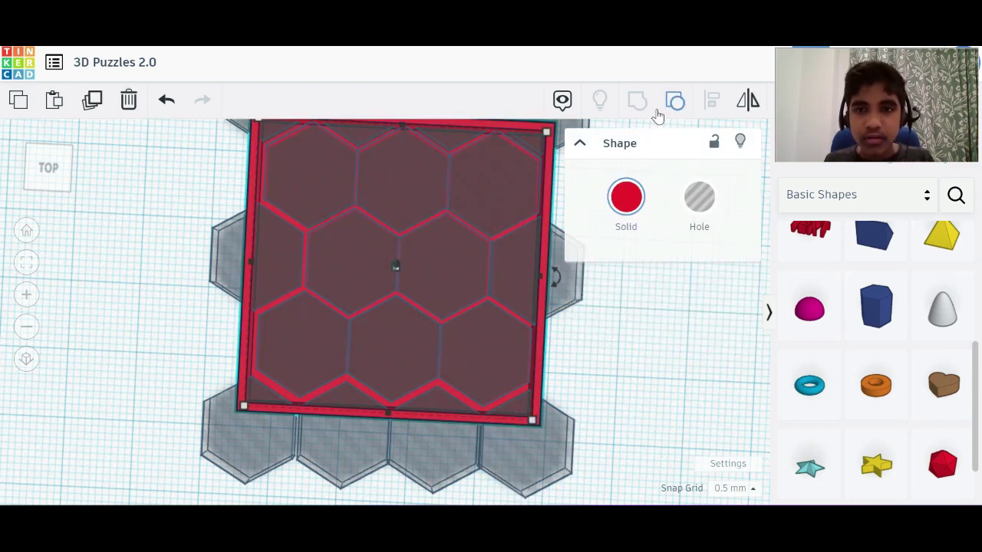
left_click(742, 142)
scroll(321, 275, "down", 4)
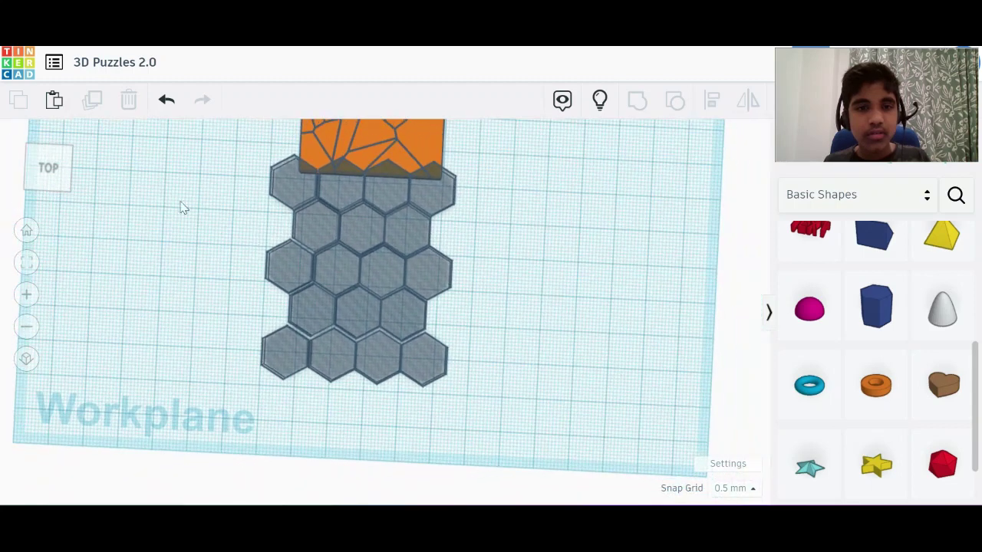
Step: Group all eighteen hexagon holes into one shape and turn the group into a solid
left_click(48, 165)
left_click_drag(184, 189, 480, 352)
scroll(480, 353, "up", 2)
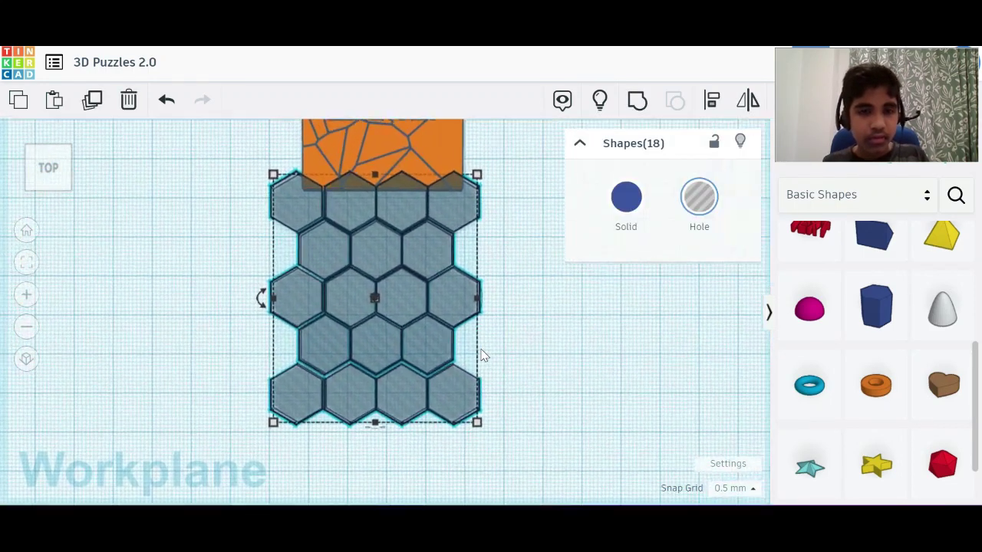
left_click(632, 104)
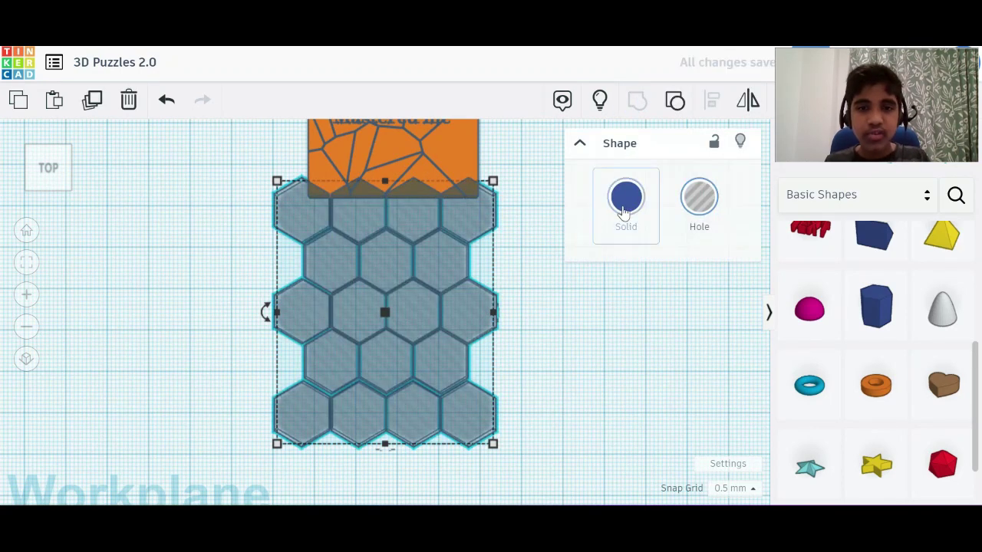
left_click(611, 220)
left_click(539, 306)
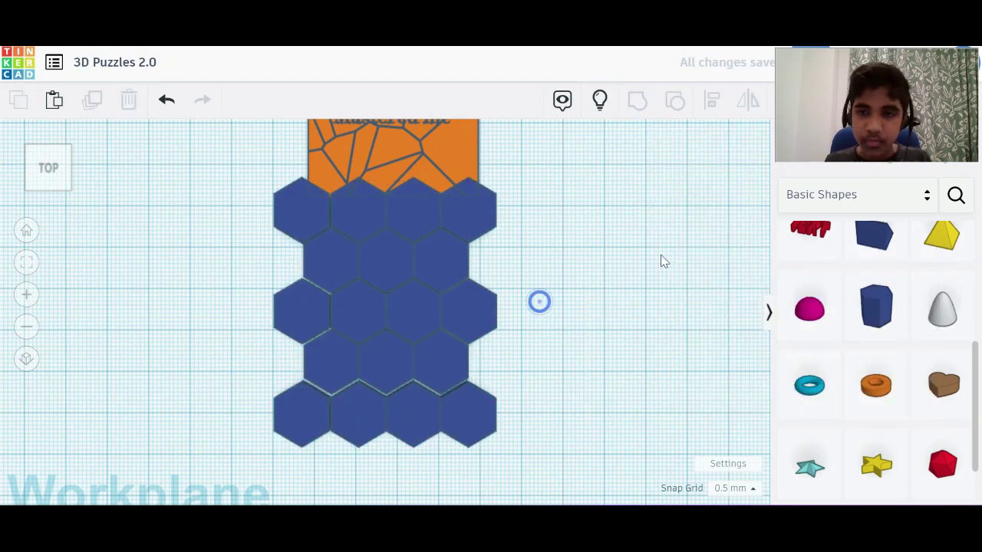
Step: Show the red tray to compare its outline with the grouped hexagons, and hide it again
left_click(383, 317)
left_click(601, 102)
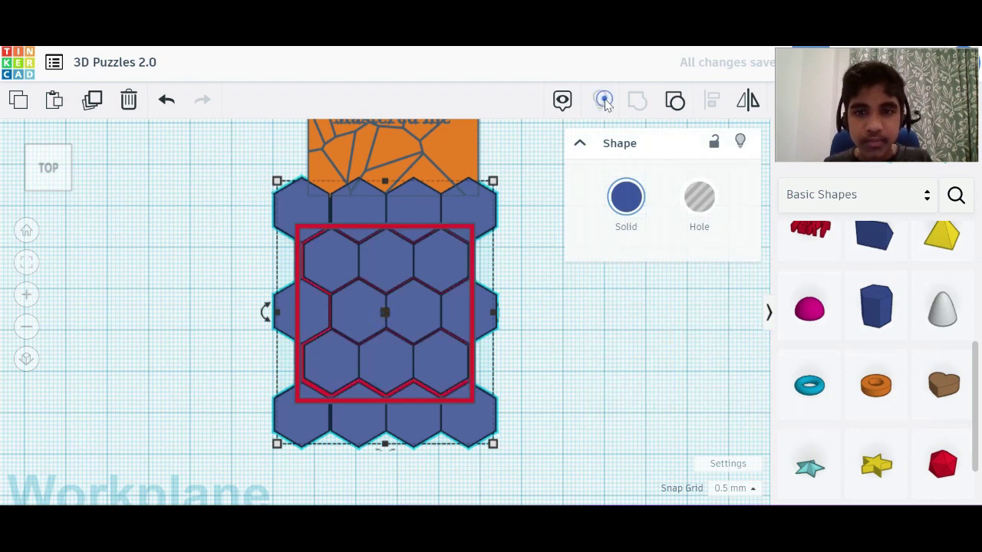
left_click(507, 249)
left_click(461, 234)
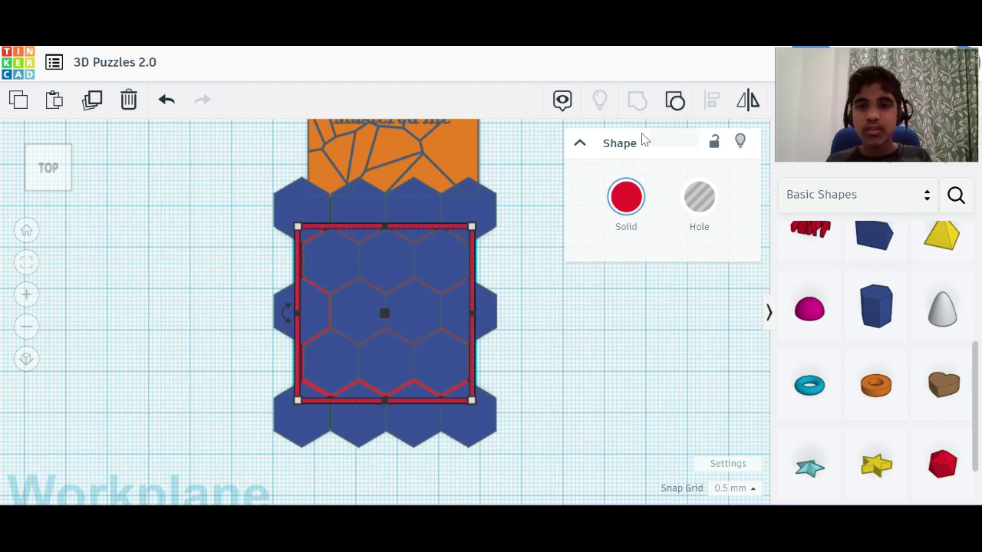
left_click(737, 142)
Step: Place a box hole at the centre of the hexagon group
scroll(830, 287, "up", 3)
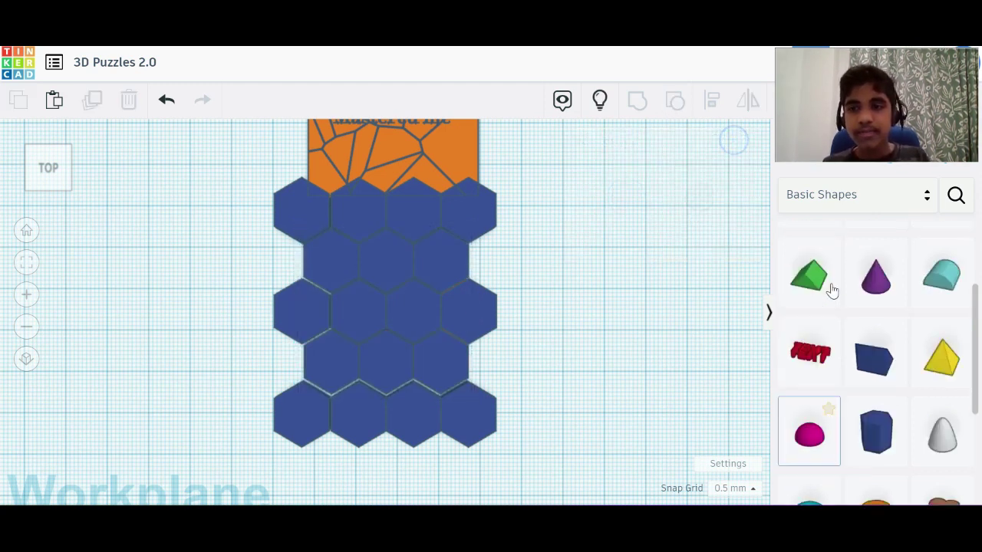
left_click_drag(808, 256, 385, 306)
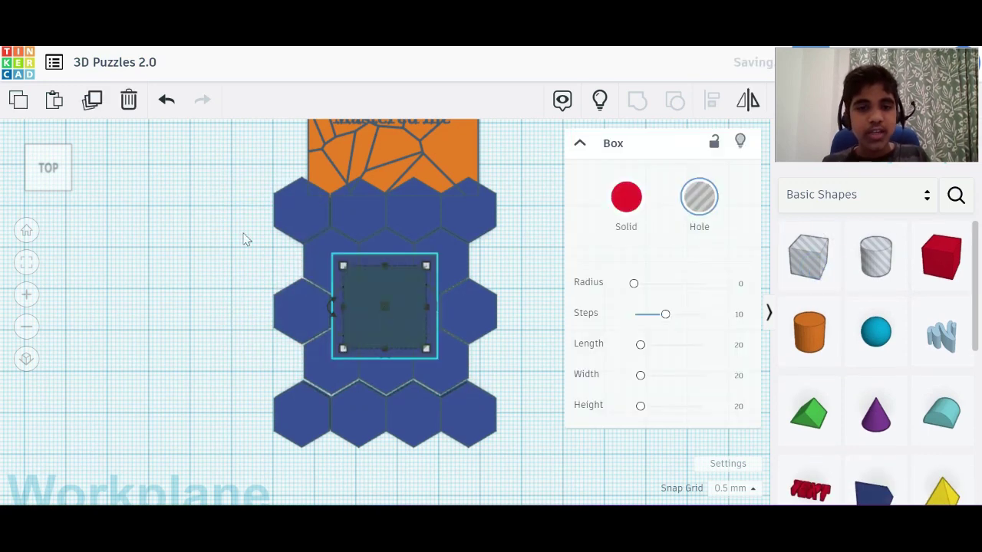
left_click(52, 169)
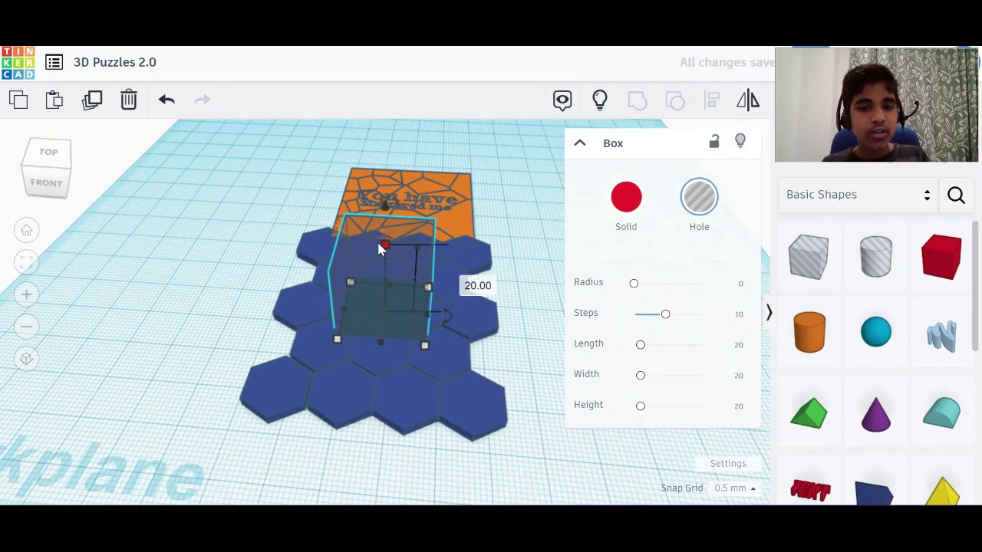
Step: Flatten the box hole to a height of 1.5 mm and set both its length and width to 39 mm
left_click_drag(376, 240, 373, 306)
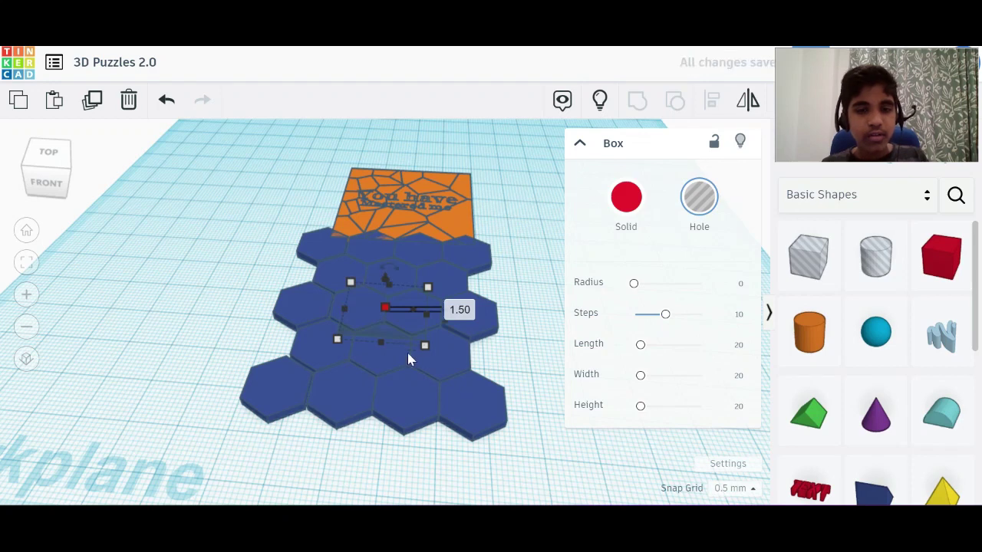
left_click(502, 321)
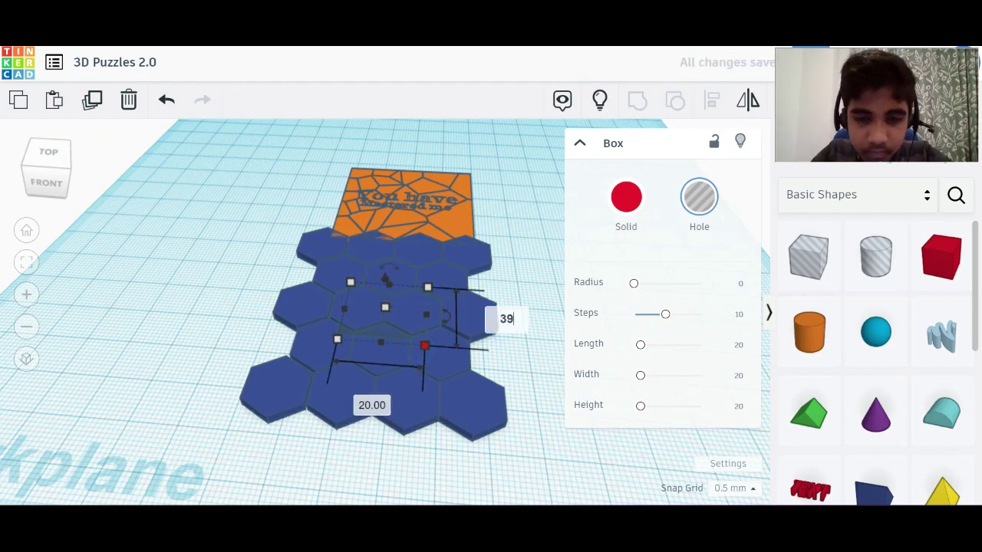
type("39")
key("Tab")
type("39")
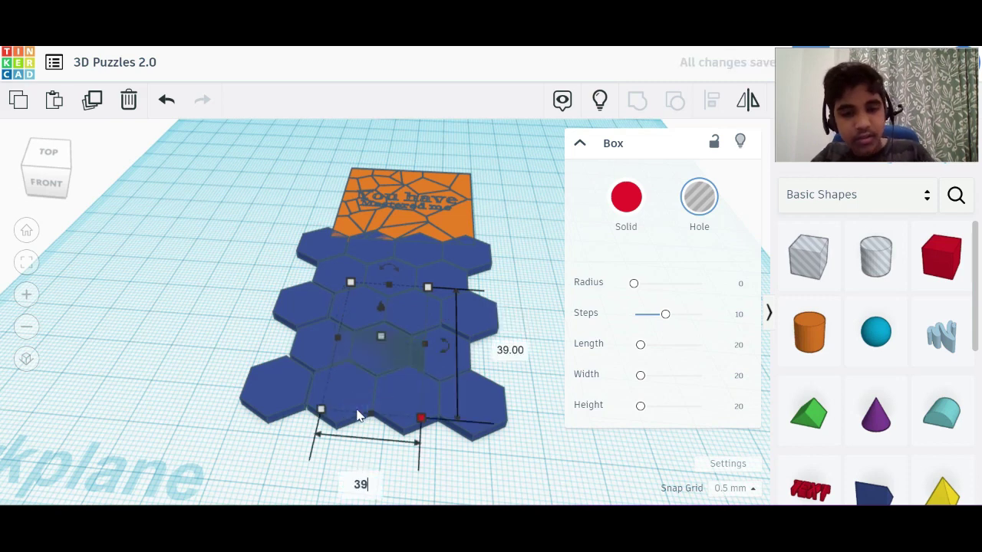
key("Return")
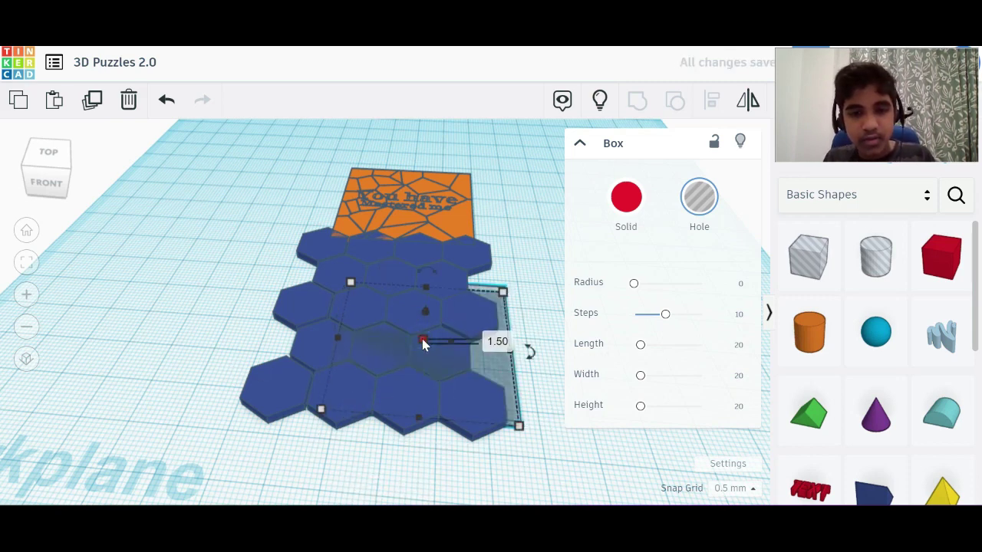
Step: Shift the box hole sideways until it is centred across the hexagon group, and raise its height to 4.5 mm
left_click(494, 362)
key("Left")
key("Left")
key("Left")
key("Left")
key("Left")
key("Left")
key("Left")
key("Left")
key("Left")
key("Left")
key("Left")
key("Left")
key("Left")
key("Left")
key("Left")
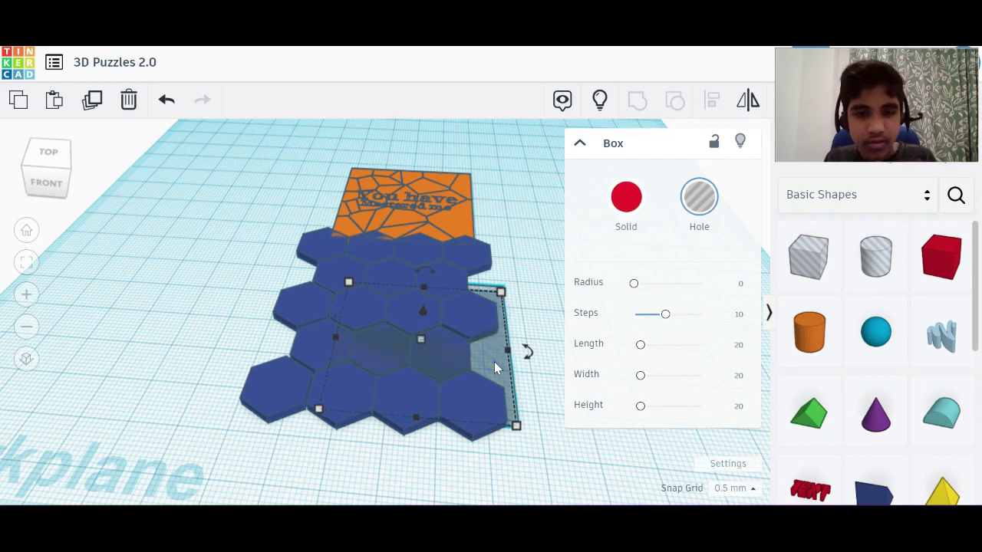
left_click(49, 163)
left_click_drag(51, 170, 51, 145)
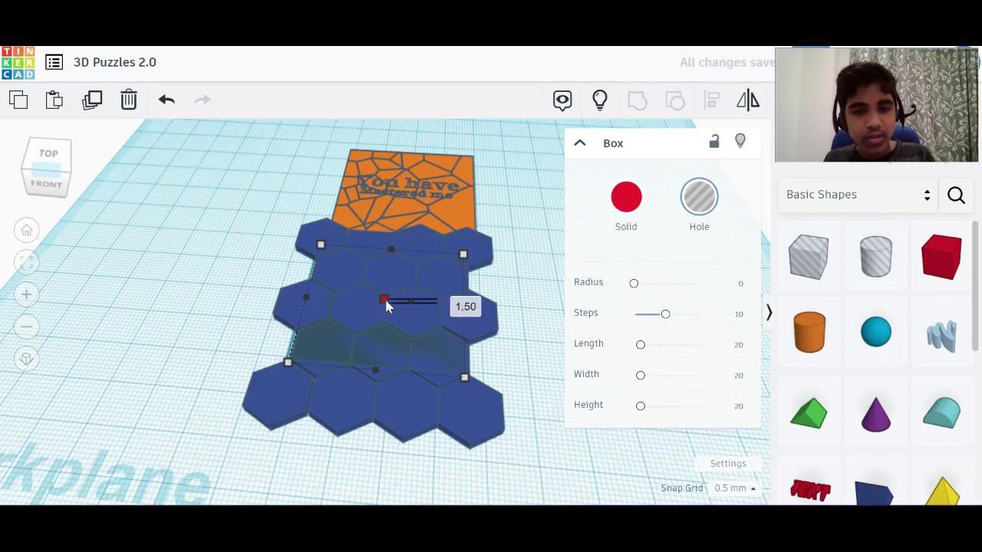
left_click_drag(386, 301, 384, 294)
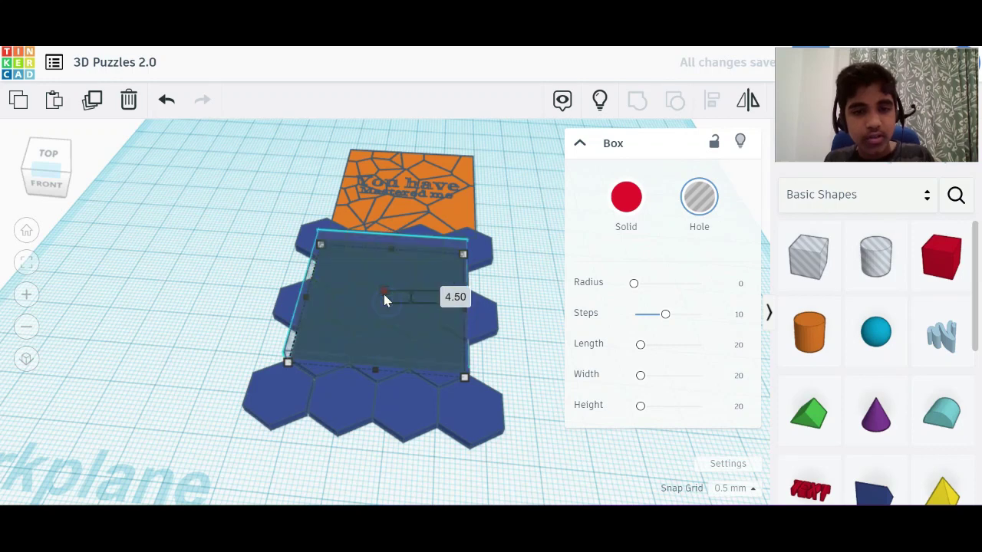
Step: Show the hidden red tray and move the box hole back until its front edge reaches the tray's back wall
left_click(46, 157)
key("Up")
key("Up")
key("Up")
key("Up")
key("Up")
key("Up")
key("Up")
key("Up")
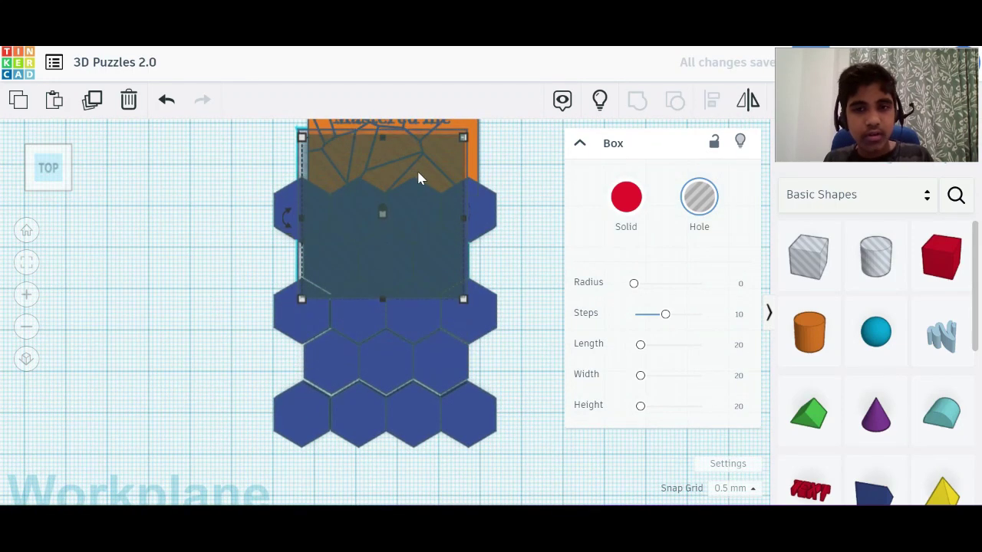
left_click(604, 99)
key("Down")
key("Down")
key("Down")
key("Down")
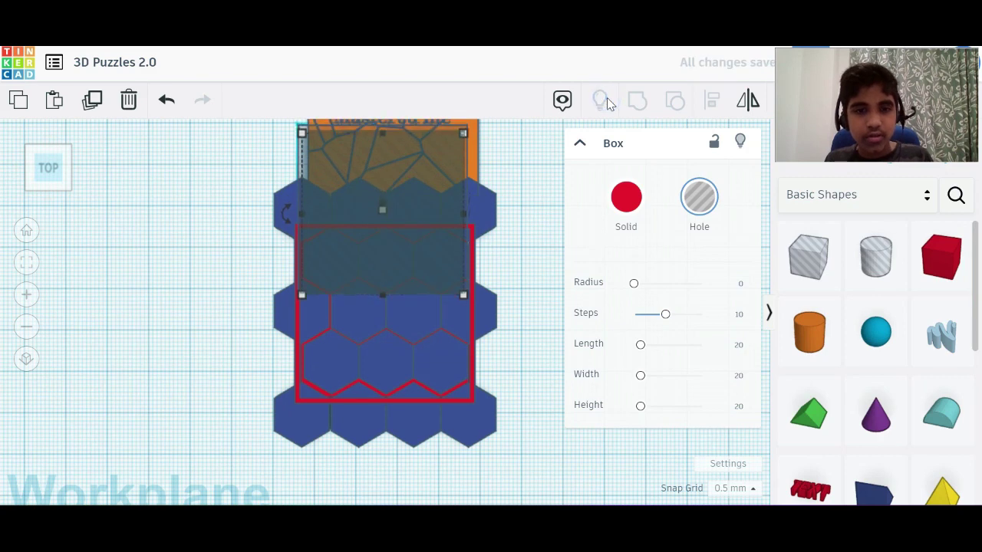
key("Up")
key("Up")
key("Up")
key("Up")
key("Up")
key("Up")
key("Up")
key("Up")
key("Up")
key("Up")
key("Up")
key("Up")
key("Up")
key("Up")
key("Up")
key("Up")
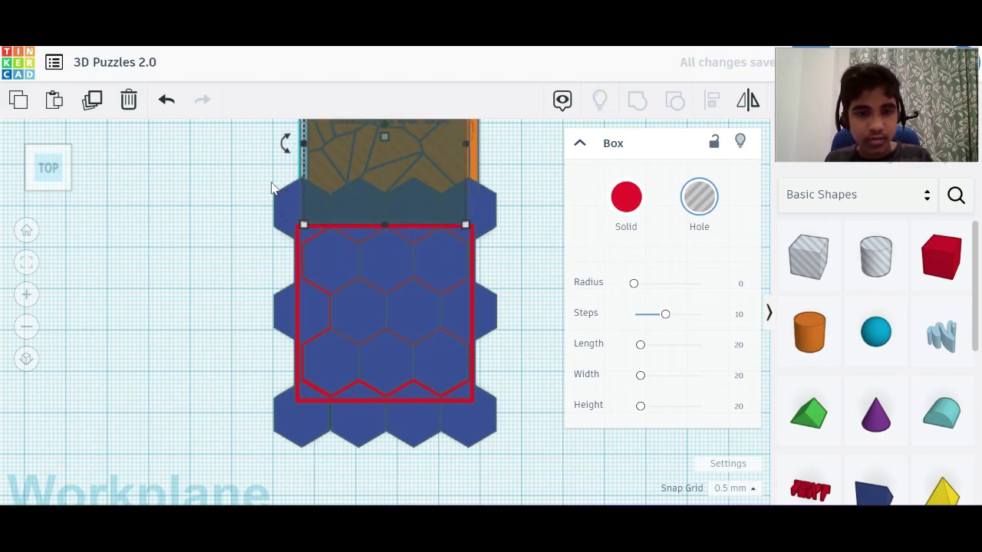
Step: Hide the orange tile and select the box hole behind the tray
scroll(362, 203, "down", 3)
scroll(317, 215, "up", 2)
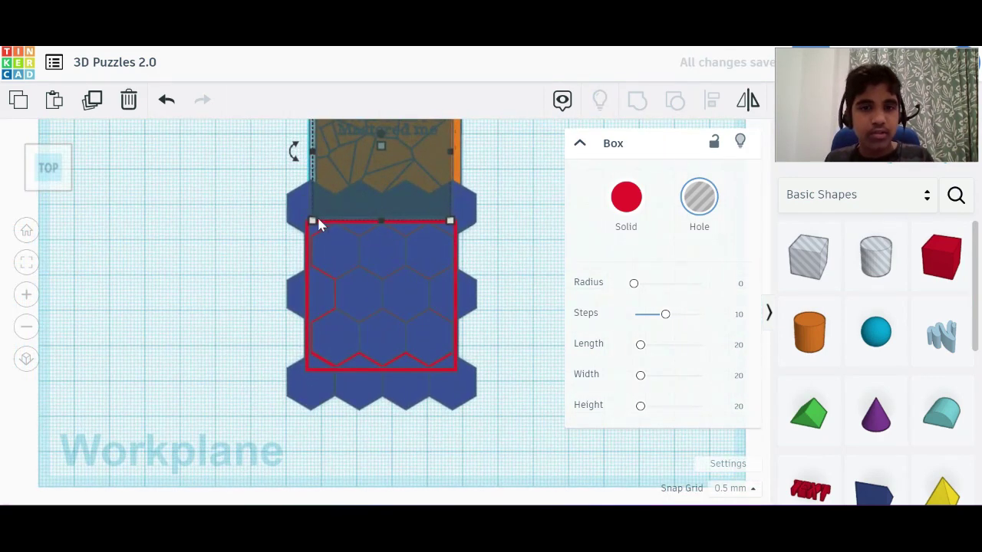
scroll(387, 229, "down", 2)
left_click(381, 131)
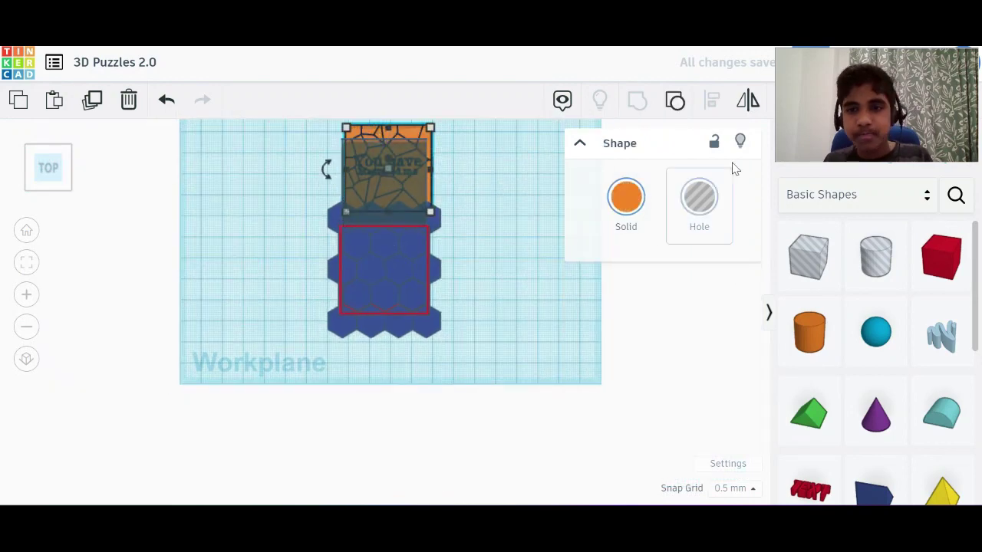
left_click(738, 141)
scroll(379, 243, "up", 5)
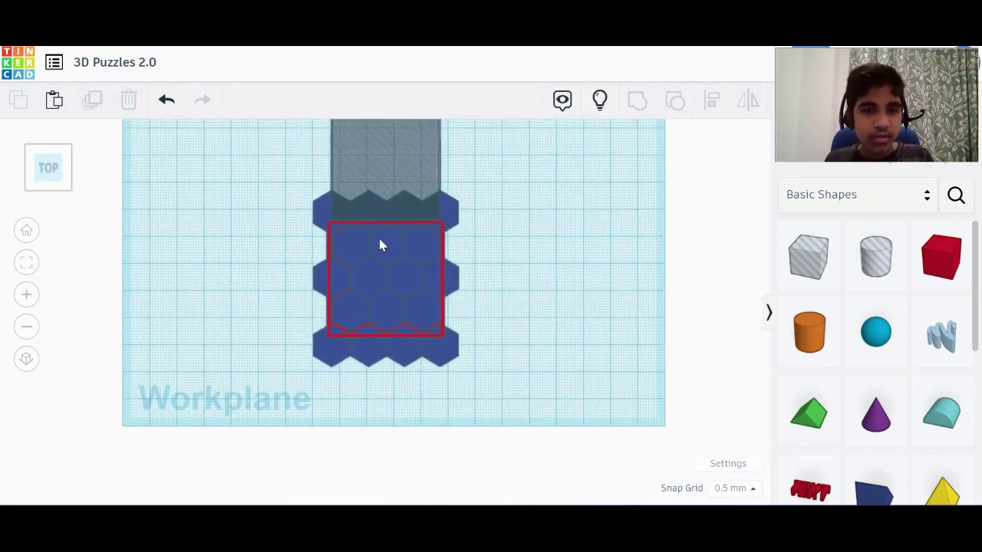
left_click(356, 157)
scroll(357, 158, "down", 1)
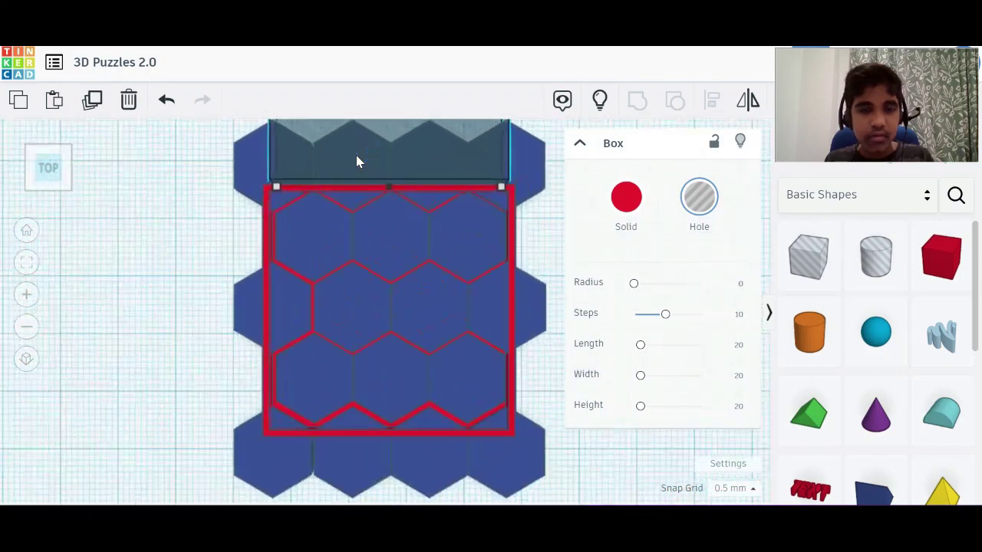
Step: Reduce the box hole's depth to 13.5 mm and nudge its front edge into line with the tray's back wall
scroll(357, 157, "up", 1)
left_click_drag(44, 157, 77, 151)
left_click(34, 155)
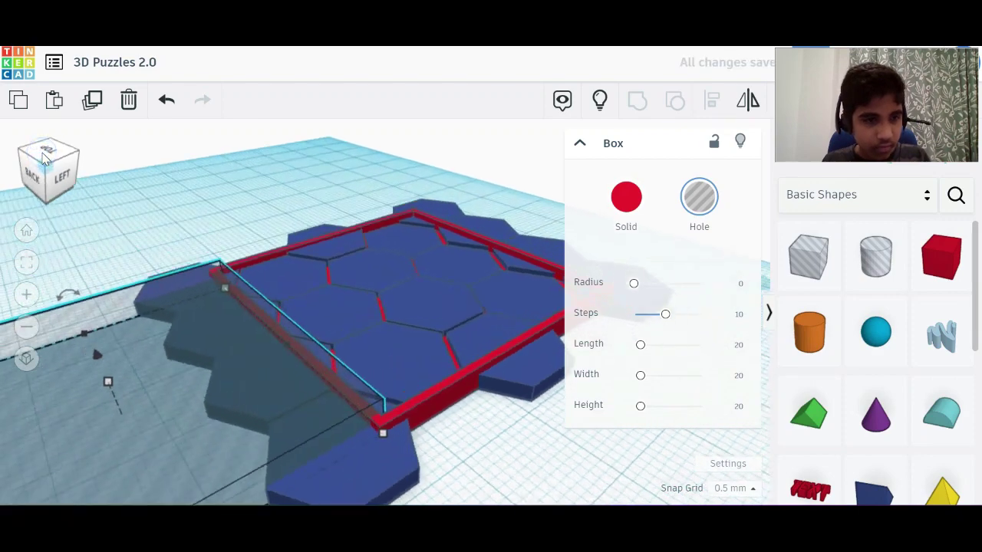
scroll(119, 338, "down", 5)
left_click_drag(68, 392, 162, 357)
scroll(162, 357, "up", 5)
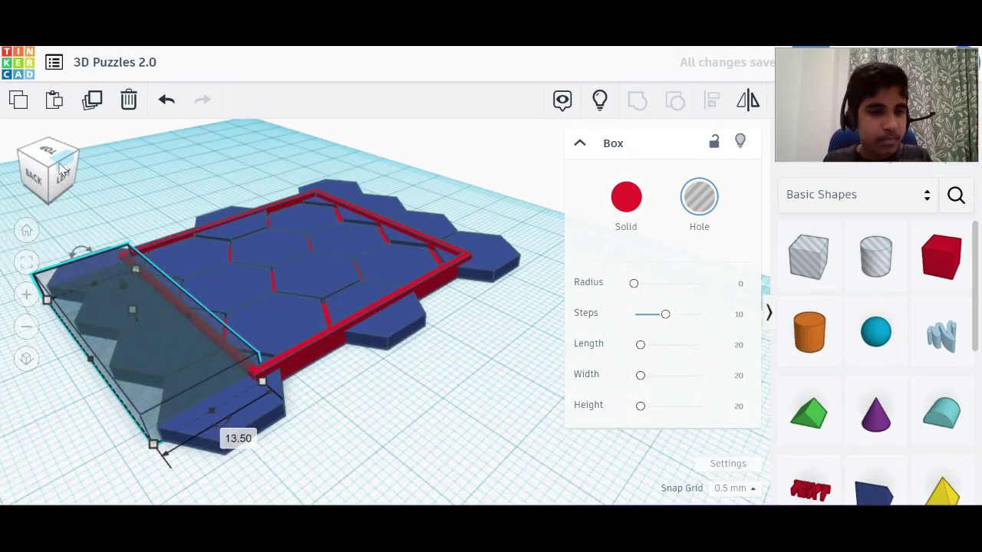
left_click_drag(62, 169, 52, 170)
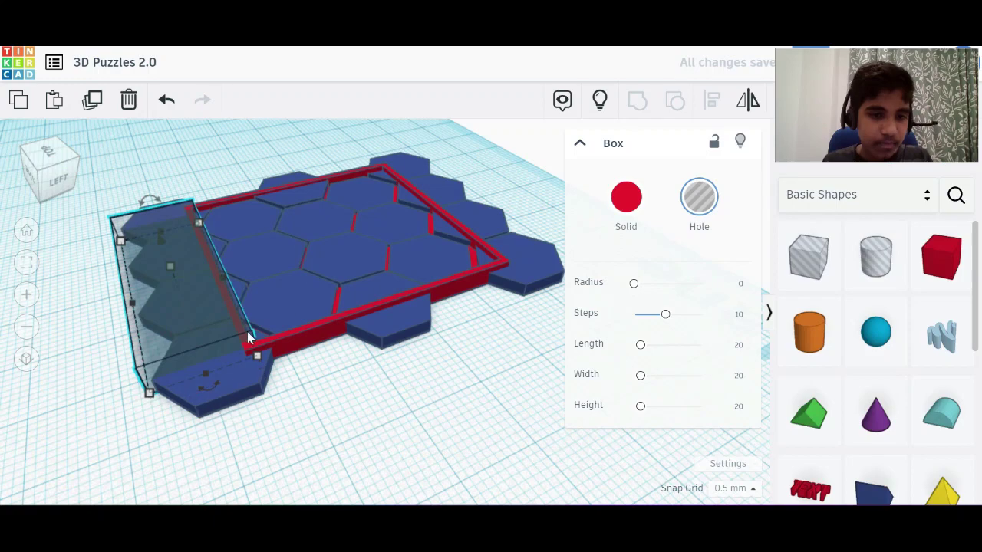
key("Left")
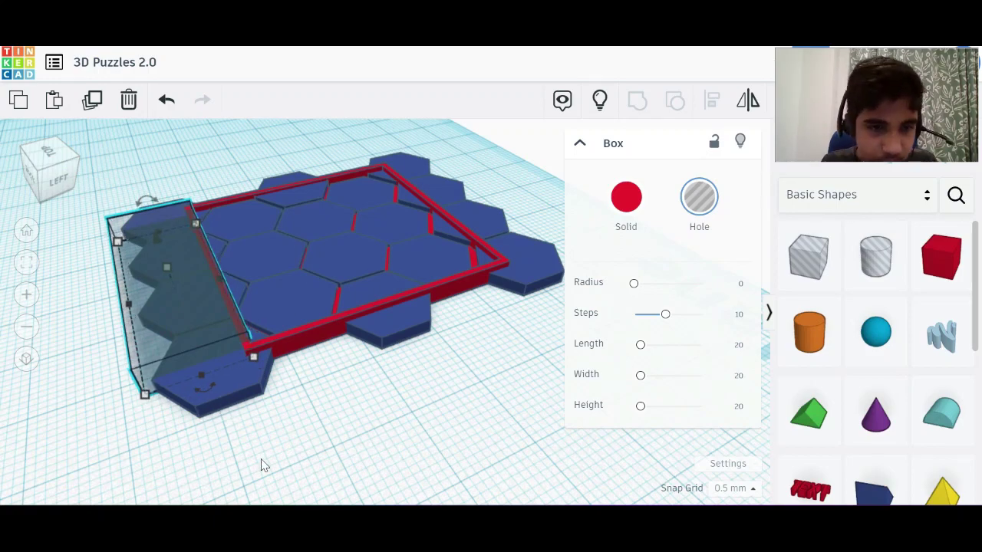
scroll(235, 336, "up", 3)
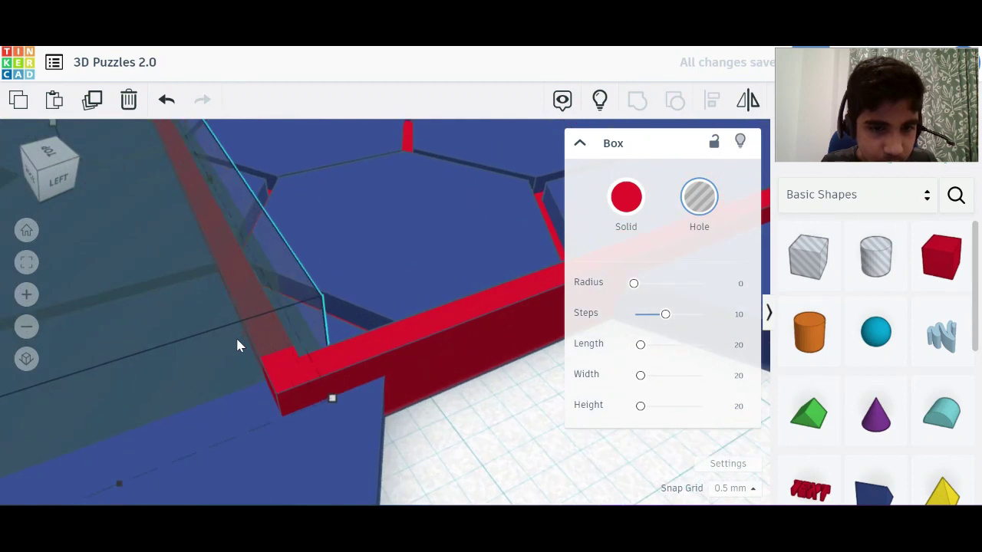
Step: Extend the box hole at both ends to a length of 68.5 mm so that it spans the whole back row of hexagons
scroll(238, 345, "down", 5)
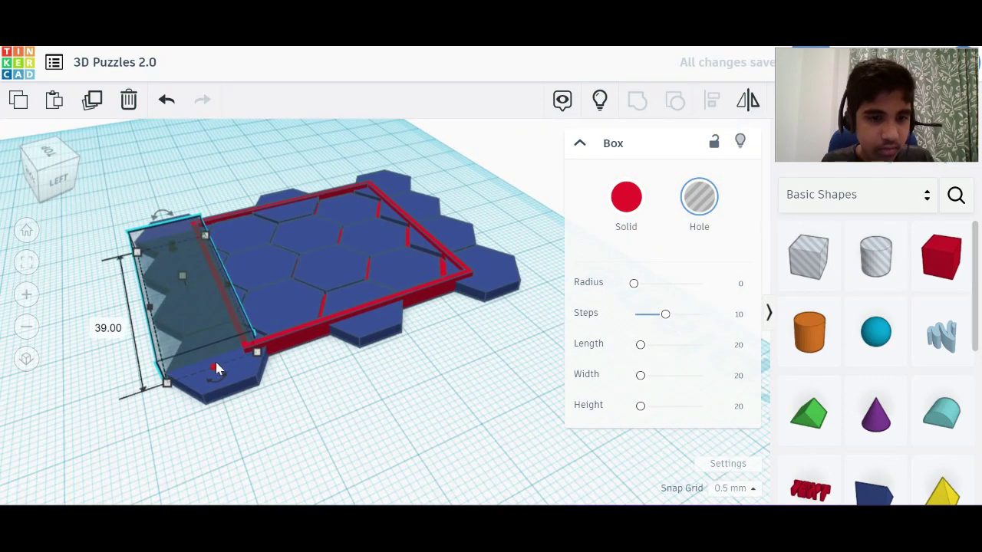
left_click_drag(214, 367, 230, 420)
left_click_drag(171, 249, 159, 206)
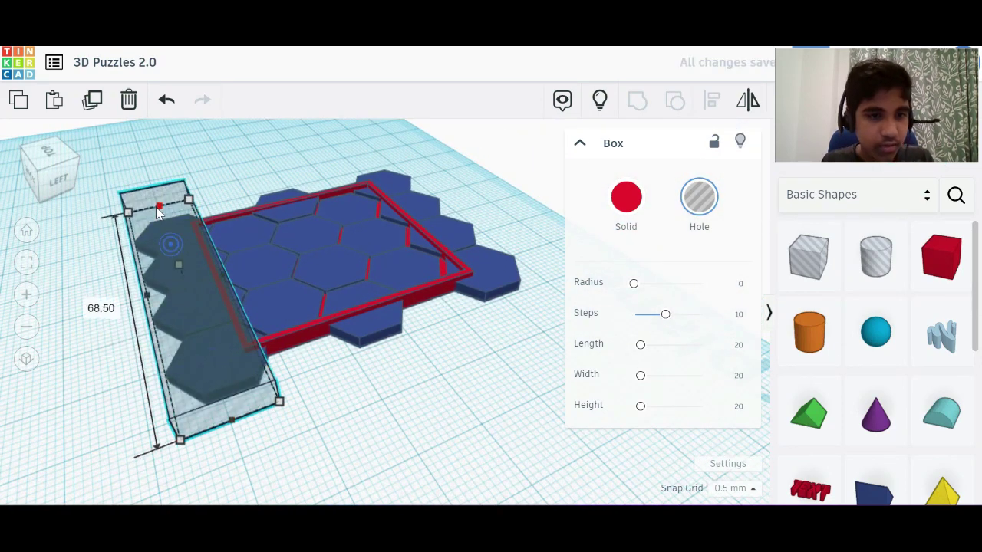
Step: Duplicate the back box hole and move the copy over the front row of hexagons, against the tray's front wall
key("ctrl+d")
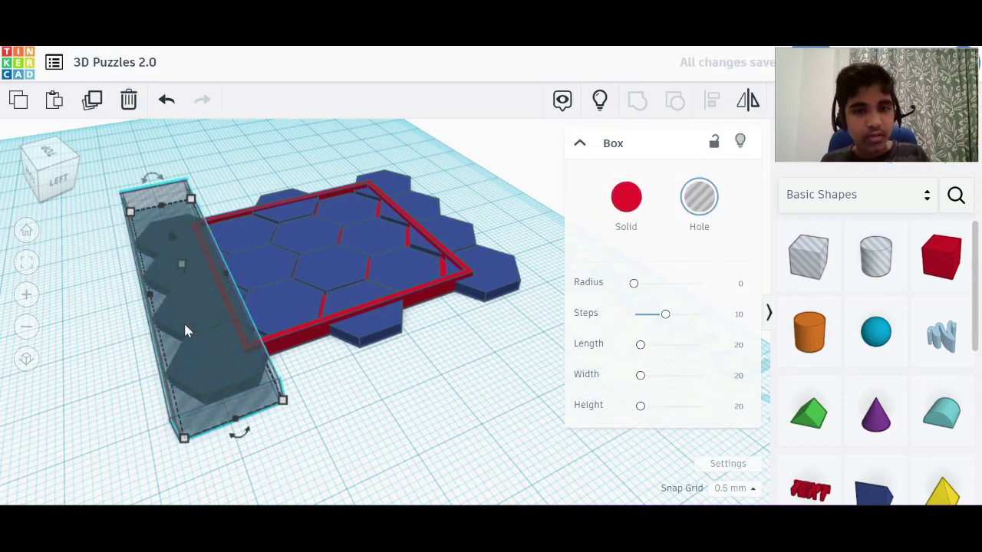
key("shift+Right")
key("shift+Right")
key("shift+Right")
key("shift+Right")
key("shift+Right")
key("shift+Right")
key("Right")
key("Right")
key("Right")
key("Right")
key("Right")
key("Right")
key("Right")
key("Right")
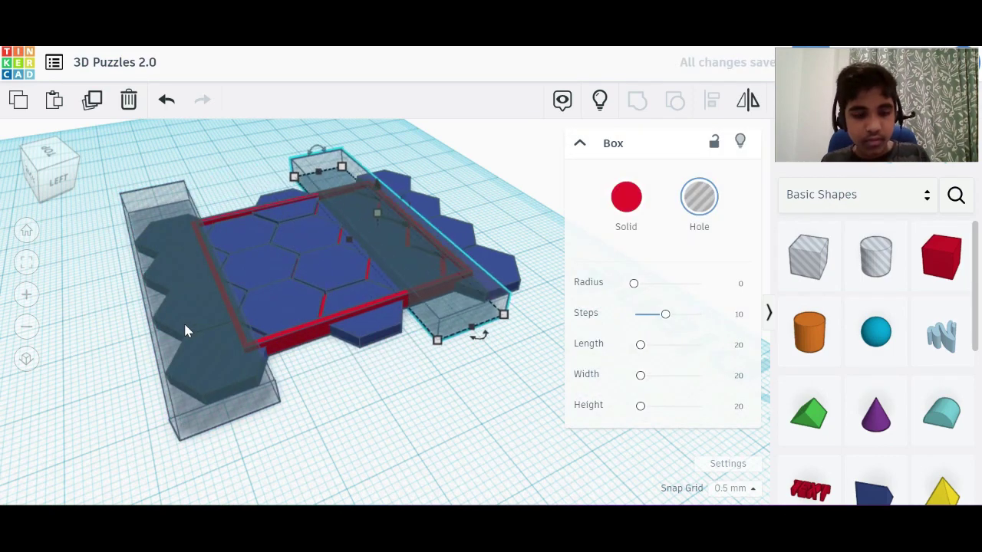
scroll(185, 330, "up", 1)
scroll(185, 324, "up", 1)
key("Left")
key("Left")
key("Left")
key("Left")
key("Left")
key("Left")
key("Left")
key("Left")
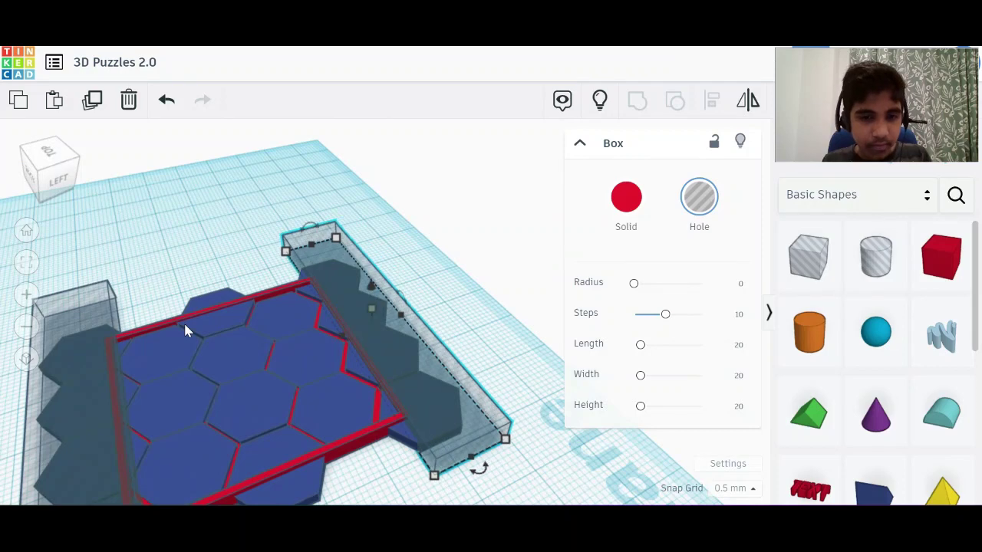
scroll(376, 362, "up", 5)
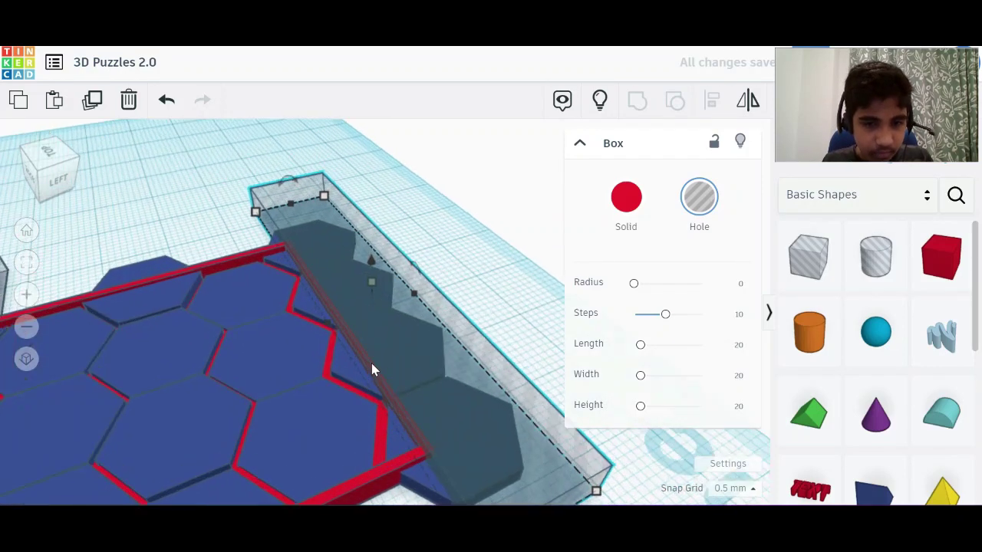
scroll(371, 369, "down", 6)
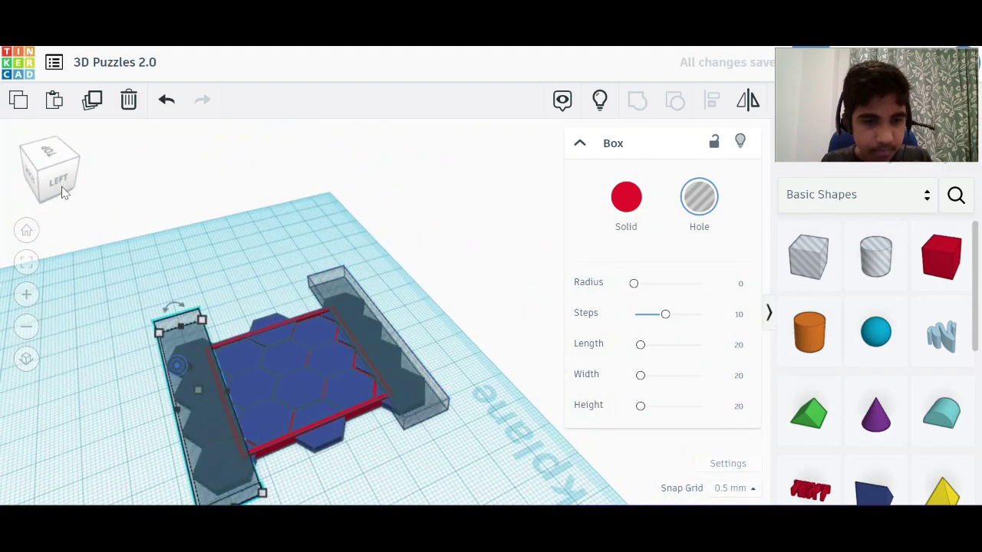
Step: Duplicate the front box hole, shorten the copy to 17.5 mm and align its inner end with the tray's side wall
left_click(49, 164)
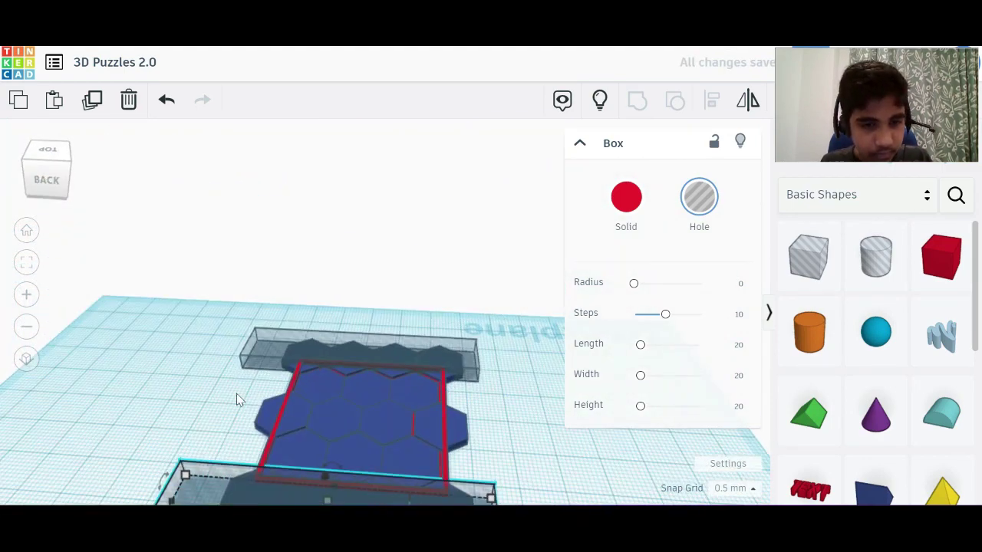
left_click(270, 362)
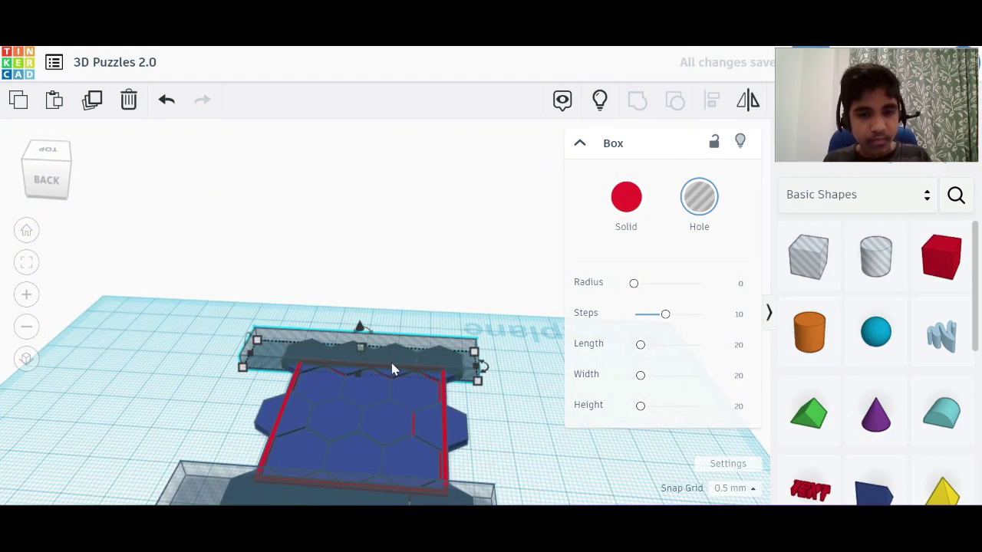
left_click_drag(477, 380, 292, 393)
scroll(293, 393, "up", 5)
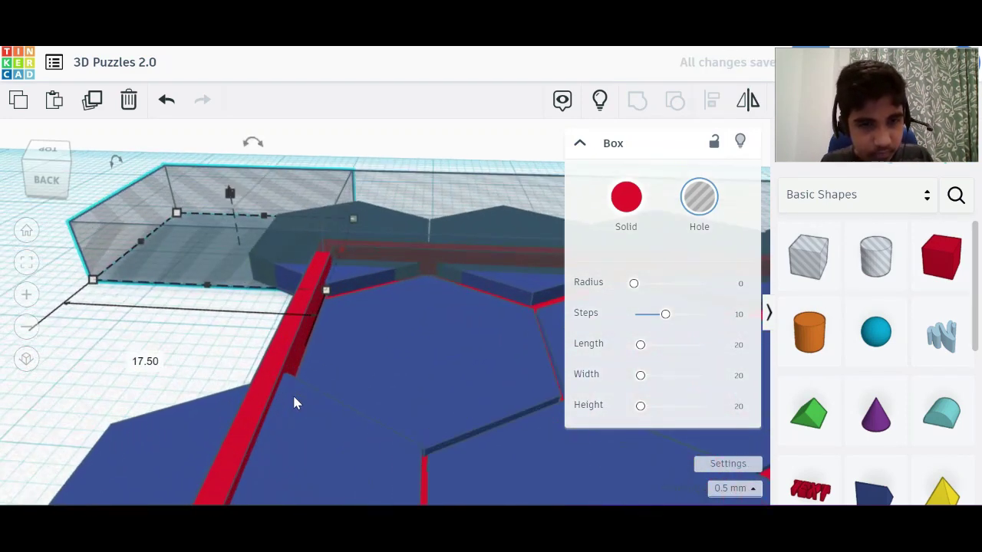
key("Right")
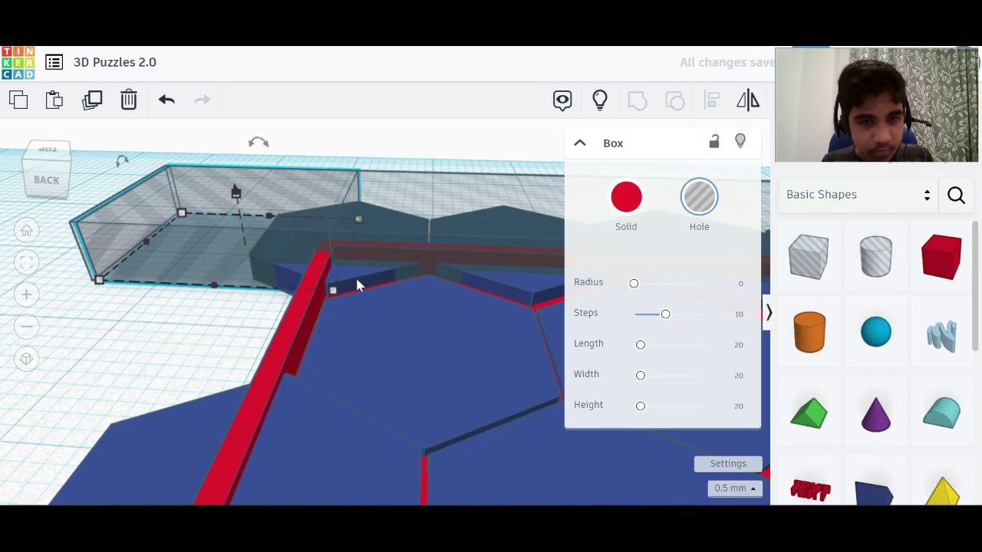
scroll(274, 346, "down", 5)
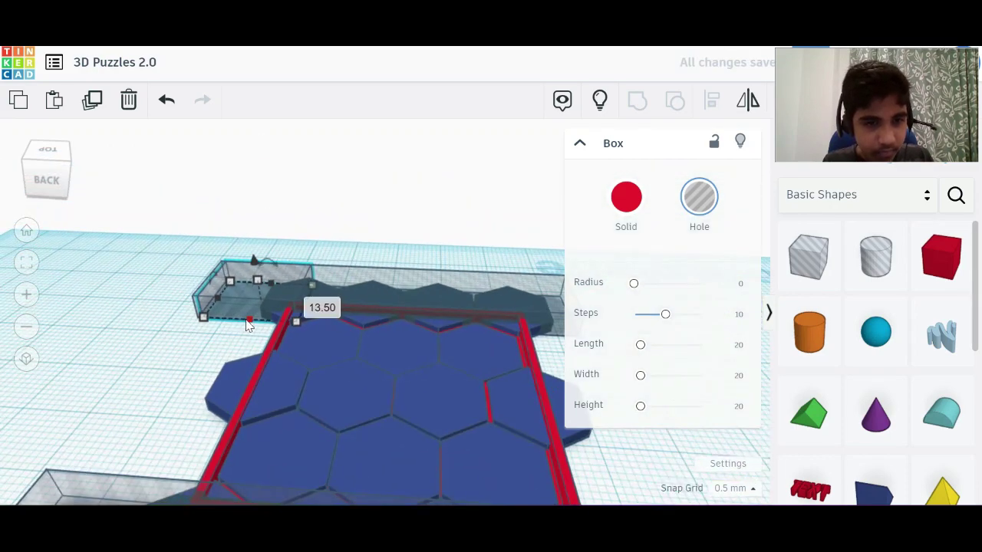
scroll(268, 340, "up", 6)
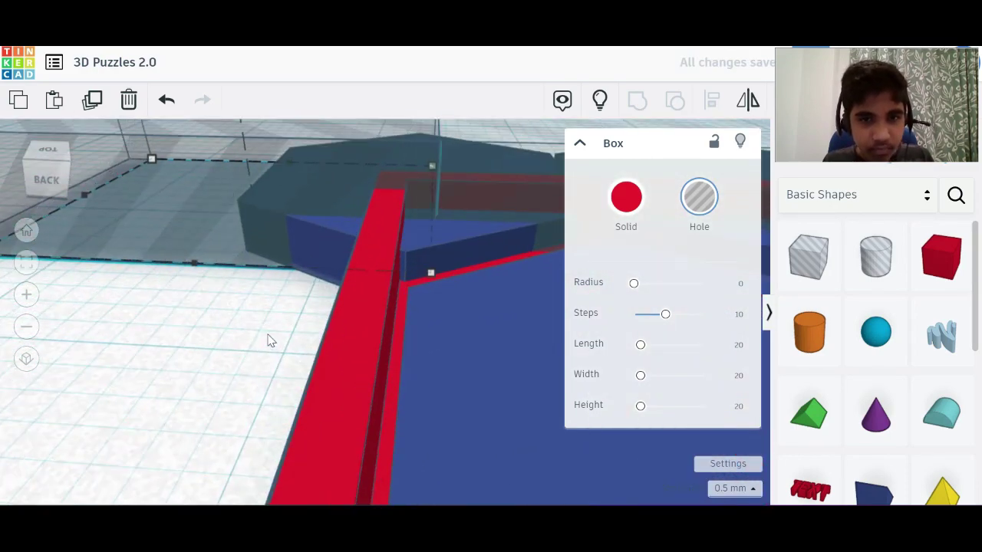
scroll(269, 339, "down", 6)
Step: Stretch the short box hole along the tray's side wall to the back box hole, covering the hexagon that sticks out there
left_click_drag(259, 278, 184, 389)
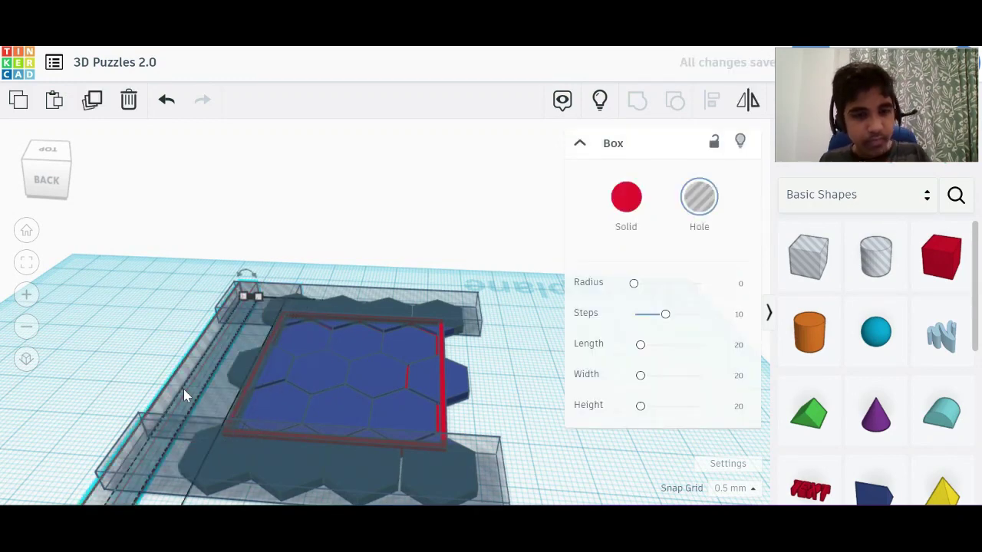
key("Delete")
left_click(183, 388)
Step: Duplicate the side box hole and move the copy to the opposite side of the tray, aligning its inner edge with that side wall
key("ctrl+d")
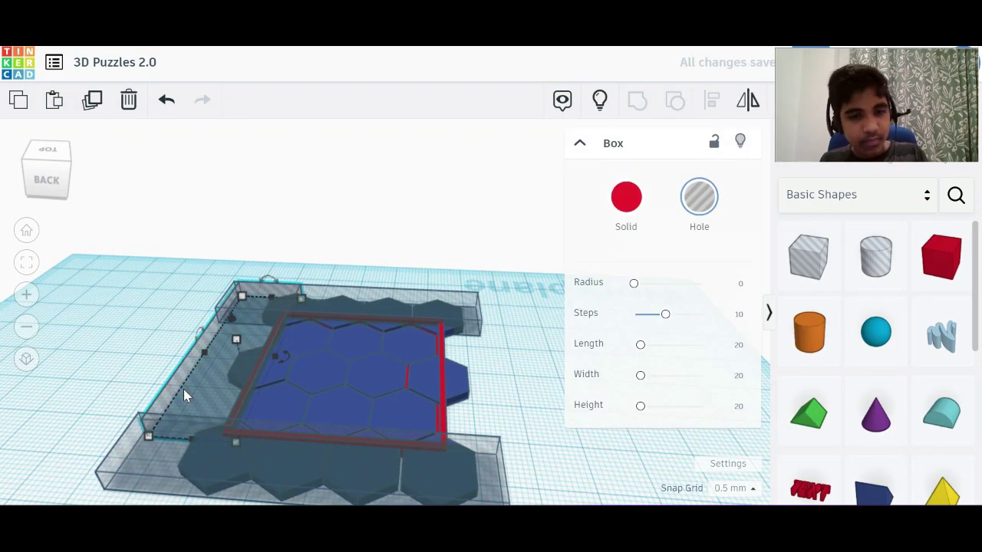
key("Right")
key("Right")
key("Right")
key("Right")
key("Right")
key("Right")
key("Right")
key("Right")
key("Right")
key("Right")
key("Right")
key("Right")
key("Right")
key("Right")
key("Right")
key("Right")
key("Right")
key("Right")
key("Right")
key("Right")
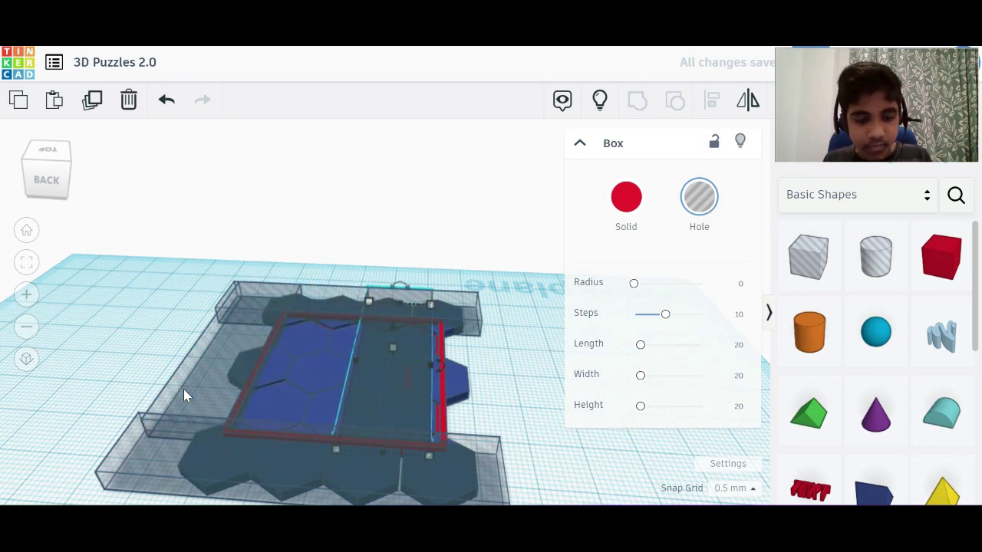
key("Right")
key("Right")
key("Right")
key("Right")
key("Right")
key("Right")
key("Right")
key("Right")
scroll(183, 389, "up", 3)
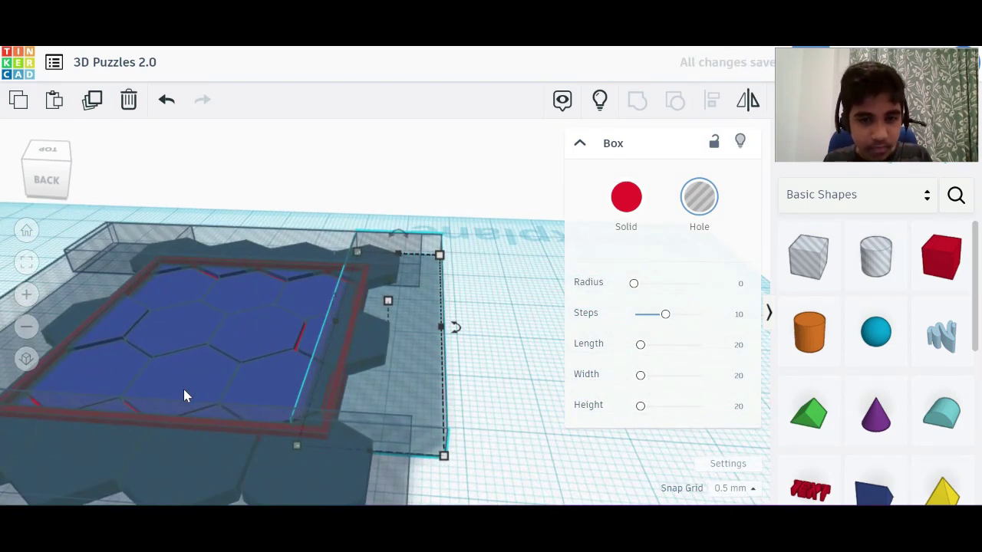
key("Right")
key("Right")
key("Right")
scroll(183, 389, "up", 5)
scroll(183, 389, "down", 3)
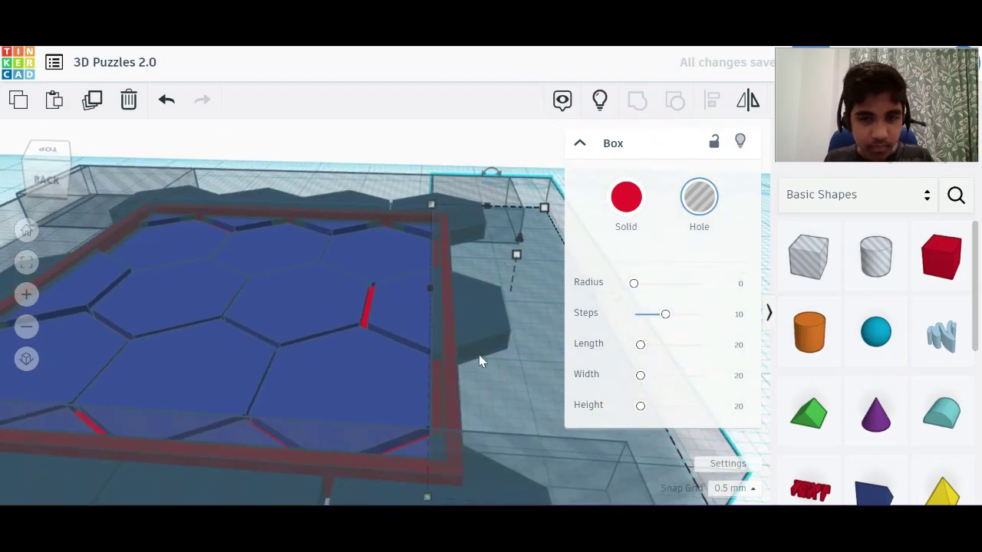
scroll(438, 357, "up", 3)
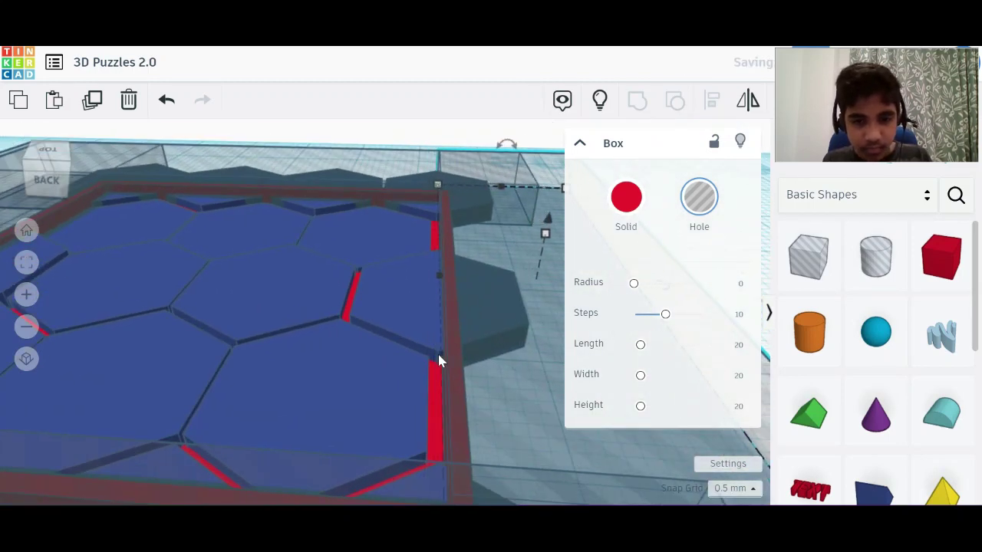
scroll(439, 360, "down", 5)
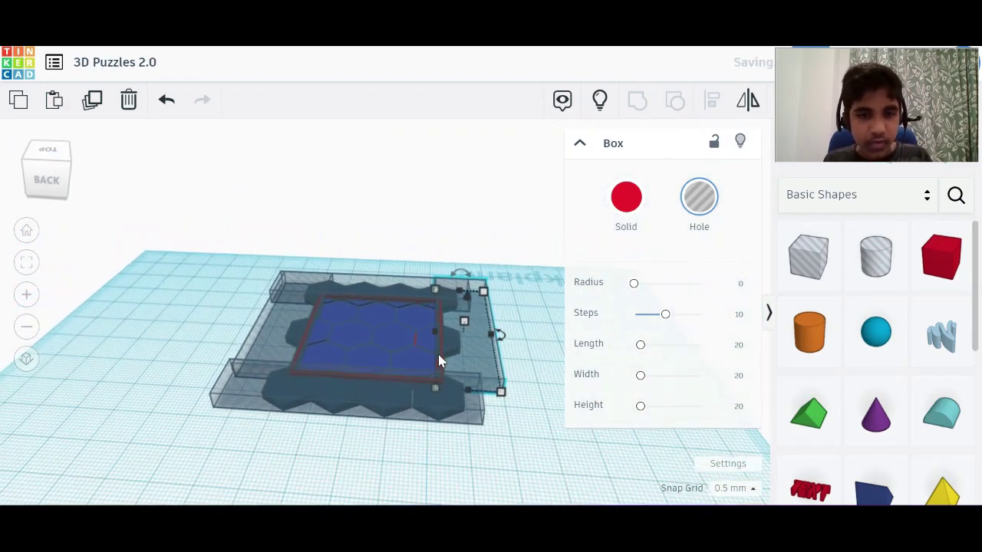
Step: Hide the red tray, then group the hexagon pattern with the four box holes to trim it to a square
left_click(59, 178)
left_click(58, 147)
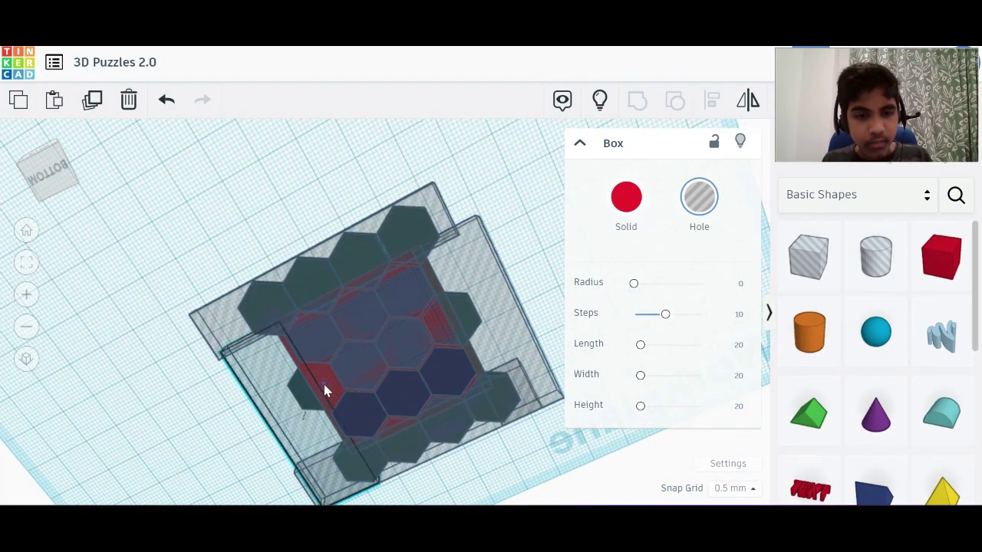
left_click(323, 391)
left_click(739, 140)
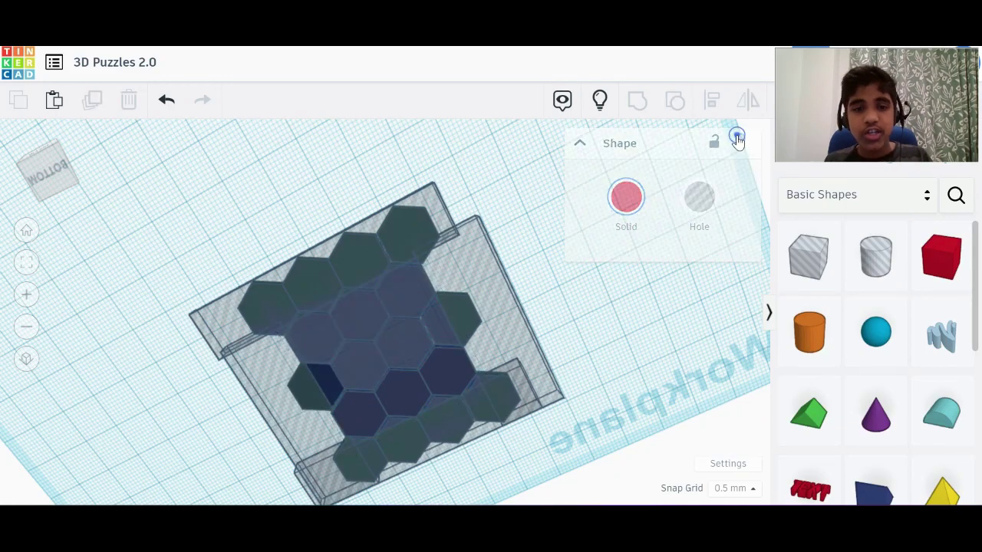
left_click(74, 182)
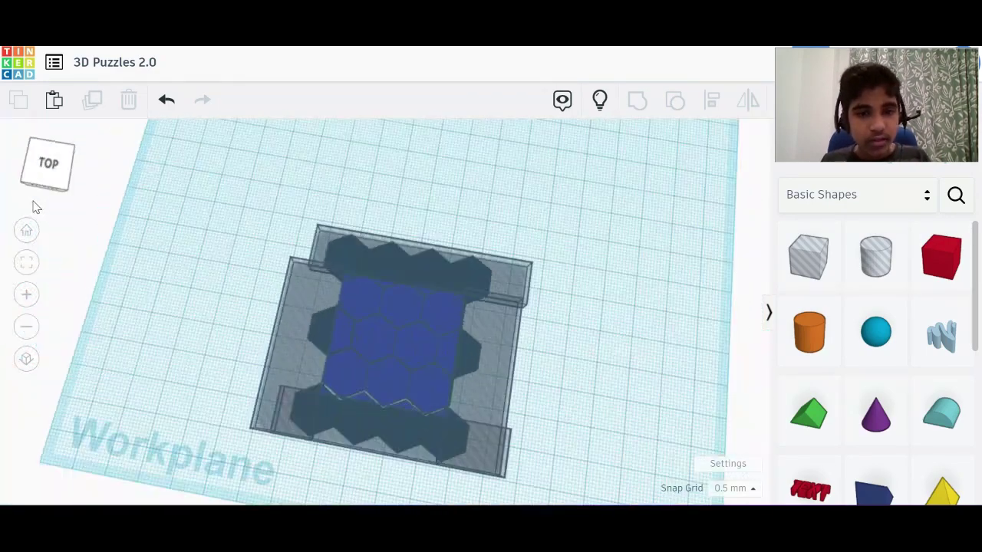
left_click_drag(304, 197, 516, 163)
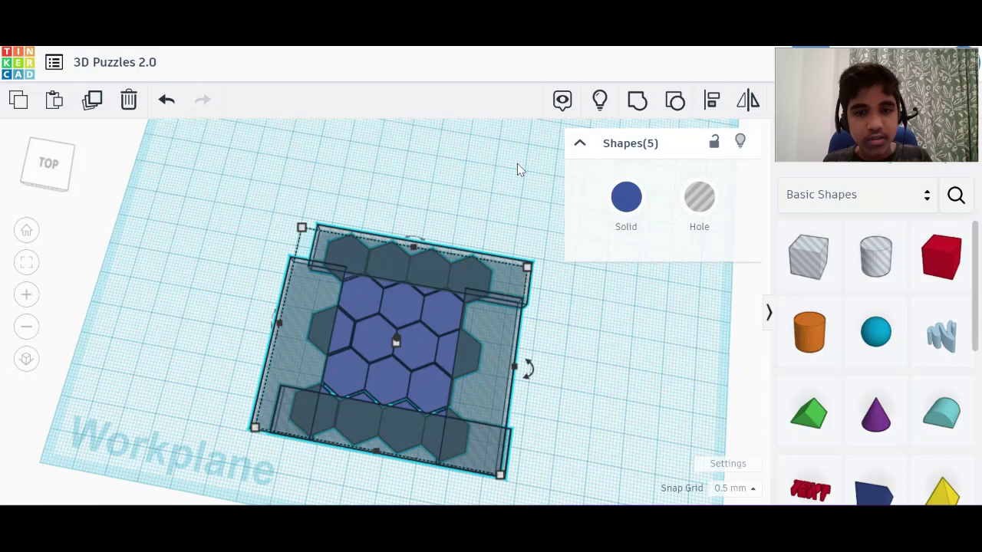
left_click(633, 100)
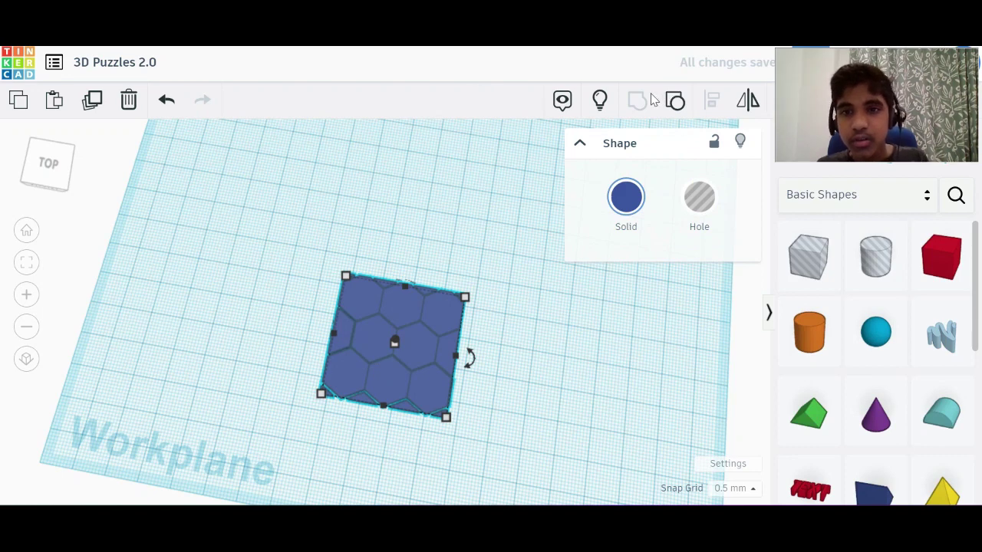
Step: Turn the trimmed hexagon pattern into a hole and show all hidden objects again
left_click(600, 106)
scroll(391, 361, "up", 6)
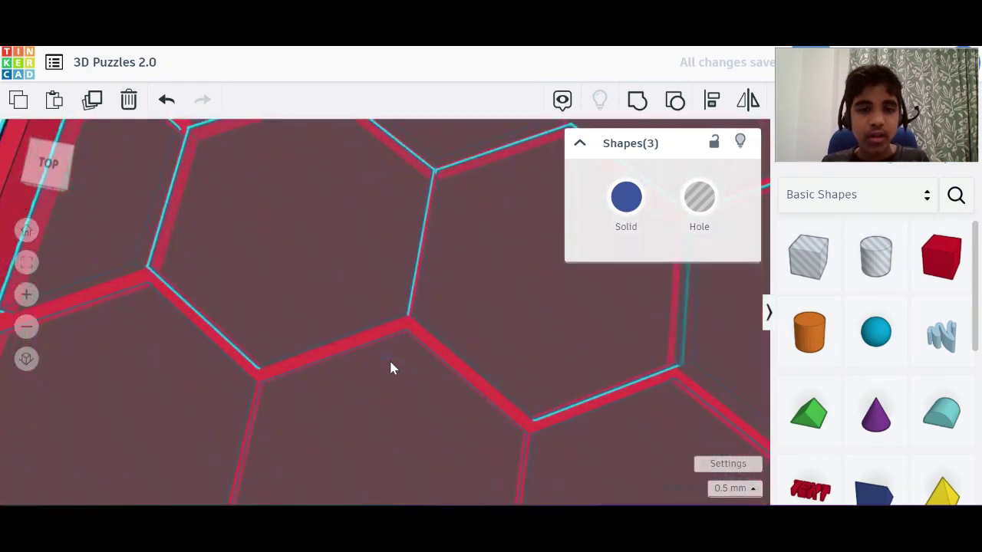
scroll(389, 358, "down", 4)
left_click(250, 347)
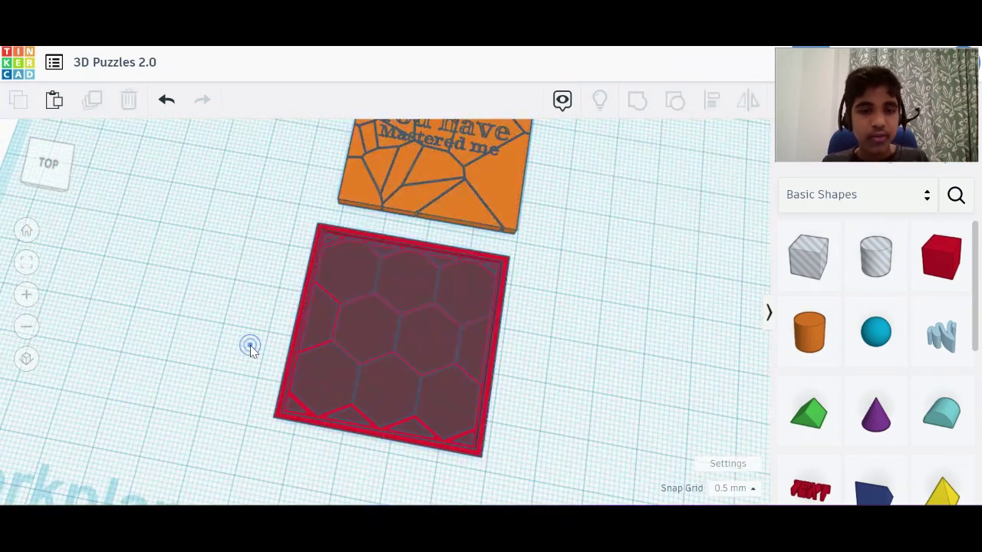
Step: Lower the hexagon pattern hole by 0.5 mm to 1 mm below the workplane and group it with the tray
left_click(27, 159)
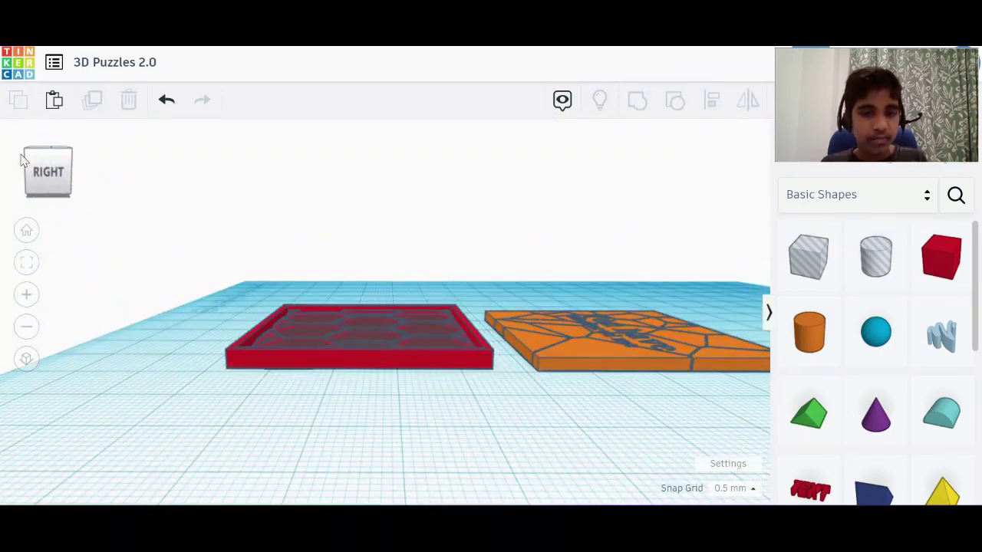
left_click(357, 332)
left_click_drag(364, 329, 362, 281)
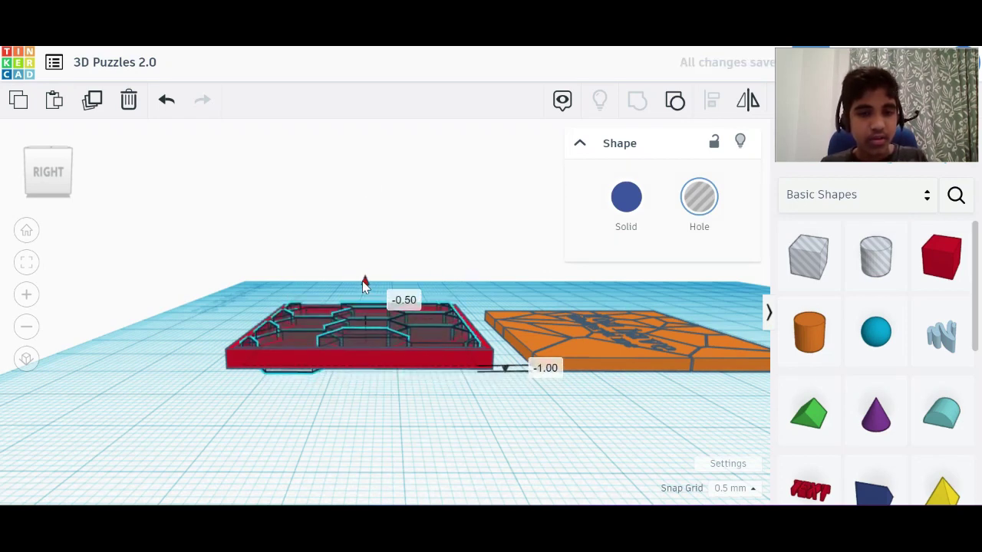
left_click(214, 256)
left_click_drag(215, 256, 352, 427)
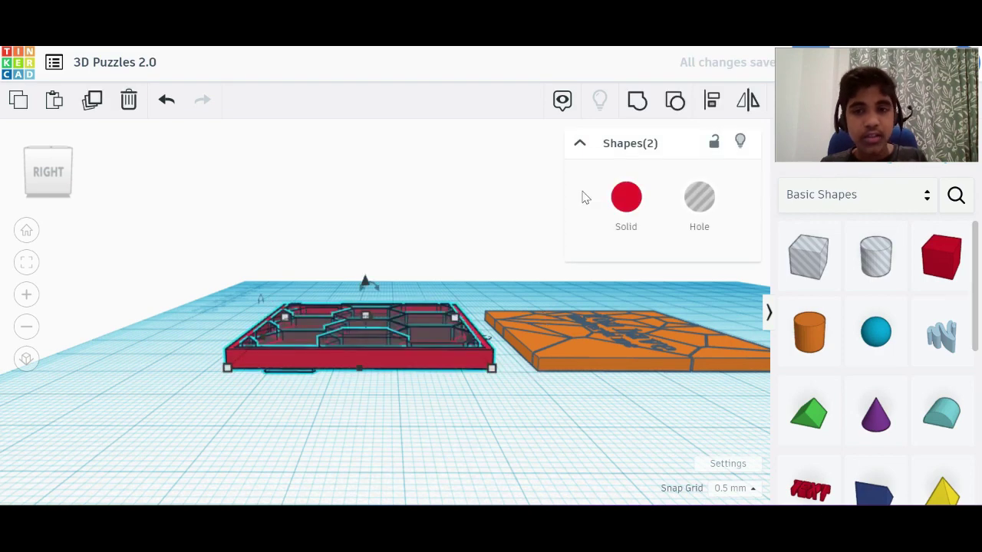
left_click(639, 98)
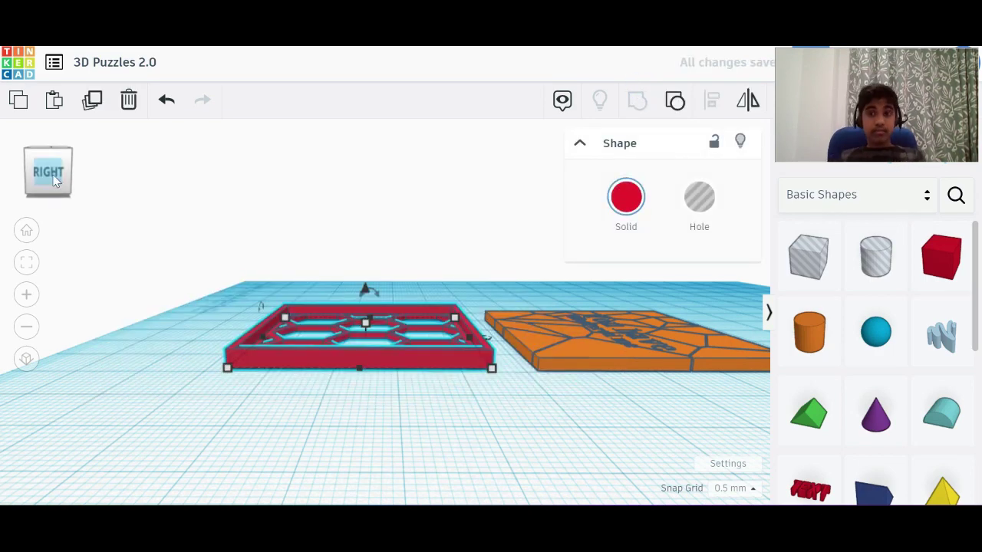
Step: Ungroup the tray, adjust the hexagon pattern hole vertically so it reaches through the floor, and group the two again
mouse_move(54, 180)
left_mouse_down()
mouse_move(44, 164)
mouse_move(52, 185)
left_mouse_up()
left_click(674, 100)
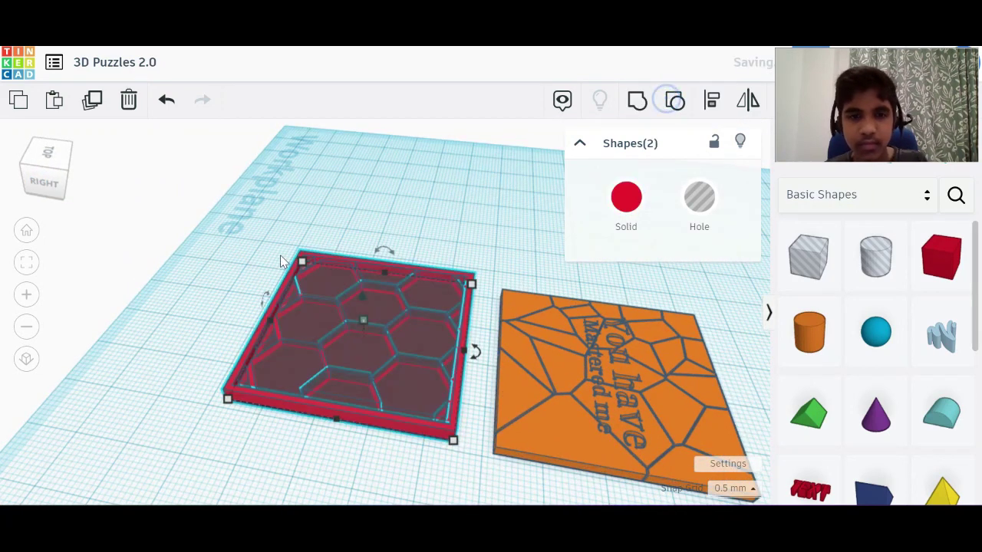
left_click(355, 328)
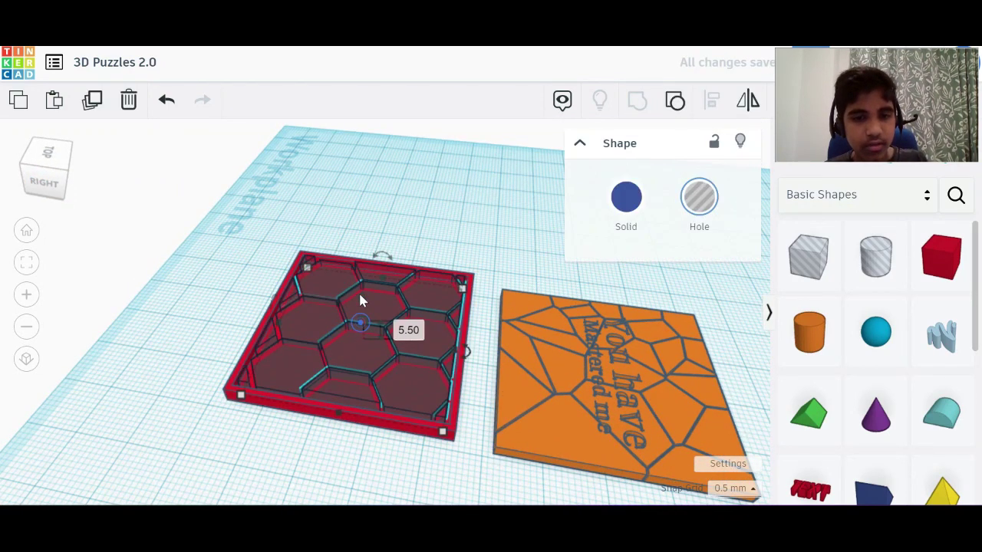
left_click_drag(363, 329, 357, 291)
left_click_drag(248, 219, 383, 419)
left_click(385, 427, "shift")
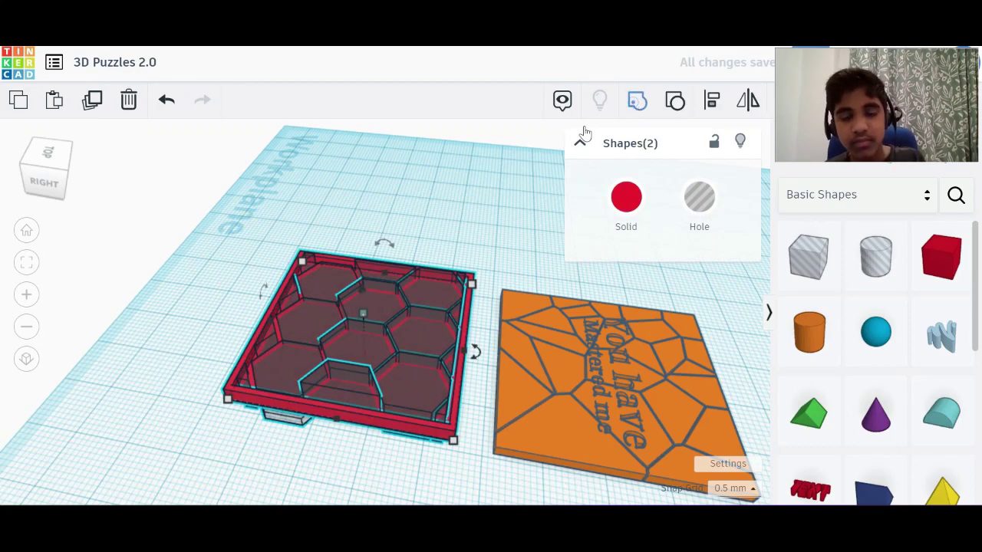
left_click(637, 101)
scroll(363, 322, "up", 2)
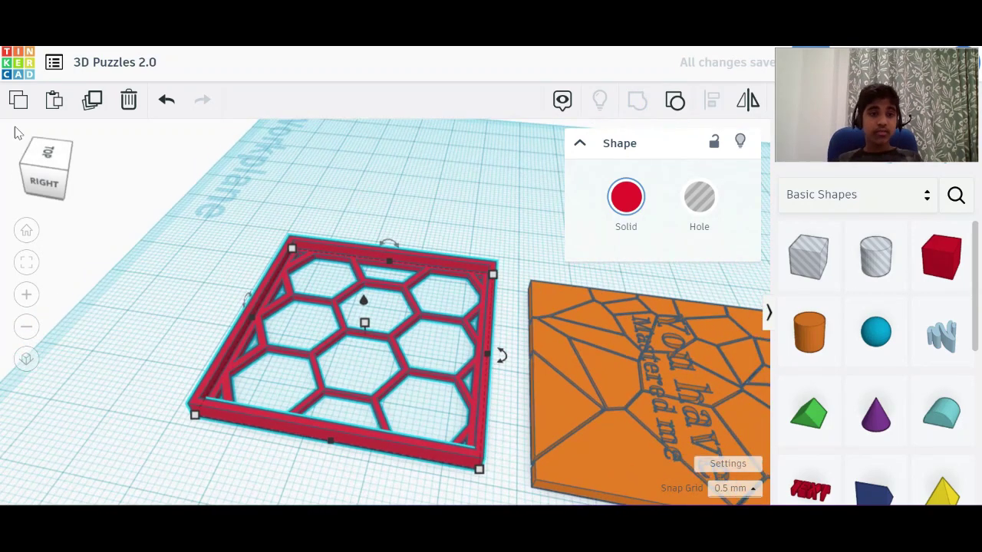
Step: Examine the tray's honeycomb floor openings from above and at an angle, next to the engraved tile
left_click(46, 152)
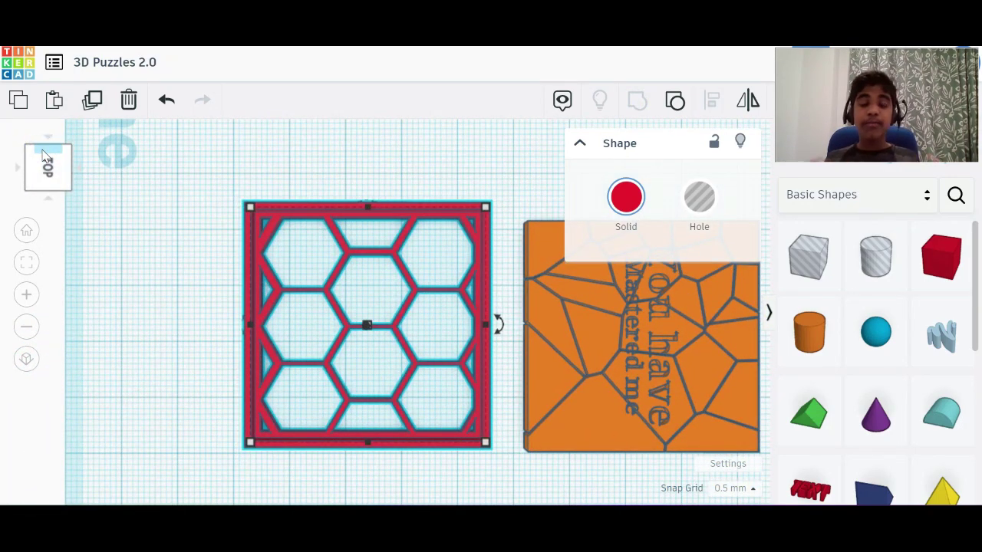
scroll(379, 329, "up", 5)
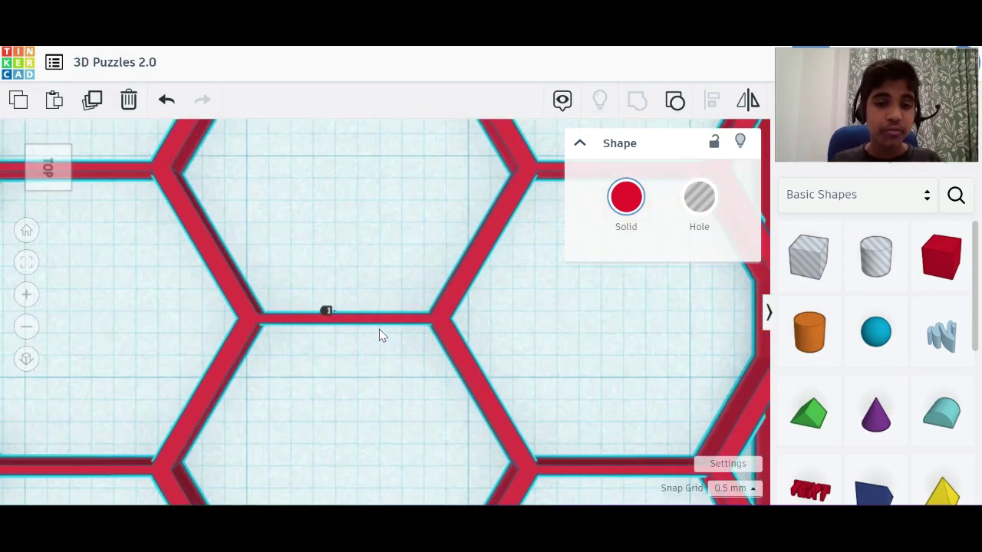
scroll(379, 329, "down", 8)
scroll(379, 329, "up", 2)
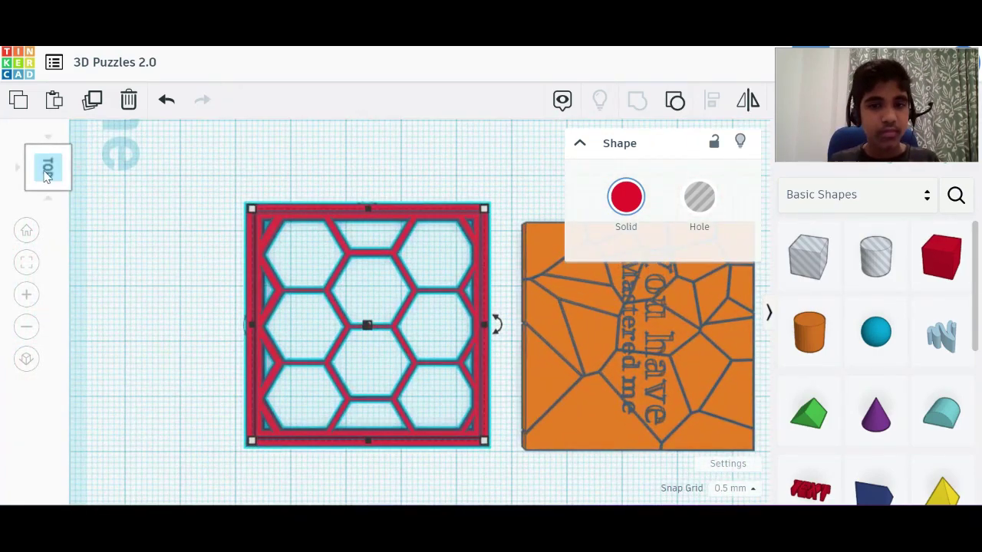
left_click(43, 173)
mouse_move(39, 168)
left_mouse_down()
mouse_move(50, 175)
mouse_move(43, 156)
left_mouse_up()
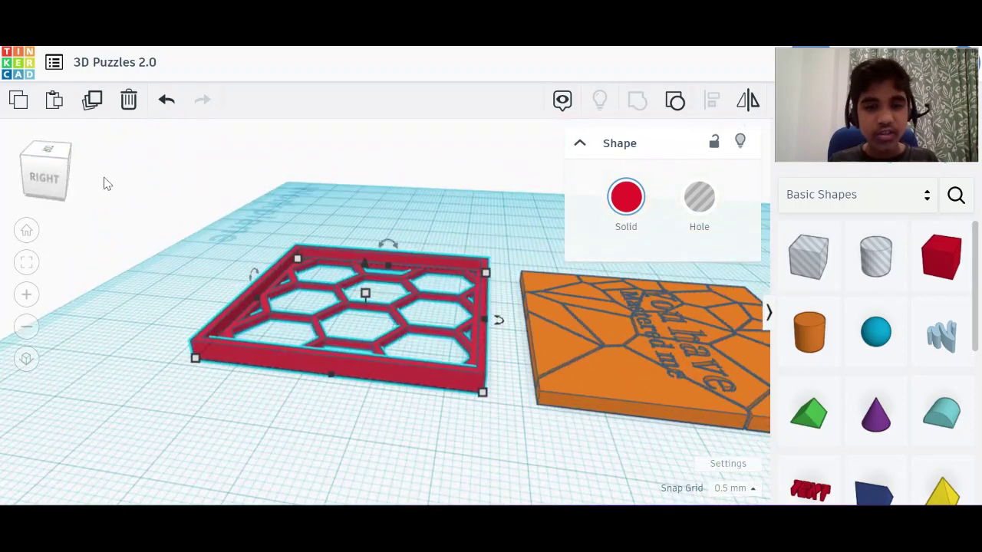
left_click(44, 161)
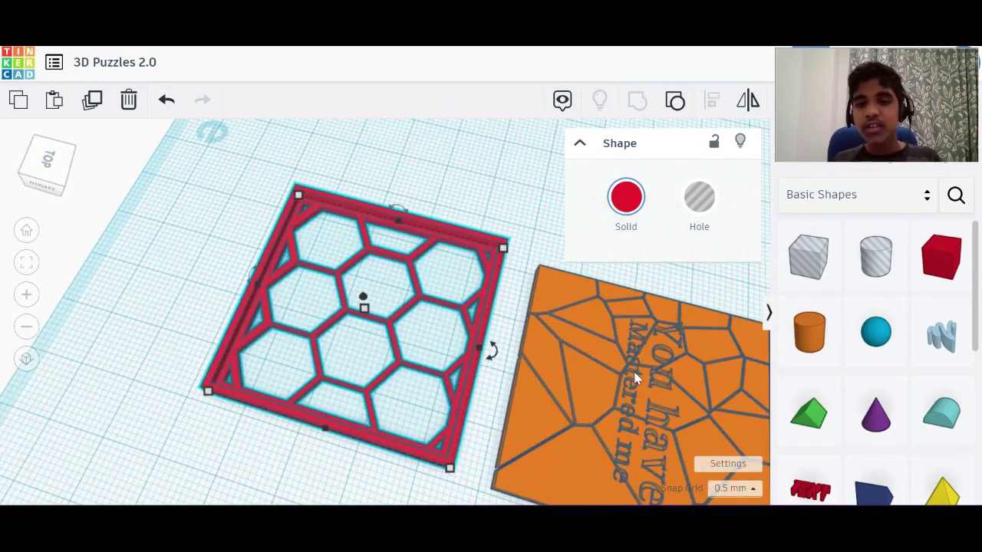
left_click(627, 305)
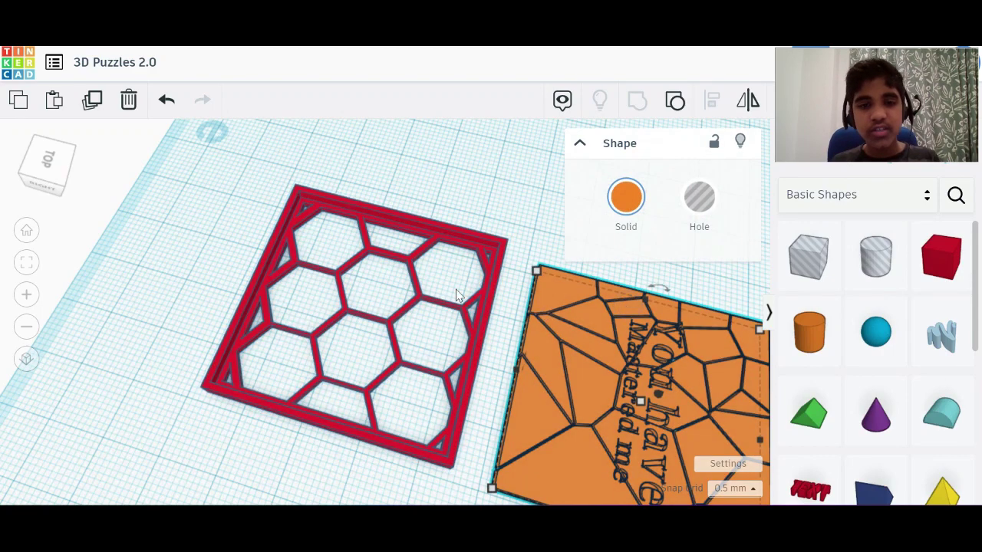
left_click(375, 297)
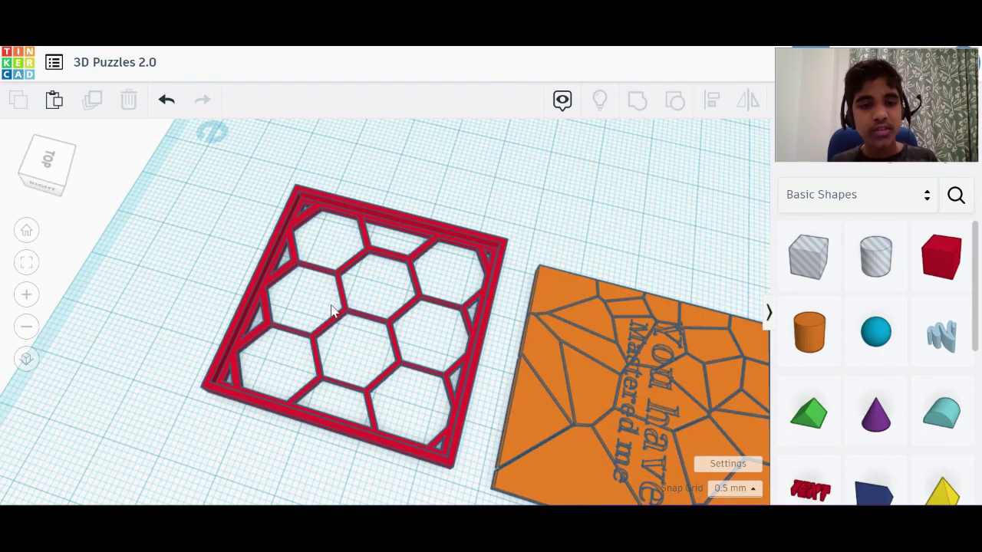
Step: Ungroup the tray and resize the hexagon pattern hole to 8 mm by 8 mm
left_click(334, 322)
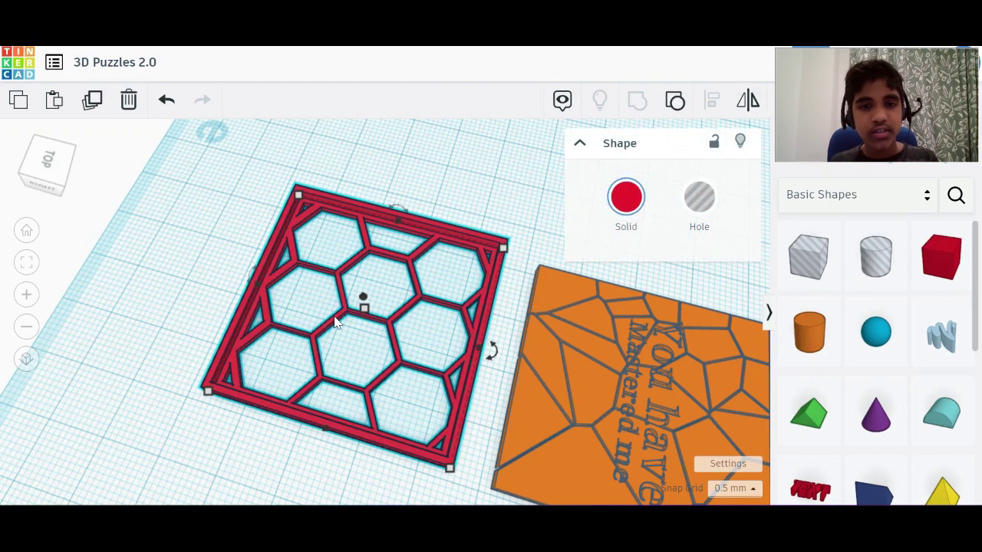
left_click(667, 112)
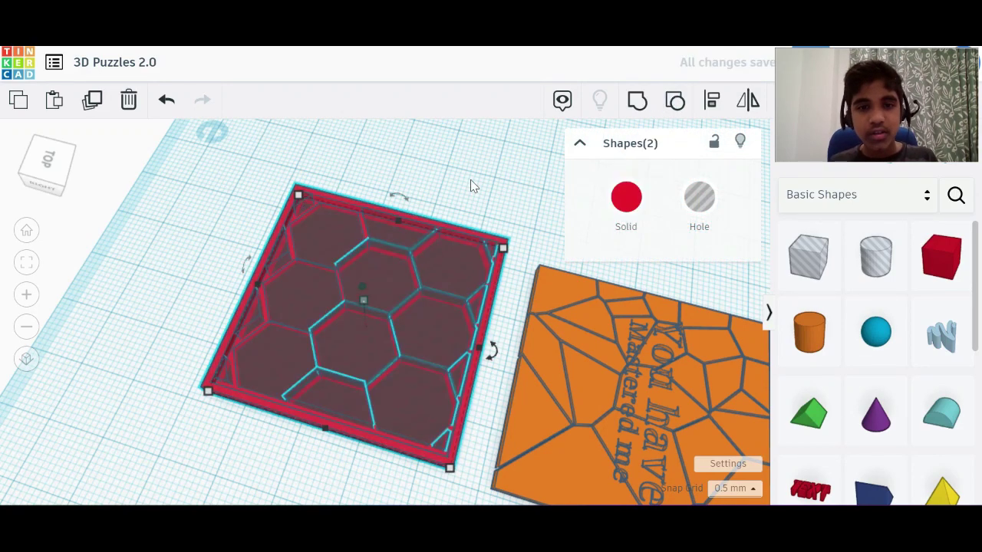
left_click(469, 177)
left_click(384, 273)
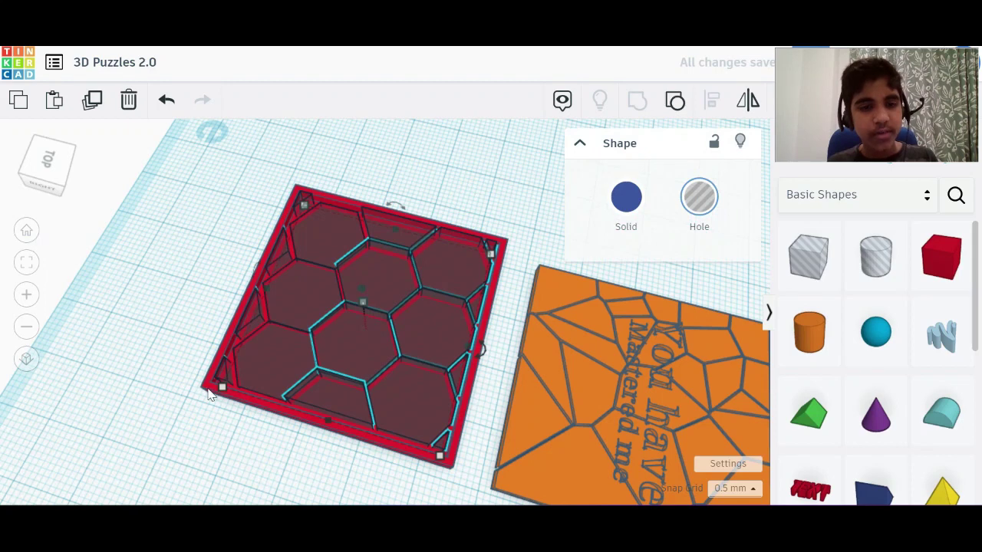
mouse_move(219, 391)
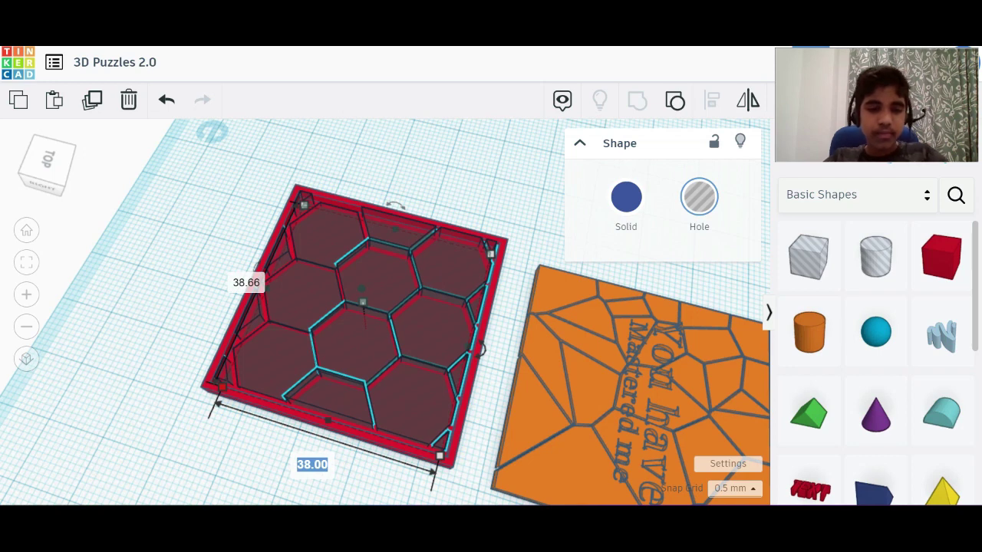
left_click(247, 288)
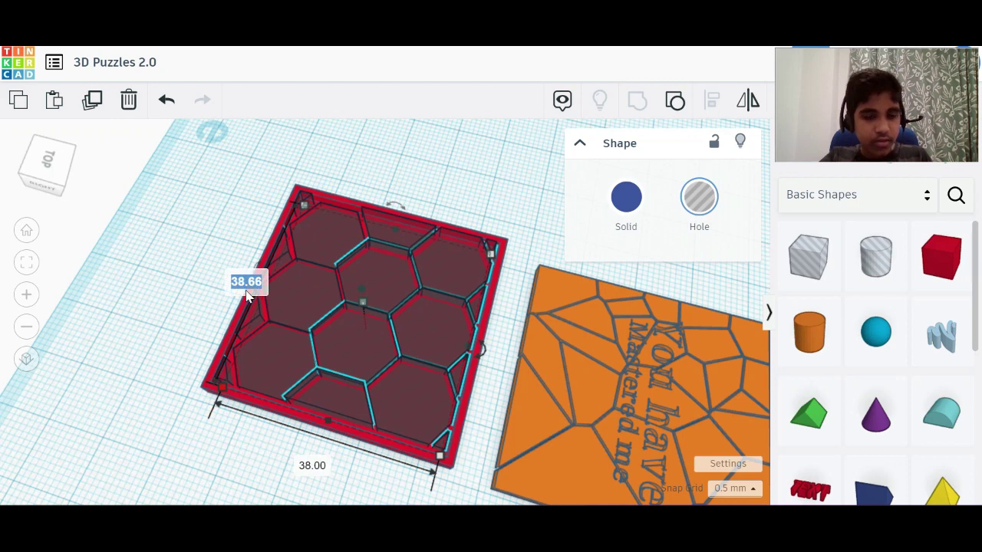
type("8")
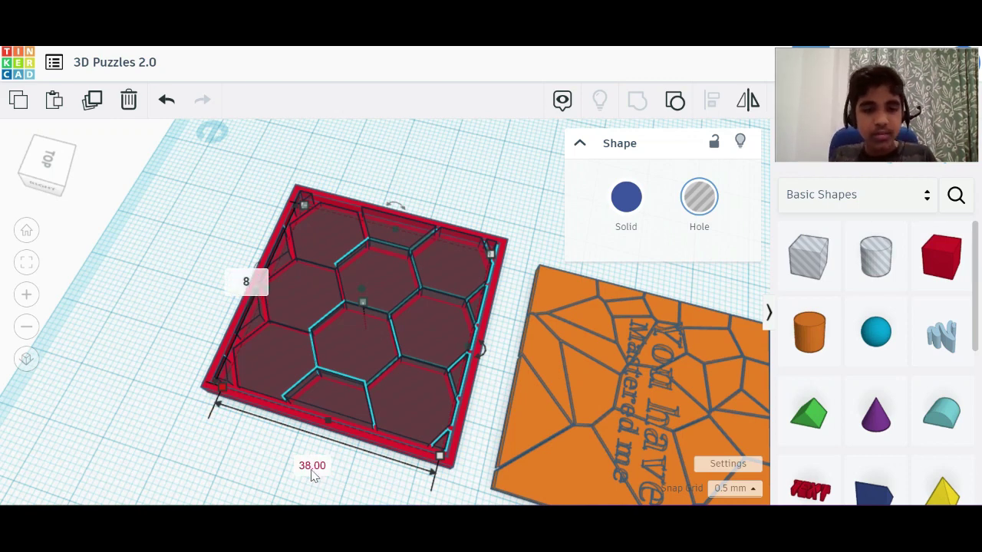
key("Tab")
type("8")
key("Return")
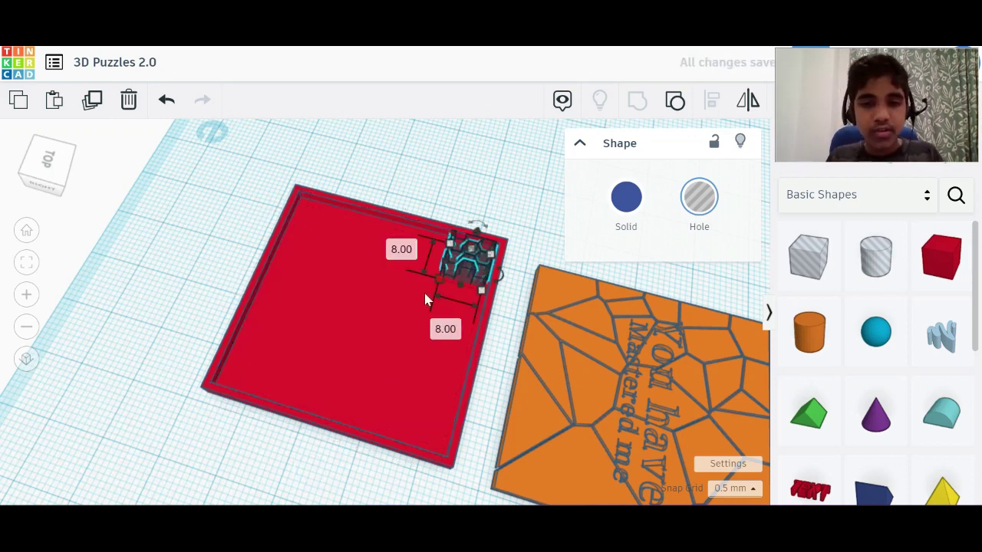
Step: Duplicate the hexagon pattern hole and shift the copy along the tray's edge until it sits directly beside the original
scroll(460, 280, "up", 5)
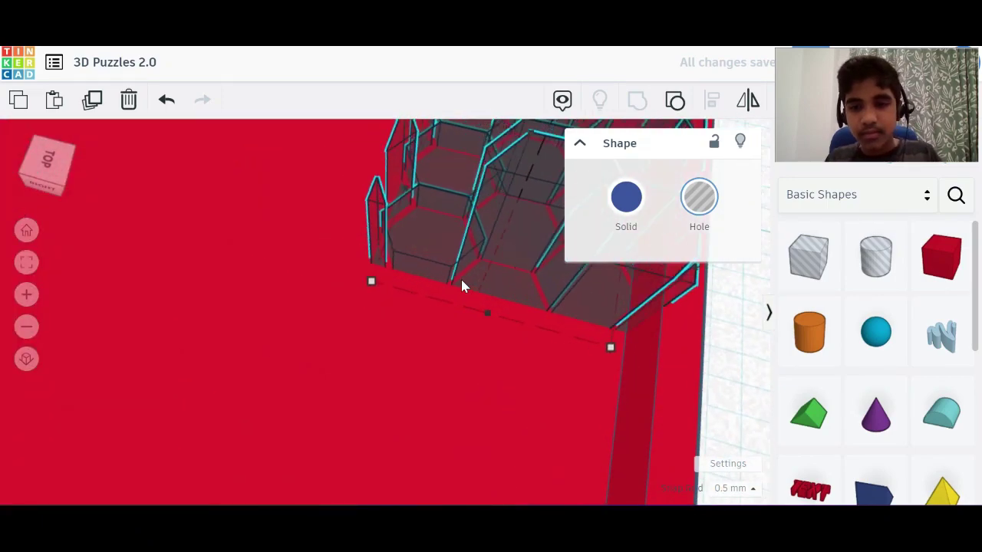
scroll(462, 279, "down", 6)
scroll(462, 280, "up", 3)
key("Left")
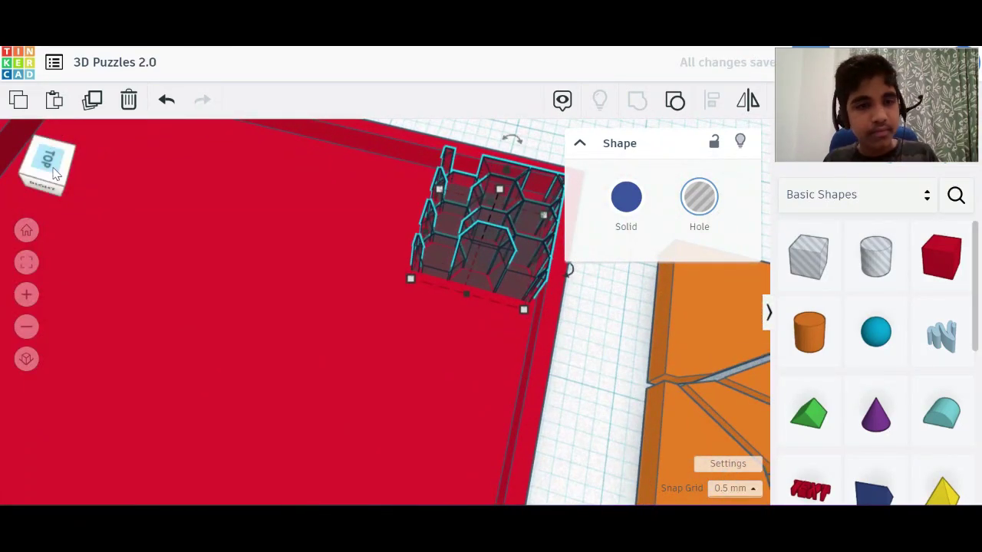
left_click_drag(53, 168, 104, 169)
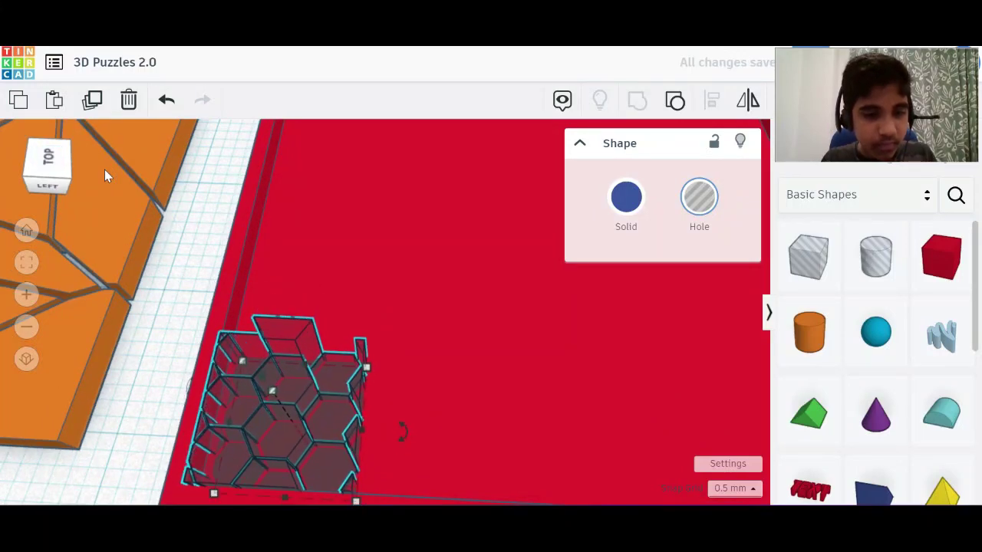
scroll(289, 393, "down", 5)
scroll(289, 394, "up", 2)
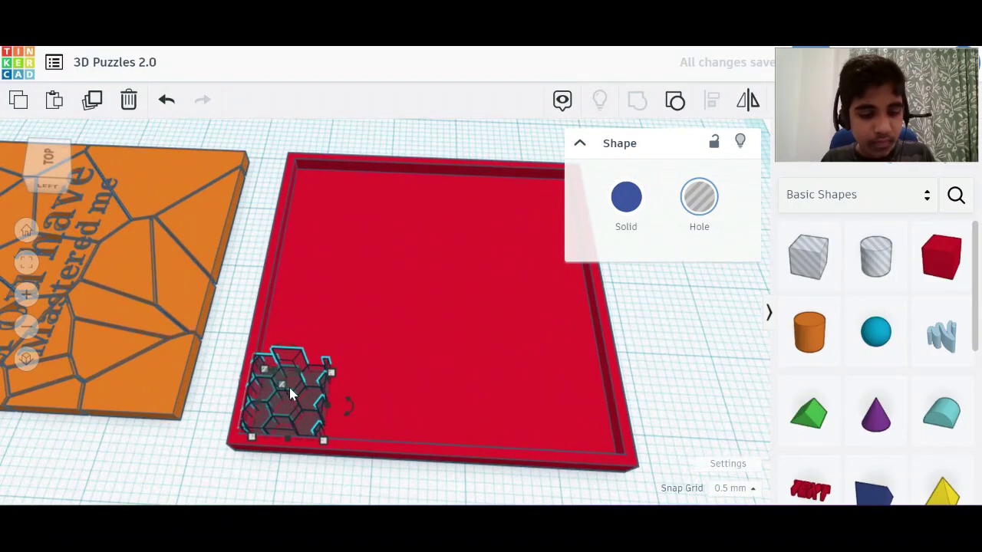
key("ctrl+d")
key("Right")
key("Right")
key("Right")
key("Right")
key("Right")
key("Right")
key("Right")
key("Right")
key("Right")
key("Right")
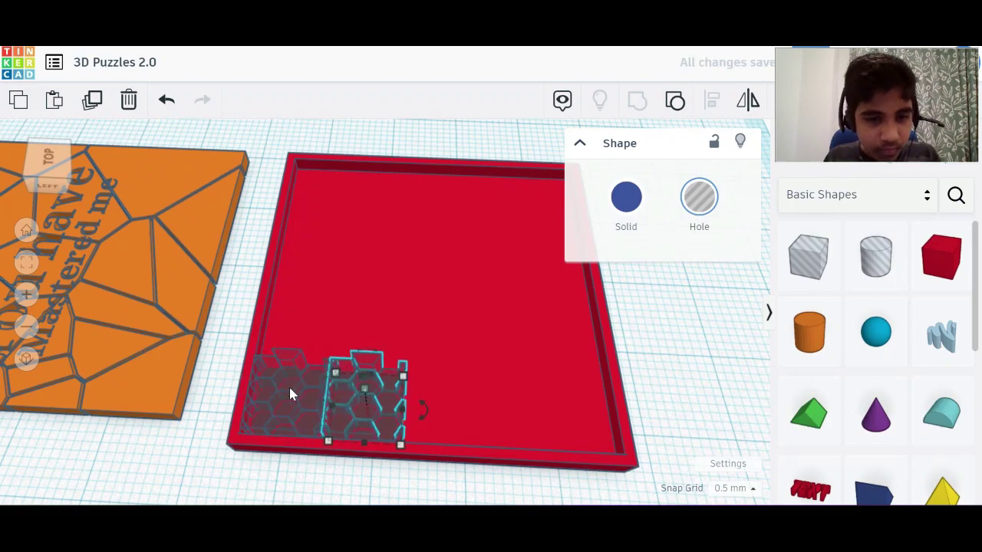
Step: Examine the seam where the two hexagon pattern holes meet in the tray's corner
scroll(289, 387, "up", 3)
scroll(289, 387, "down", 3)
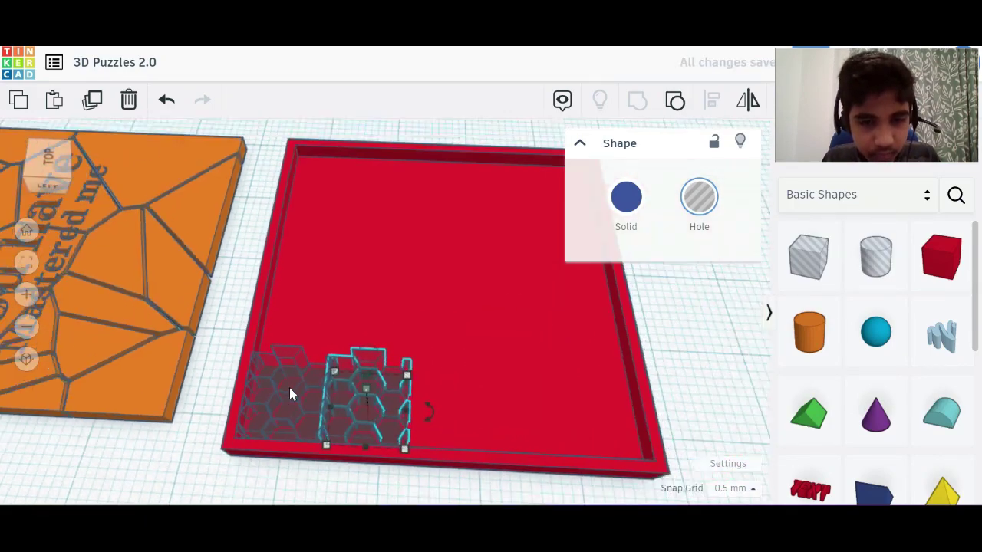
scroll(289, 387, "down", 2)
scroll(289, 387, "up", 5)
scroll(335, 419, "down", 5)
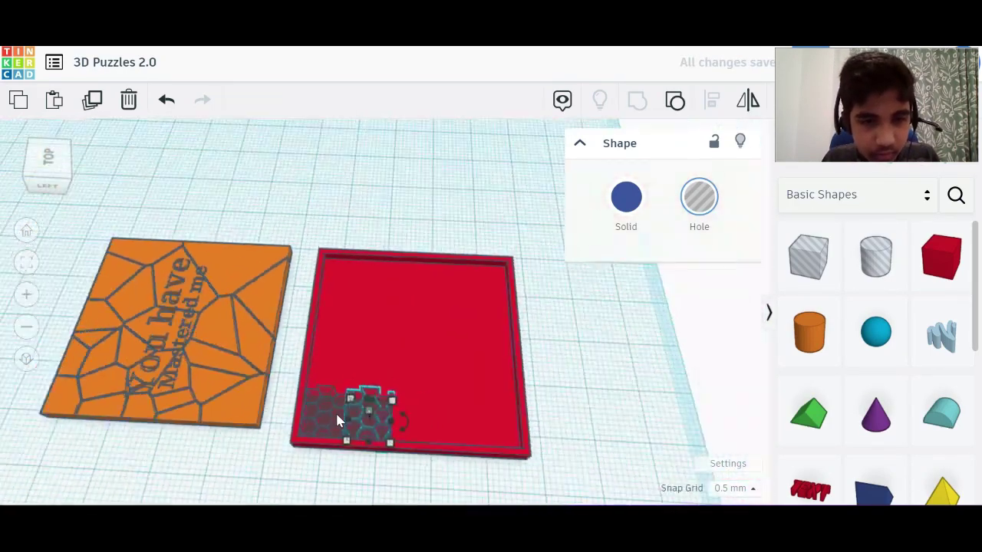
scroll(338, 419, "up", 5)
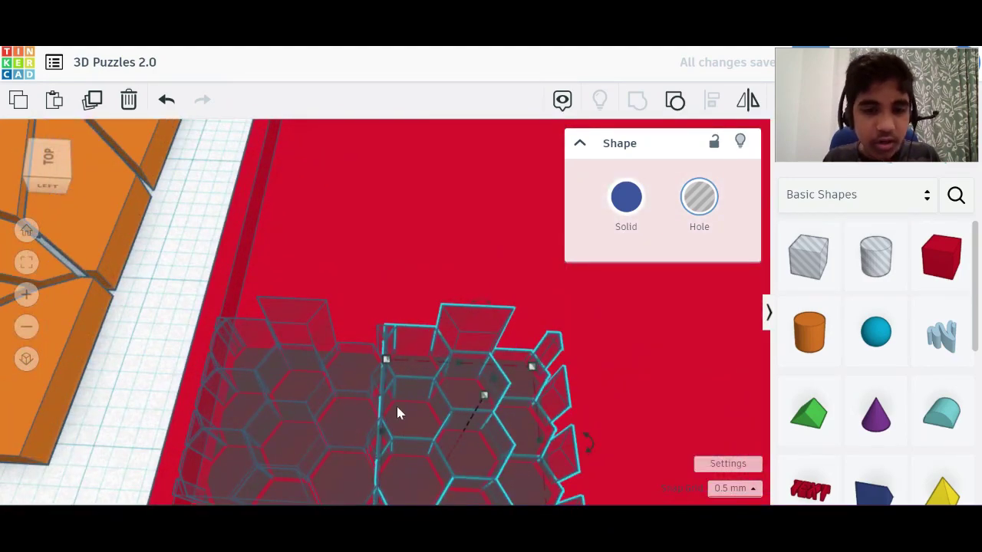
scroll(376, 424, "down", 5)
scroll(374, 418, "up", 1)
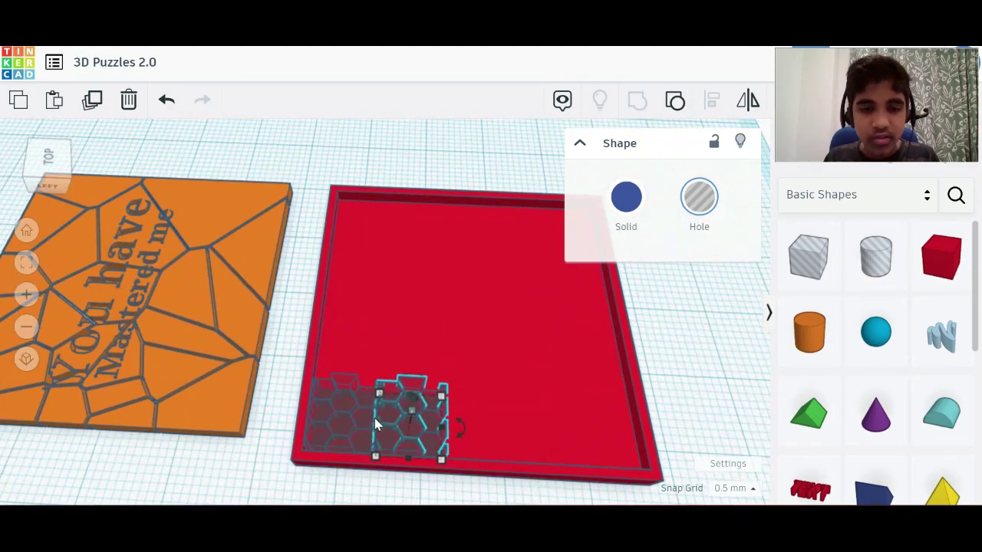
Step: Delete both hexagon pattern holes from the tray's floor and select the plain tray
key("Delete")
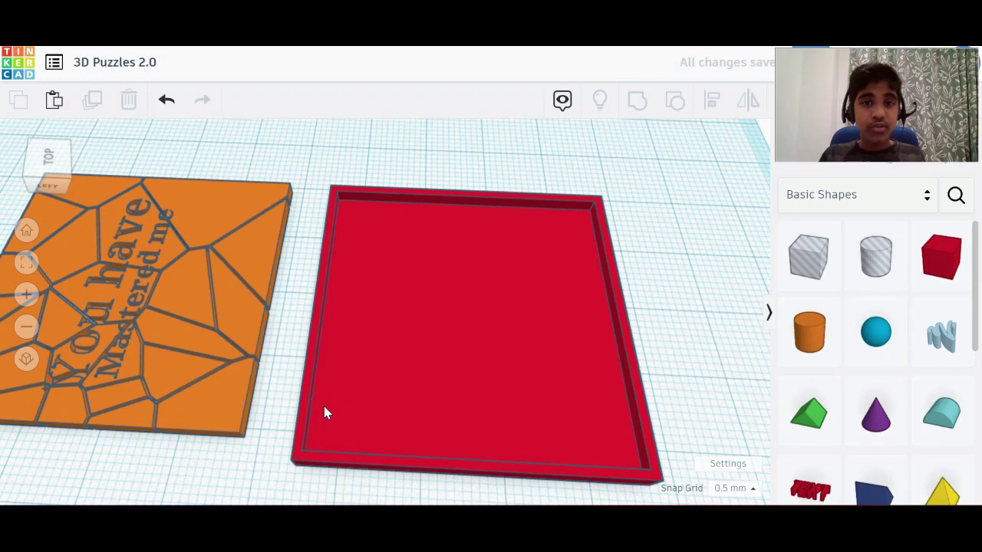
left_click(323, 406)
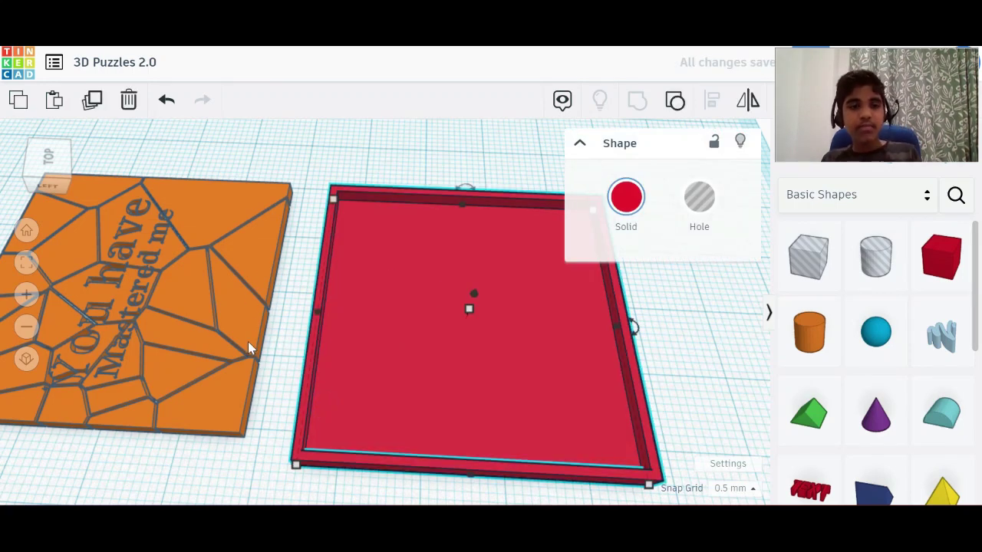
left_click(389, 299)
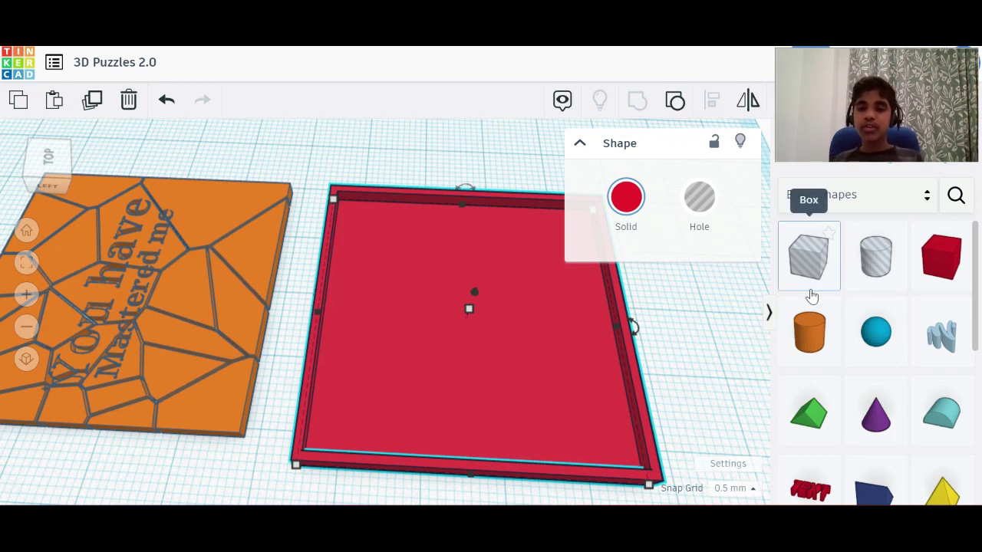
Step: Look through the basic shapes library for shapes that could decorate the tray's floor
scroll(811, 296, "down", 5)
scroll(810, 345, "down", 1)
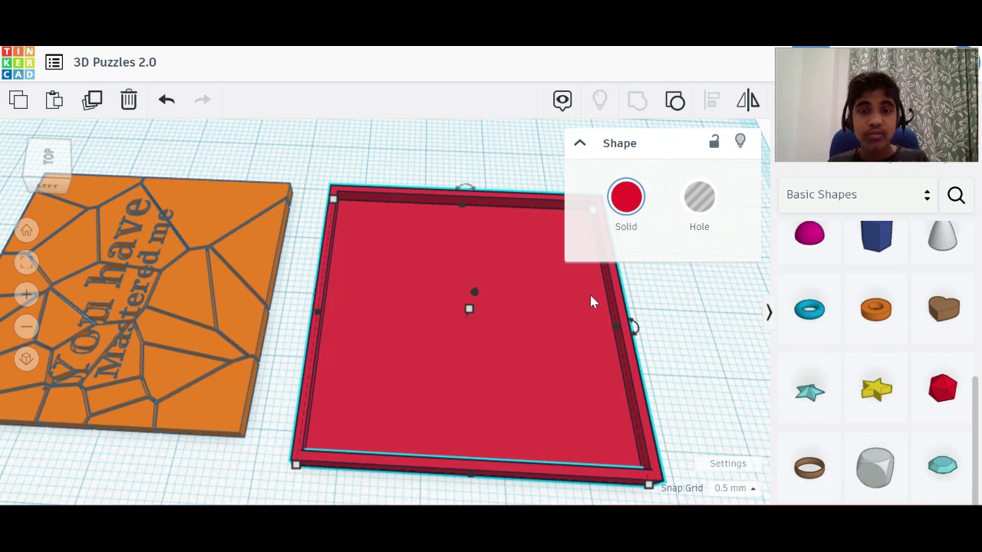
scroll(792, 309, "up", 3)
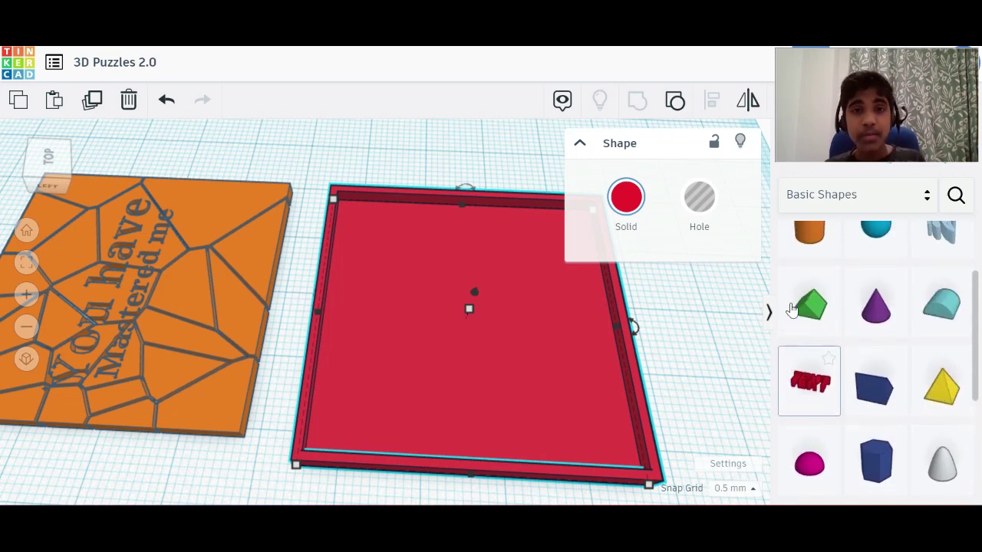
scroll(813, 361, "up", 2)
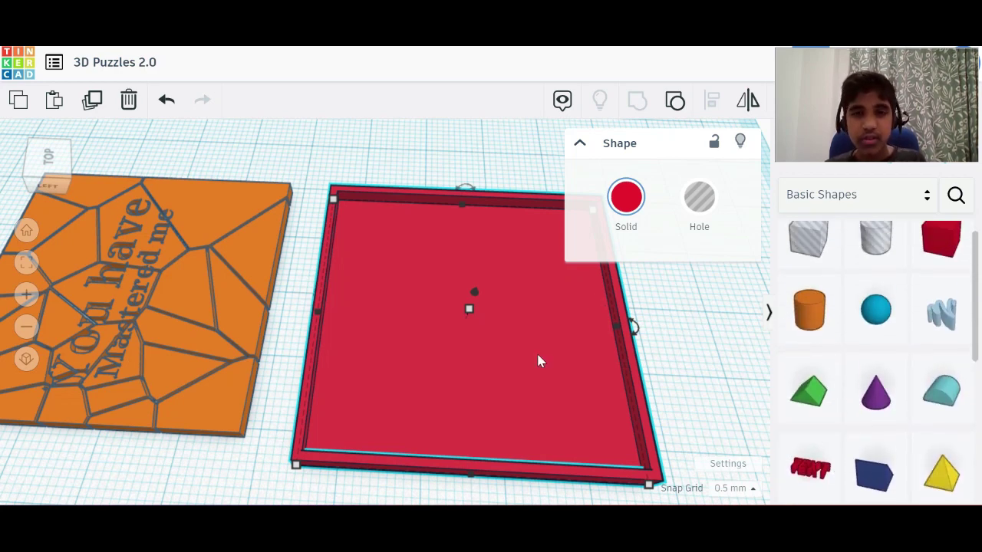
scroll(485, 334, "up", 3)
scroll(484, 334, "down", 5)
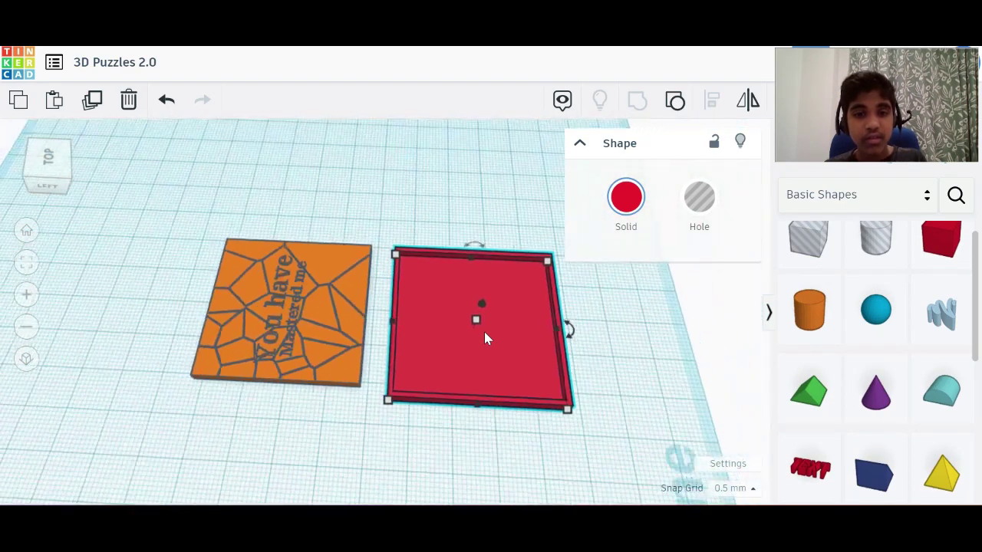
scroll(484, 334, "up", 4)
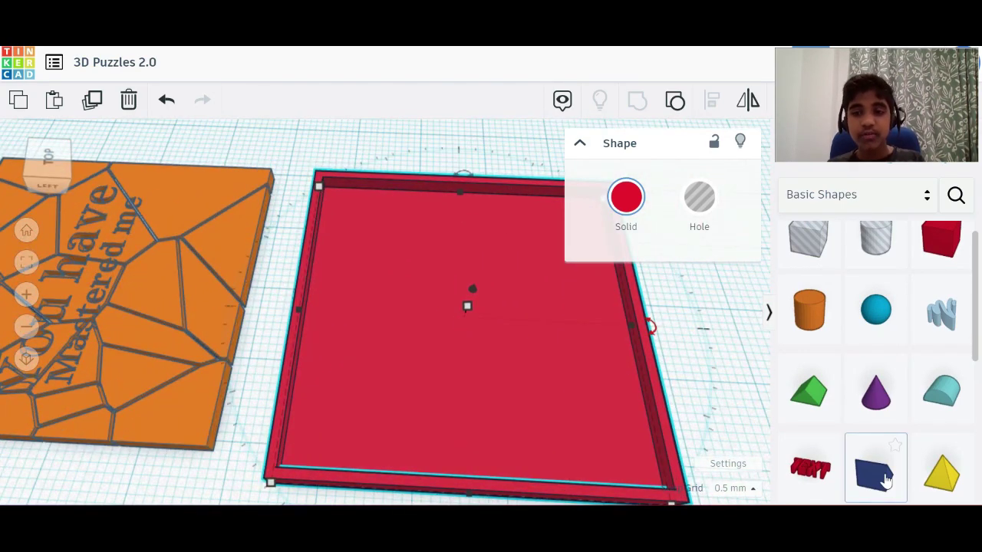
scroll(884, 476, "down", 2)
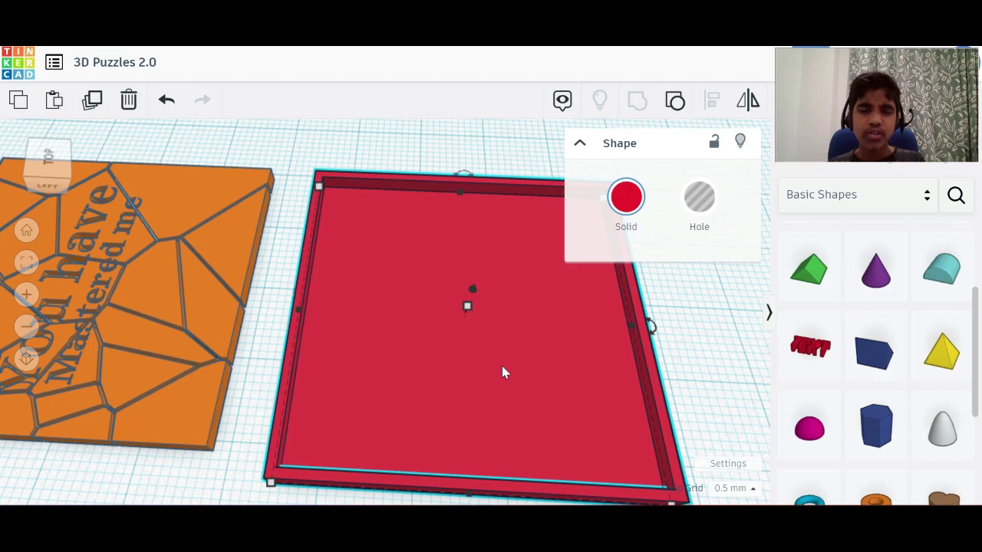
scroll(450, 299, "down", 3)
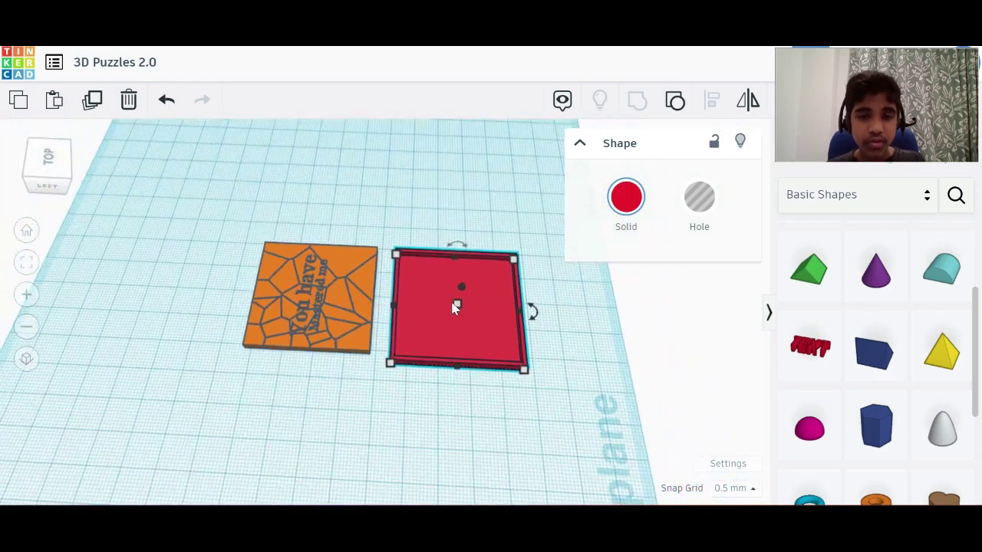
scroll(451, 299, "up", 5)
scroll(476, 319, "up", 2)
scroll(511, 347, "down", 5)
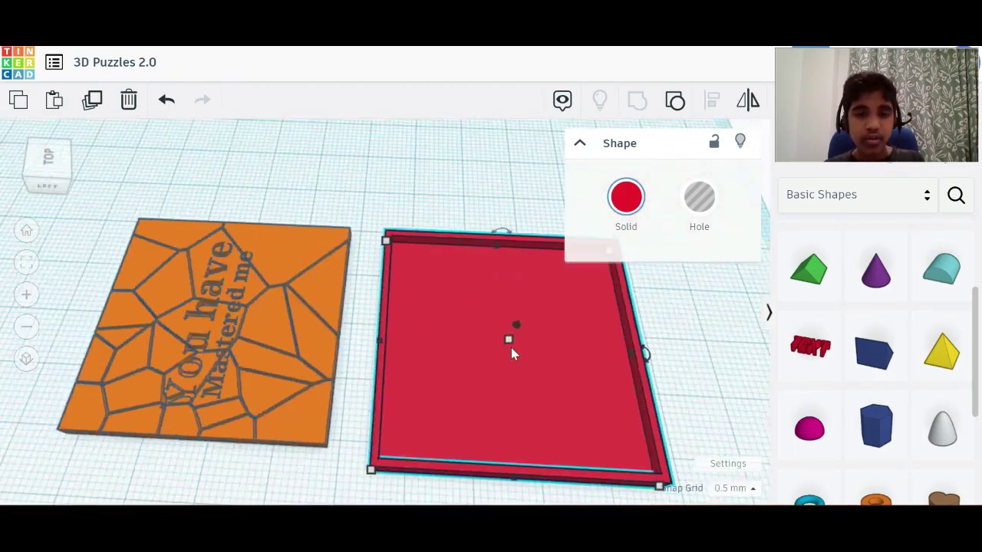
scroll(511, 347, "up", 4)
scroll(512, 353, "down", 5)
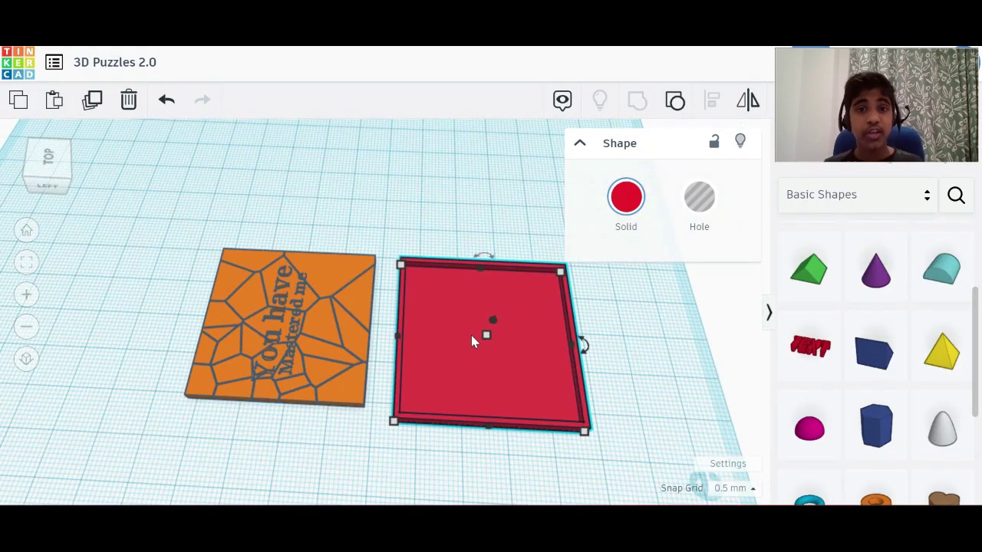
scroll(471, 335, "down", 1)
scroll(473, 338, "up", 4)
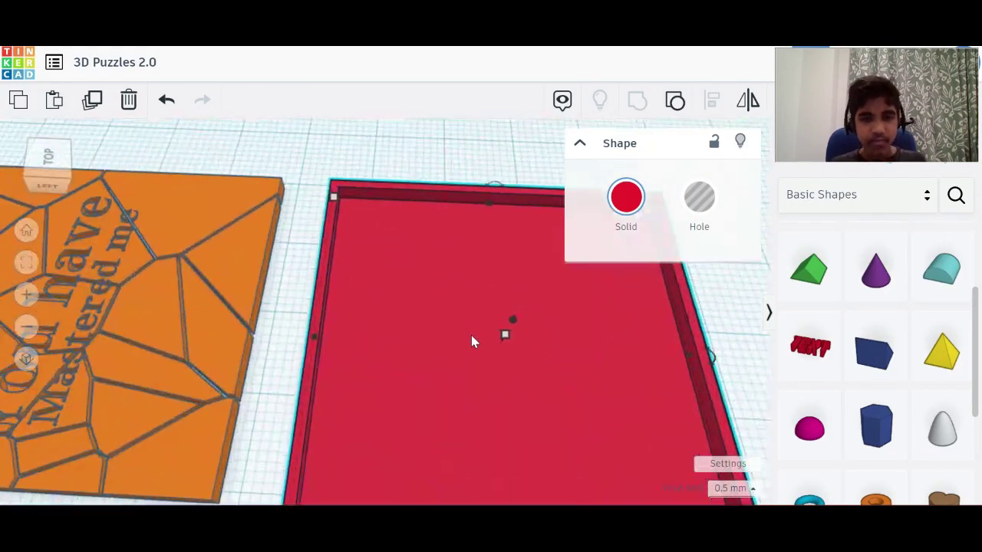
scroll(246, 389, "down", 2)
scroll(247, 388, "down", 4)
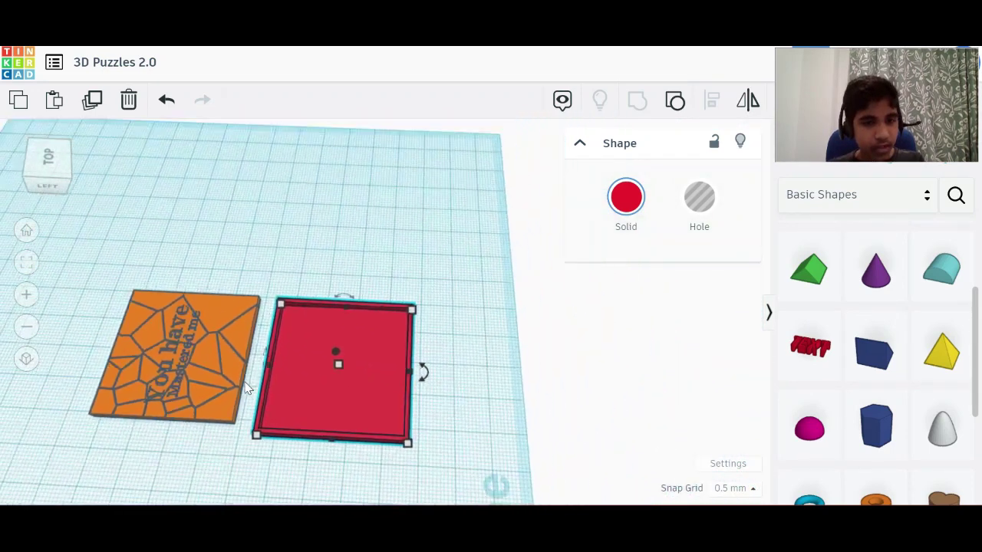